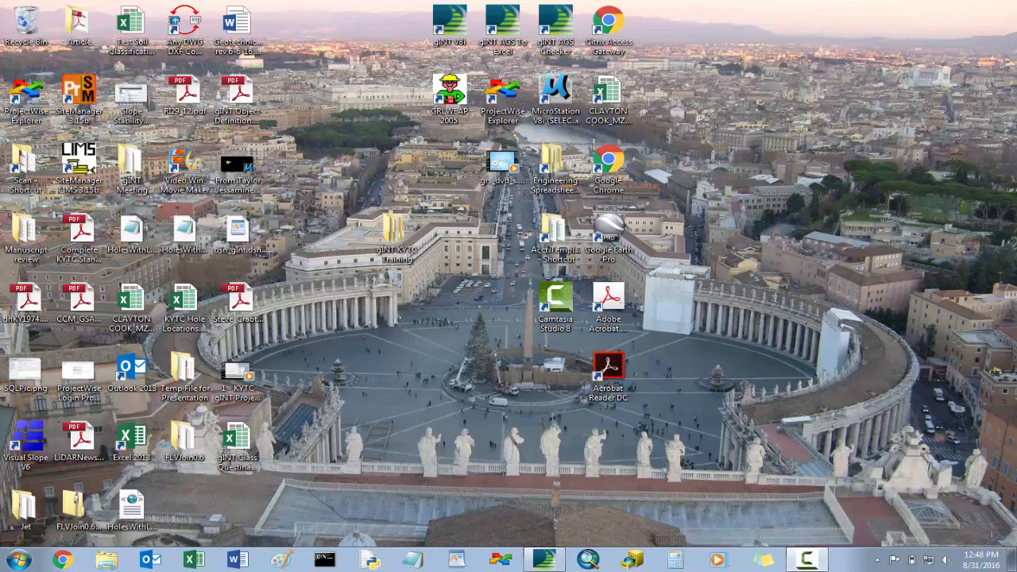
Step: Open R-XXX-2016 Raw Lab Data.pdf from the 4_Soil Lab Input folder inside gINT KYTC Training
double_click(390, 227)
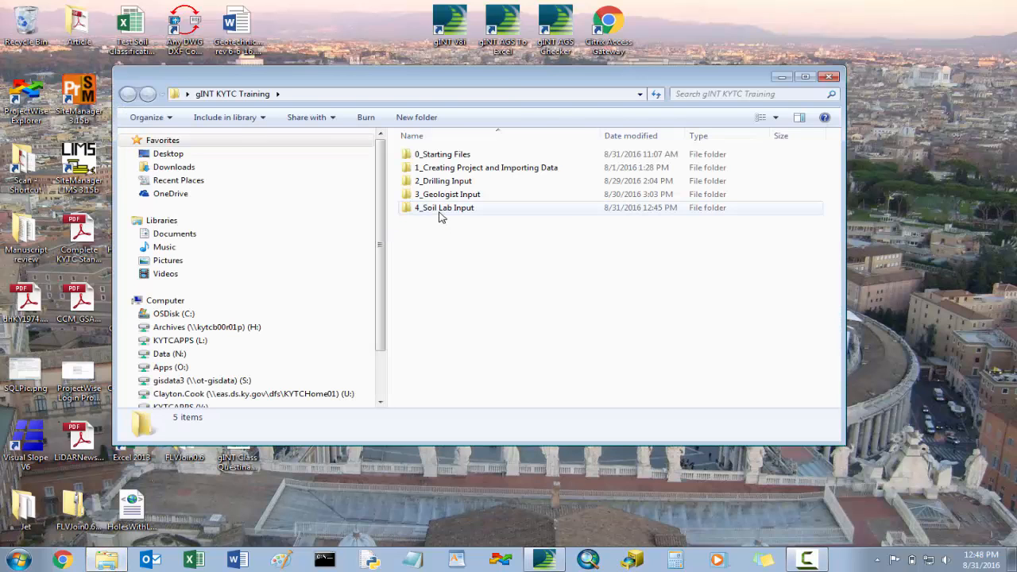
double_click(441, 210)
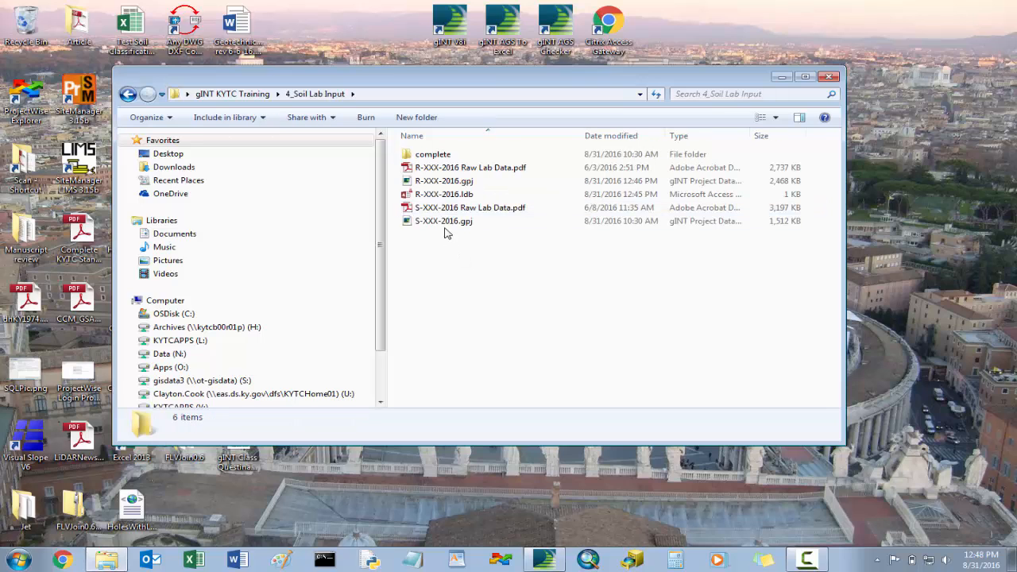
left_click(451, 174)
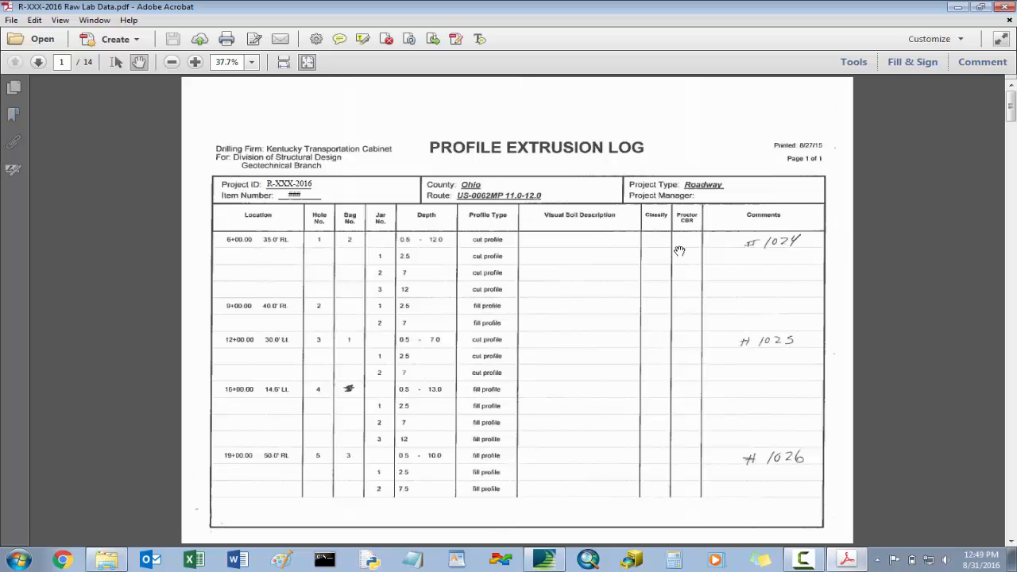
Step: Review the raw lab data's extrusion logs, moisture sheets, classification worksheets, moisture density sheets and Proctor data, and return to the first page
scroll(640, 254, "down", 3)
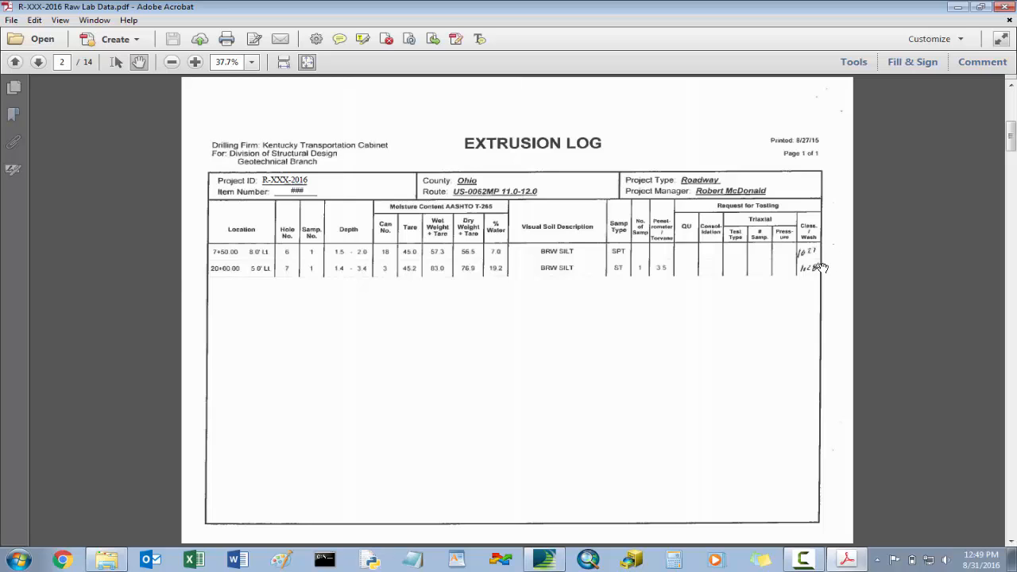
scroll(177, 276, "down", 1)
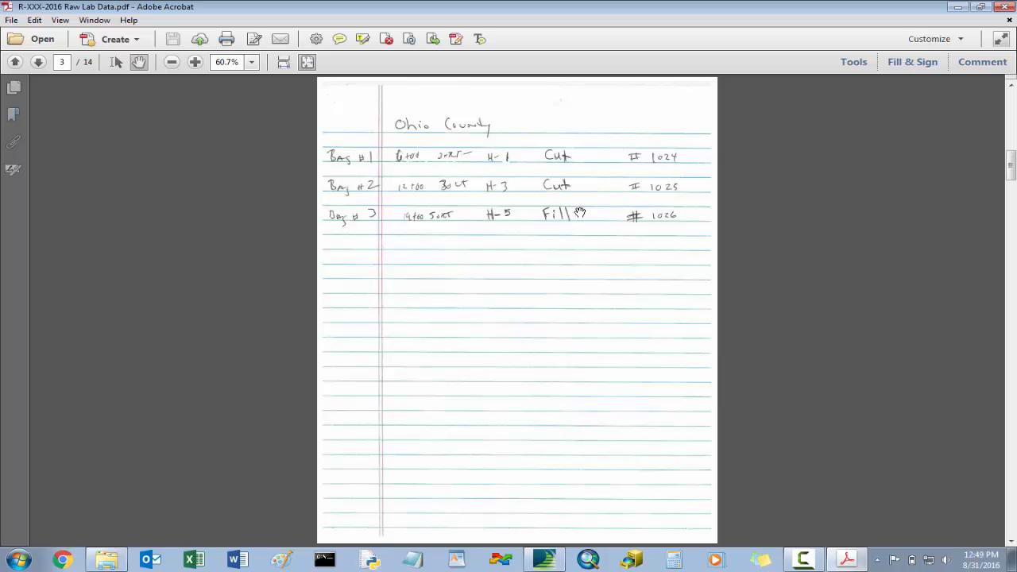
scroll(580, 213, "down", 3)
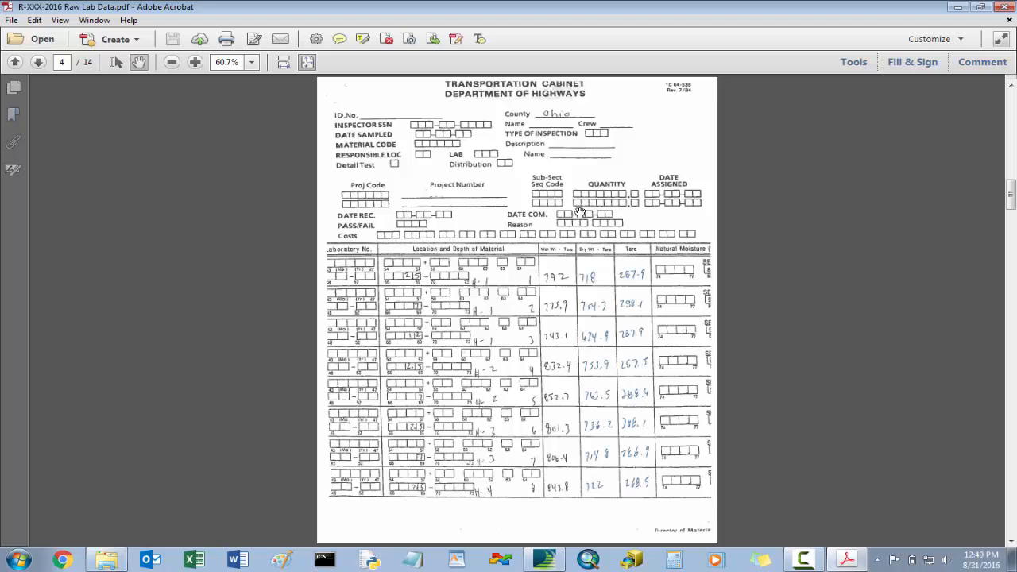
scroll(539, 286, "down", 3)
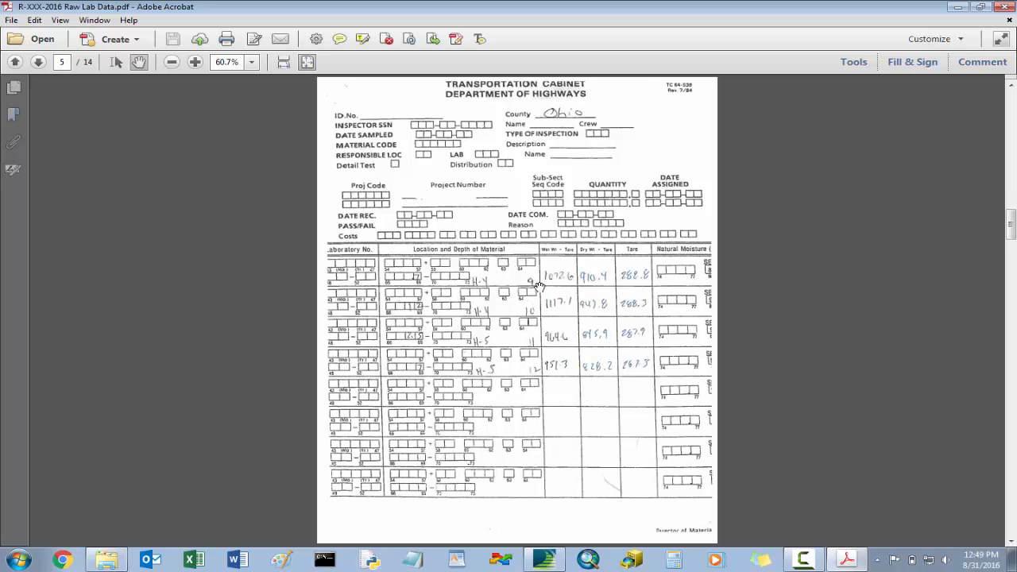
scroll(539, 283, "up", 3)
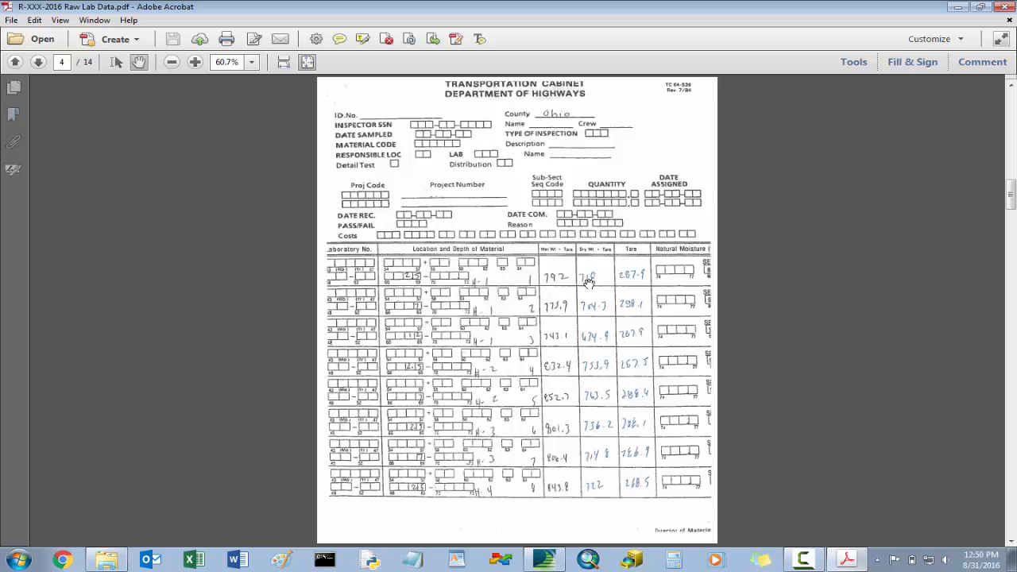
scroll(460, 280, "down", 1)
scroll(460, 279, "down", 1)
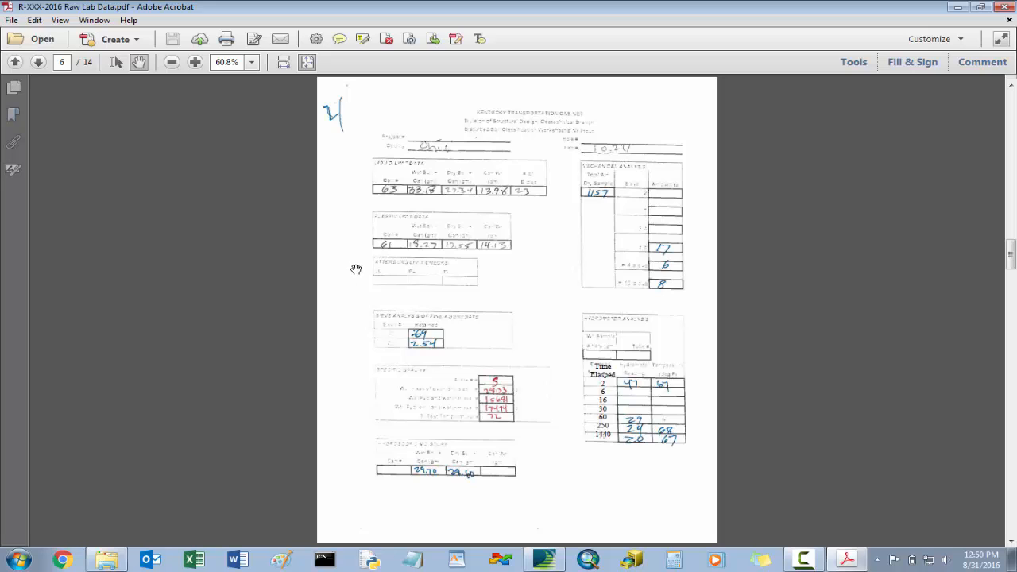
scroll(356, 269, "down", 3)
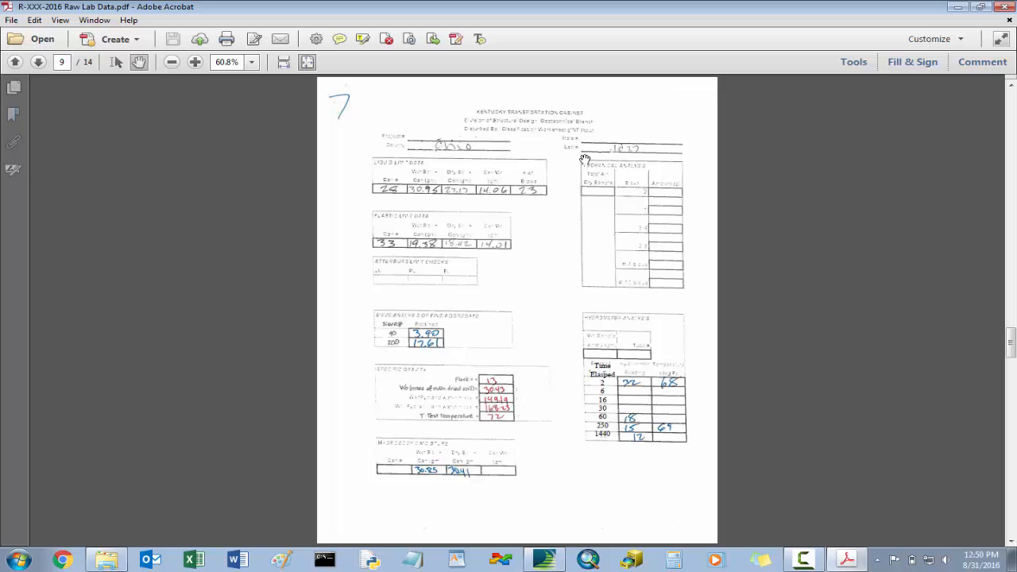
scroll(576, 200, "down", 1)
scroll(576, 200, "down", 1)
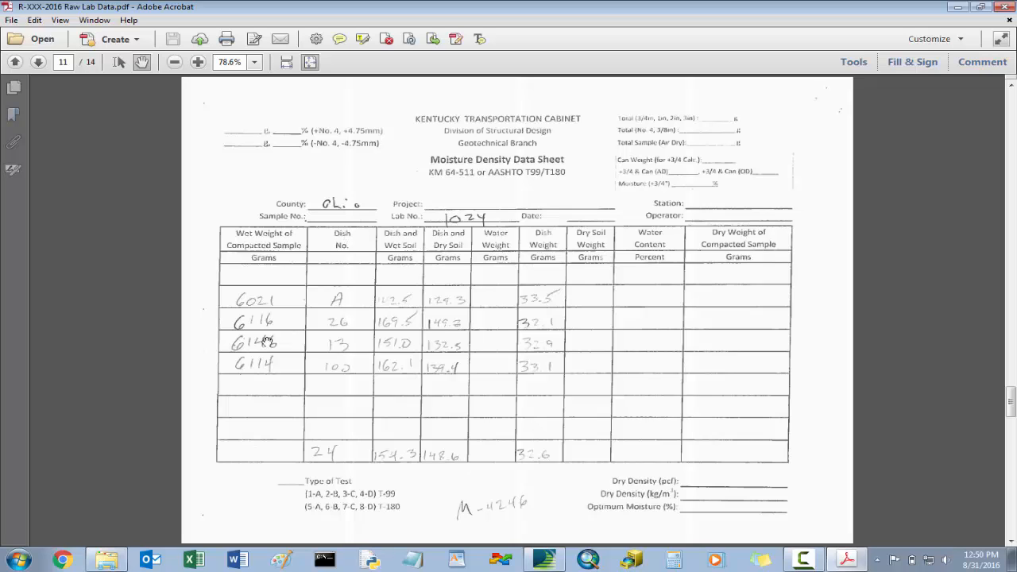
key("Right")
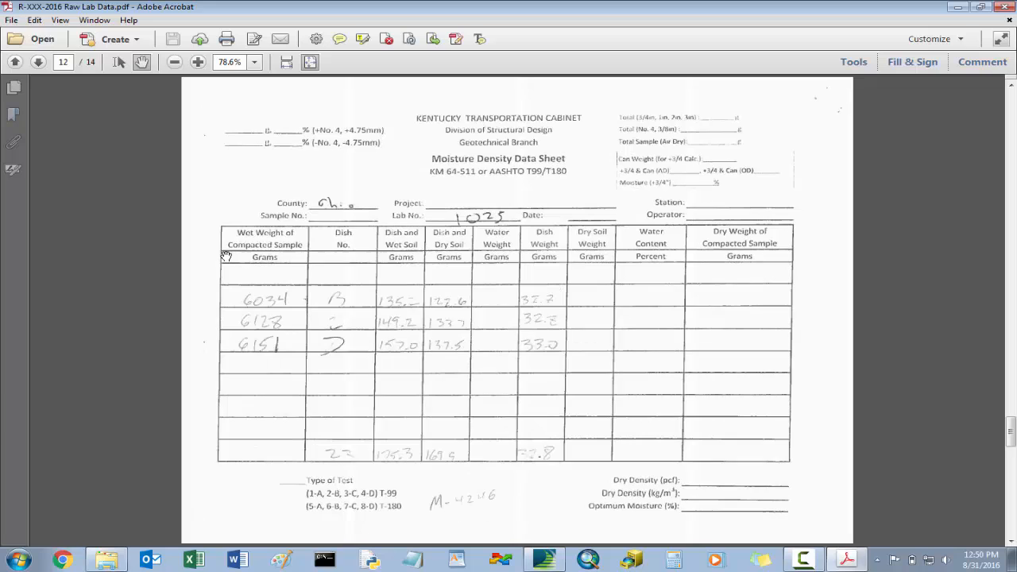
key("Right")
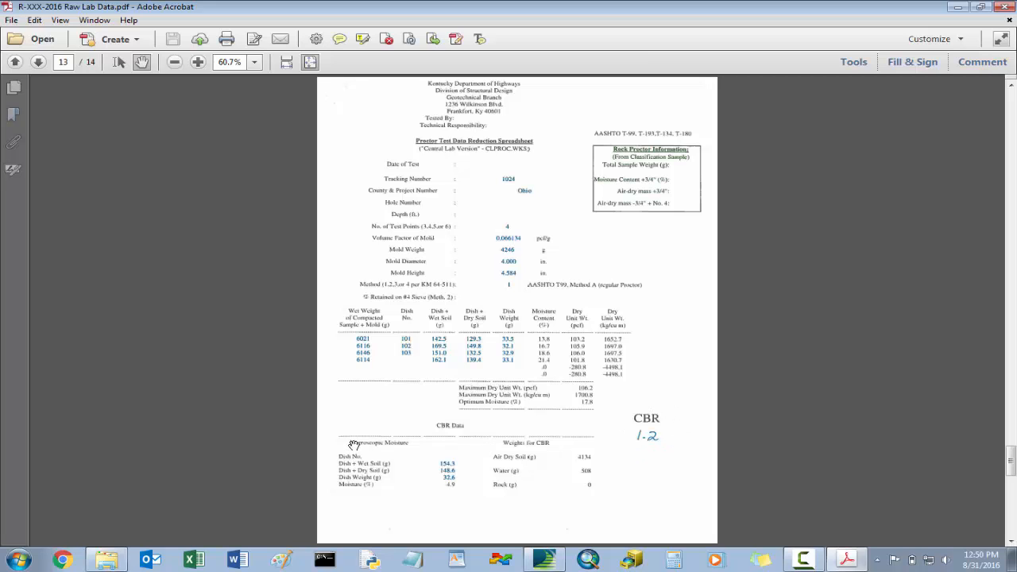
scroll(354, 445, "up", 12)
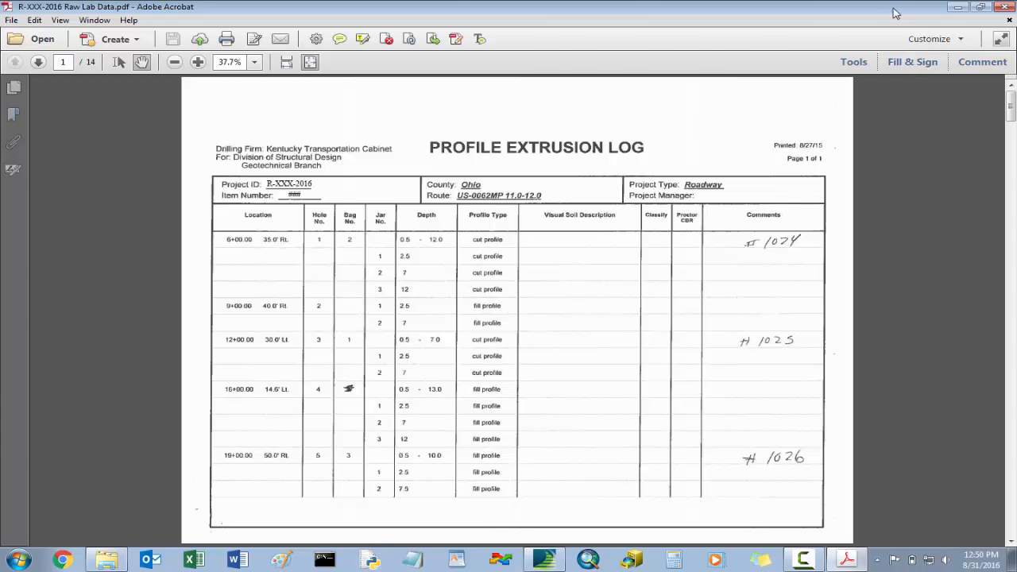
Step: Switch to the gINT project R-XXX-2016 and arrange it side by side with the raw lab data PDF
left_click_drag(896, 13, 1016, 47)
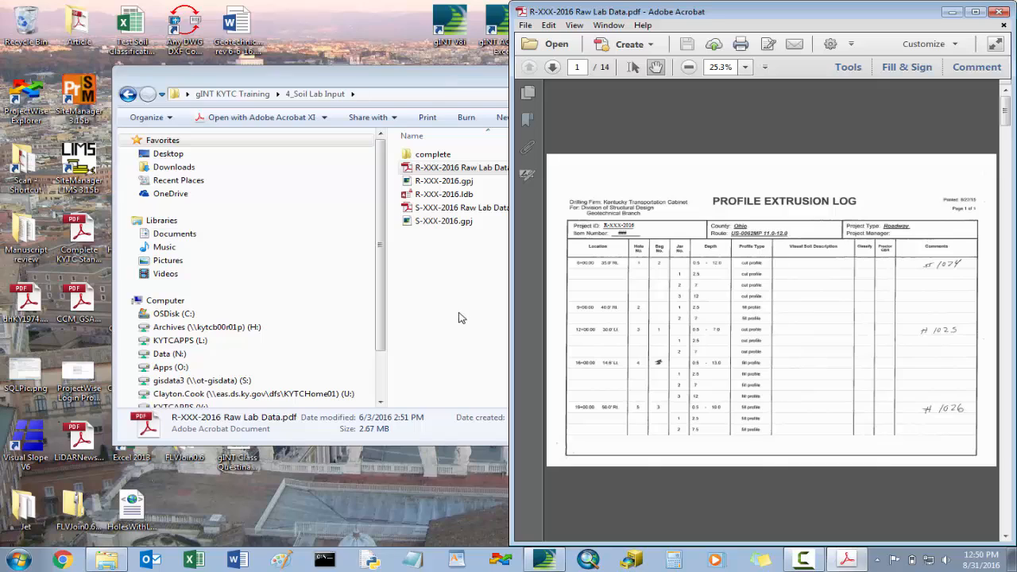
left_click(421, 529)
left_click(548, 559)
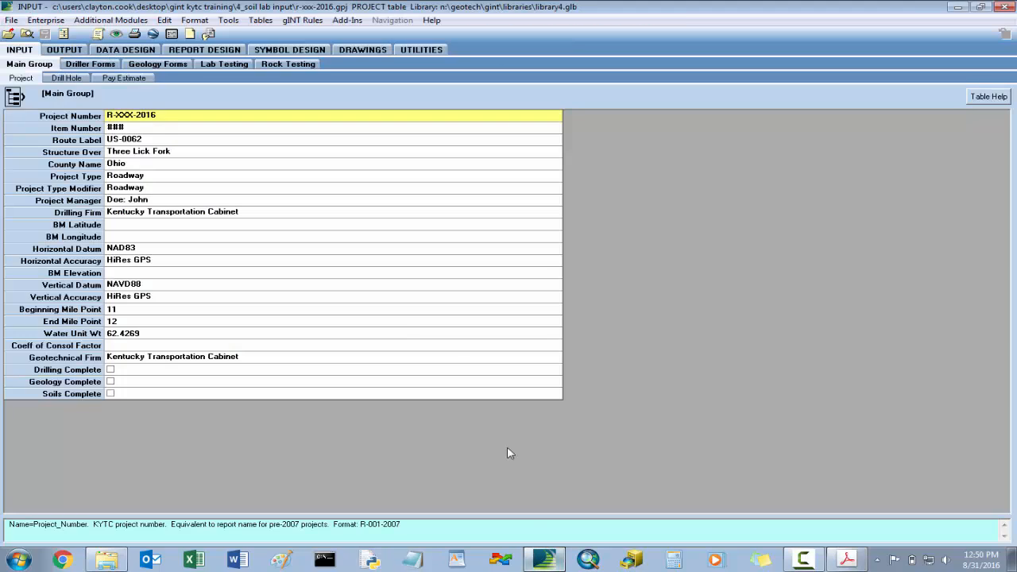
left_click_drag(541, 5, 1016, 70)
left_click_drag(832, 6, 0, 31)
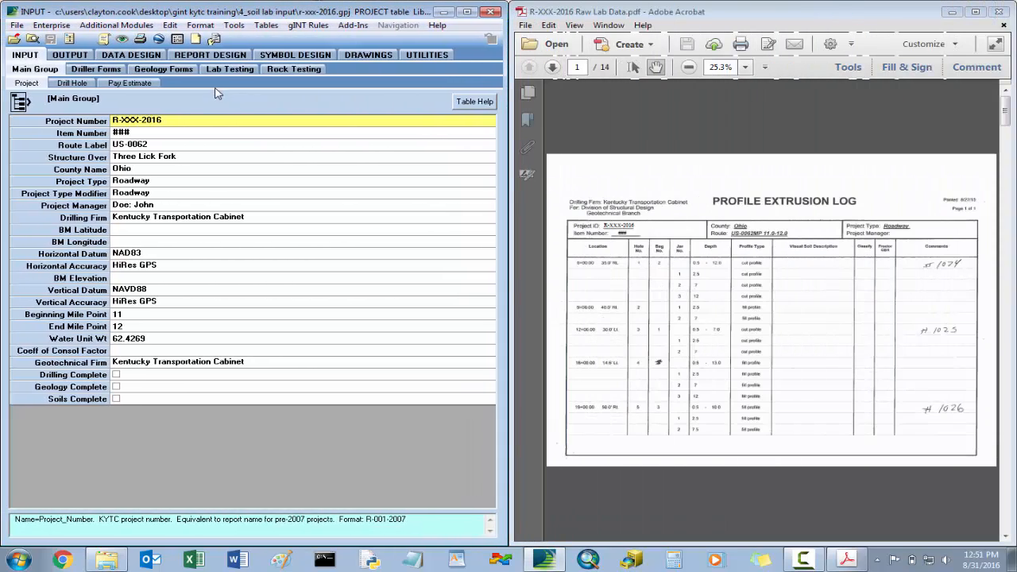
Step: Open the Lab Testing group's Soil Specimen table and display the extrusion log's hole, bag and jar columns at 100%
left_click(228, 71)
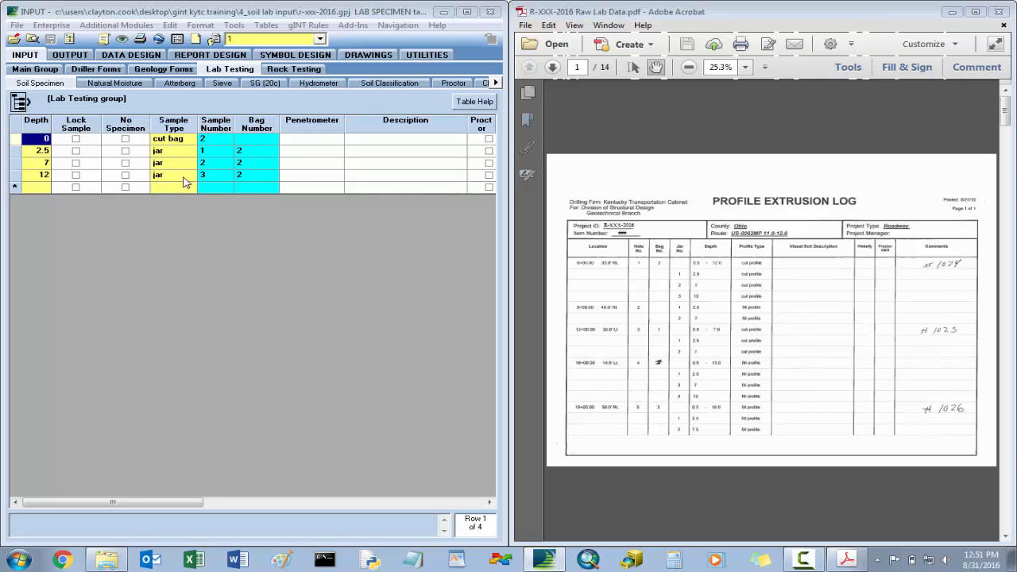
left_click(745, 67)
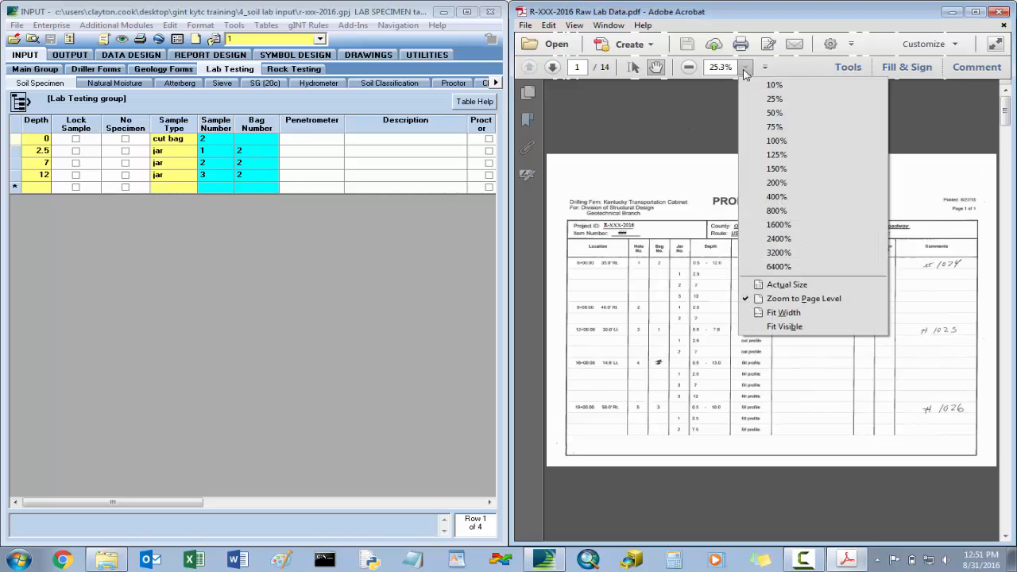
left_click(776, 140)
left_click_drag(768, 229, 925, 230)
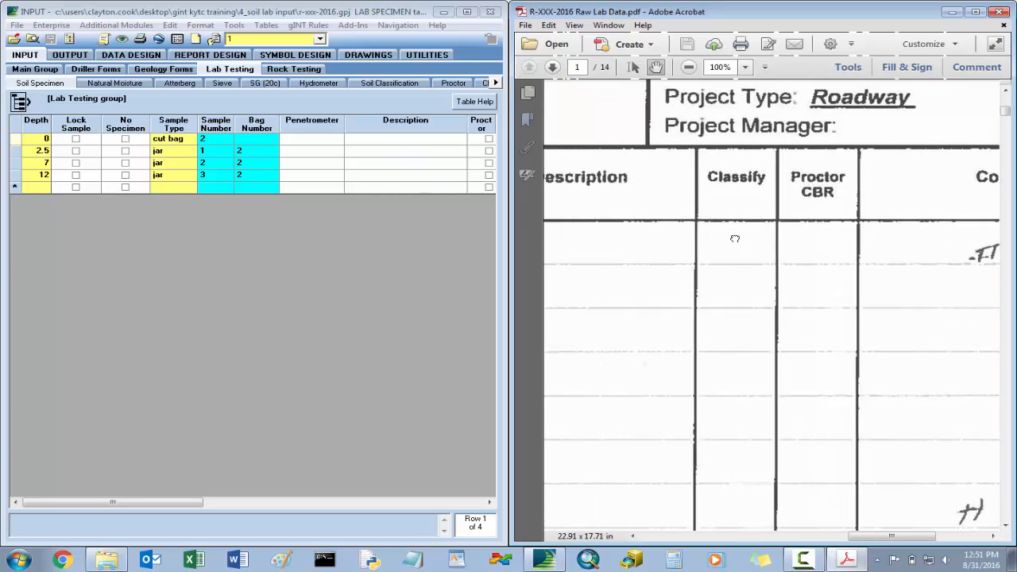
left_click_drag(734, 239, 1003, 251)
left_click_drag(629, 256, 930, 255)
left_click_drag(557, 242, 712, 250)
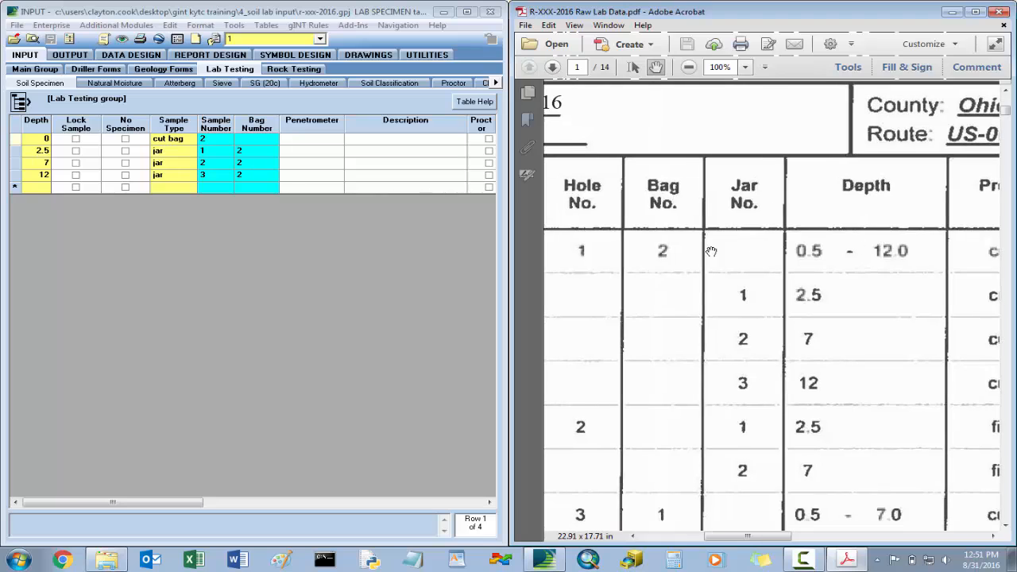
Step: Select hole 1 and compare its specimen rows with the bag, jar and depth entries in the extrusion log
left_click(418, 146)
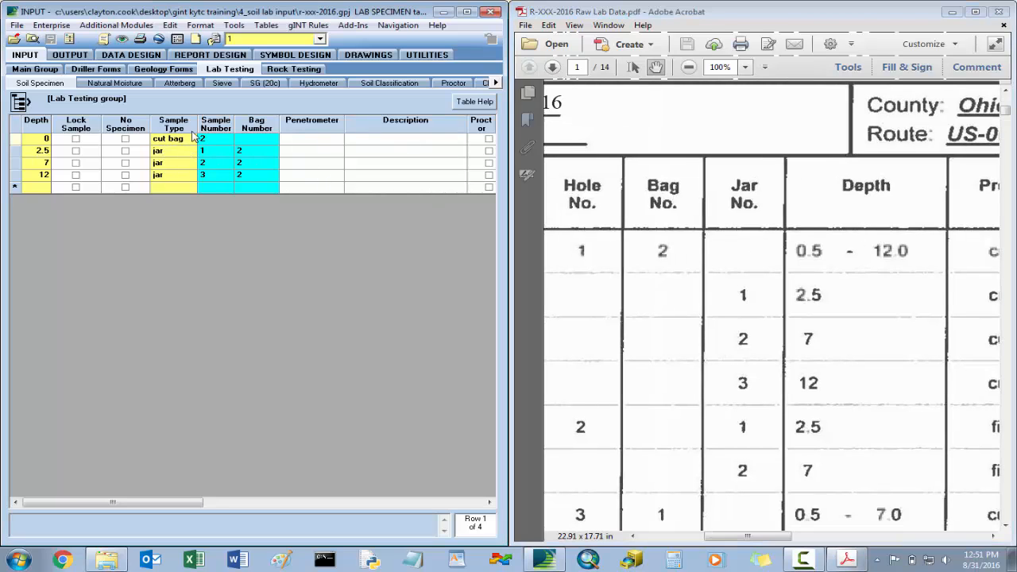
left_click(321, 39)
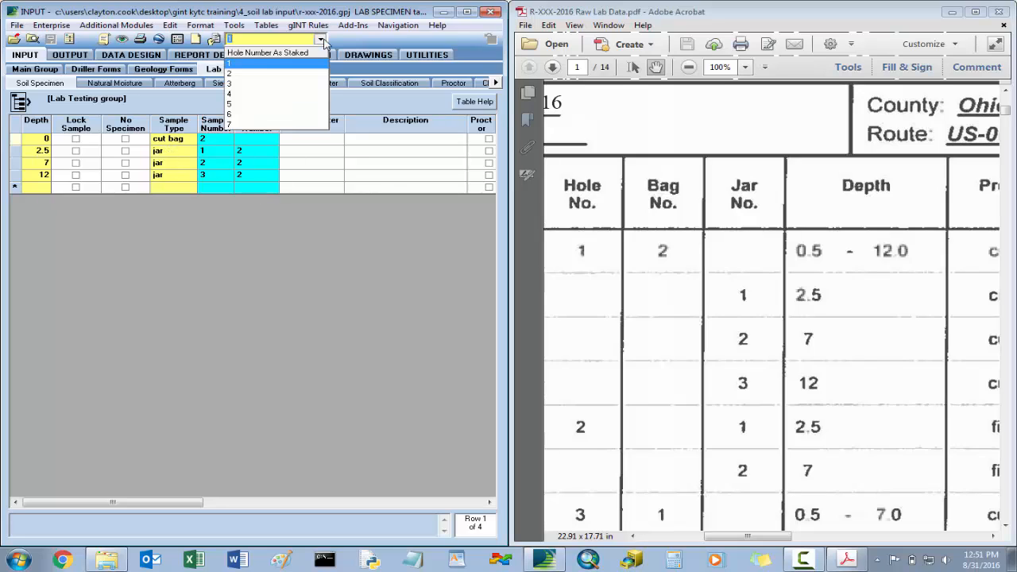
left_click(265, 65)
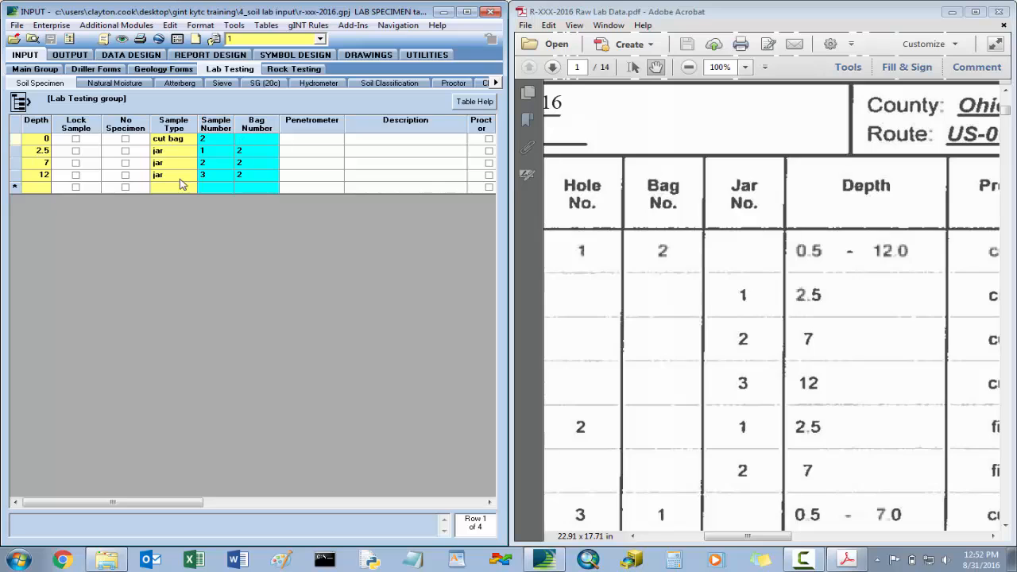
left_click_drag(820, 297, 767, 273)
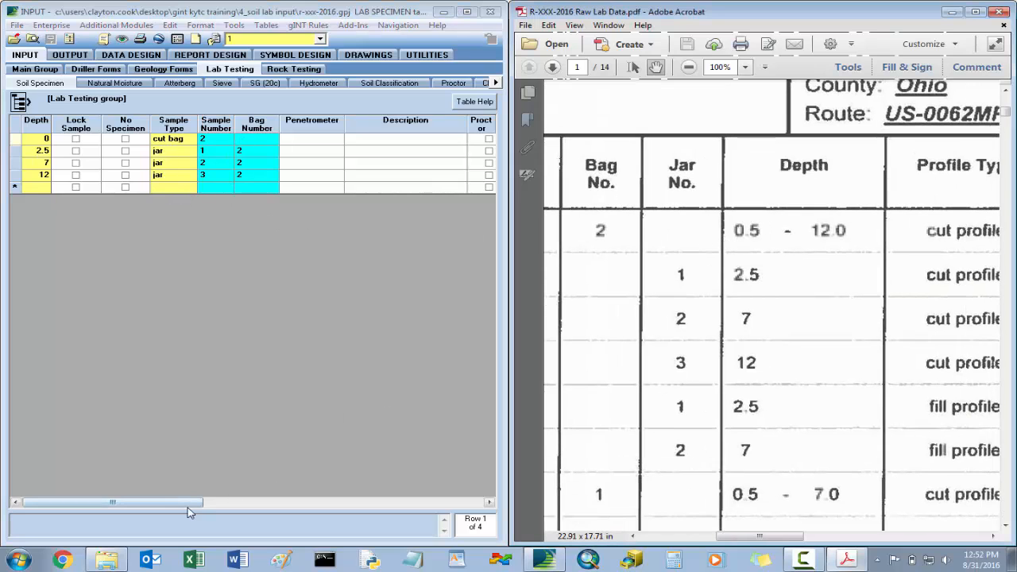
left_click_drag(191, 506, 334, 507)
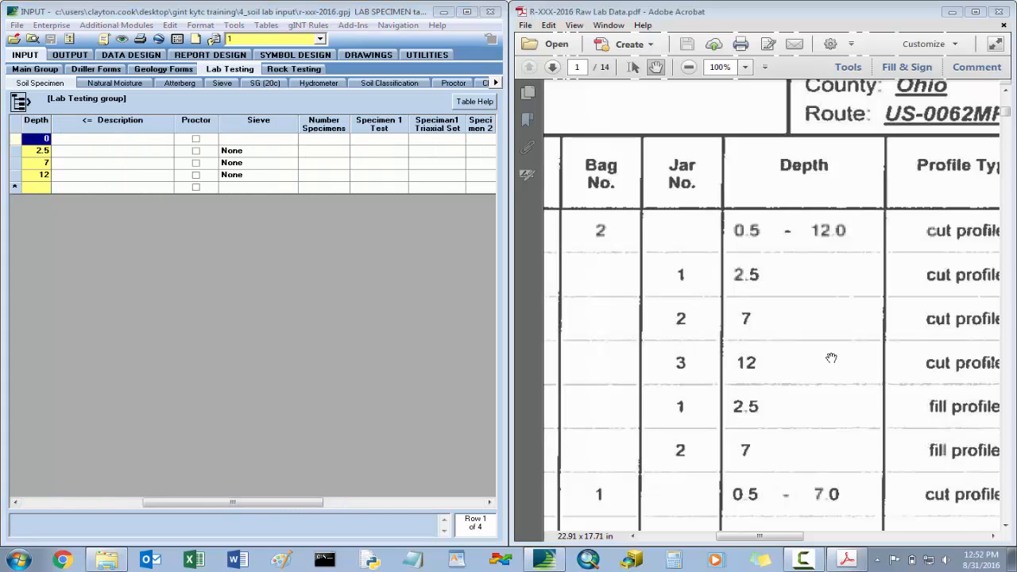
left_click_drag(244, 505, 86, 503)
left_click_drag(197, 502, 340, 507)
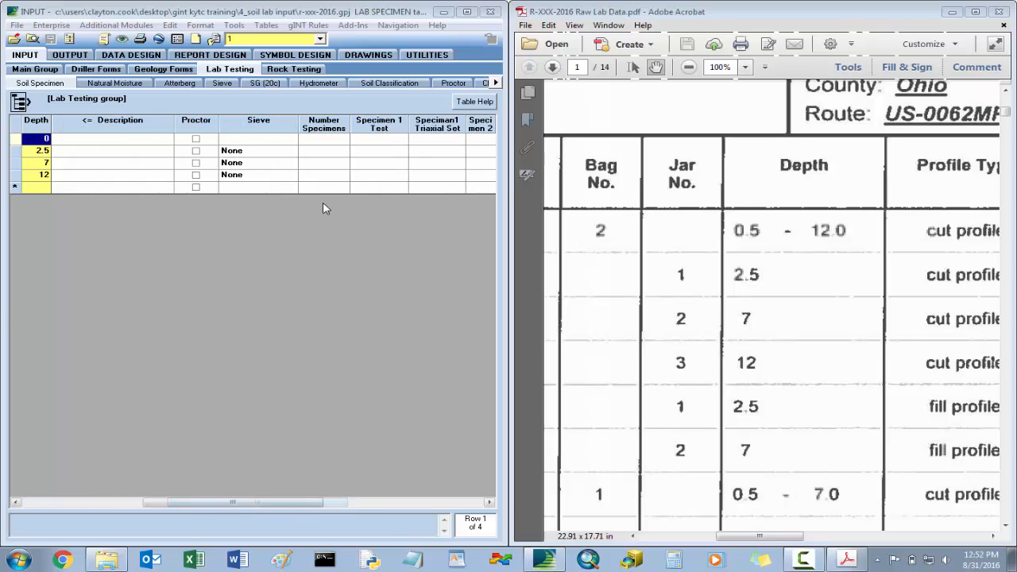
left_click(284, 139)
left_click(292, 142)
left_click(291, 142)
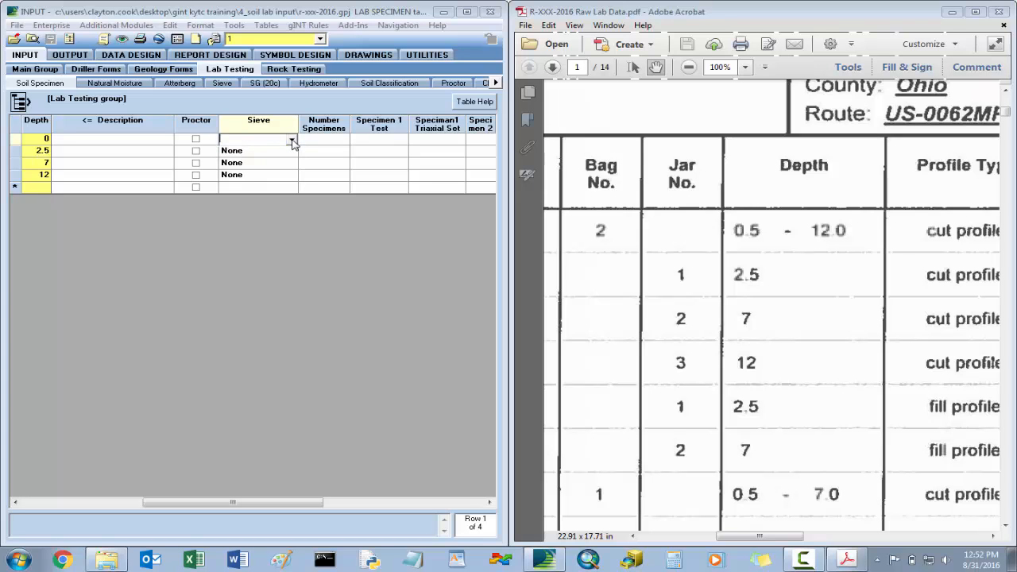
key("Escape")
Step: Check the mechanical analysis on lab number 1024's worksheet and set the Sieve of hole 1's cut bag at depth 0 to With Gravel
left_click_drag(917, 255, 591, 245)
left_click_drag(863, 254, 686, 261)
left_click_drag(914, 259, 652, 238)
left_click_drag(844, 242, 715, 242)
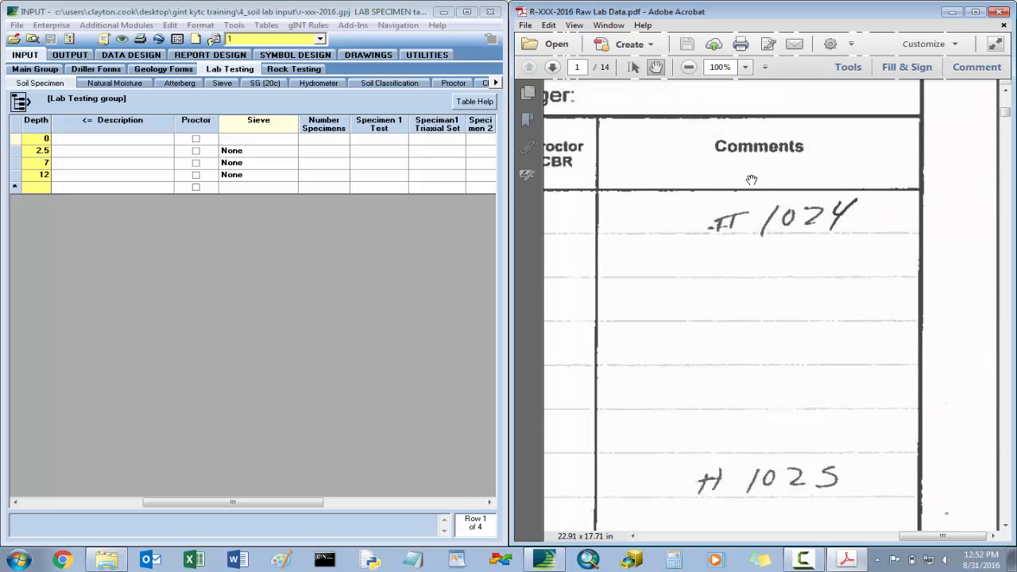
left_click(764, 67)
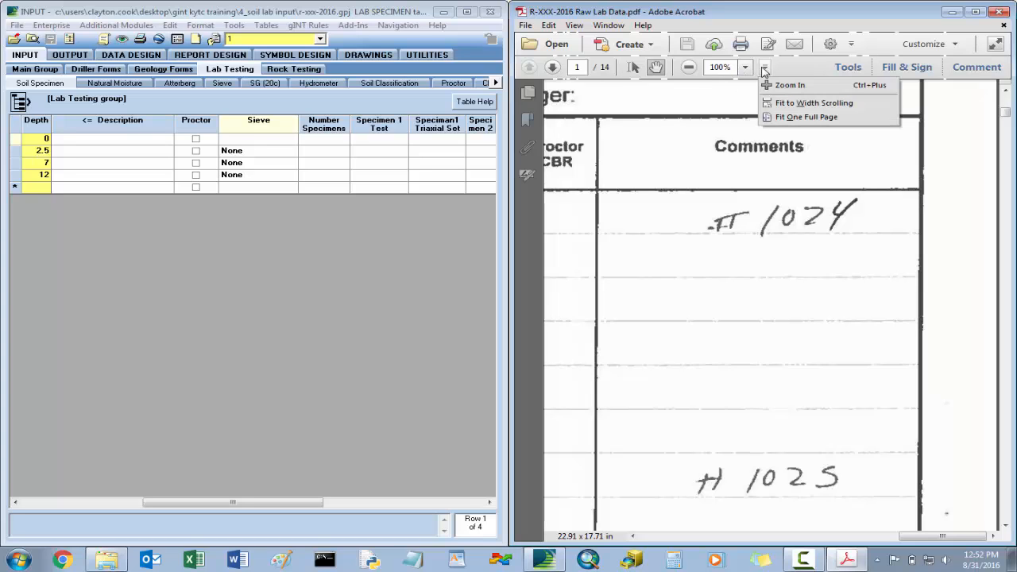
left_click(789, 118)
scroll(705, 215, "down", 2)
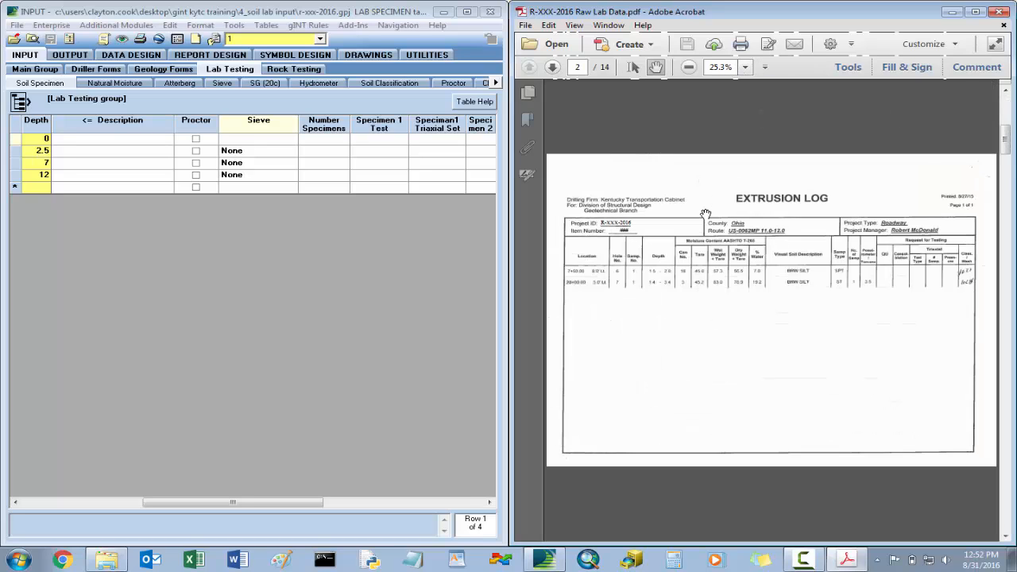
scroll(705, 215, "down", 2)
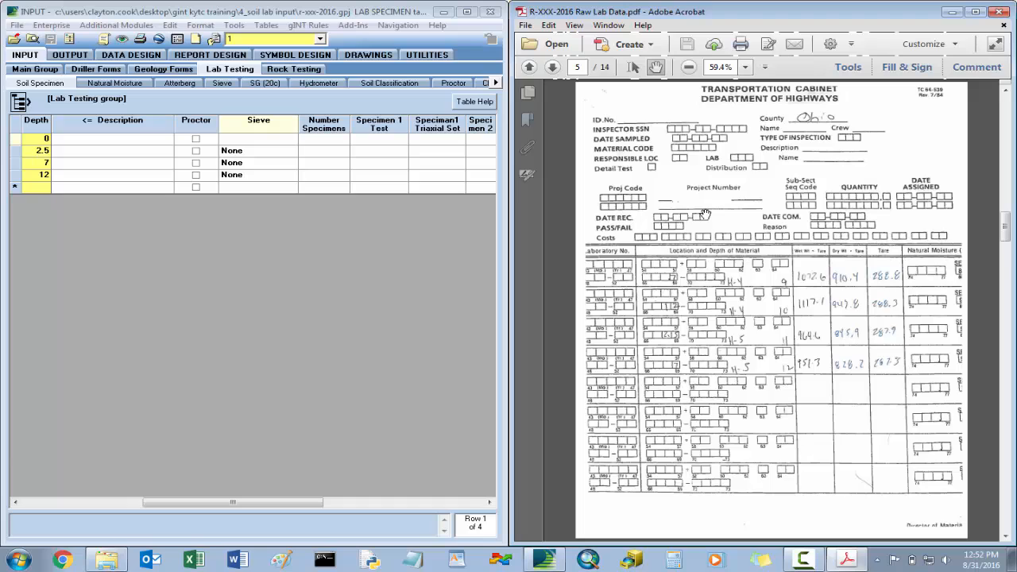
scroll(705, 214, "down", 1)
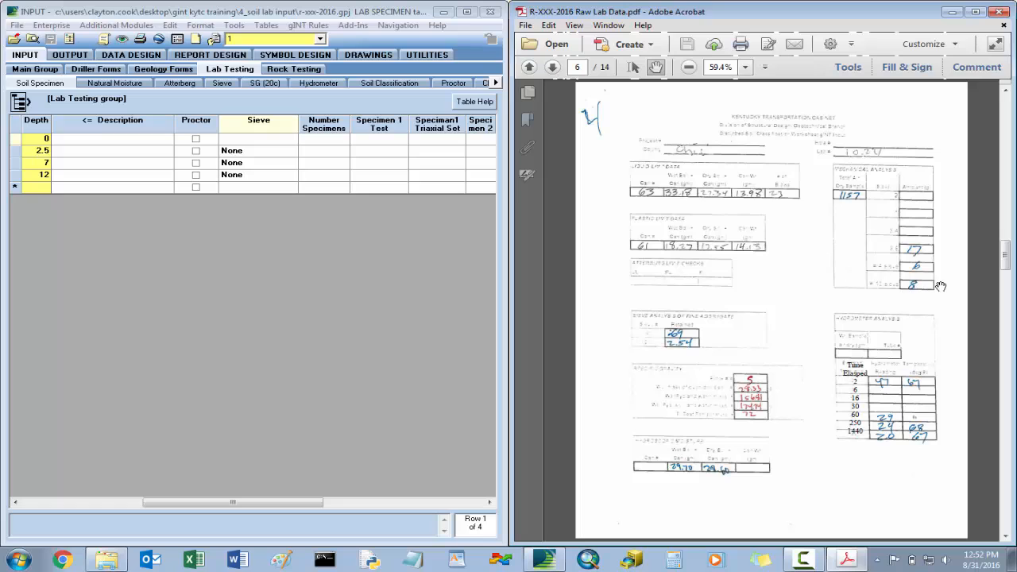
left_click(283, 142)
left_click(292, 141)
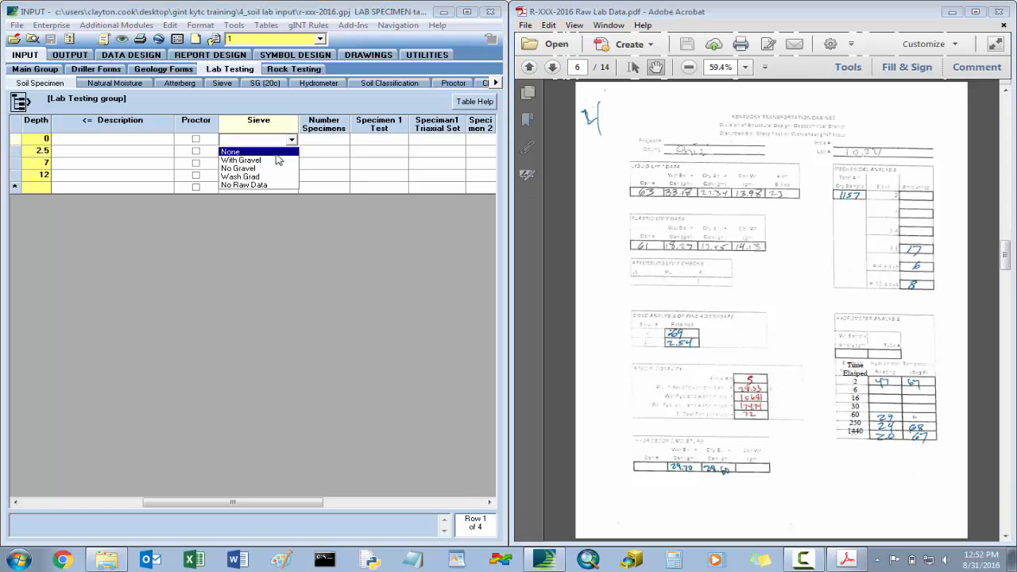
left_click(274, 160)
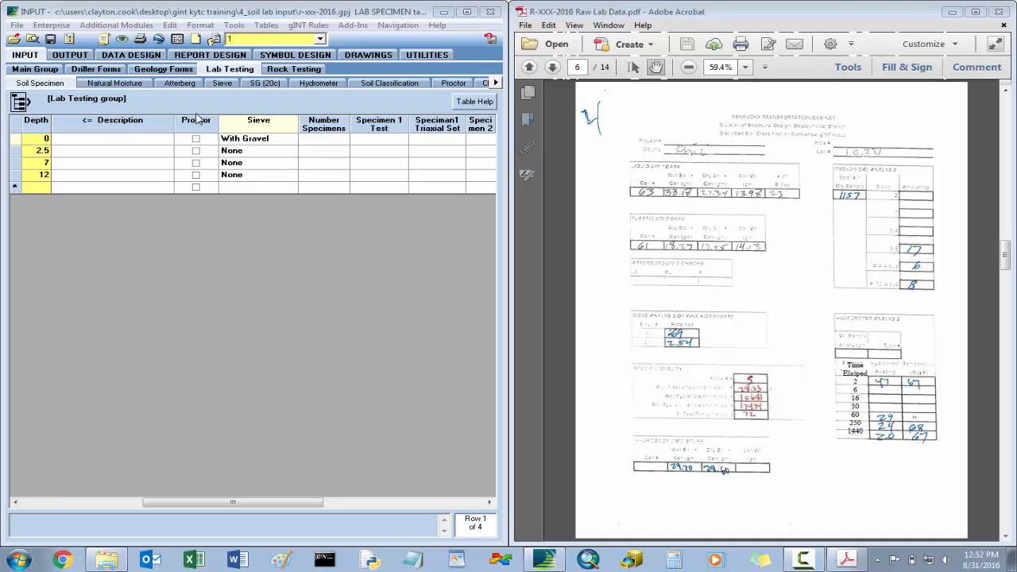
Step: Save the Soil Specimen table, look over hole 1's sample types and numbers, and open the Natural Moisture table
left_click(52, 40)
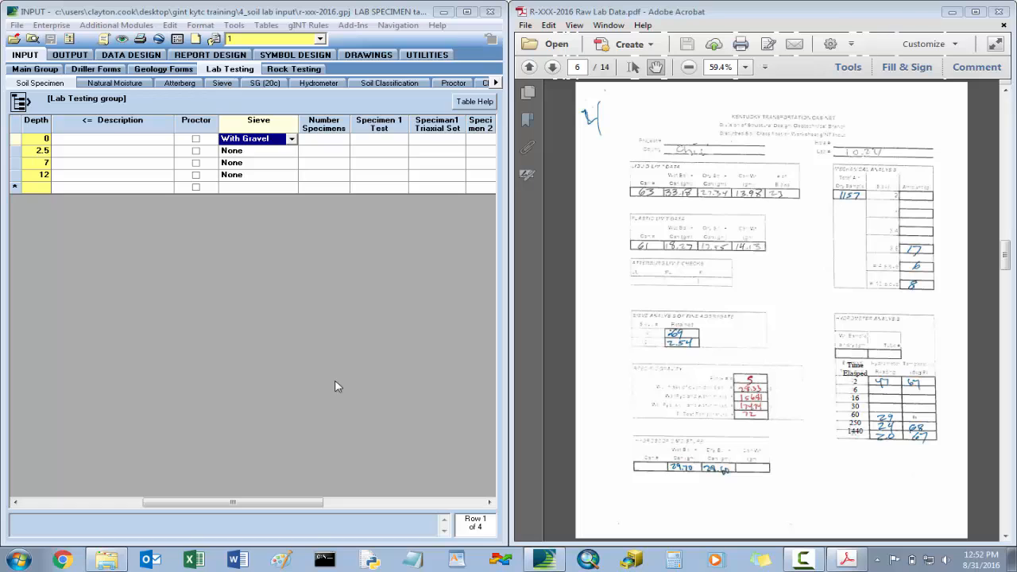
left_click_drag(313, 502, 194, 502)
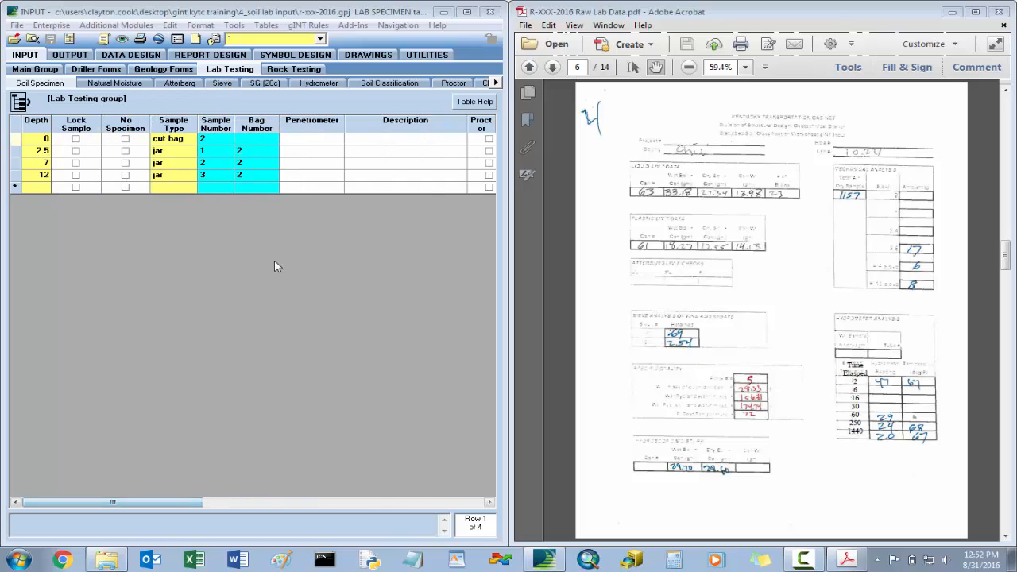
left_click(118, 83)
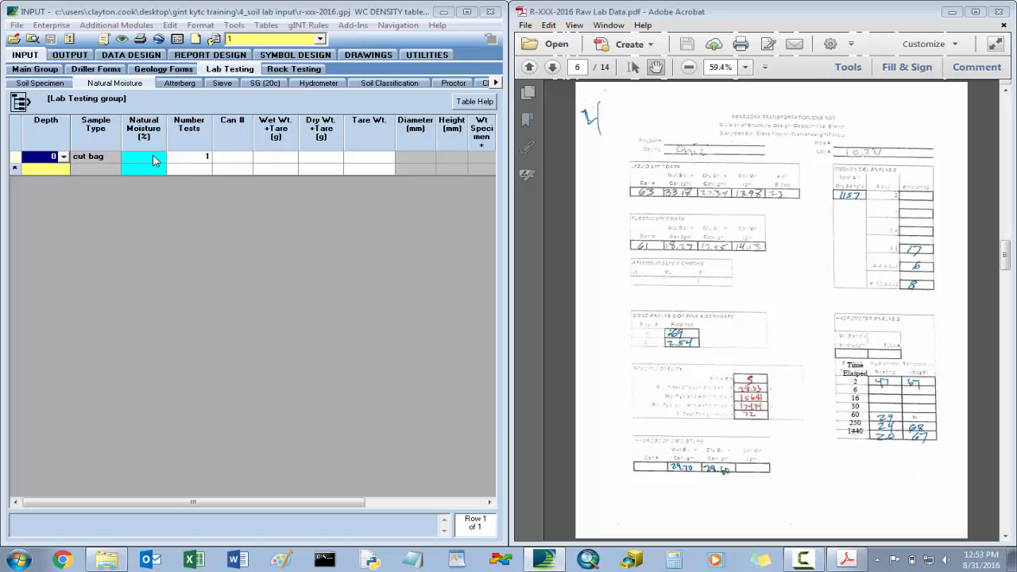
Step: Add a Natural Moisture row for depth 2.5 and bring up the moisture weights sheet on page 4 of the PDF
left_click(46, 171)
left_click(64, 169)
left_click(63, 190)
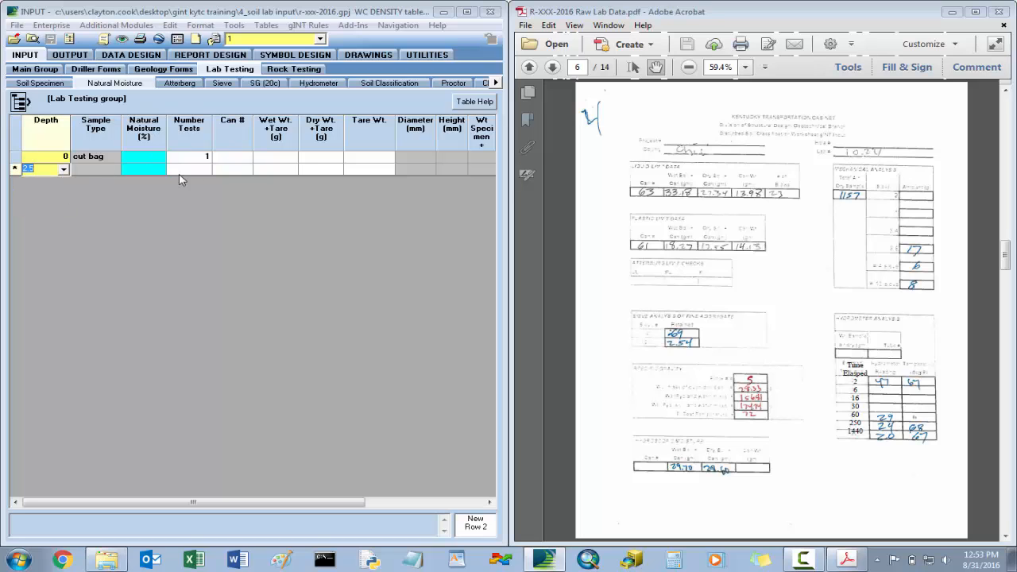
left_click(194, 171)
left_click(230, 170)
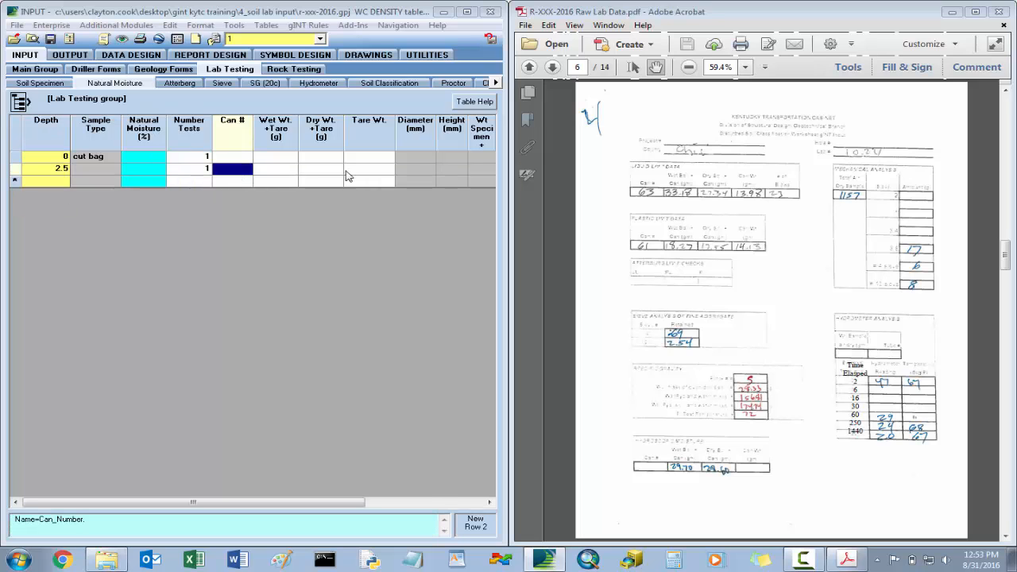
left_click(737, 207)
scroll(737, 207, "up", 5)
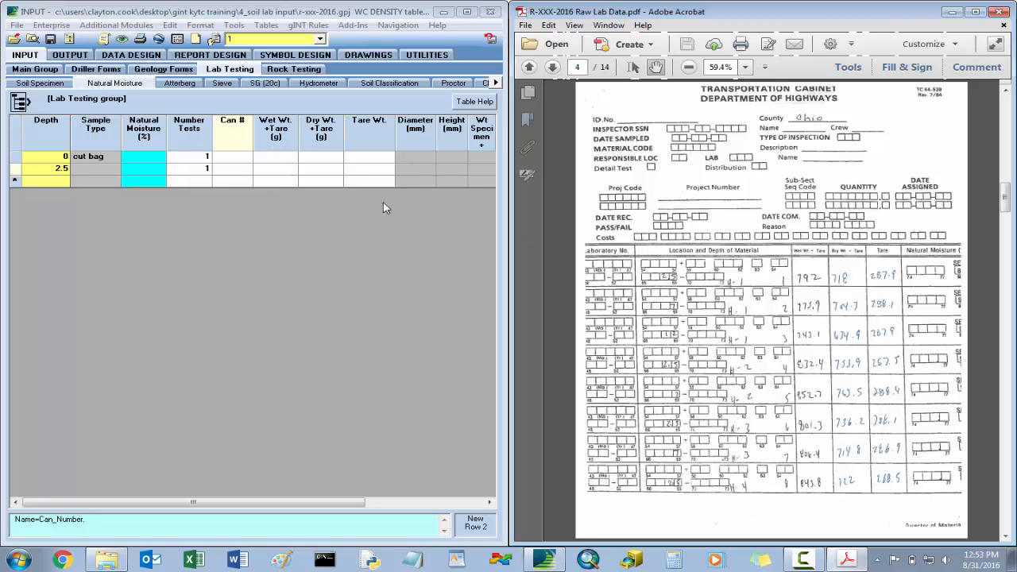
Step: Enter wet weight 792, dry weight 718 and tare weight 287.9 for the depth 2.5 row and save the table
left_click(249, 170)
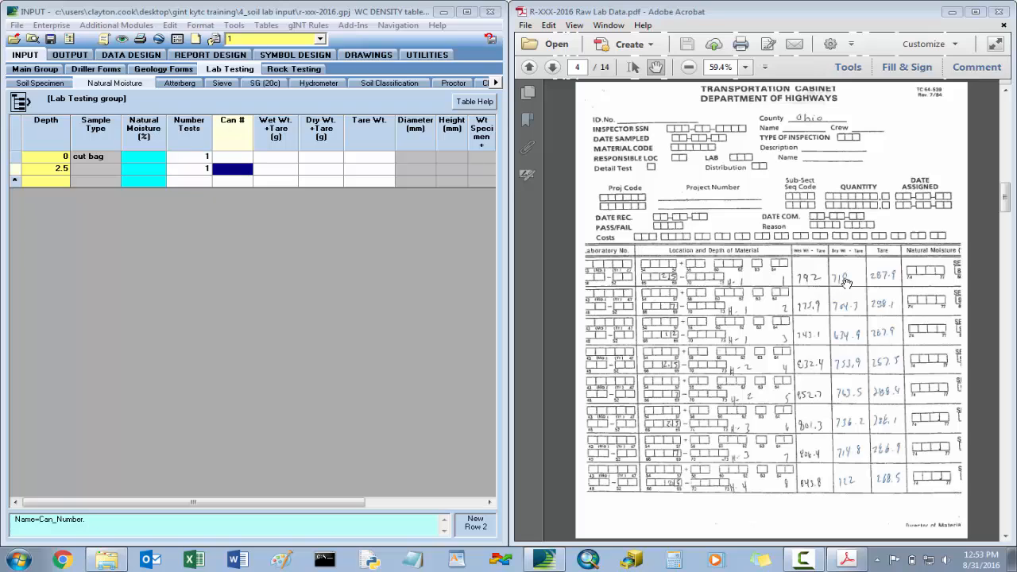
left_click(283, 171)
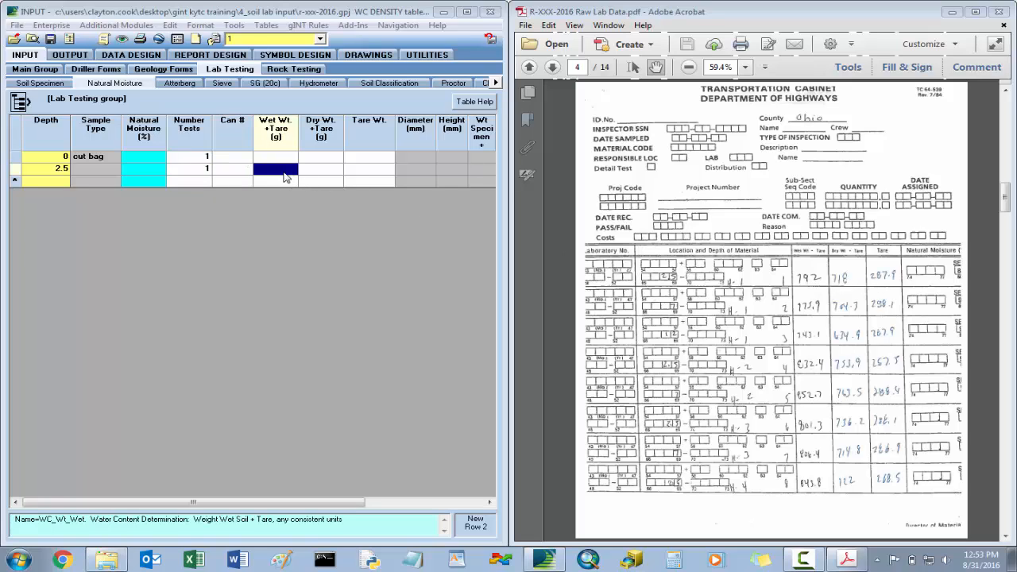
type("7")
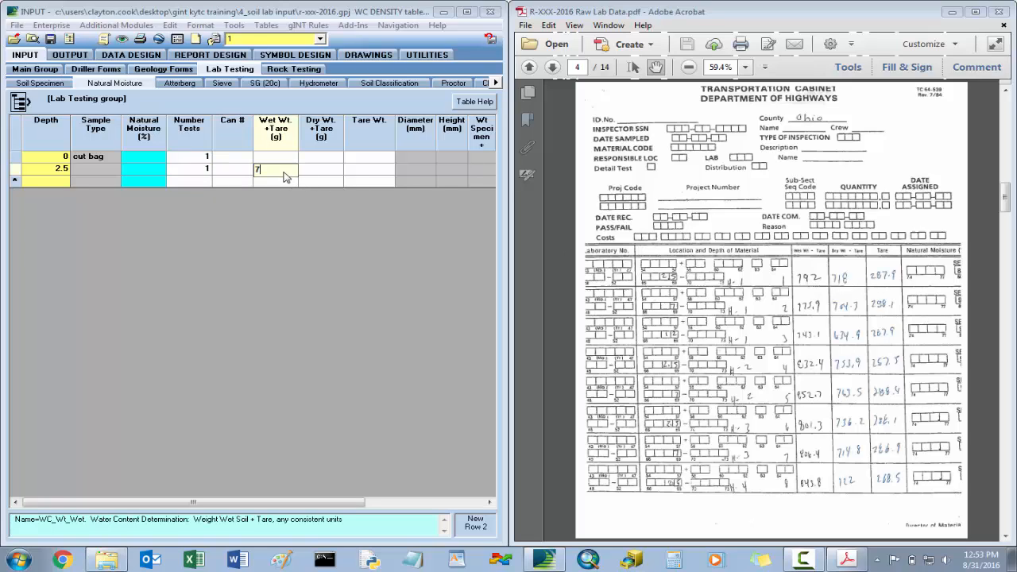
type("92")
key("Tab")
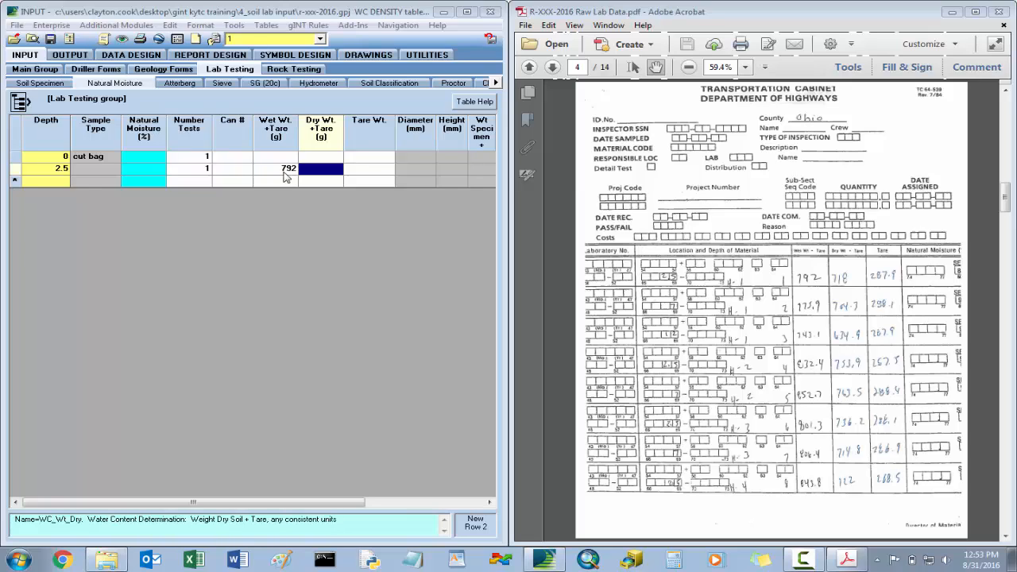
type("718")
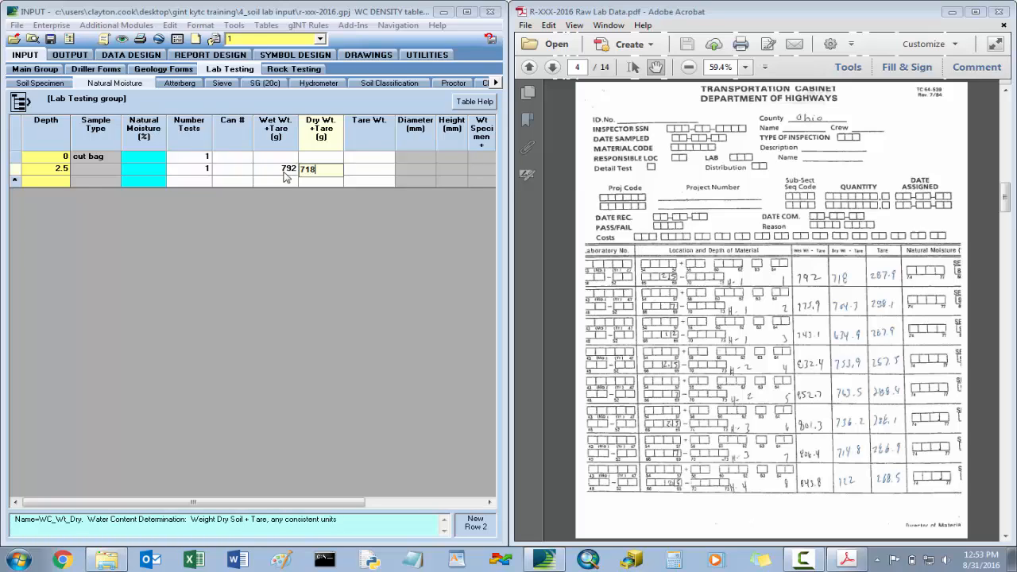
key("Tab")
type("2")
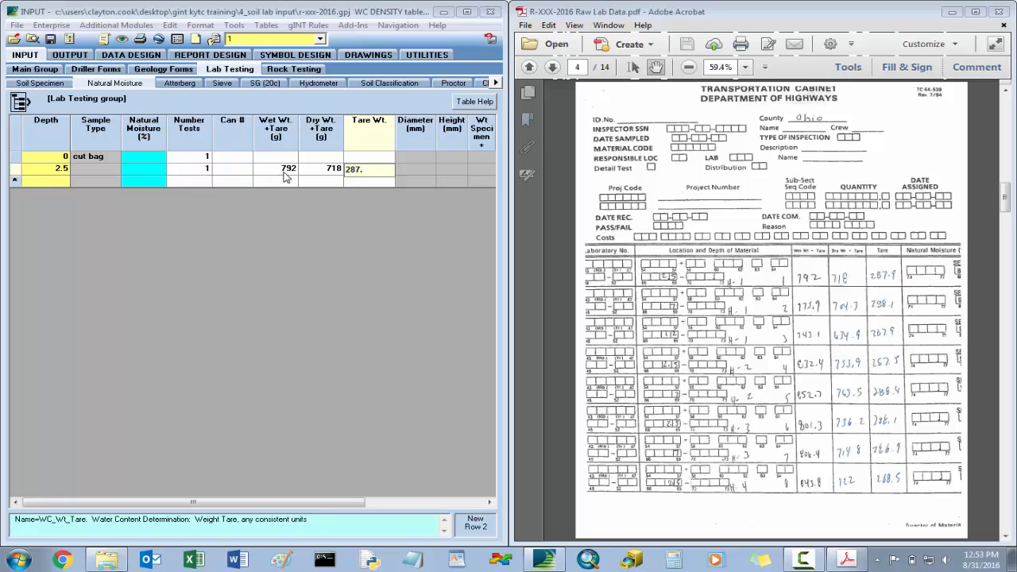
type("87.9")
key("Down")
key("Left")
key("Left")
key("Left")
key("Left")
key("Left")
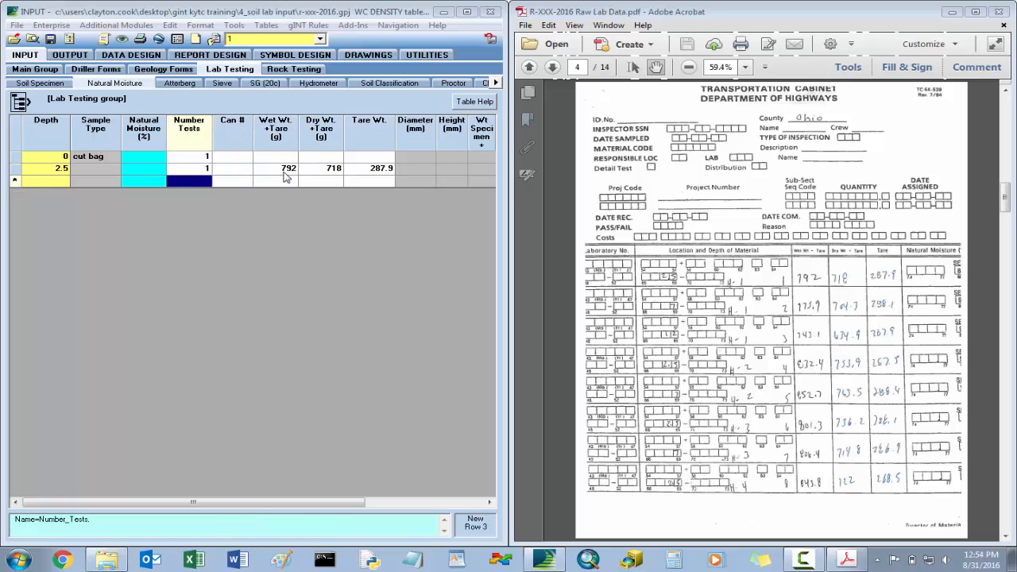
left_click(50, 38)
Step: Add a Natural Moisture row for depth 7 with a wet weight plus tare of 775.9
left_click(65, 181)
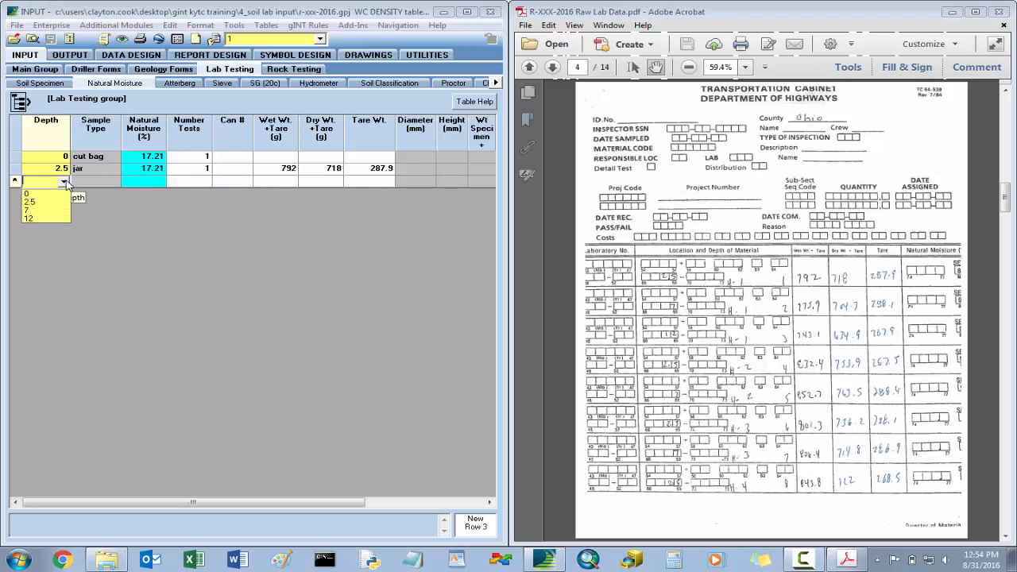
left_click(53, 210)
left_click(95, 186)
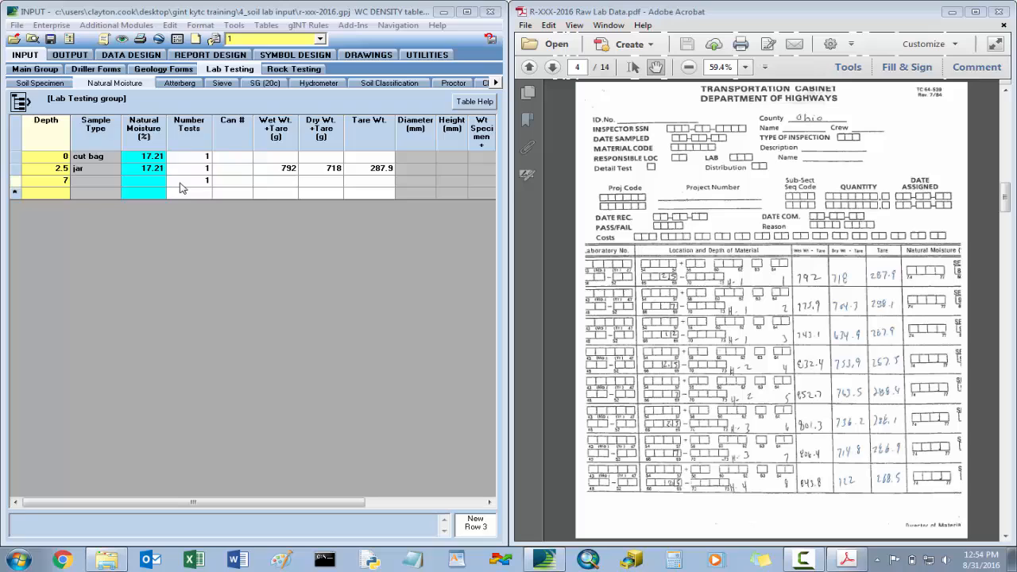
left_click(277, 185)
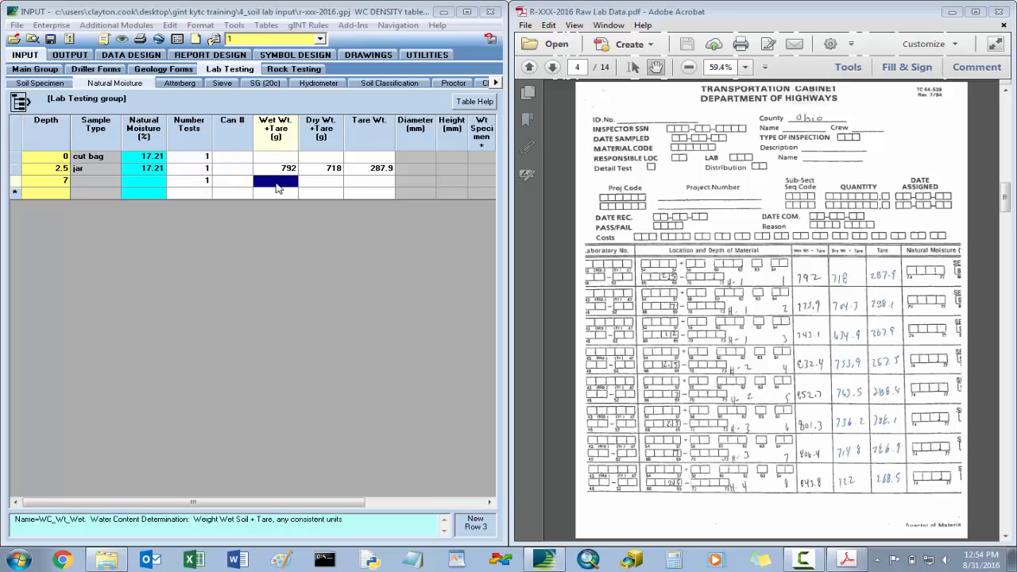
type("775.9")
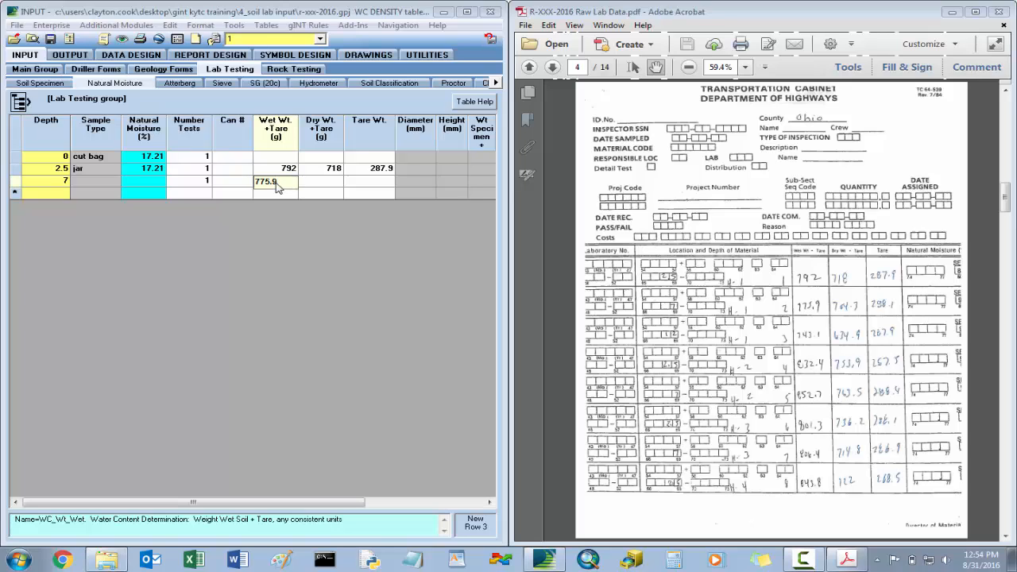
key("Tab")
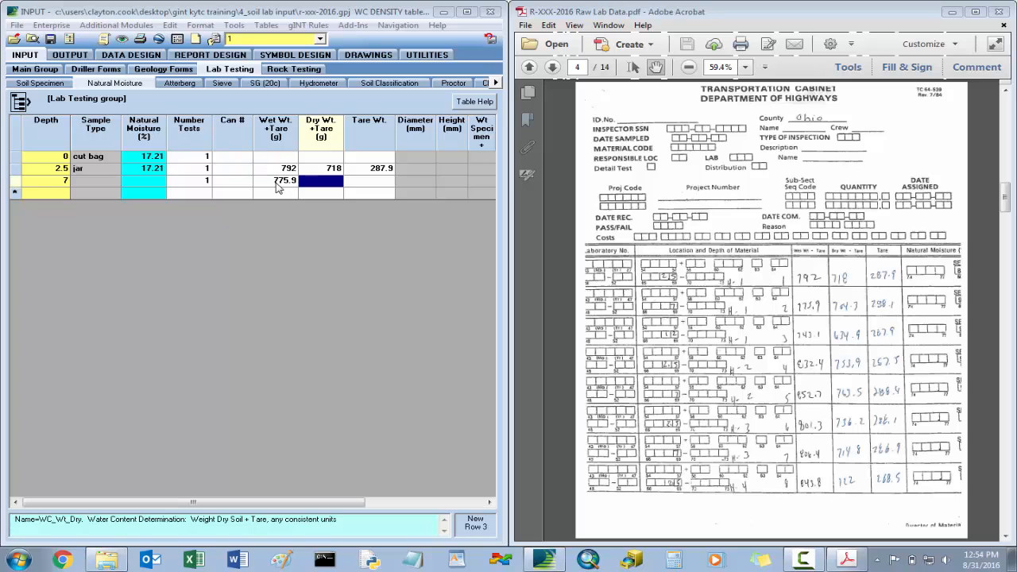
Step: Magnify the moisture sheet in the PDF to 125% and bring the wet, dry and tare weight columns into view
left_click(745, 66)
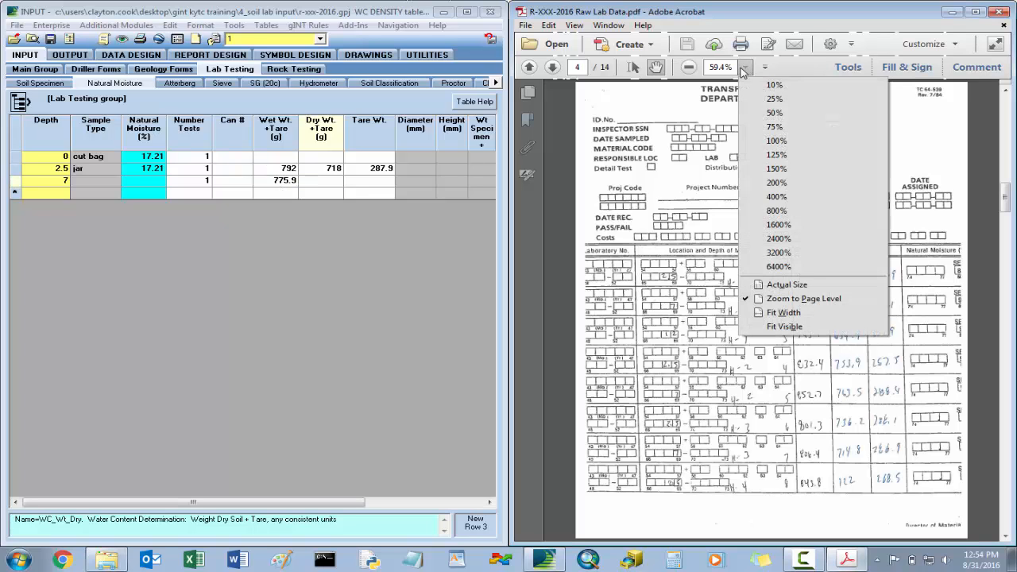
left_click(774, 157)
left_click_drag(917, 339, 798, 94)
left_click_drag(888, 299, 731, 241)
left_click_drag(794, 201, 852, 242)
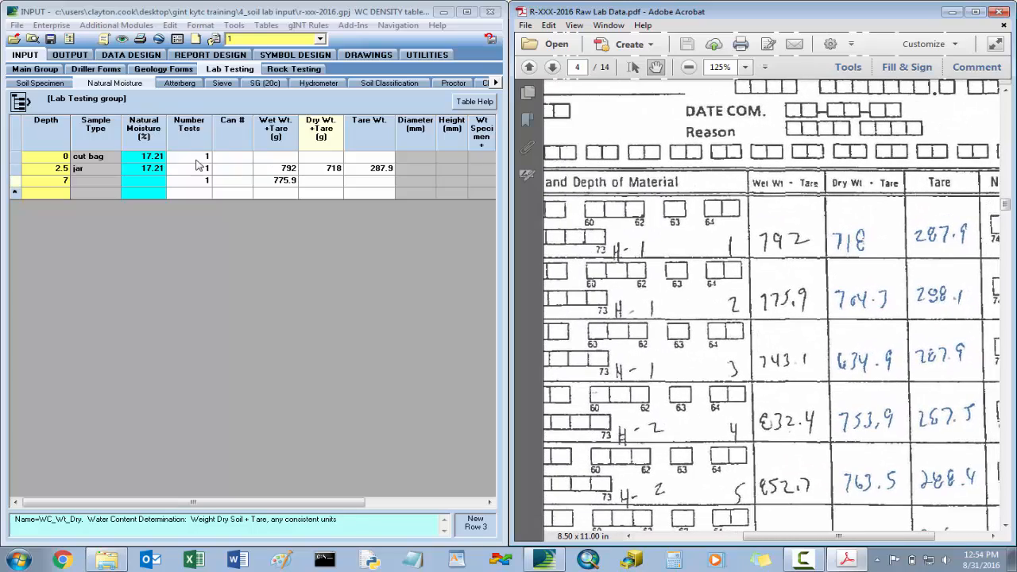
Step: Enter dry weight plus tare 704.3 and tare weight 288.1 for the depth 7 row
left_click(332, 186)
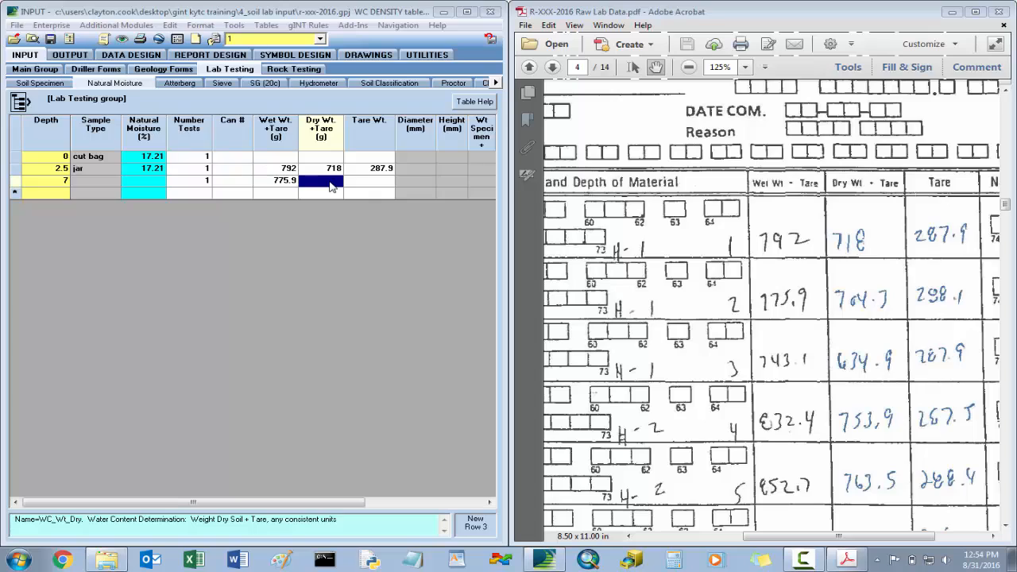
type("704.3")
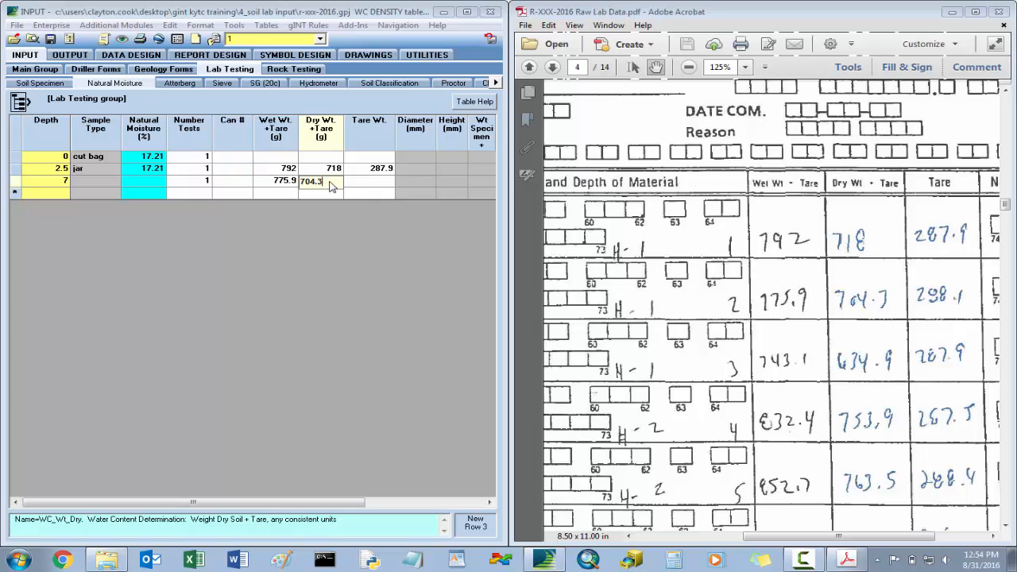
key("Tab")
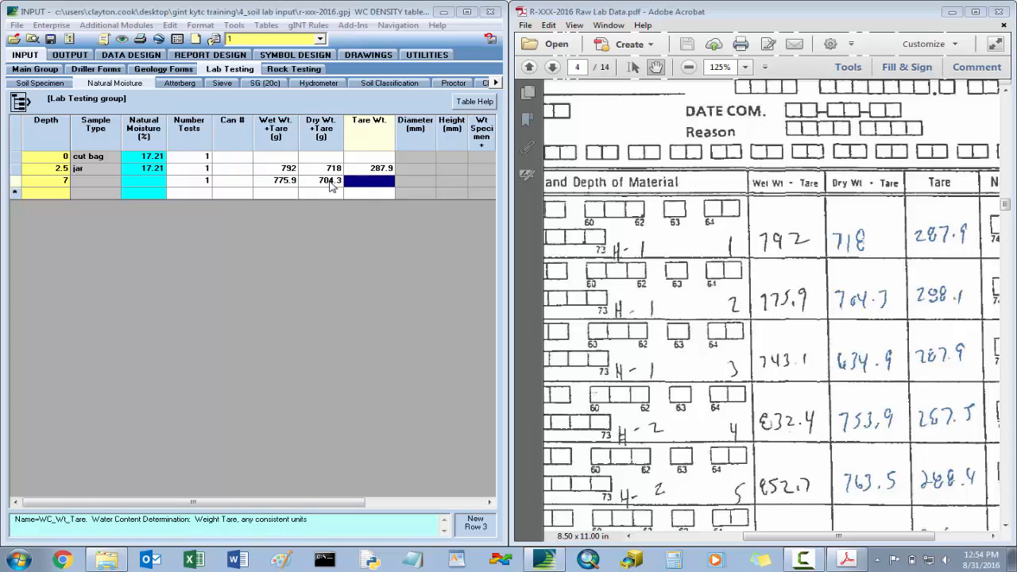
type("2")
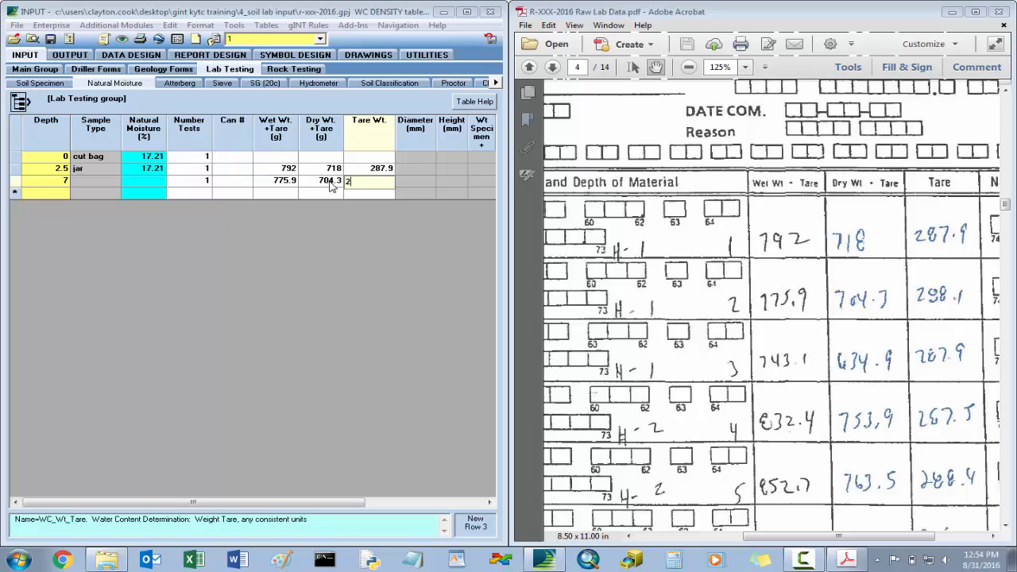
key("Down")
key("Left")
key("Left")
key("Left")
key("Left")
key("Left")
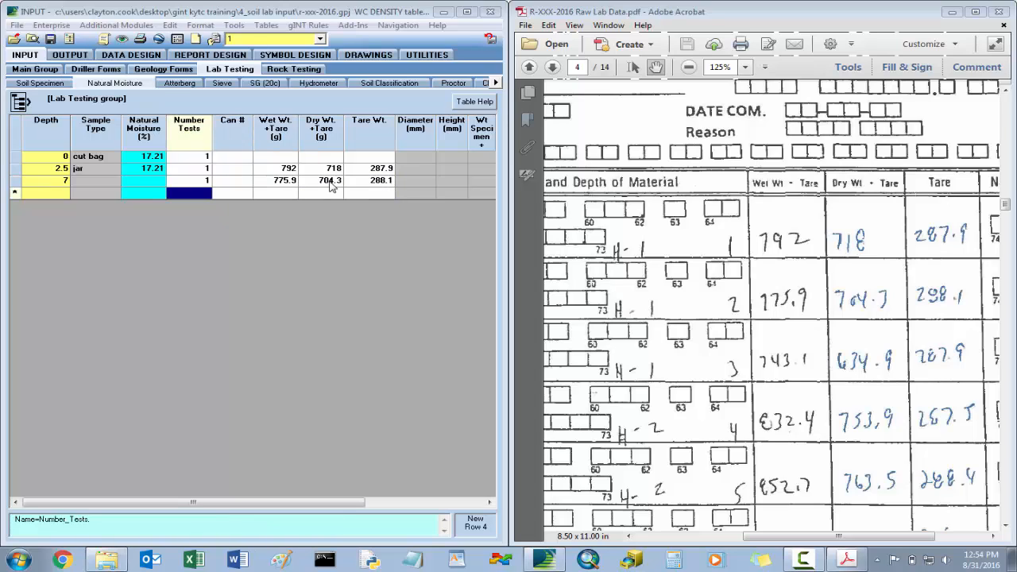
Step: Add a Natural Moisture row for depth 12 with a wet weight plus tare of 743.1
left_click(63, 193)
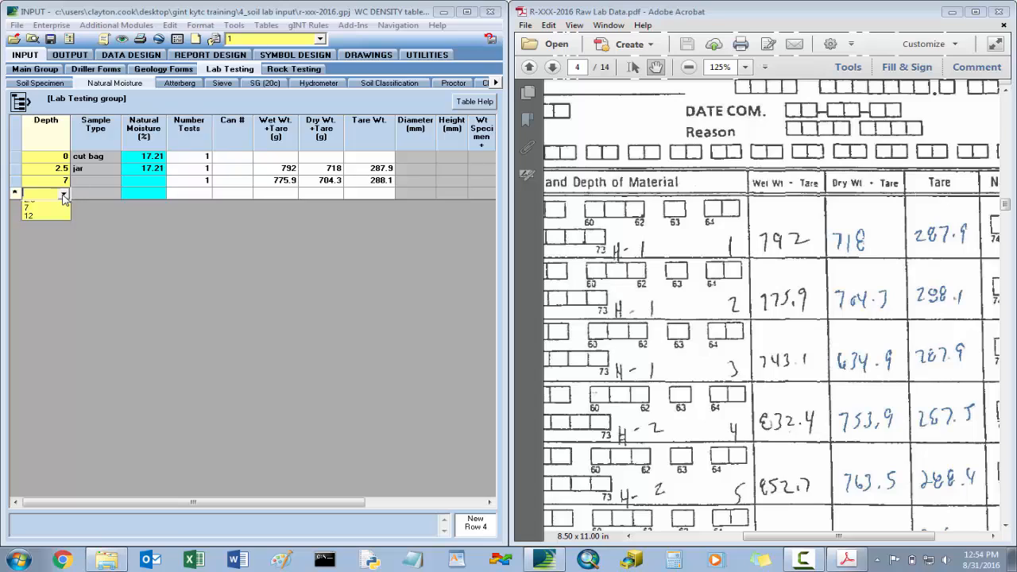
left_click(63, 233)
key("Tab")
key("Tab")
key("Tab")
key("Tab")
key("Tab")
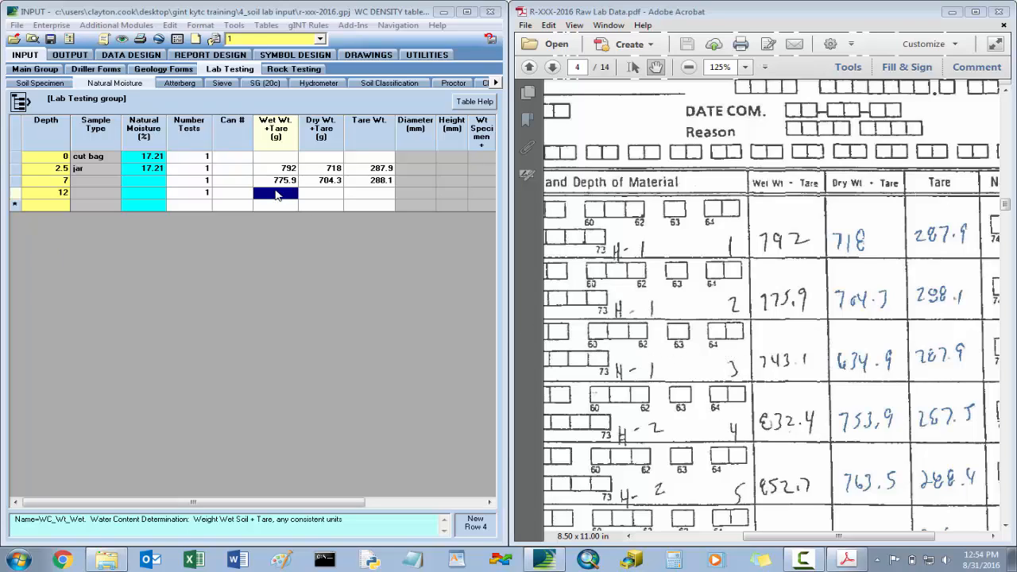
type("743.1")
key("Tab")
Step: Enter dry weight plus tare 634.9 and tare weight 287.9 for the depth 12 row and save the table
type("6")
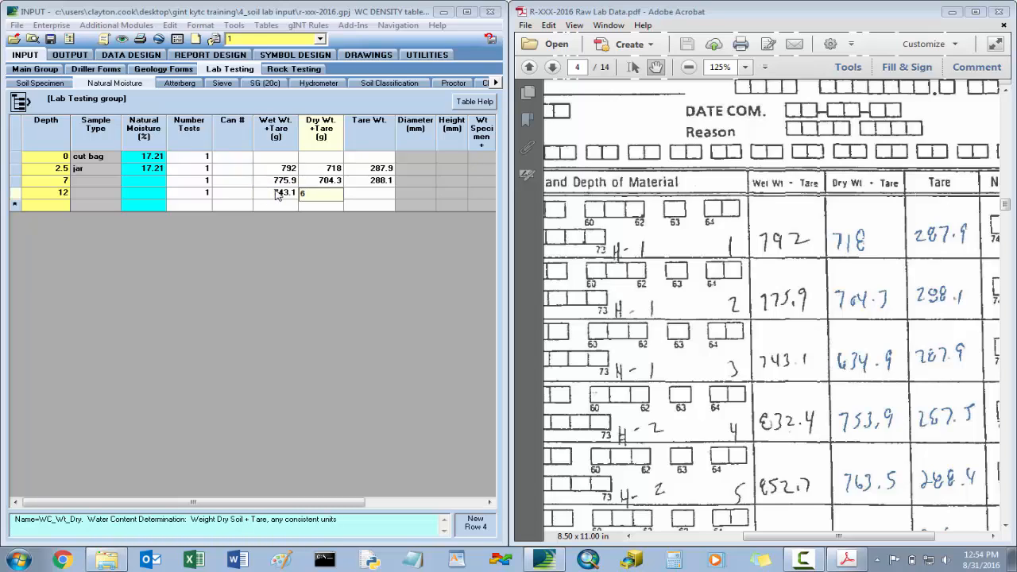
type("34.9")
key("Tab")
type("2")
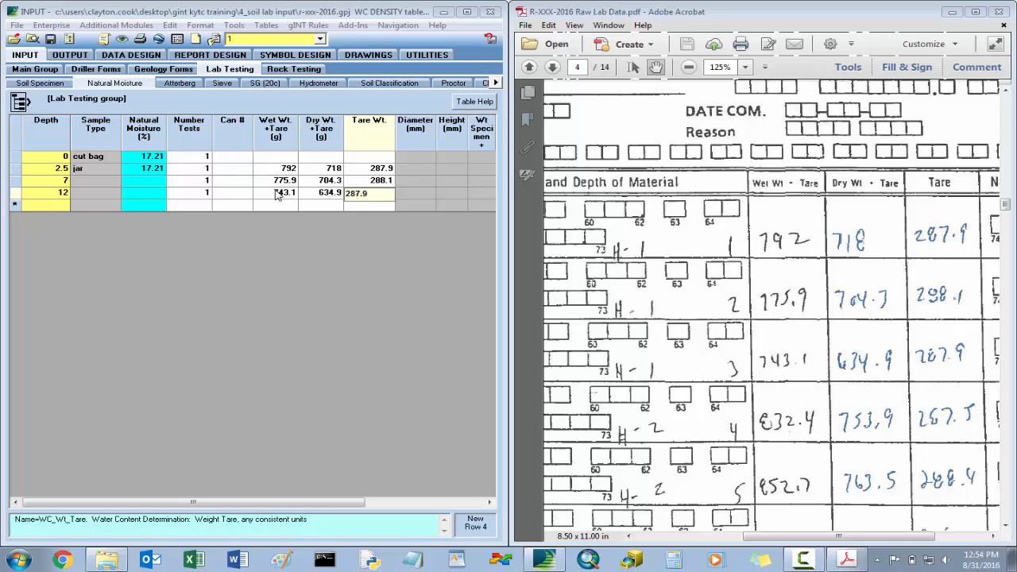
type("87.9")
key("Return")
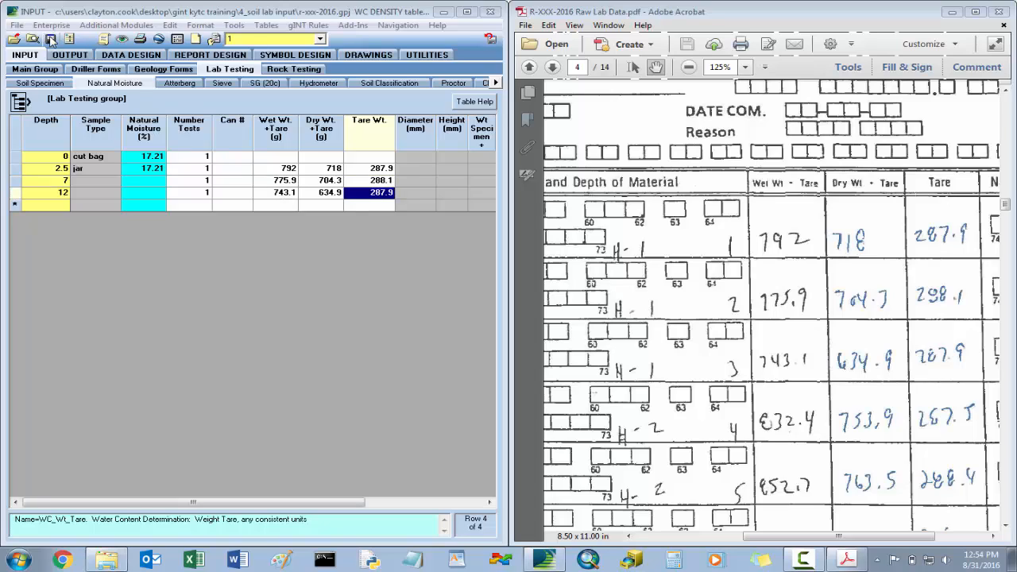
left_click(50, 40)
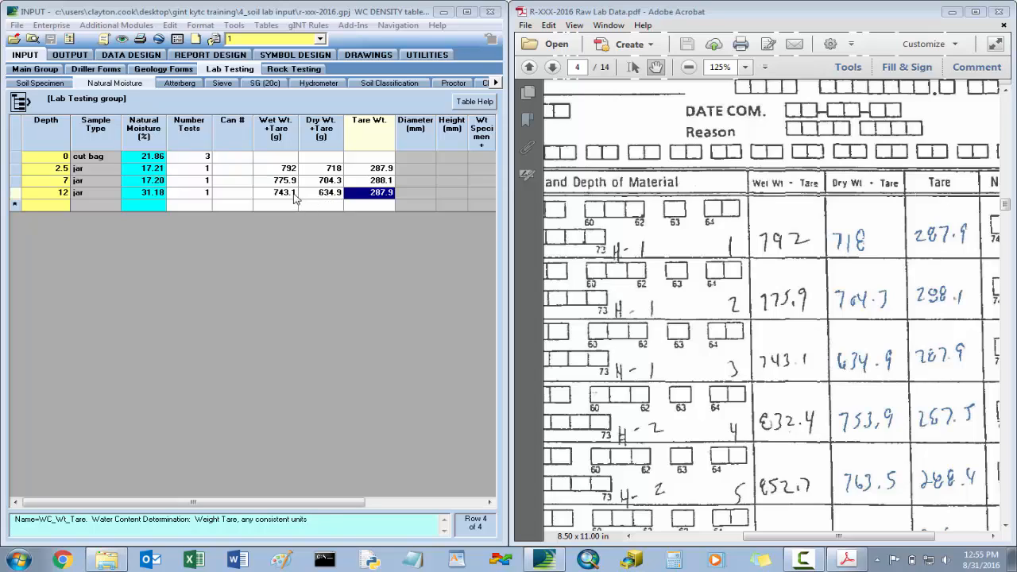
Step: Open the Atterberg table at the liquid limit of the depth 0 cut bag sample
left_click(324, 200)
left_click(278, 197)
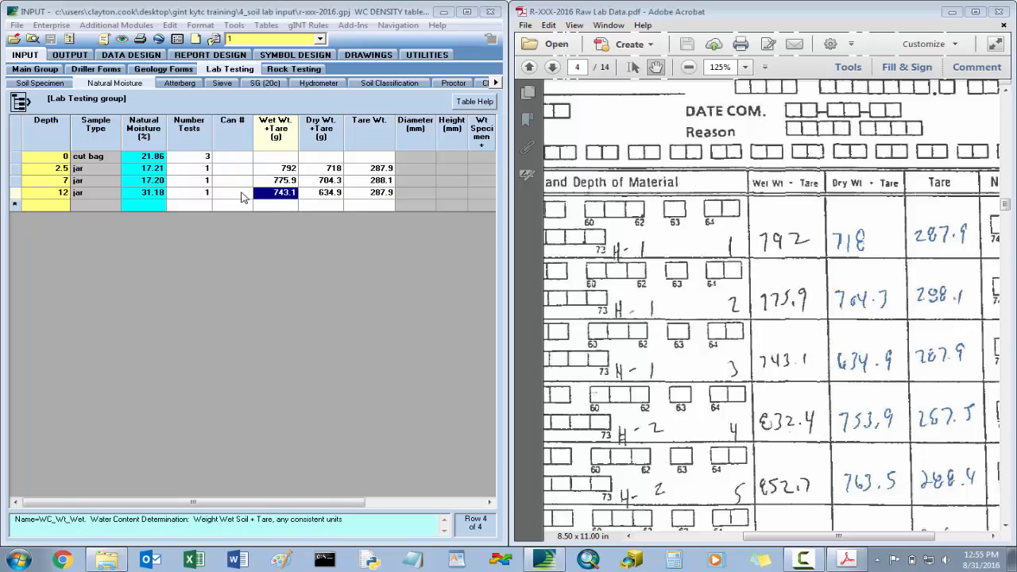
left_click(181, 84)
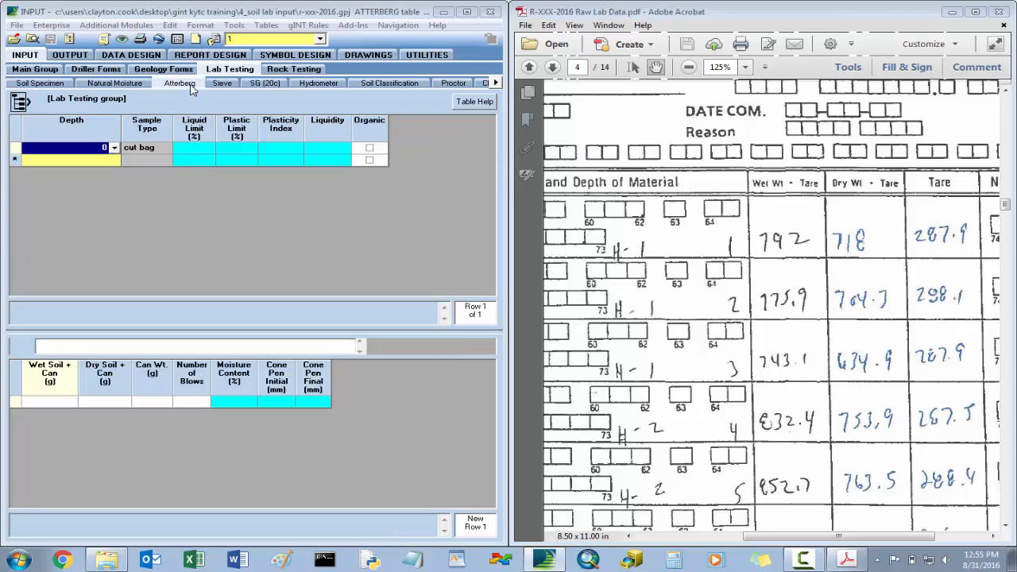
left_click(194, 149)
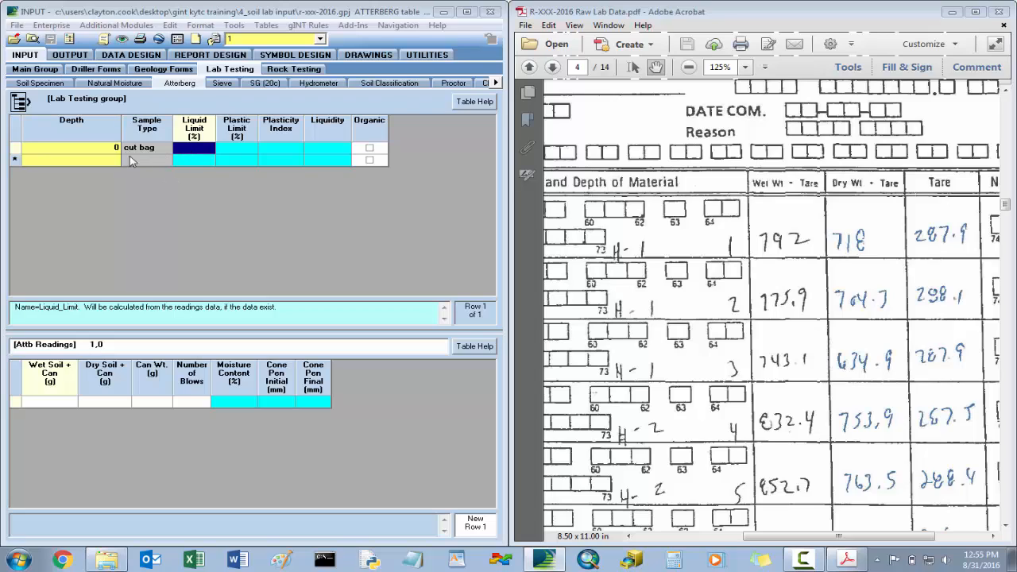
Step: Fit one full page in the PDF view and go to page 6 with the liquid and plastic limit data
left_click(795, 245)
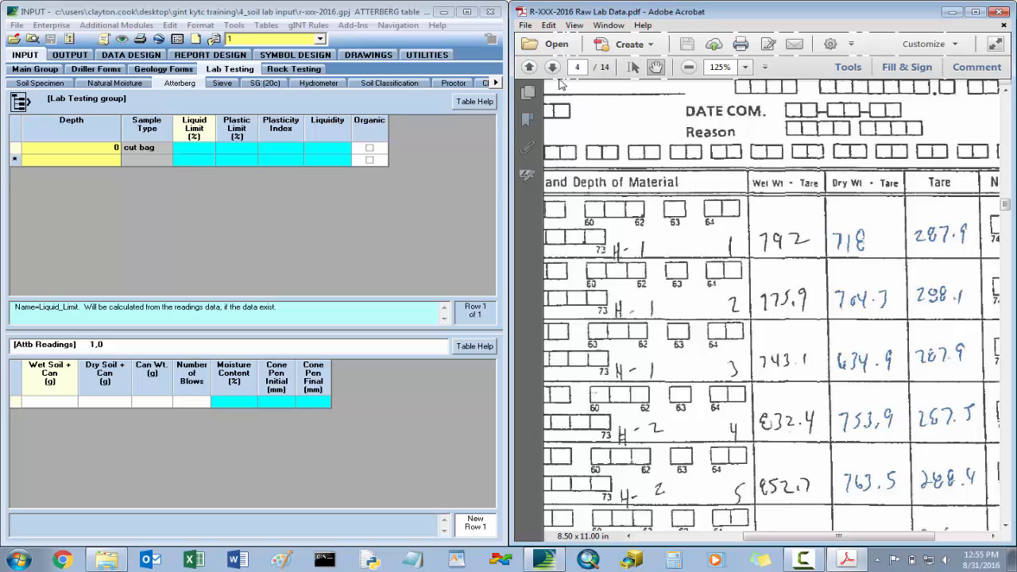
left_click(747, 68)
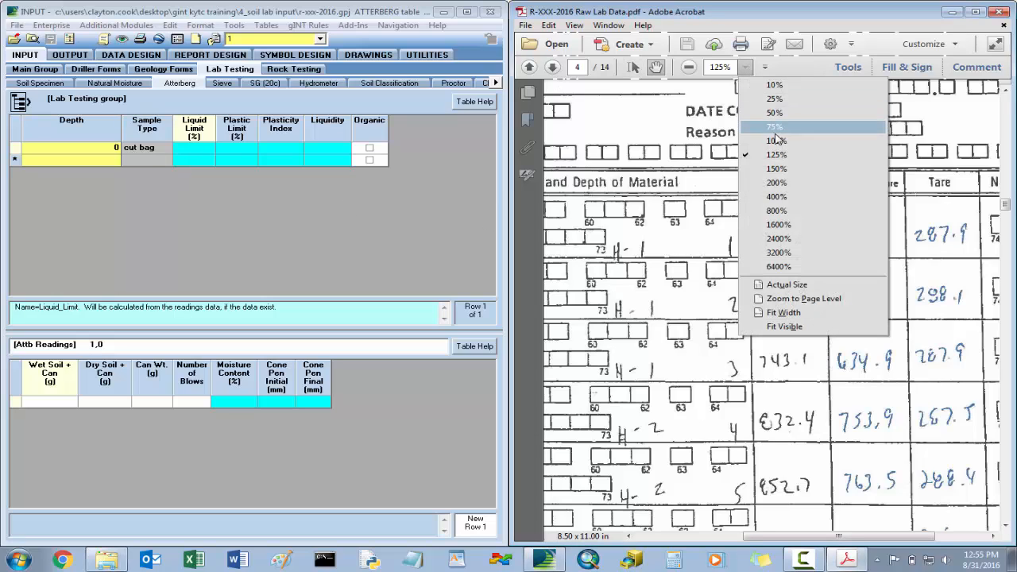
left_click(766, 68)
left_click(806, 117)
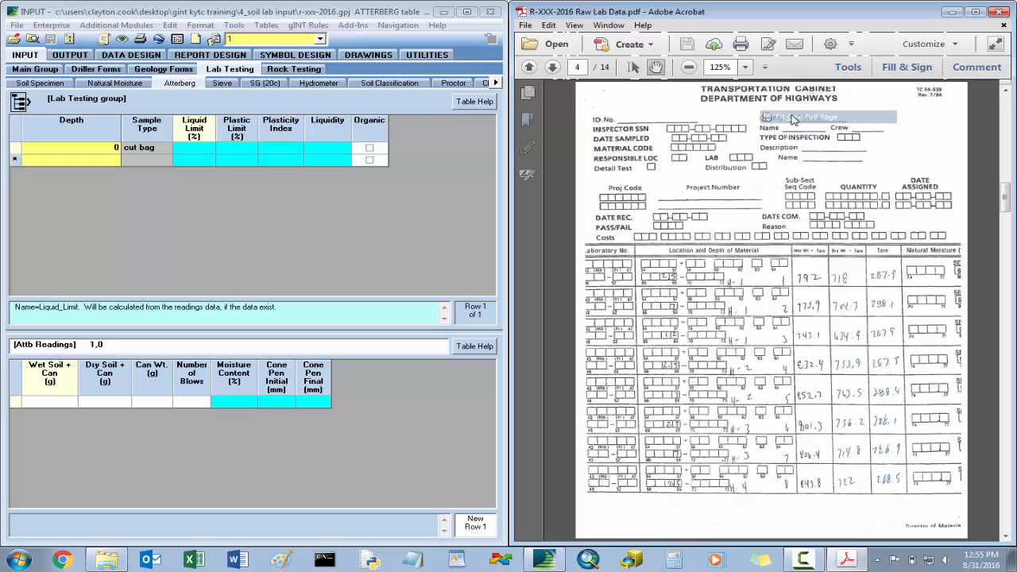
scroll(818, 222, "up", 2)
scroll(819, 222, "down", 3)
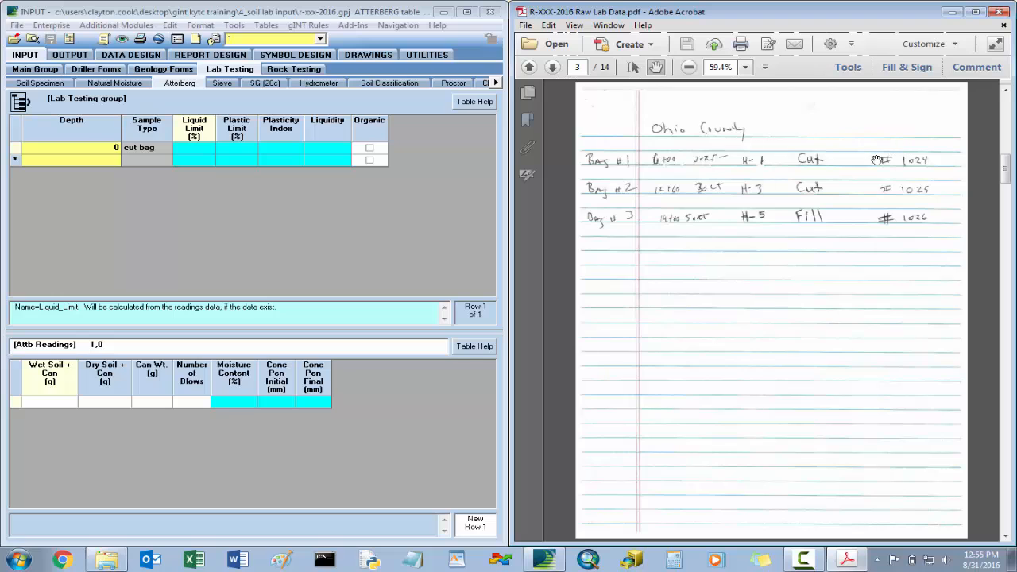
scroll(756, 184, "down", 3)
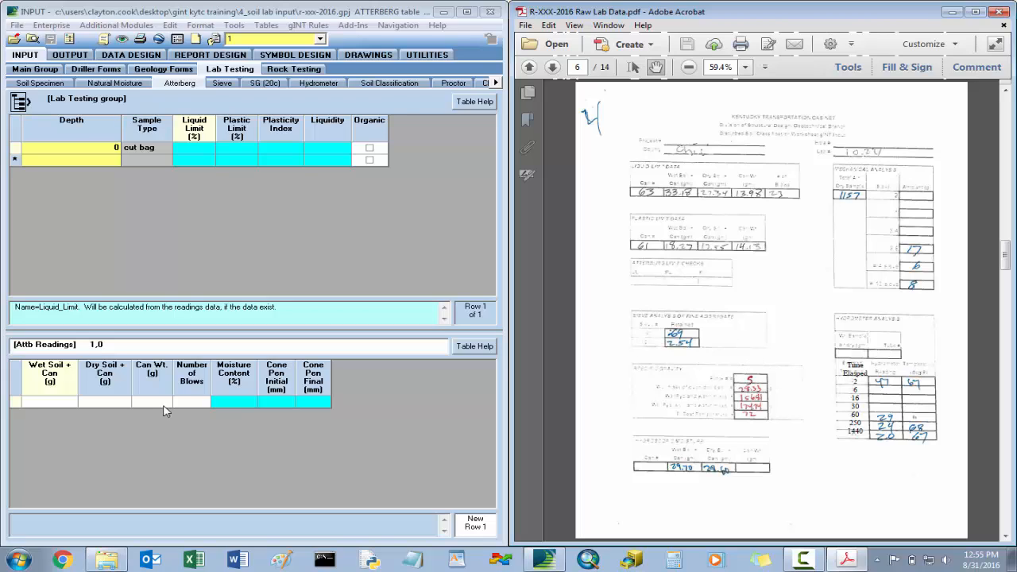
Step: Enter the liquid limit reading for depth 0: wet soil plus can 33.18, dry soil plus can 27.34, can weight 13.98, 23 blows
left_click(111, 408)
left_click(61, 406)
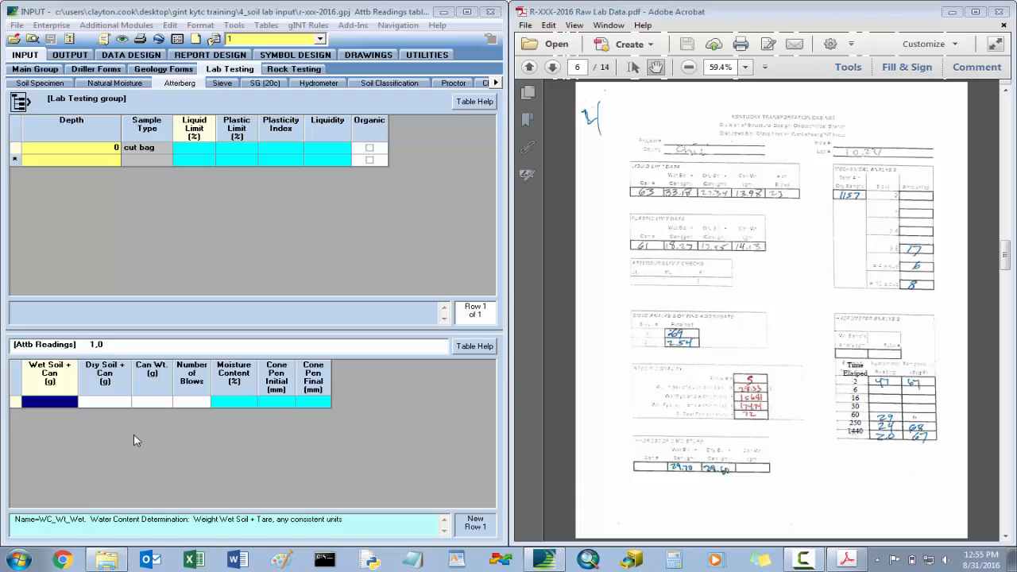
type("33.18")
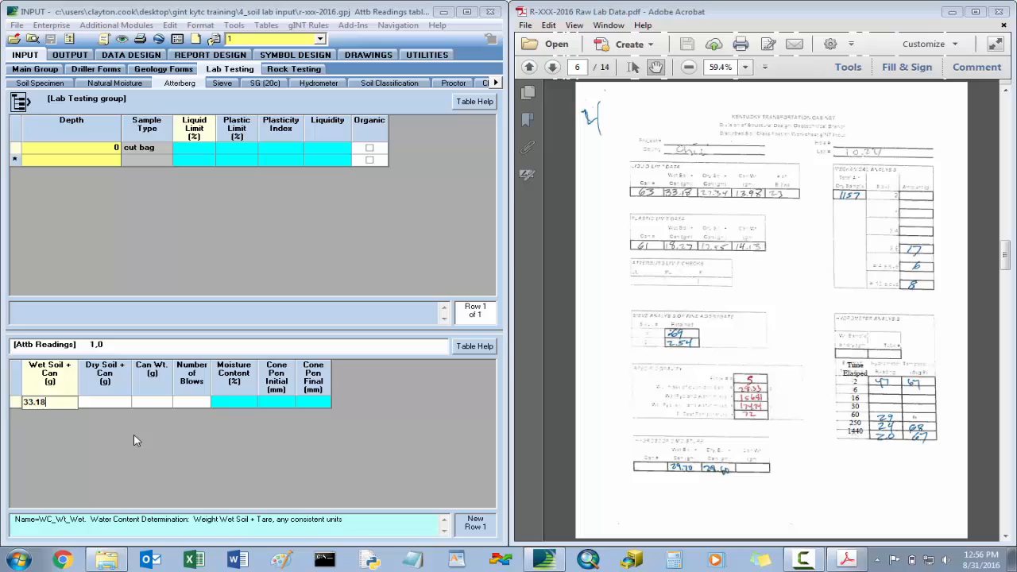
key("Tab")
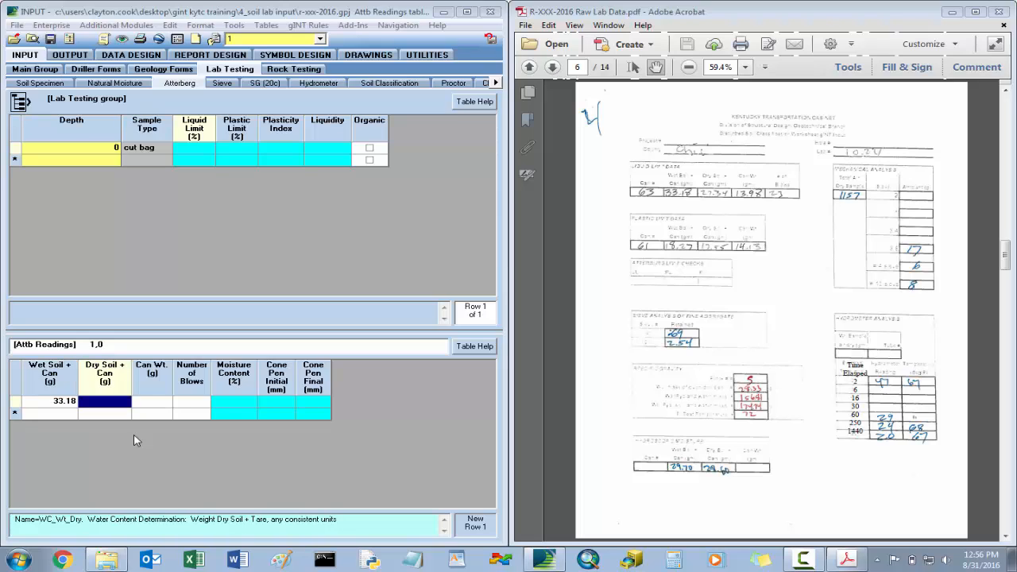
type("27.")
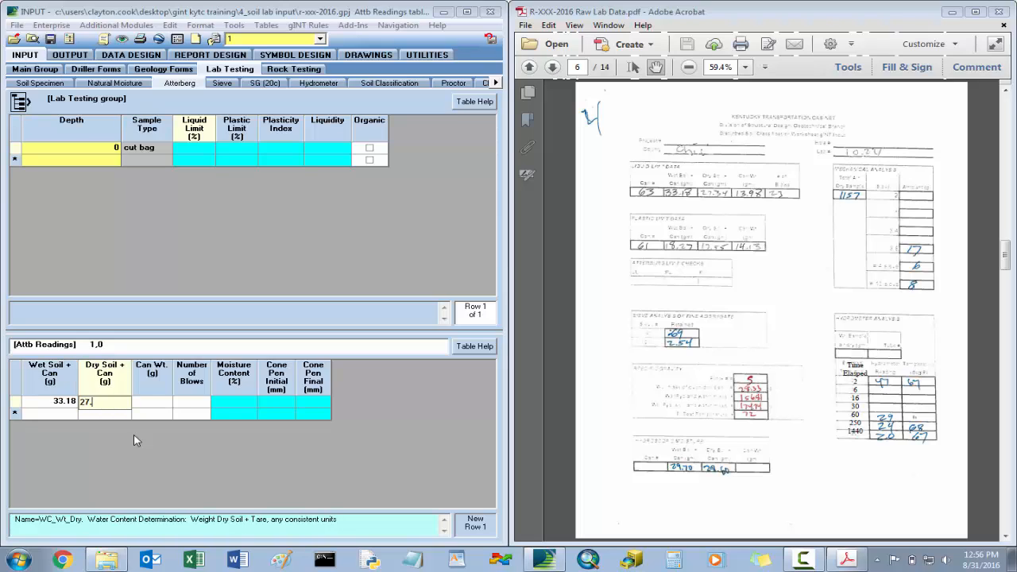
type("34")
key("Tab")
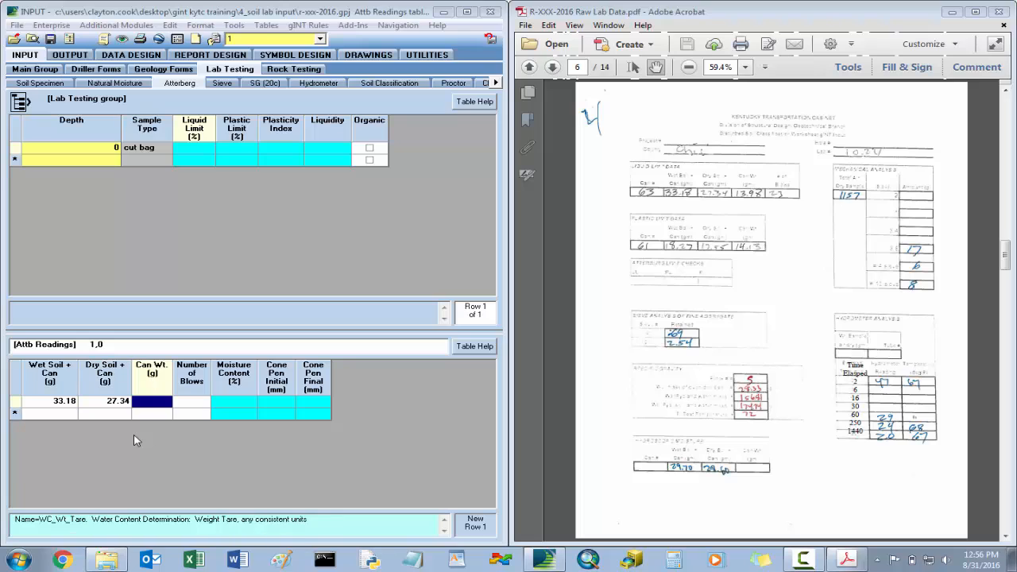
type("13.98")
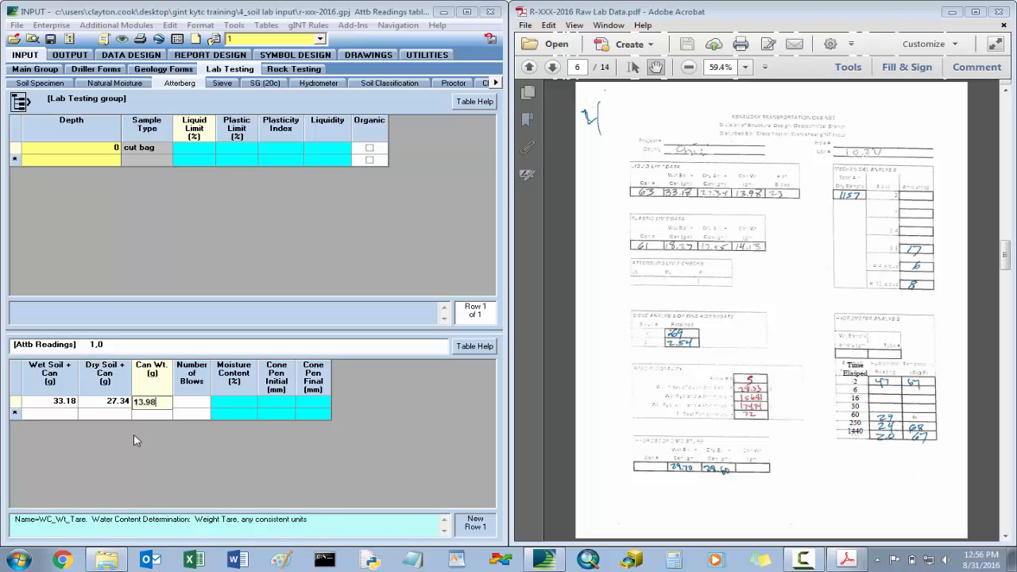
key("Tab")
type("23")
key("Tab")
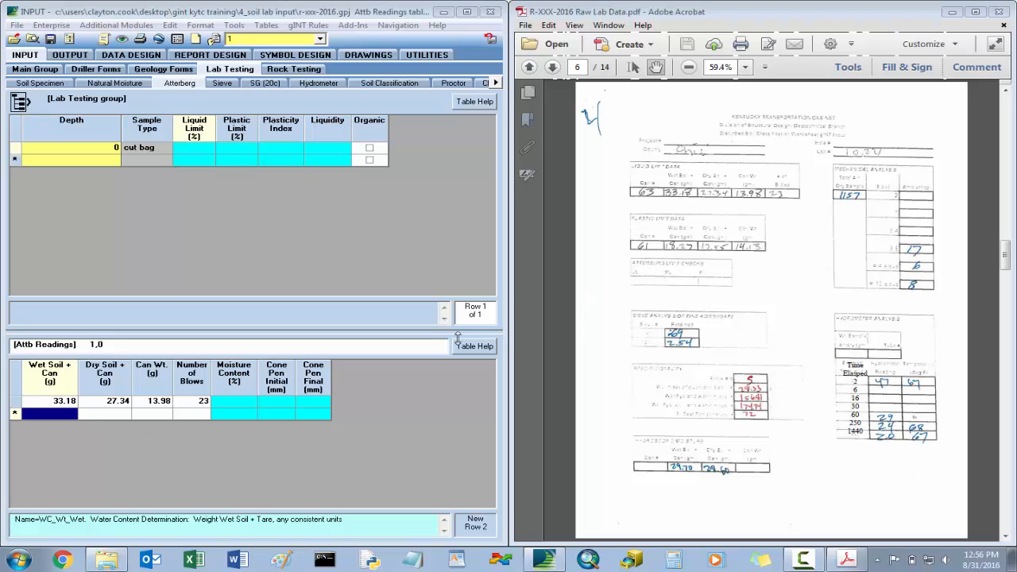
Step: Add the plastic limit reading 18.27 wet, 17.55 dry and 14.13 can weight with blows left blank, and save the Atterberg data
type("18.27")
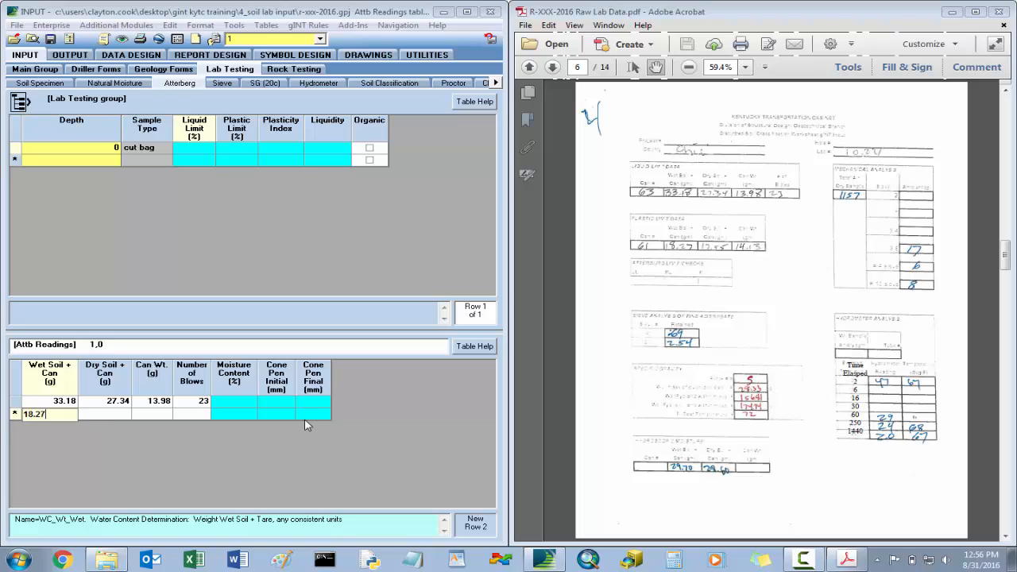
key("Tab")
type("1")
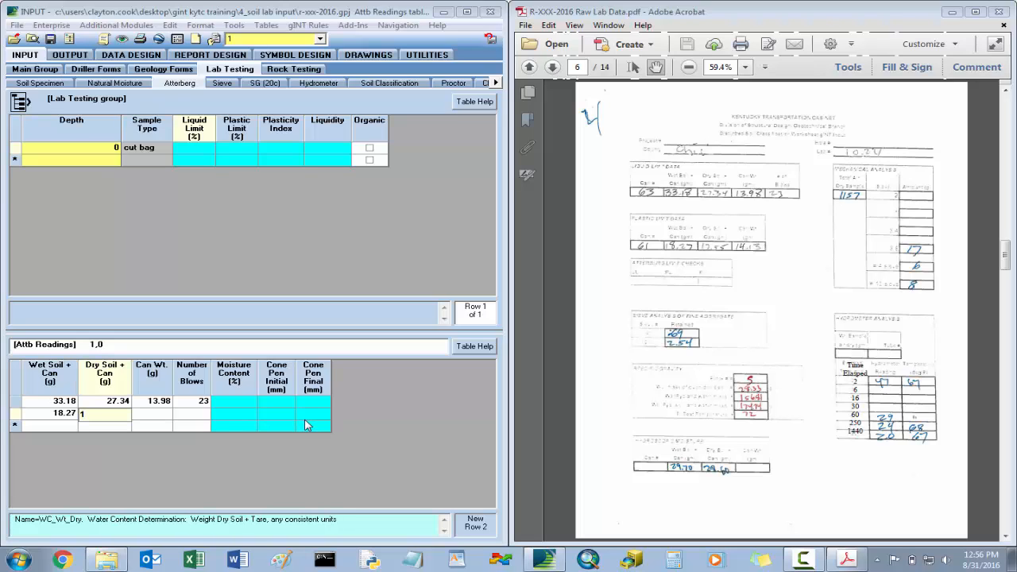
type("7.55")
key("Tab")
type("14.13")
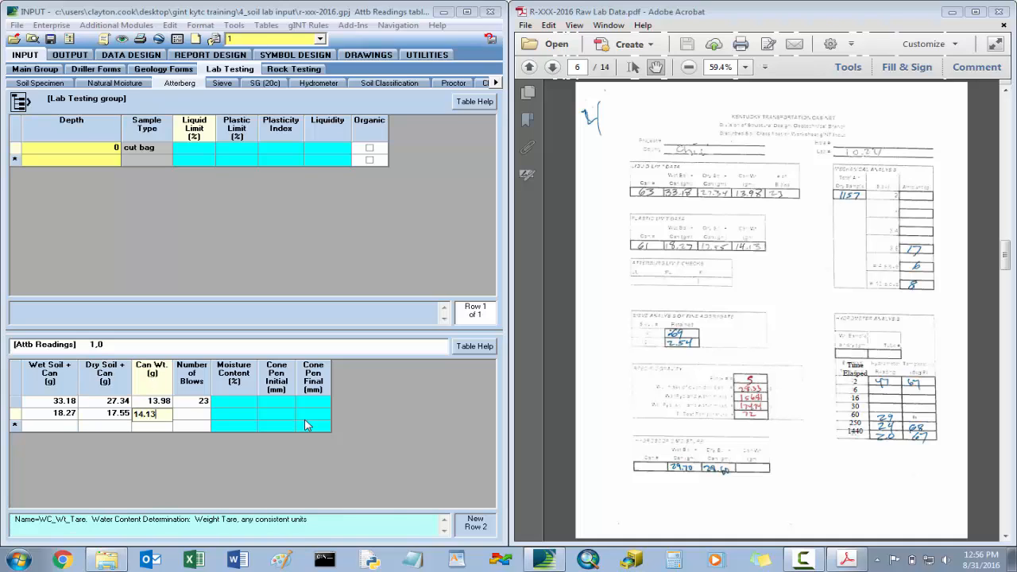
key("Tab")
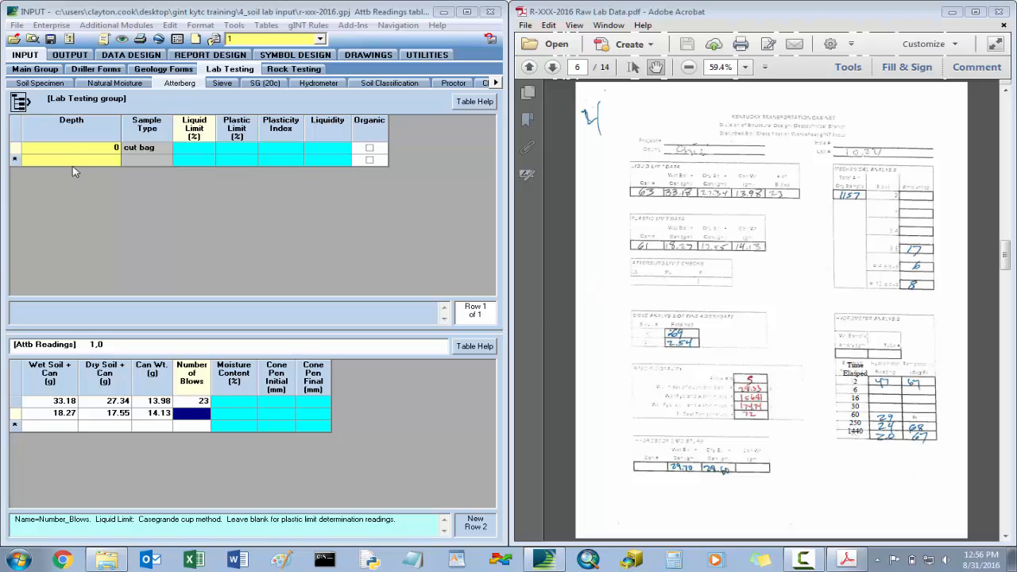
left_click(51, 45)
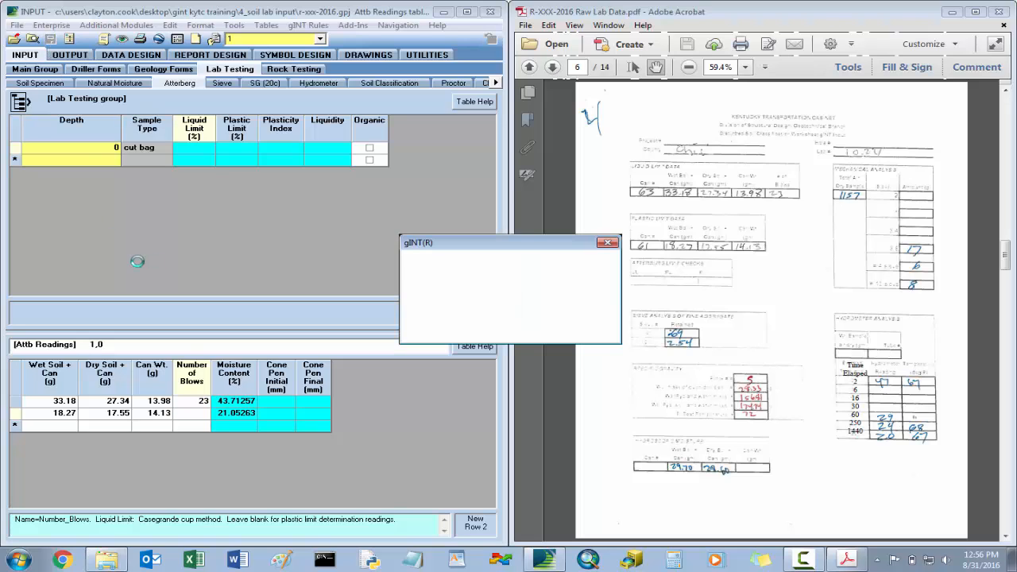
left_click(585, 327)
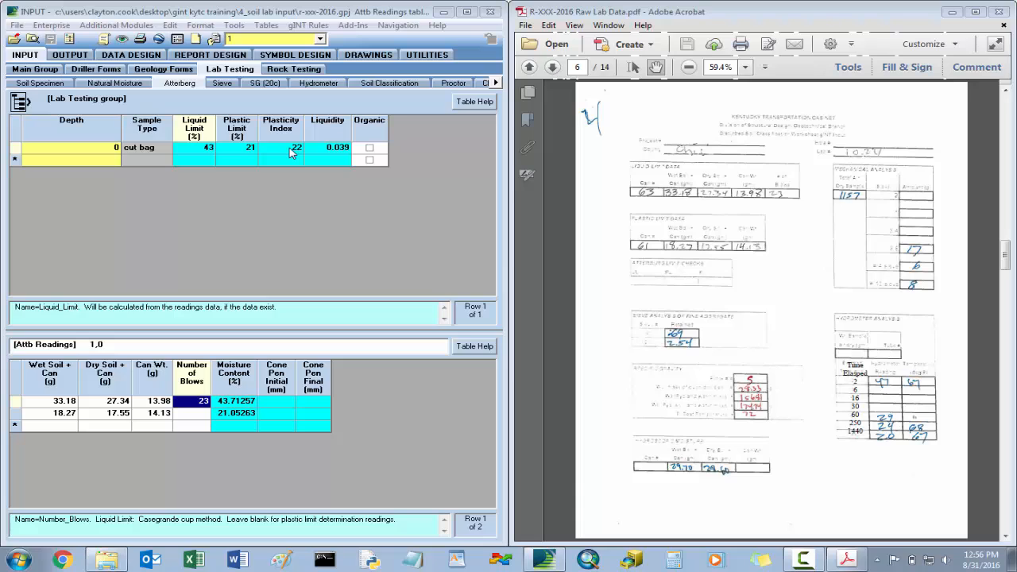
Step: In the Sieve table, set the depth 0 sample's total specimen weight to 1157 and the weight of fines tested to 50
left_click(227, 86)
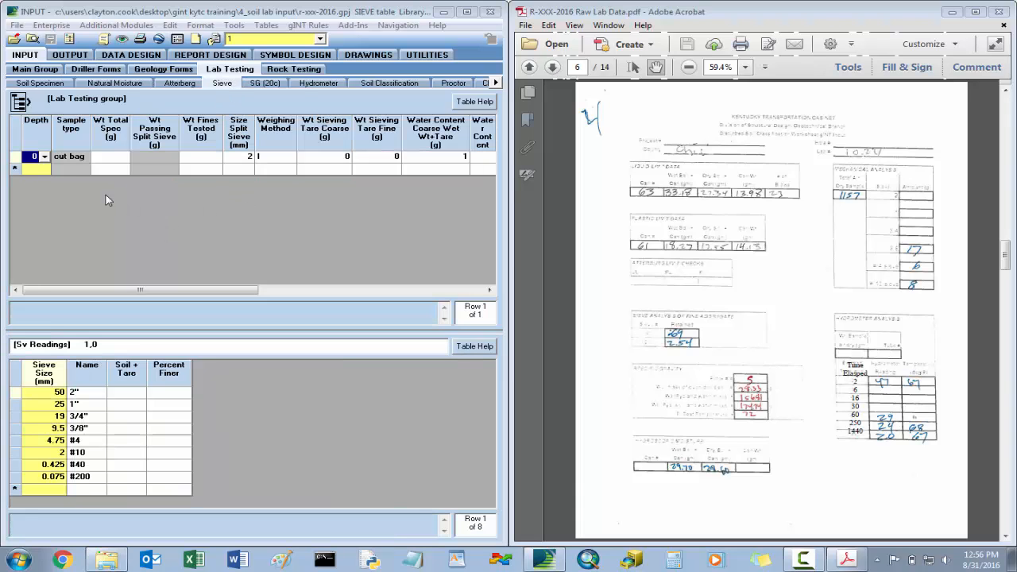
left_click(111, 159)
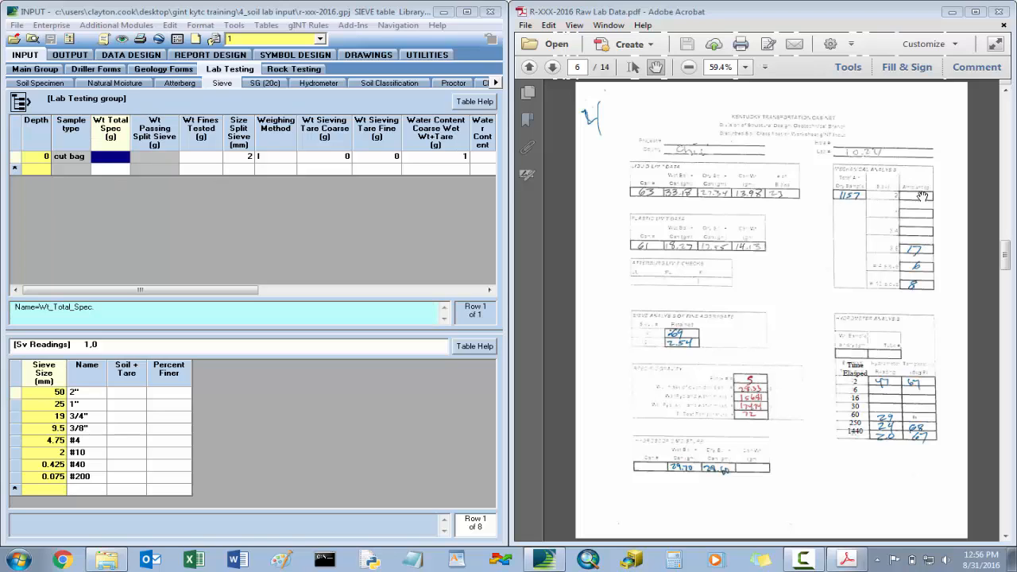
type("1")
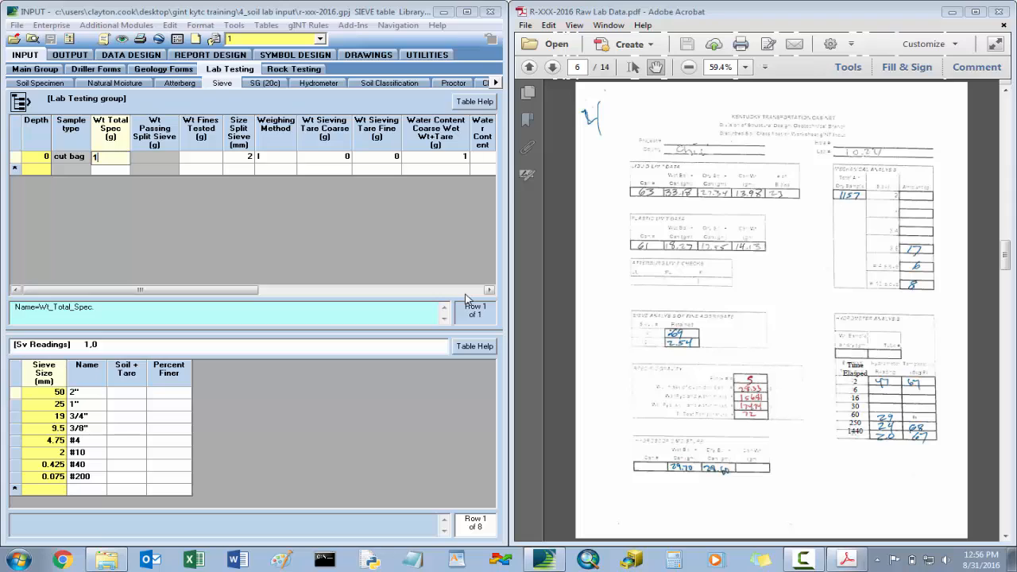
type("157")
key("Tab")
key("Tab")
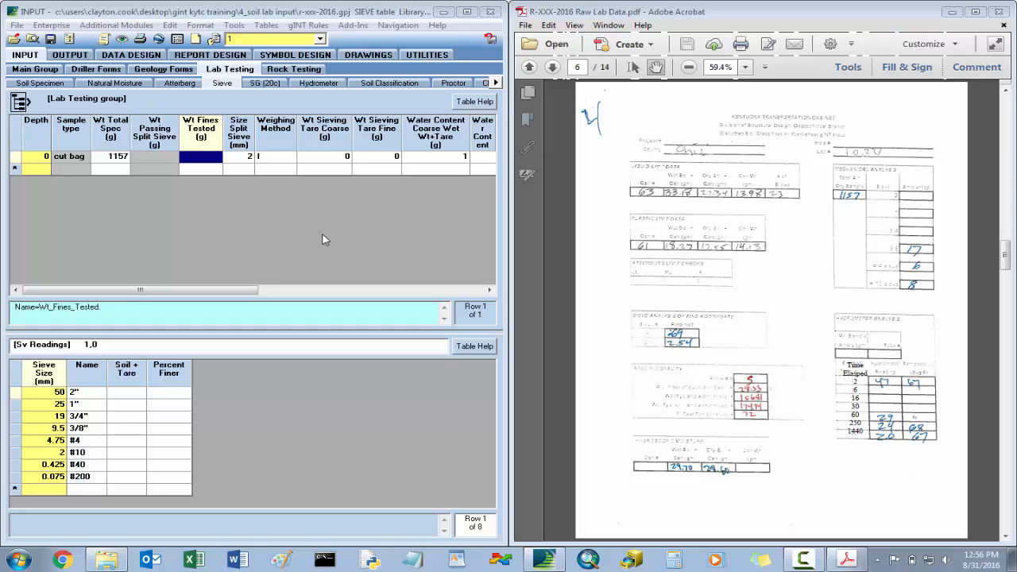
type("50")
key("Tab")
Step: Enter the sieve sample's fine water content weights: 29.70 wet plus tare and 29.6 dry plus tare
key("Tab")
key("Tab")
key("Tab")
key("Tab")
key("Tab")
key("Tab")
key("Tab")
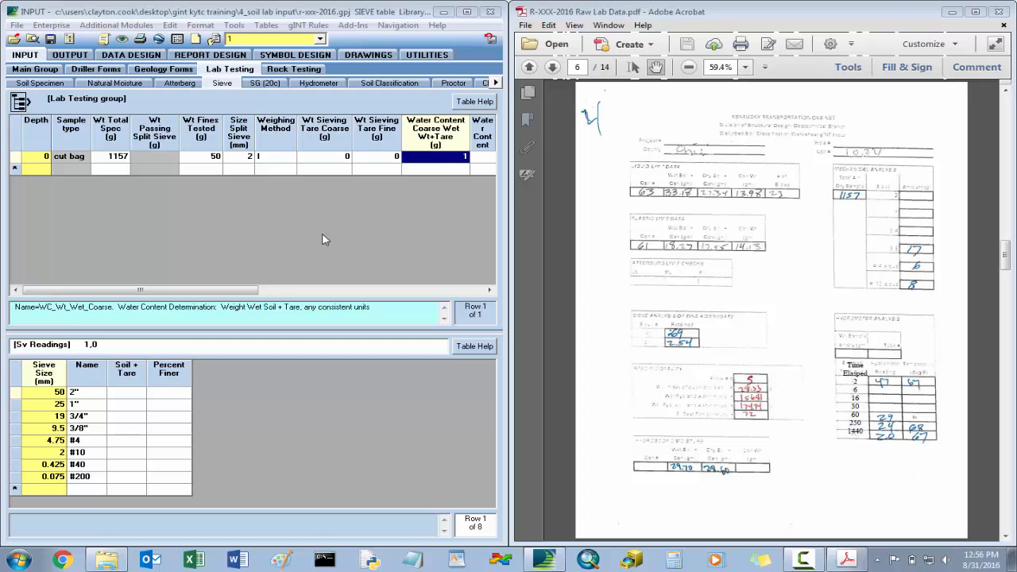
left_click(658, 300)
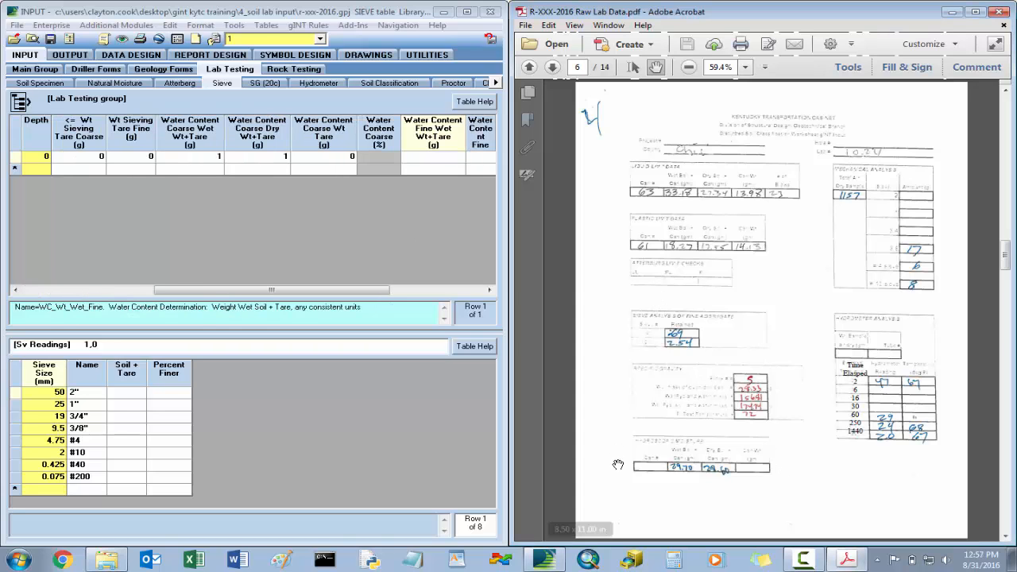
left_click(429, 156)
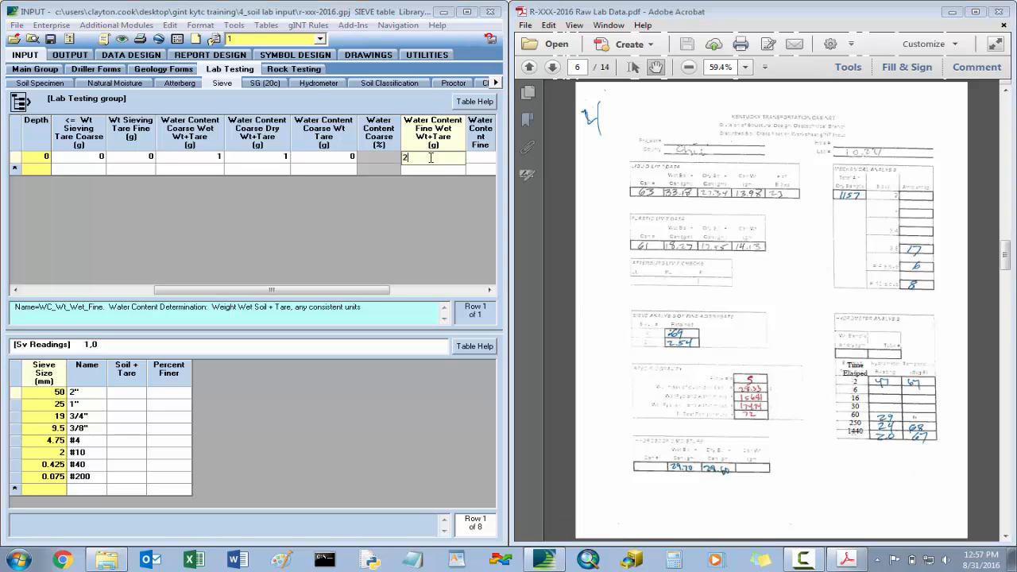
type("29.70")
key("Tab")
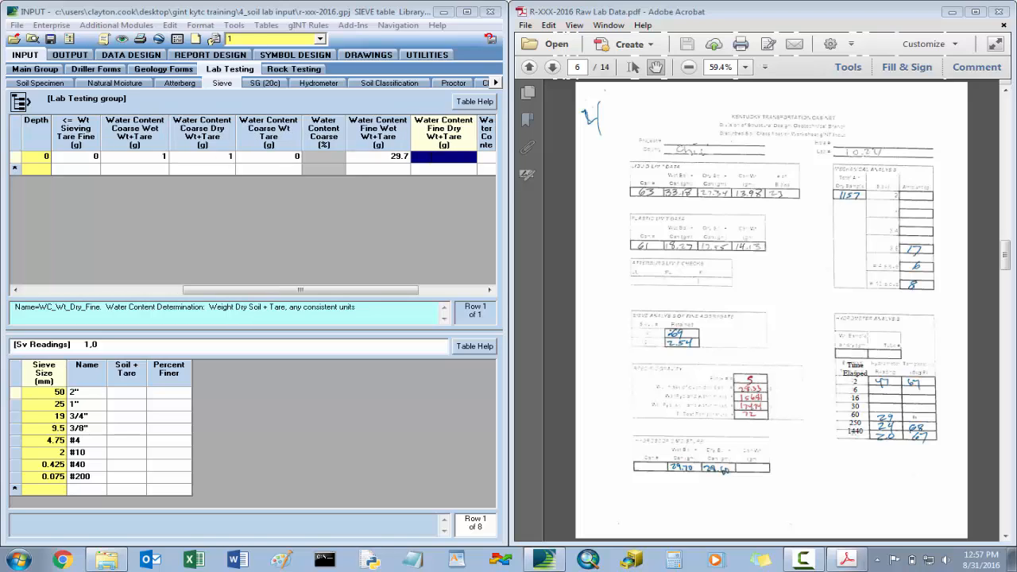
type("2")
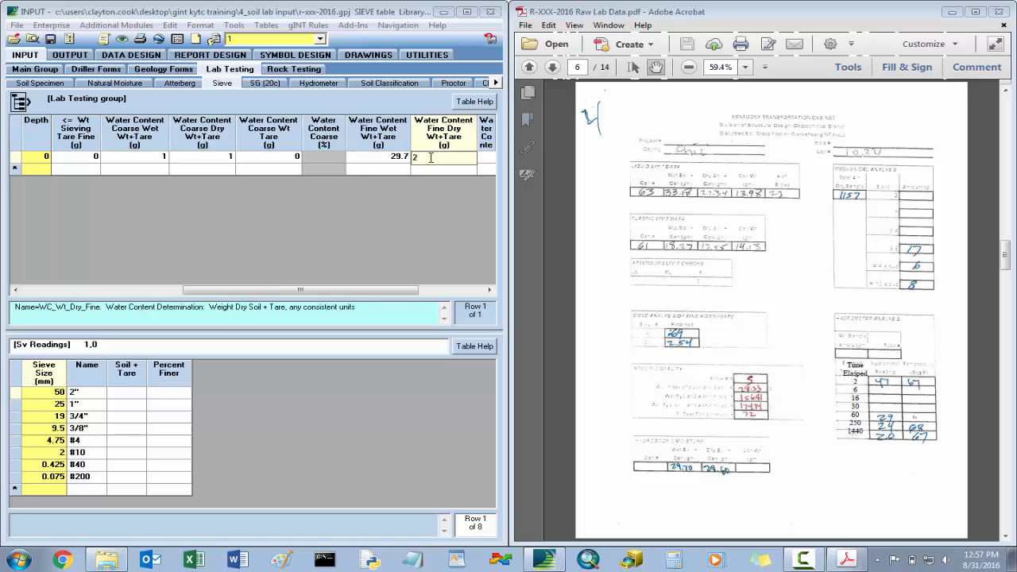
type("9.6")
key("Return")
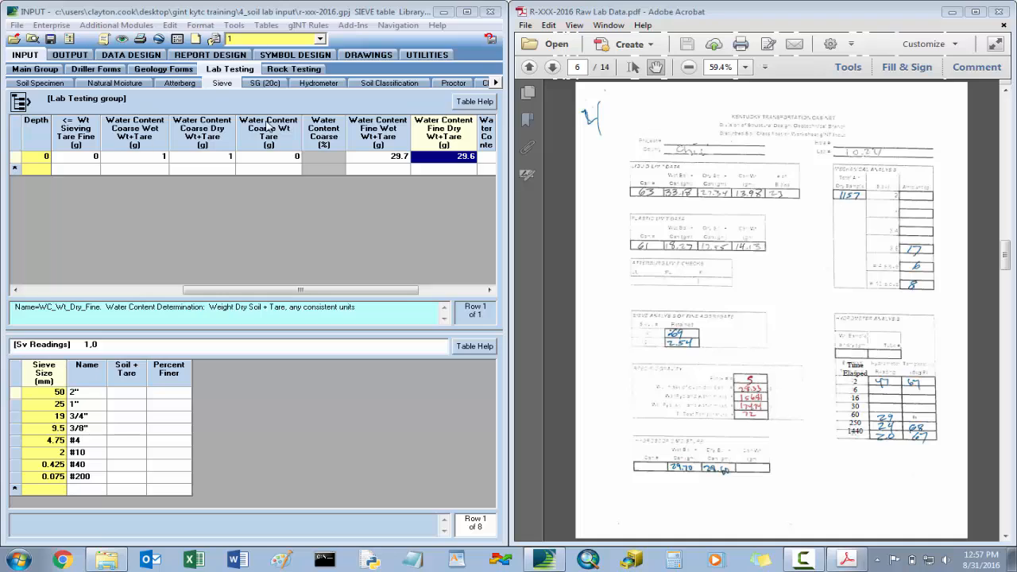
Step: Set the soil plus tare reading of the 3/4" sieve to 0
left_click(132, 454)
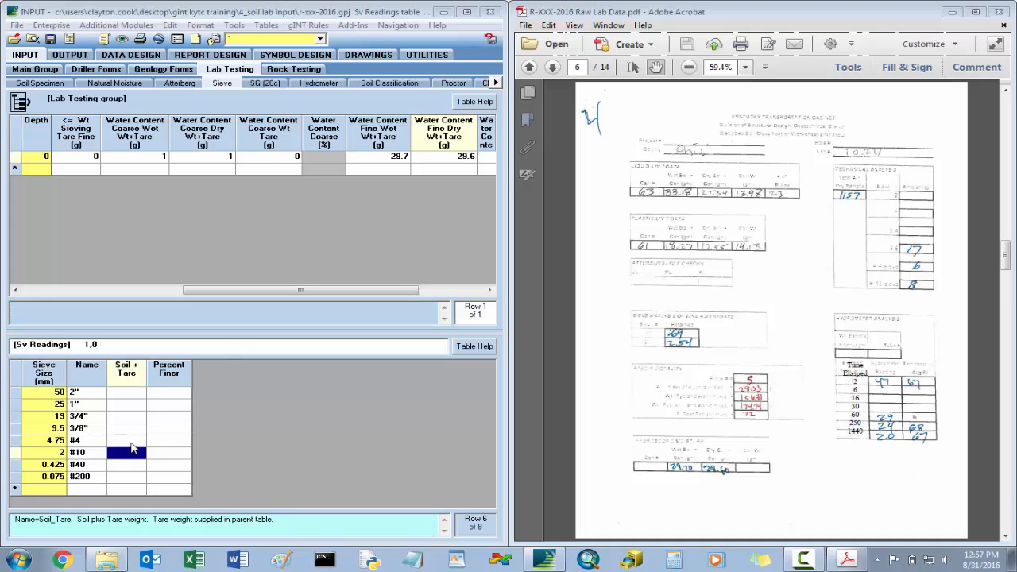
left_click(131, 429)
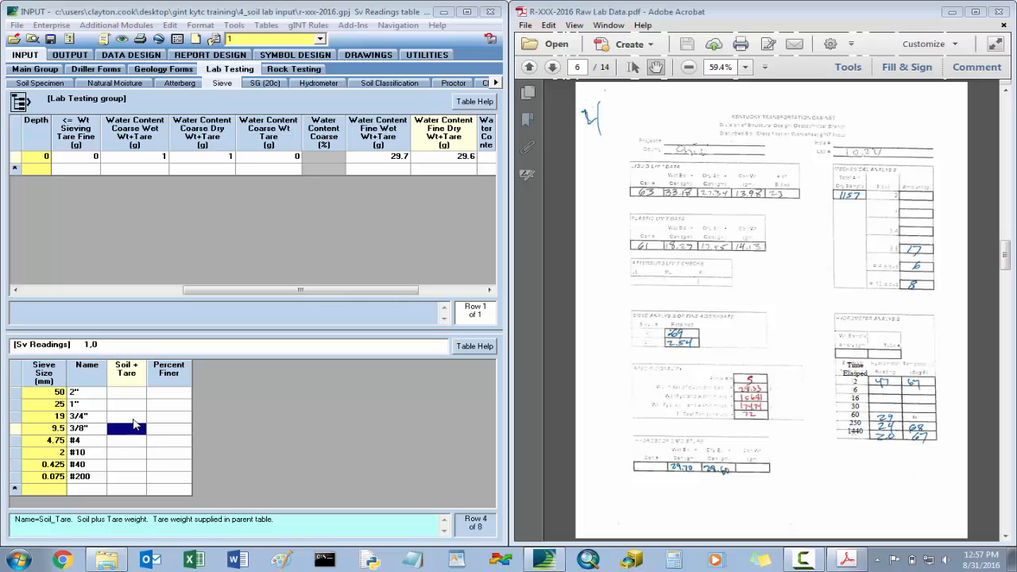
left_click(132, 419)
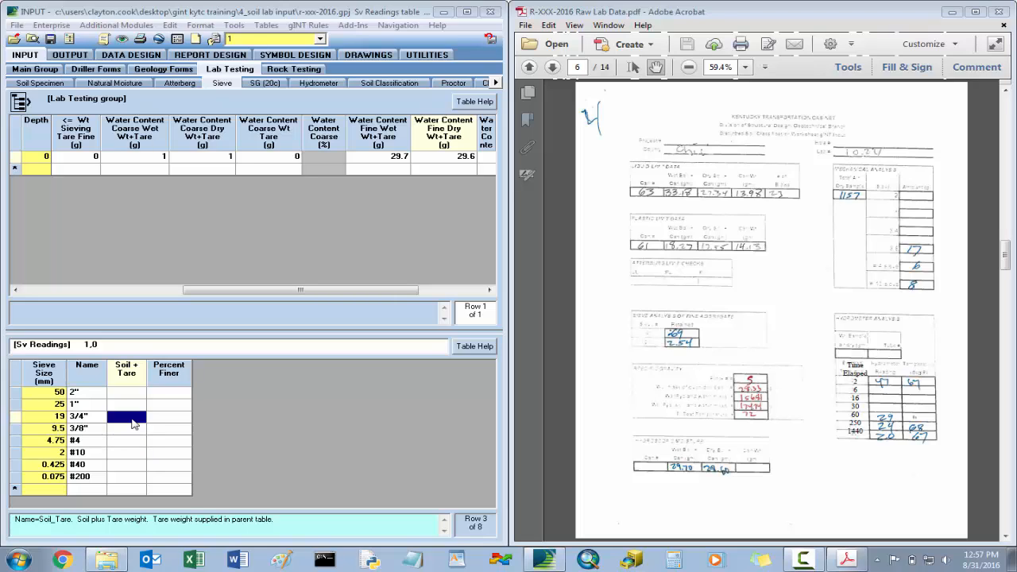
type("0")
key("Return")
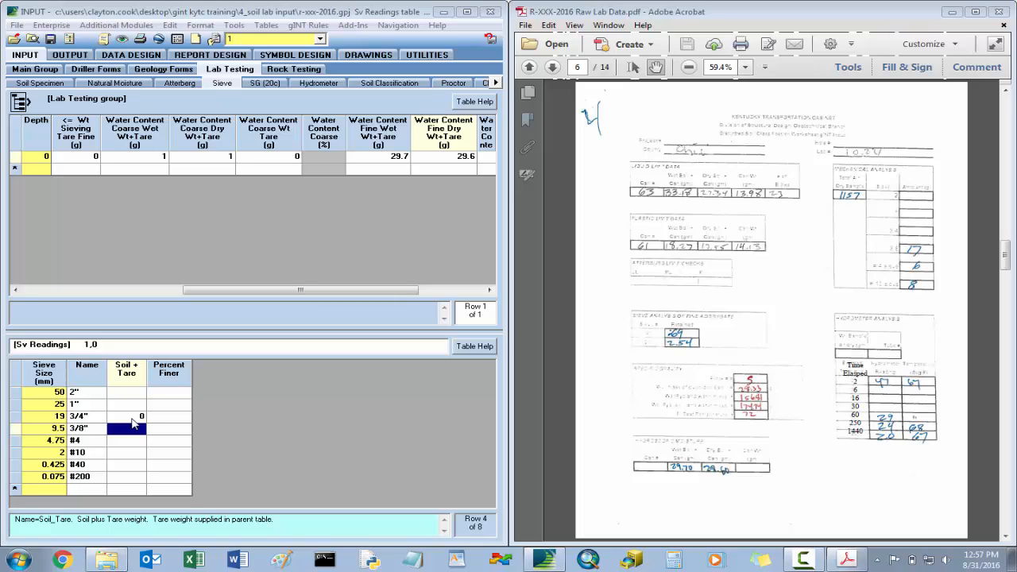
Step: Enter the soil plus tare readings of the coarser sieves: 17 for 3/8", 6 for #4 and 8 for #10
type("17")
key("Return")
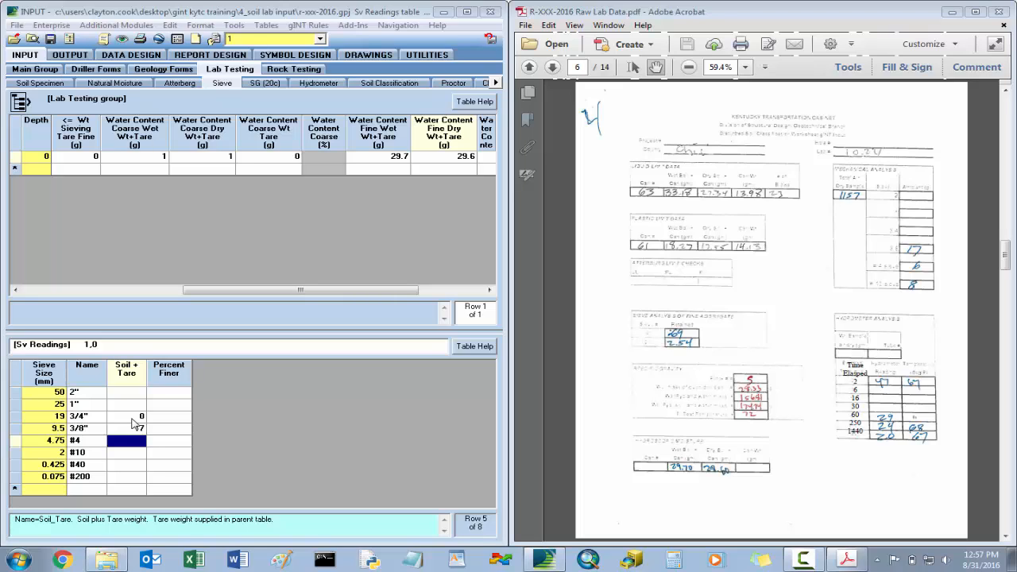
type("6")
key("Return")
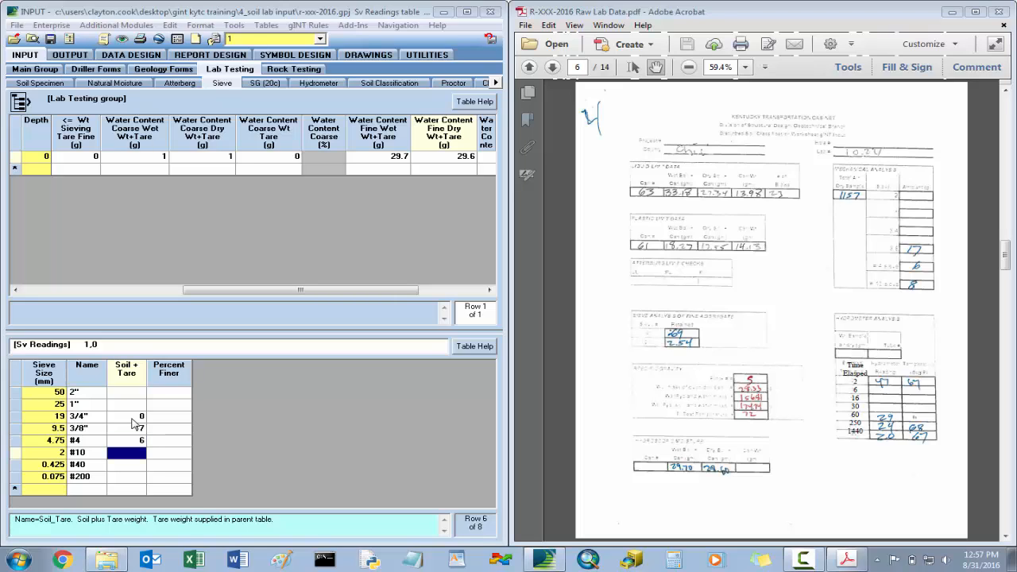
type("8")
key("Return")
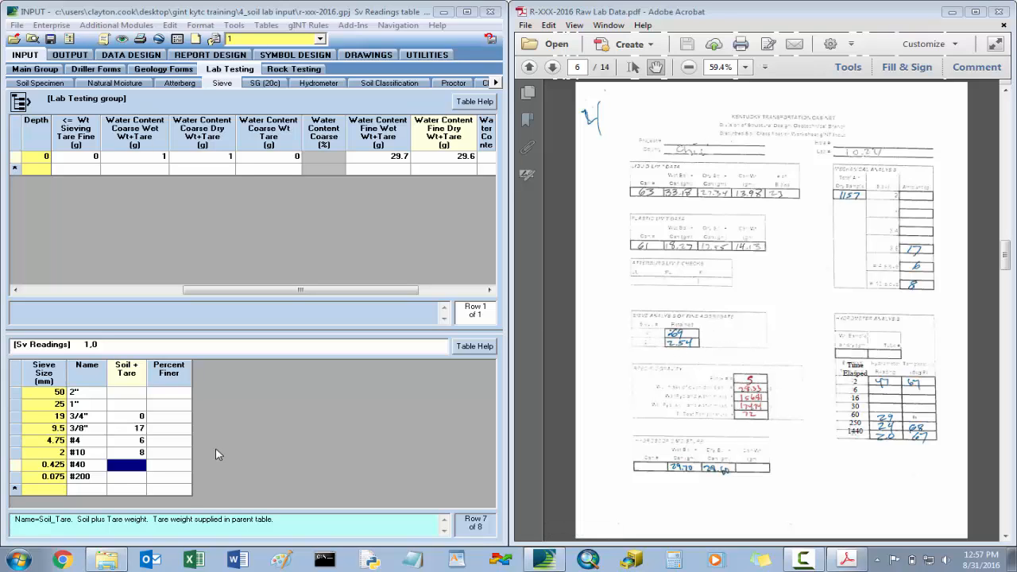
Step: Enter the soil plus tare readings 0.69 for the #40 sieve and 2.54 for the #200 sieve, and save the sieve data
type(".6")
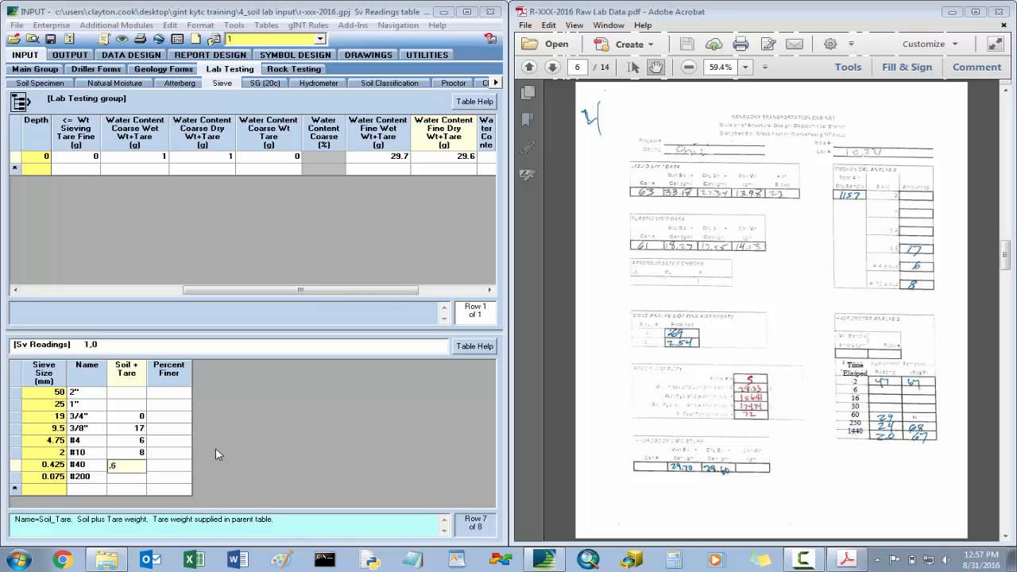
type("9")
key("Return")
type("2.54")
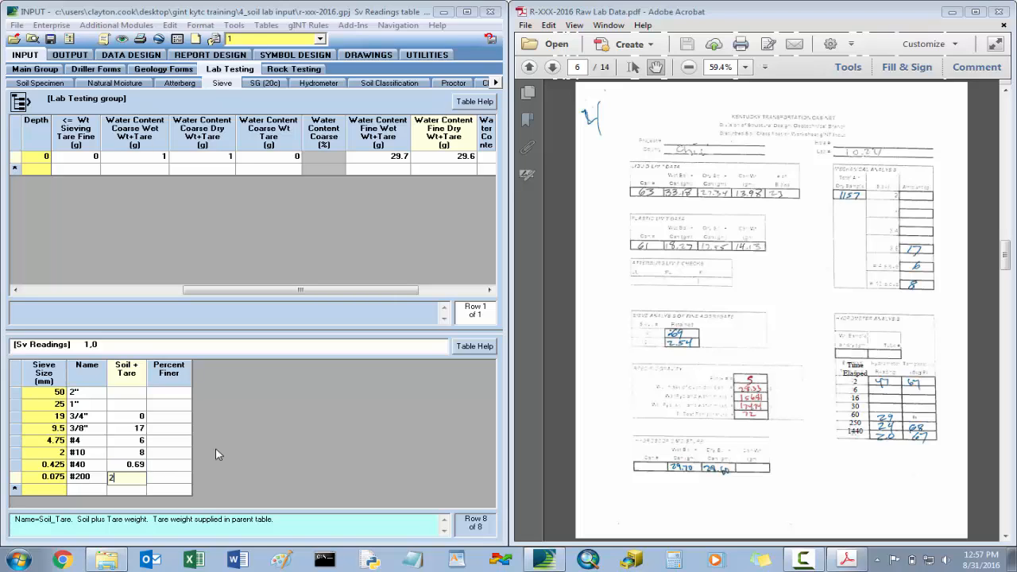
key("Up")
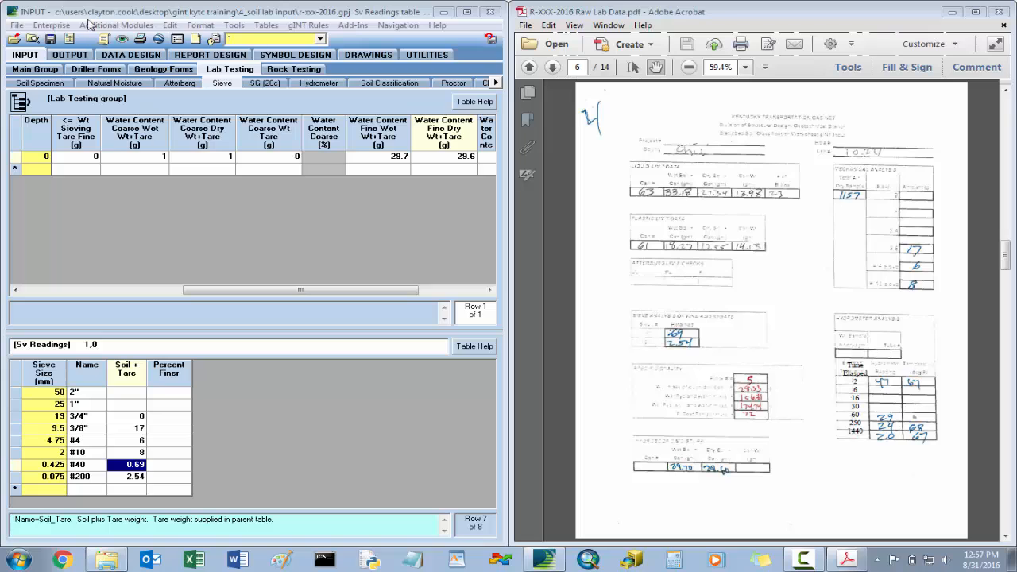
left_click(50, 38)
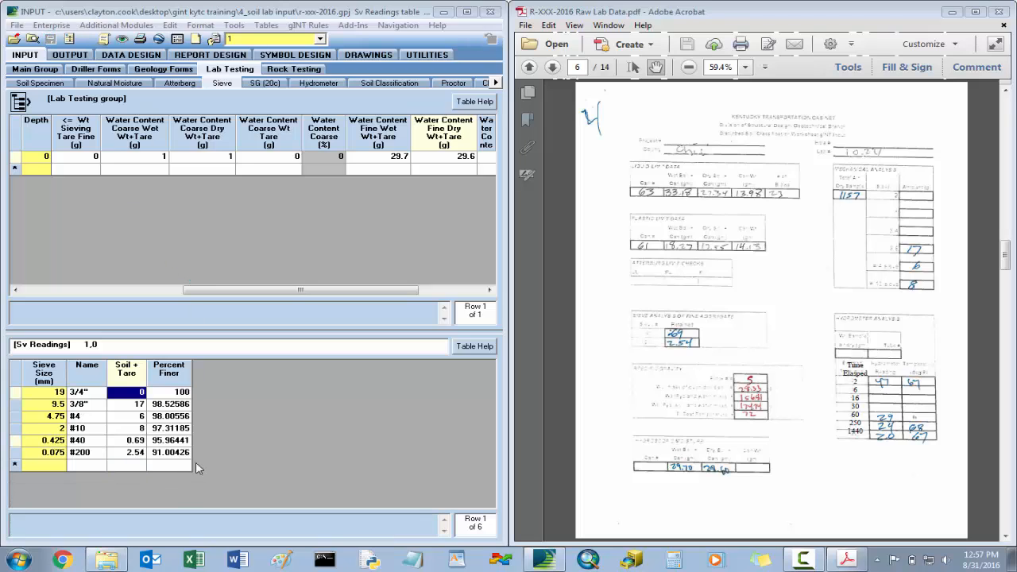
Step: In the SG (20c) table, add a specific gravity record for depth 0 with a test temperature of 72 degF
left_click(265, 84)
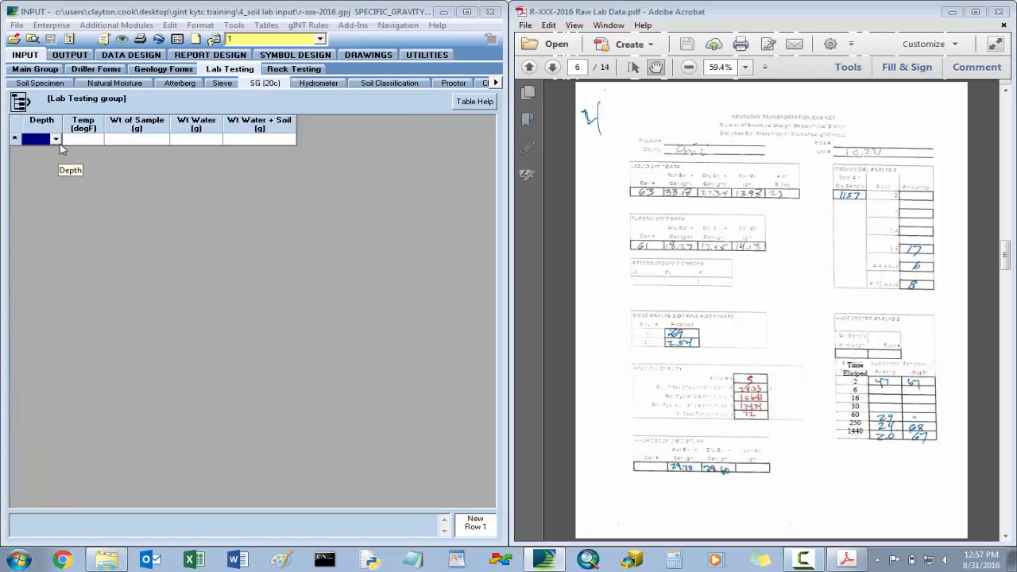
left_click(55, 139)
left_click(39, 147)
left_click(93, 144)
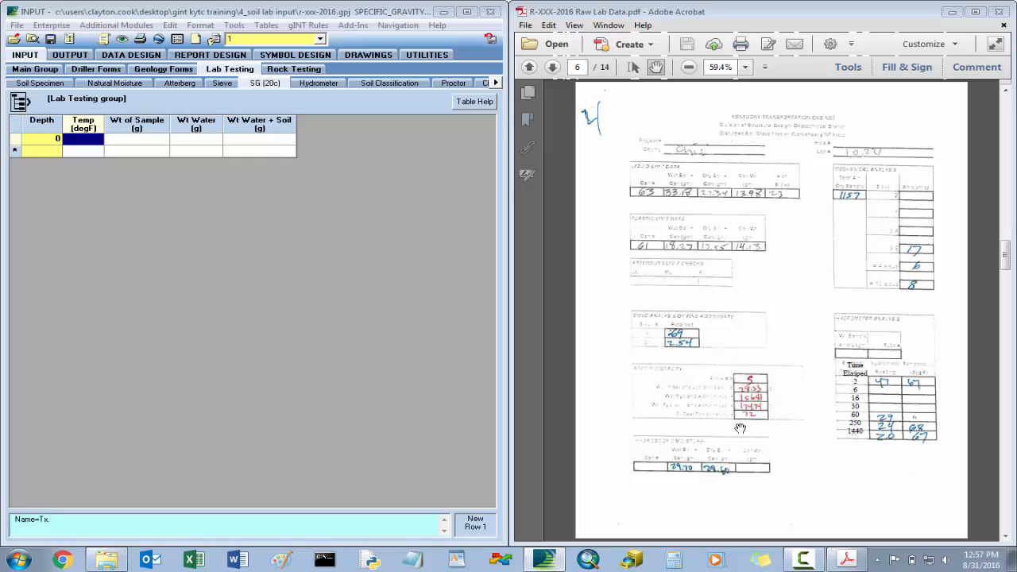
type("72")
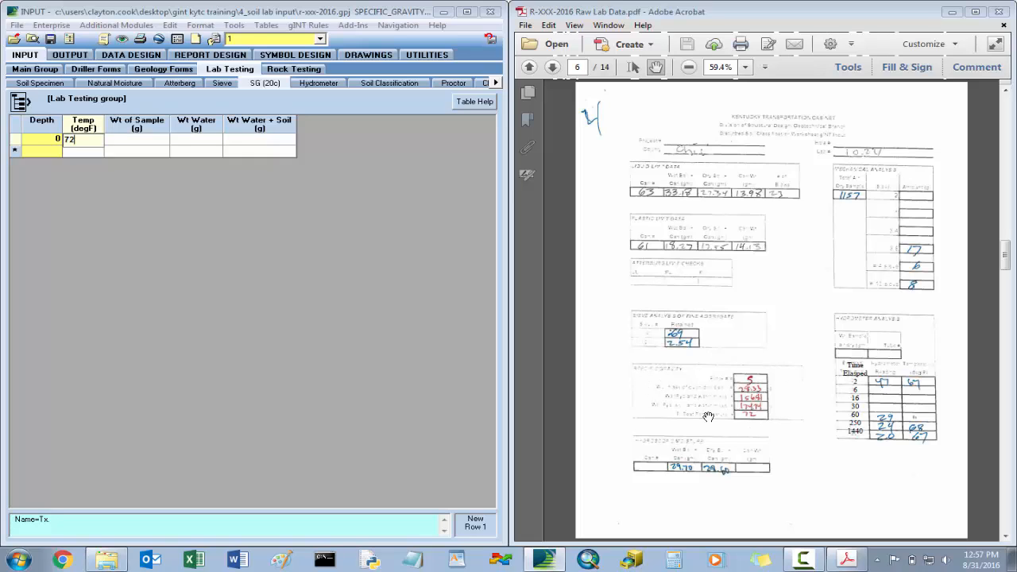
key("Tab")
Step: Enlarge the PDF worksheet to 100% at its specific gravity block and set the depth 0 weight of sample to 28.33
left_click(745, 67)
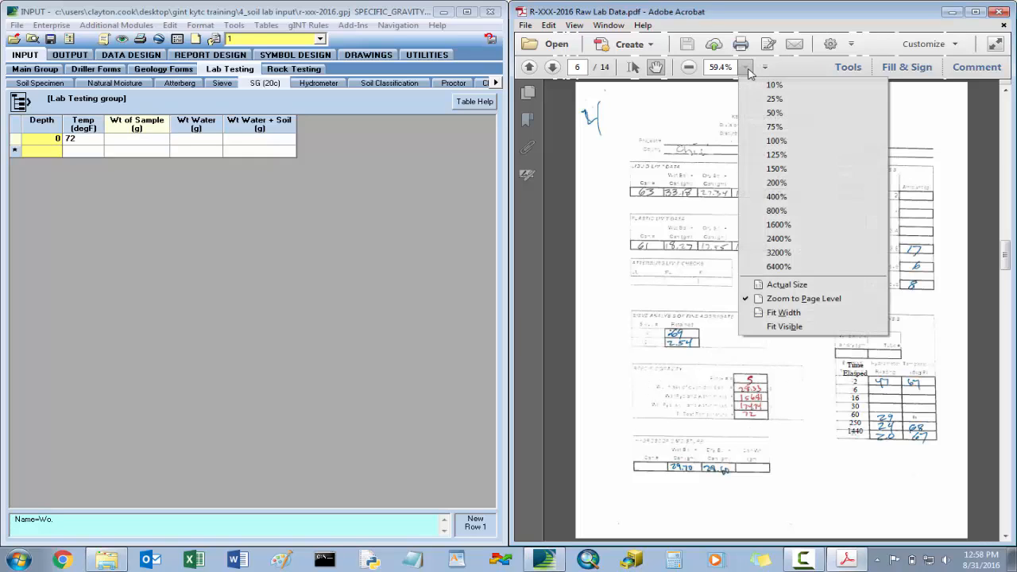
left_click(776, 141)
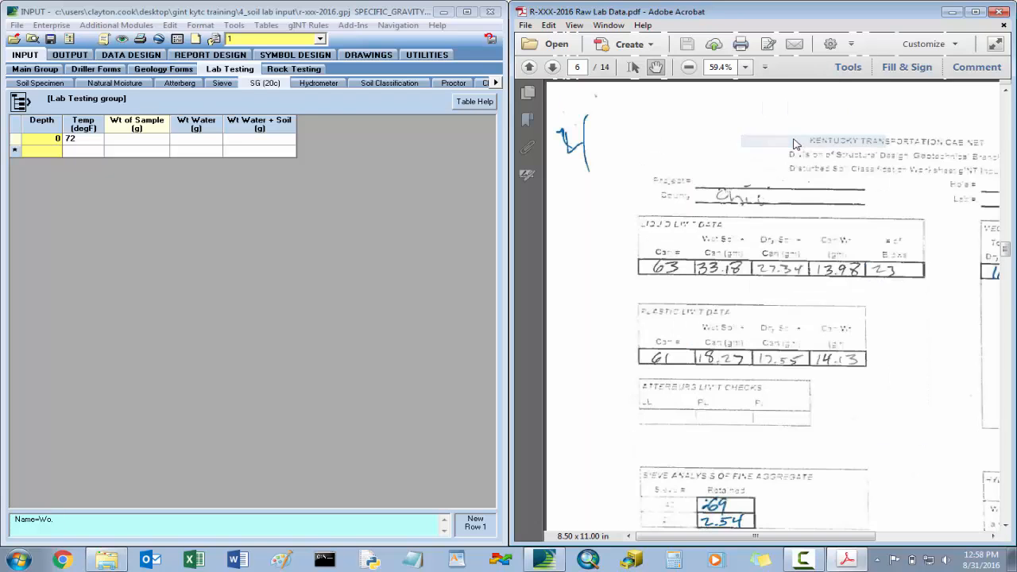
scroll(761, 172, "down", 5)
left_click_drag(761, 173, 730, 176)
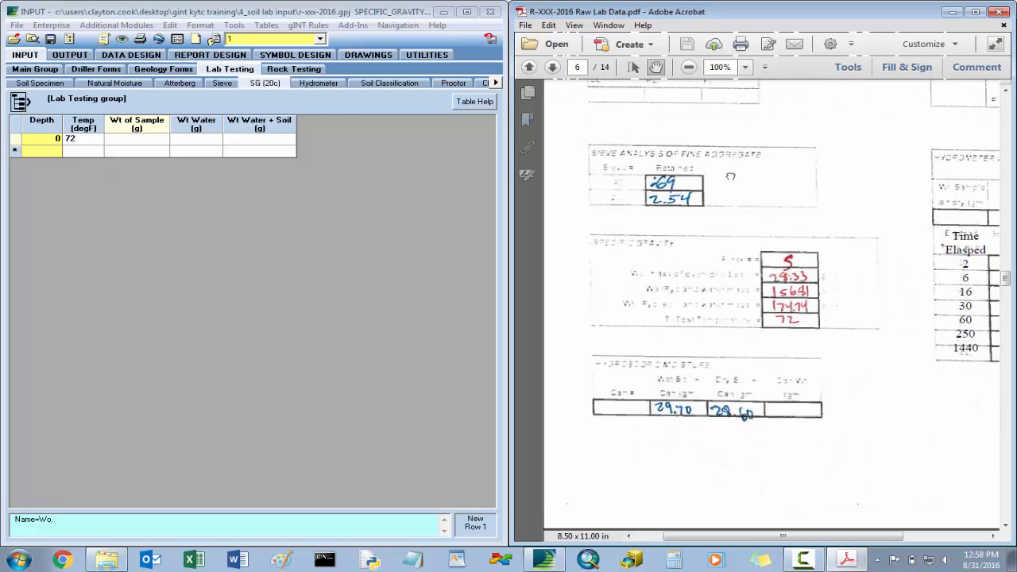
left_click(147, 141)
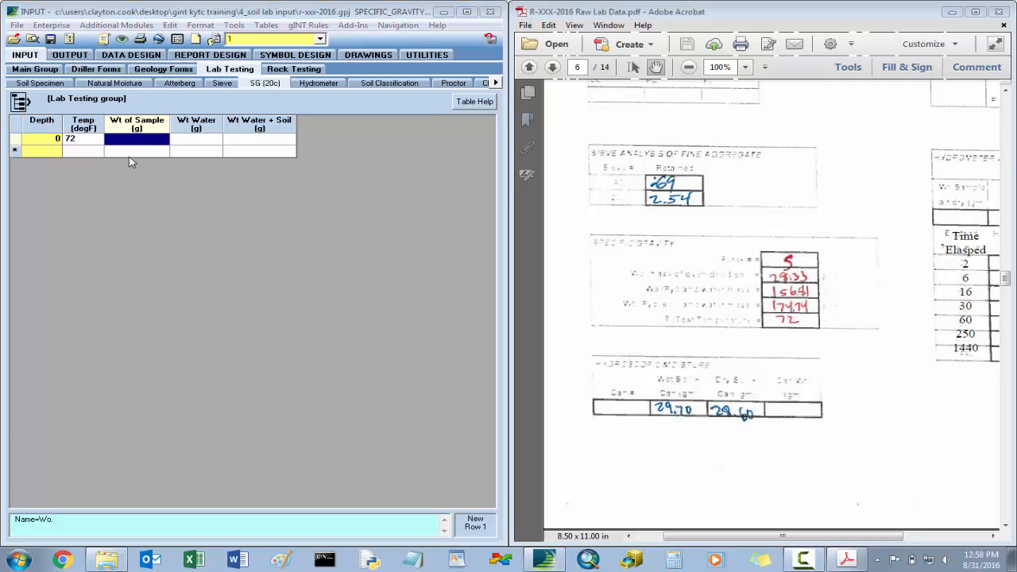
type("28.")
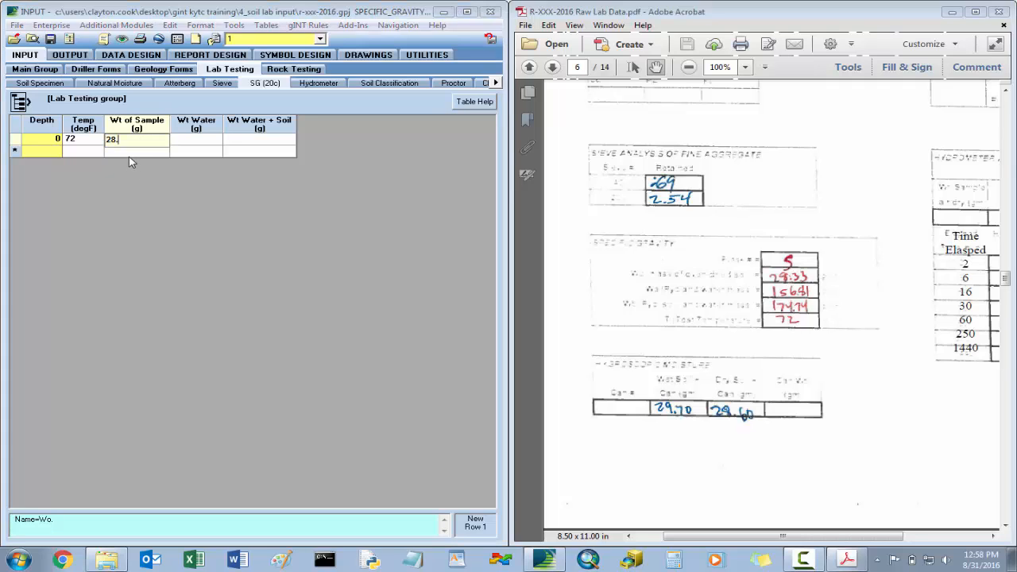
type("33")
key("Tab")
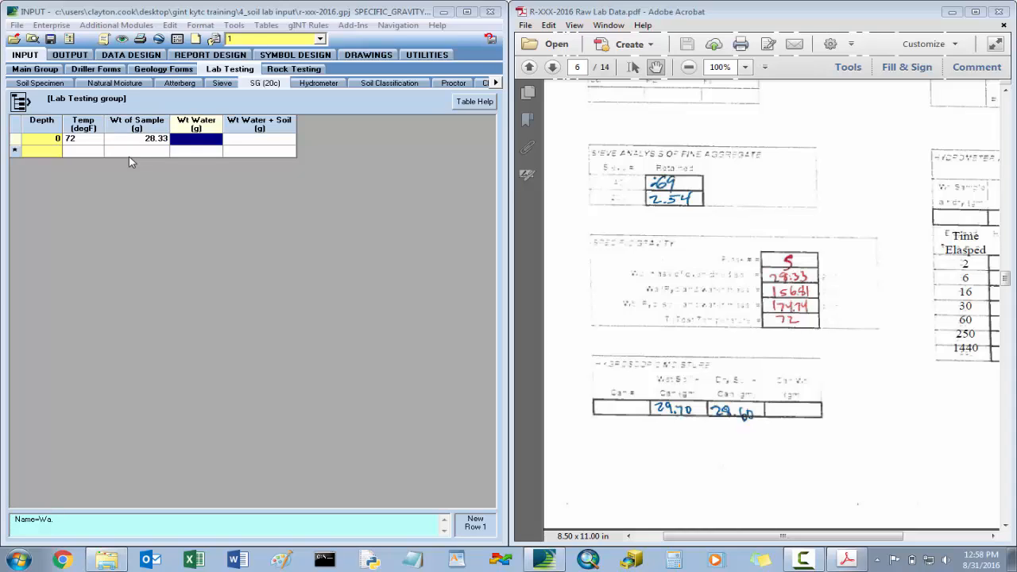
Step: Set the specific gravity record's water weight to 156.81 and water plus soil weight to 174.74, and save it
type("156.")
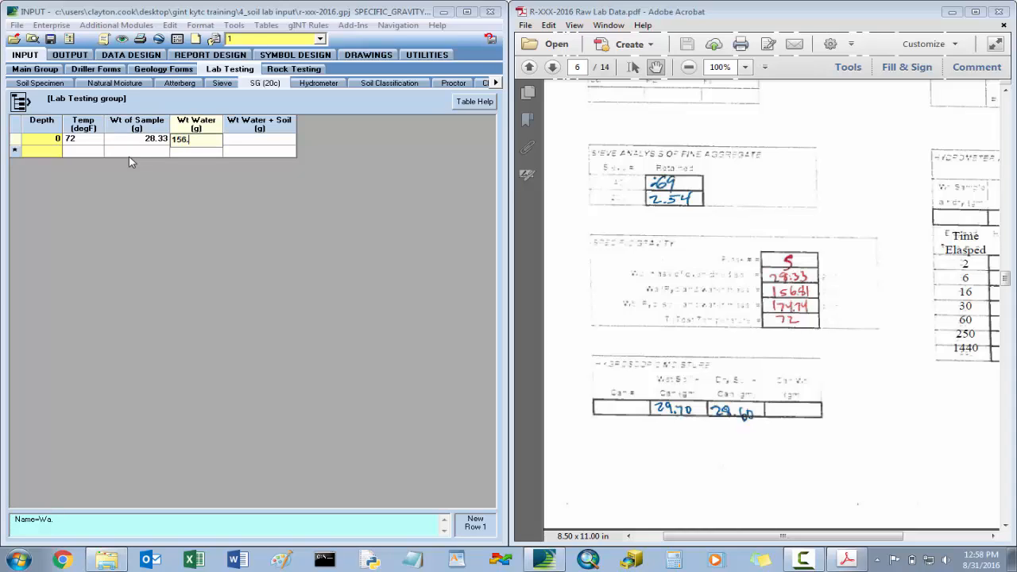
type("81")
key("Tab")
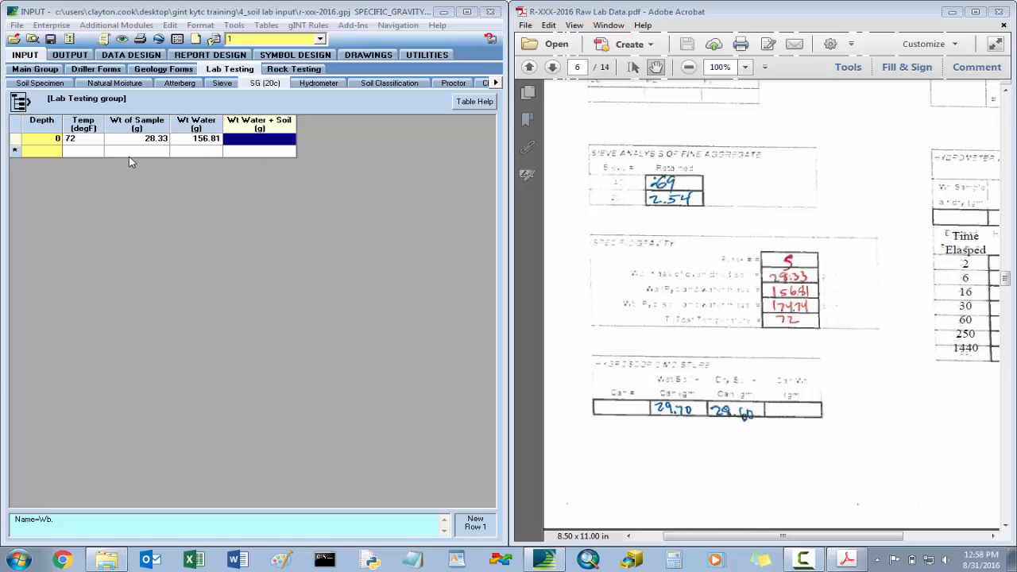
type("174")
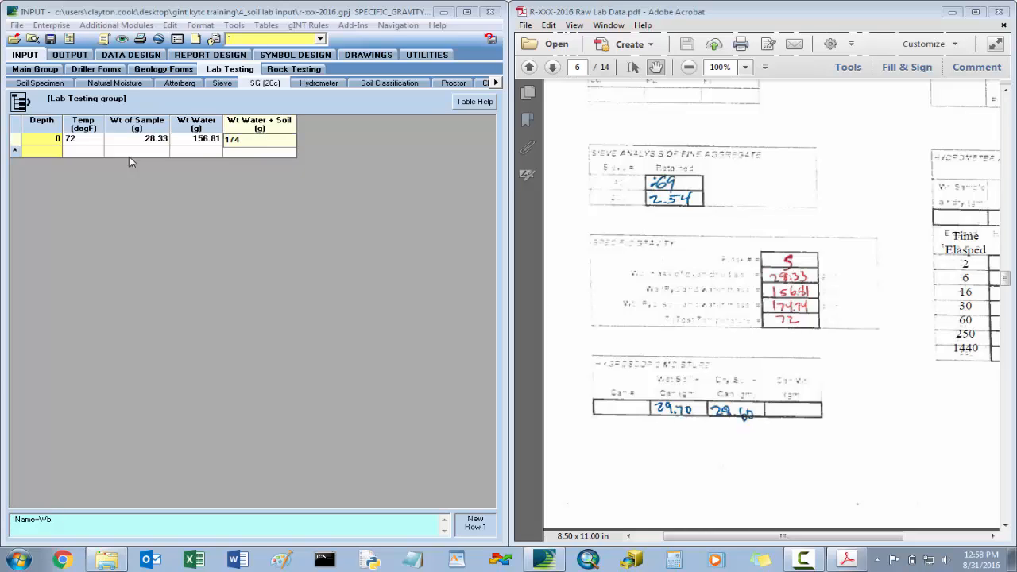
type(".74")
left_click(196, 140)
left_click(52, 42)
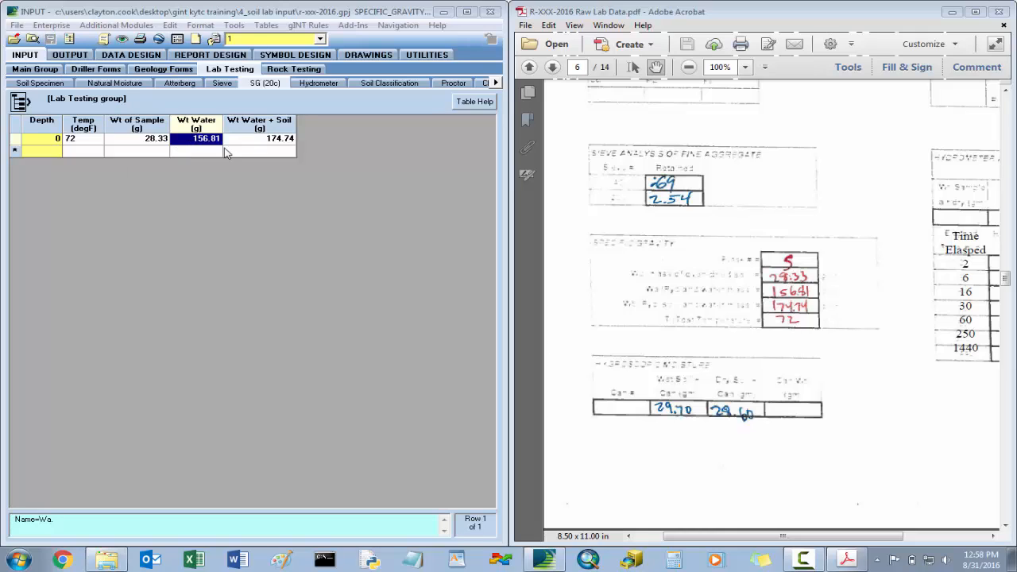
Step: In the Hydrometer table, examine the lookup and default value settings in the HydrometerID field's properties
left_click(319, 84)
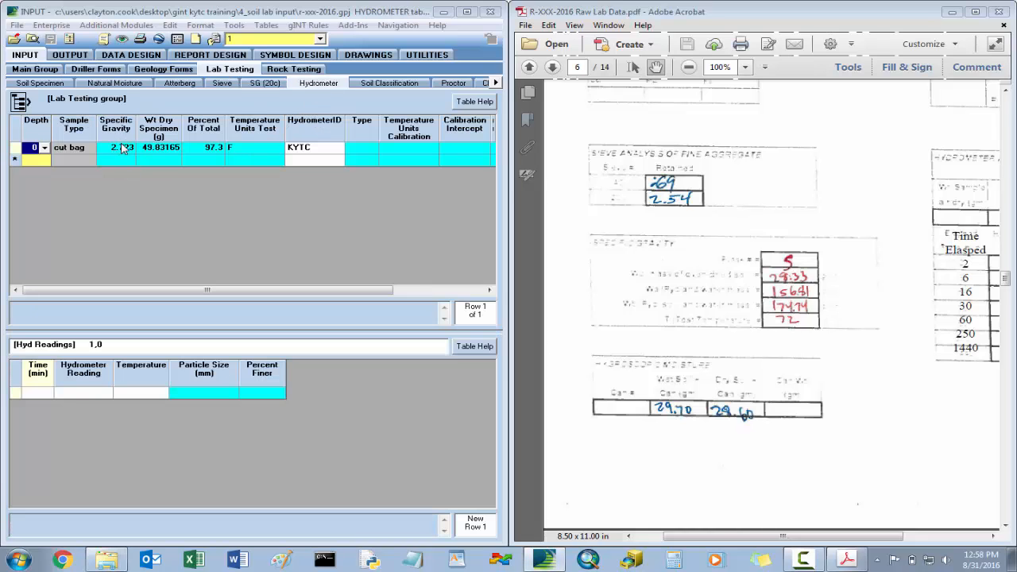
left_click(322, 150)
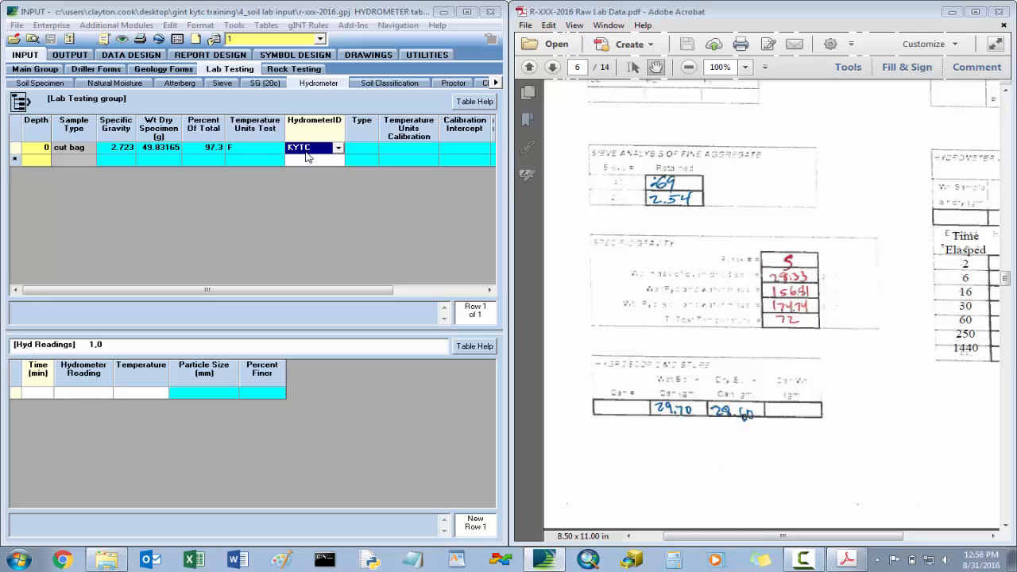
right_click(317, 129)
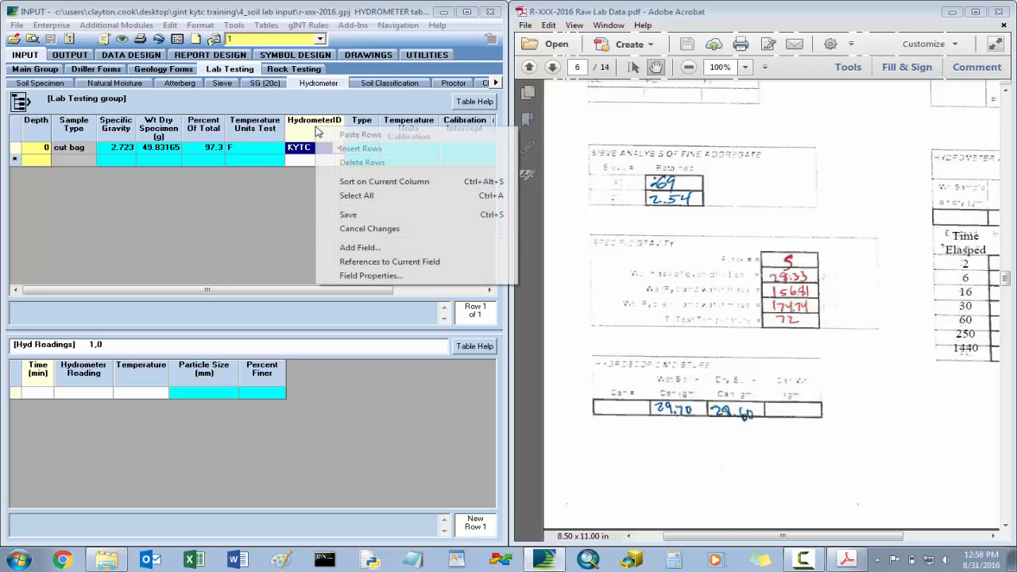
left_click(376, 278)
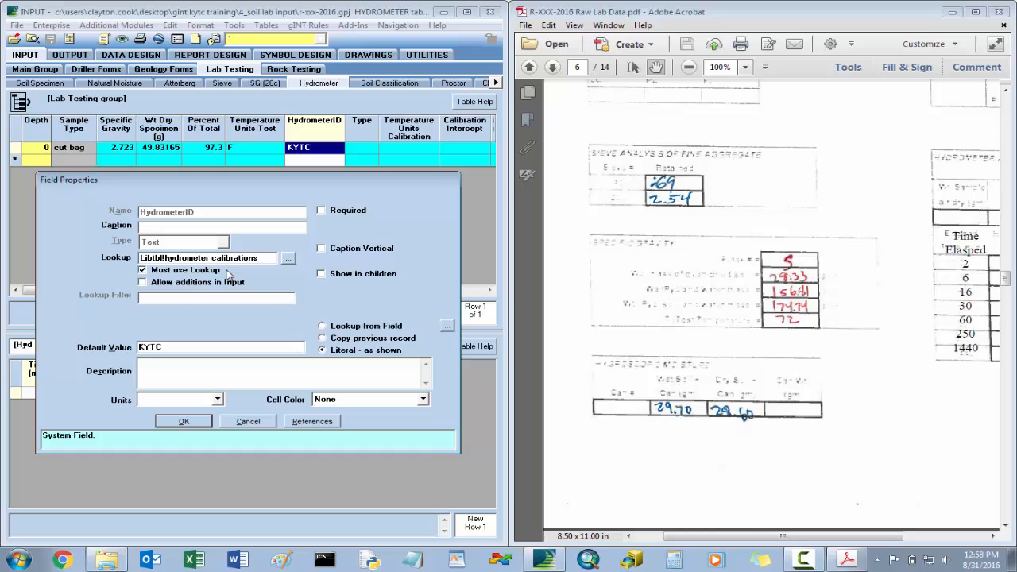
left_click(184, 422)
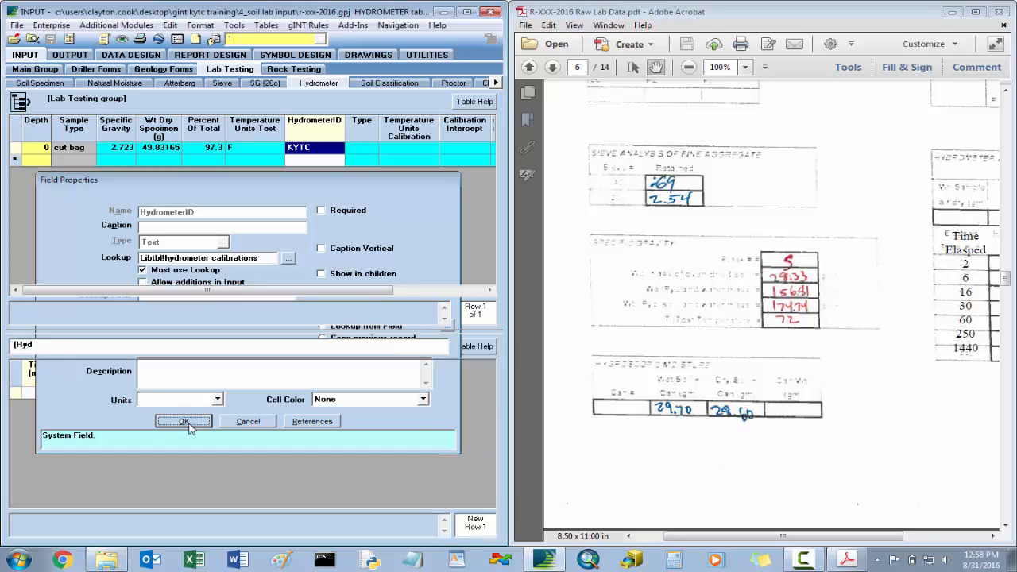
Step: Set the depth 0 sample's HydrometerID to KYTC 707901
left_click(331, 151)
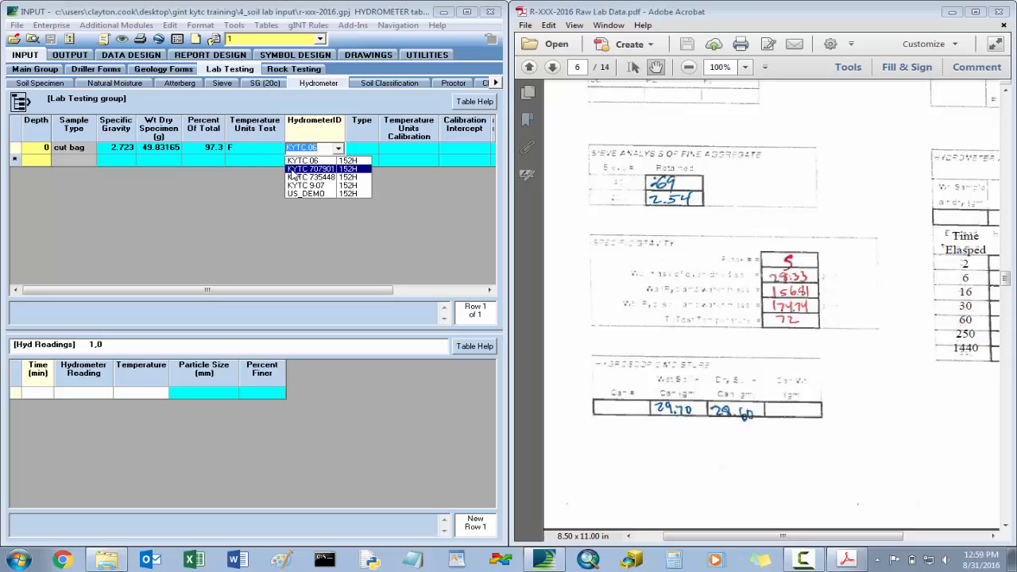
left_click(293, 170)
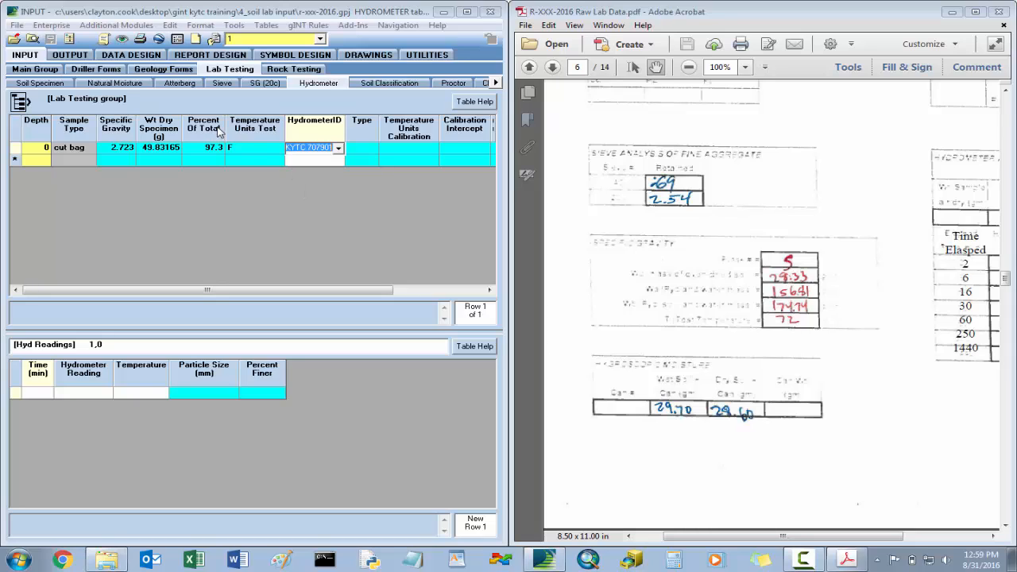
left_click(243, 151)
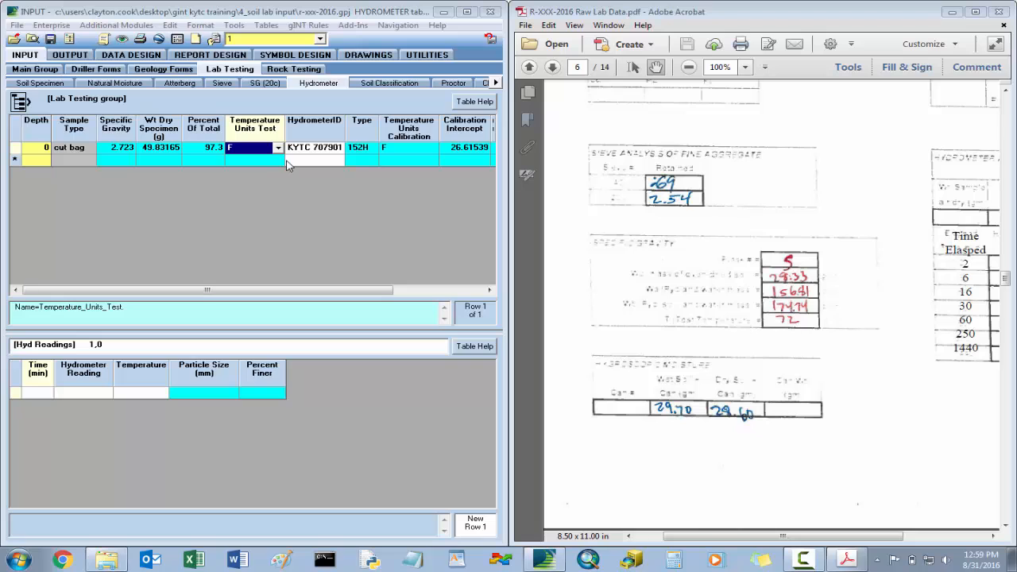
Step: From the PDF's hydrometer analysis, add the 2-minute reading with hydrometer reading 47 and temperature 67
left_click(42, 394)
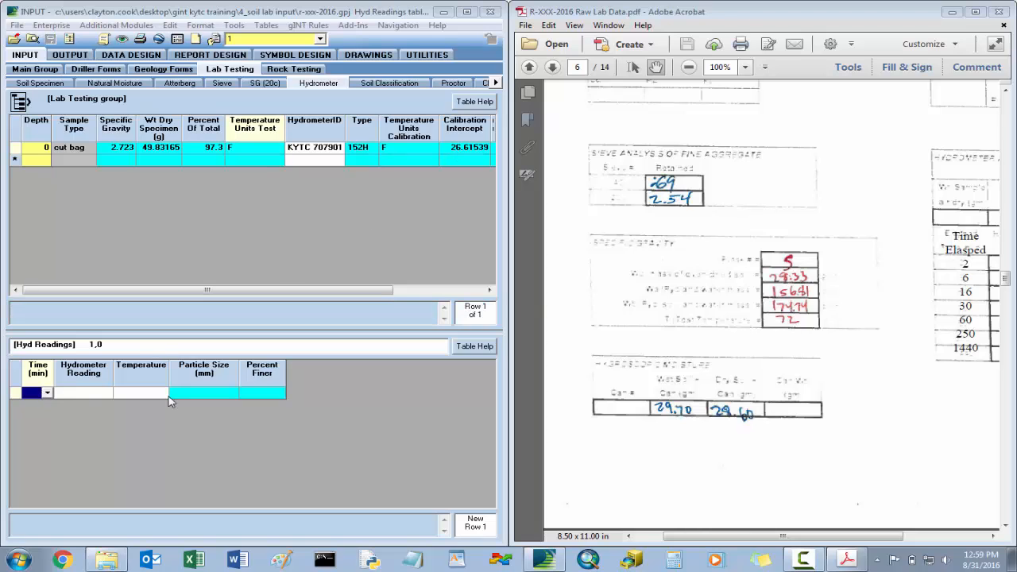
left_click_drag(911, 368, 639, 367)
scroll(741, 322, "up", 2)
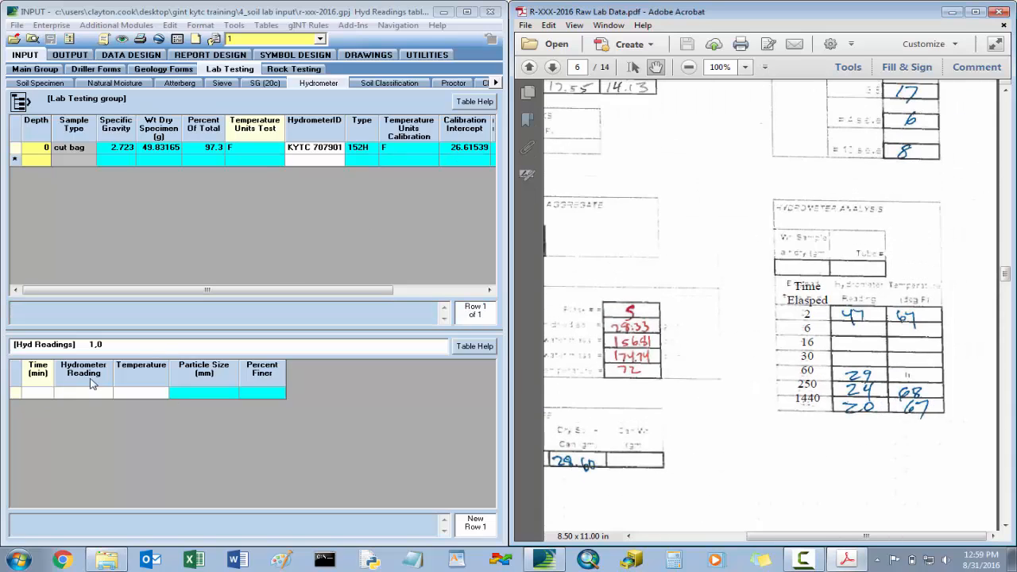
left_click(44, 394)
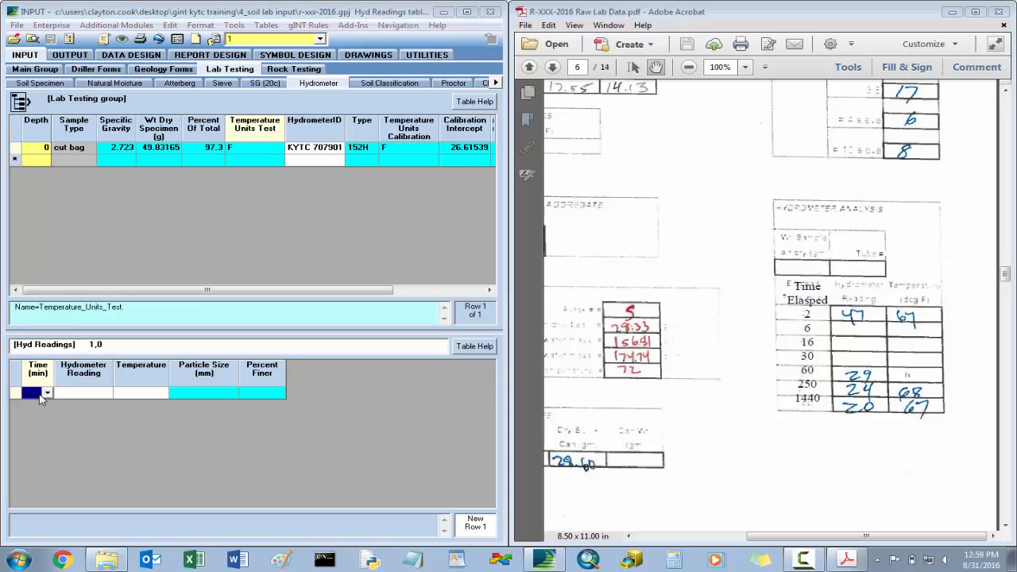
type("2")
key("Tab")
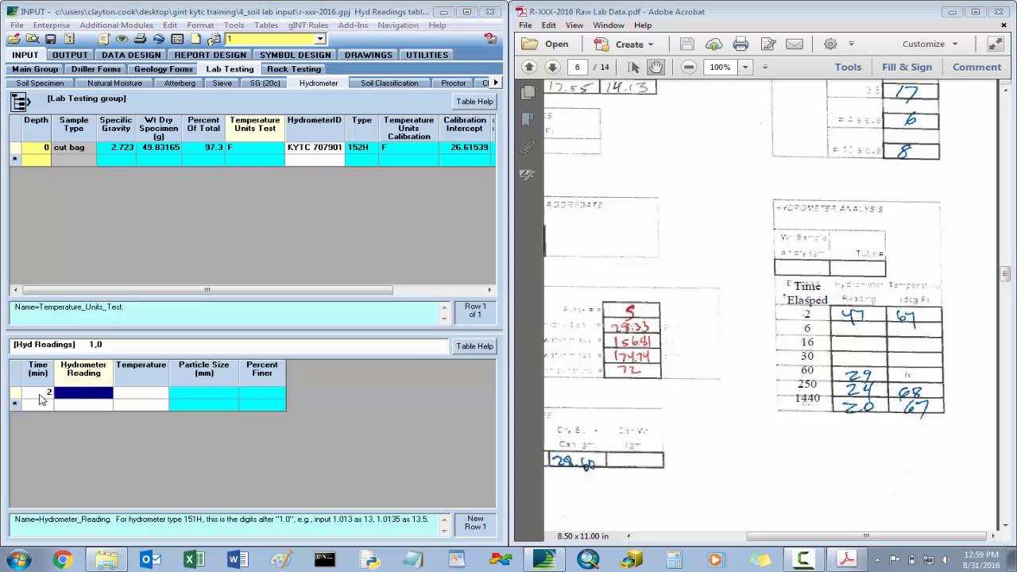
type("47")
key("Tab")
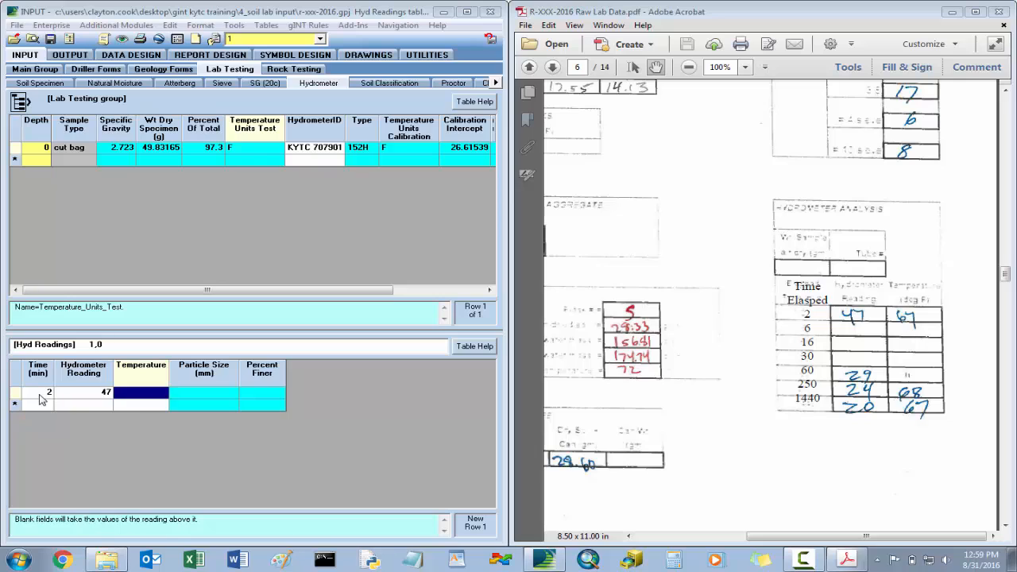
type("67")
key("Tab")
Step: Add the 60-minute hydrometer reading to Hyd Readings with hydrometer reading 29 and temperature 67
left_click(44, 403)
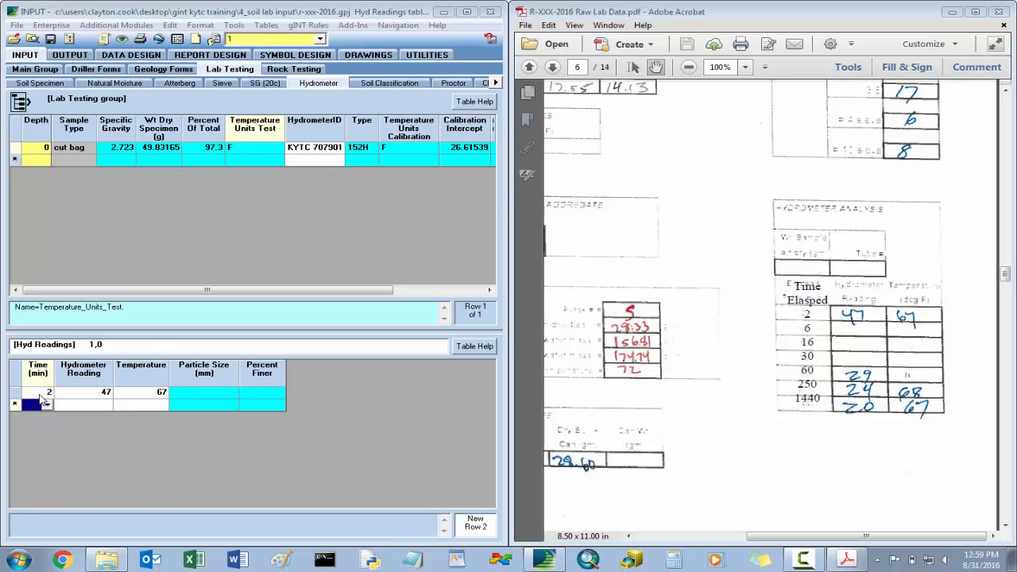
type("60")
key("Tab")
type("2")
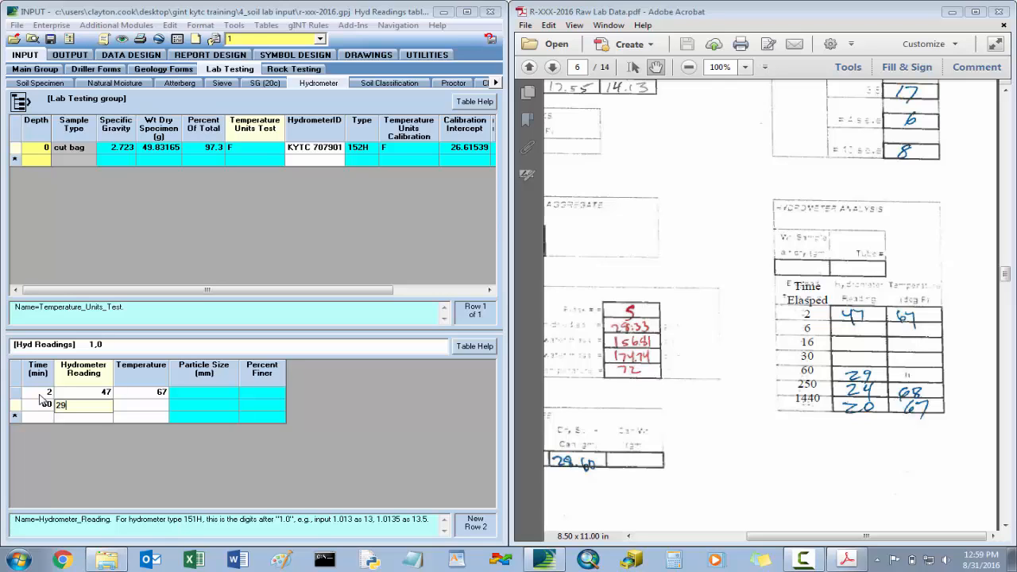
key("Tab")
type("67")
key("Tab")
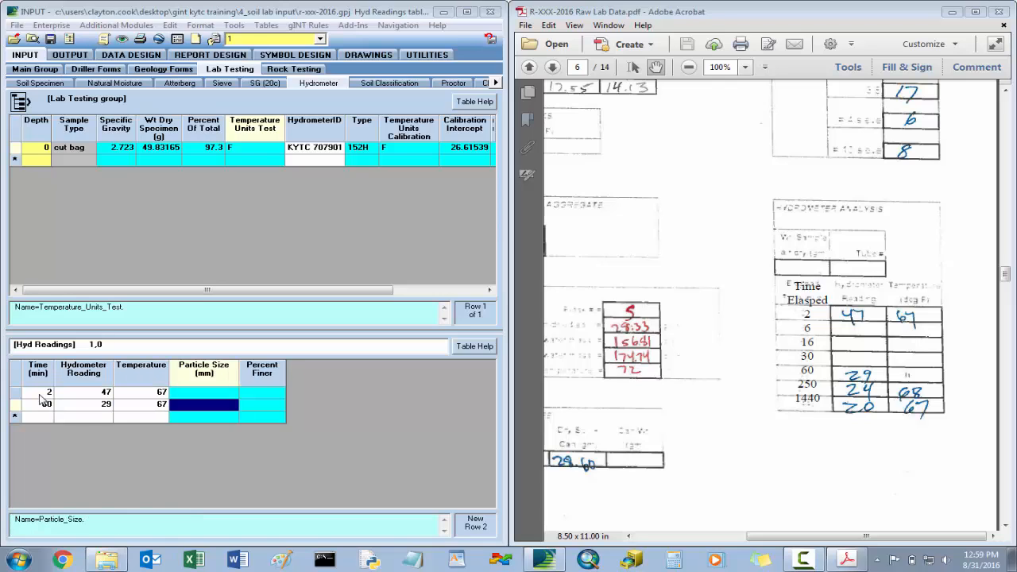
Step: Add the 250-minute hydrometer reading in the next row with hydrometer reading 24 and temperature 68
key("Left")
key("Down")
key("Left")
key("Left")
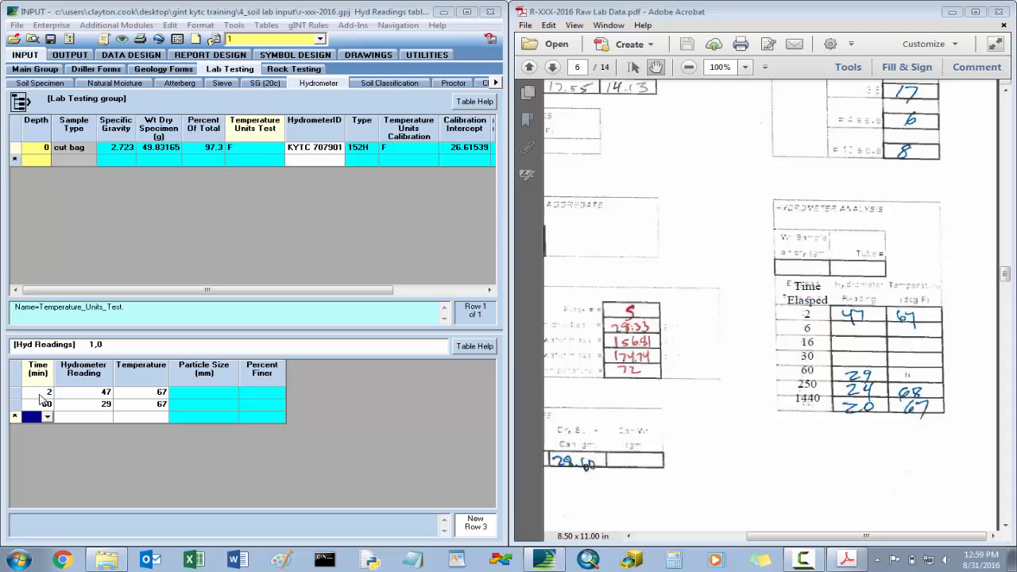
type("250")
key("Tab")
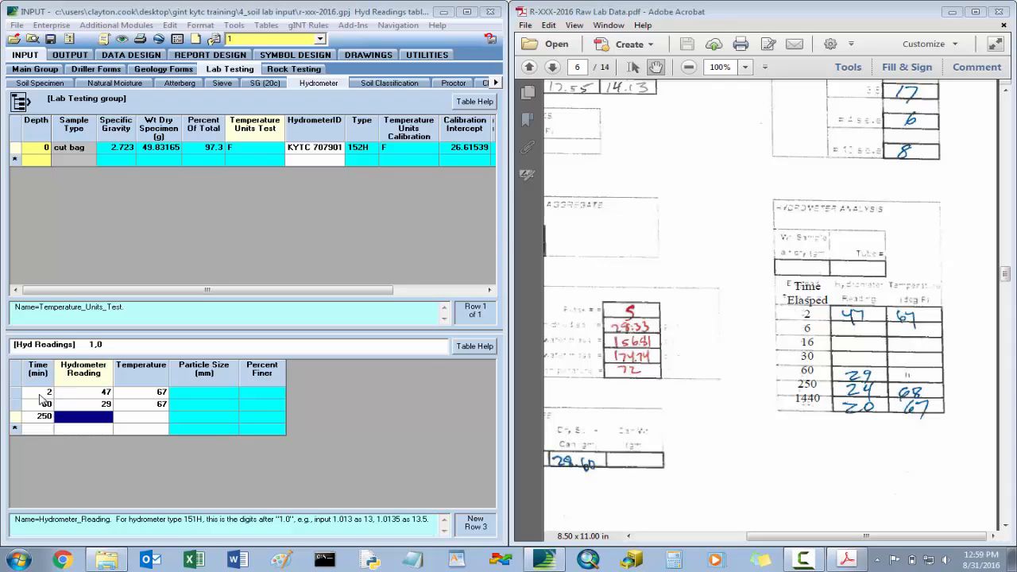
type("24")
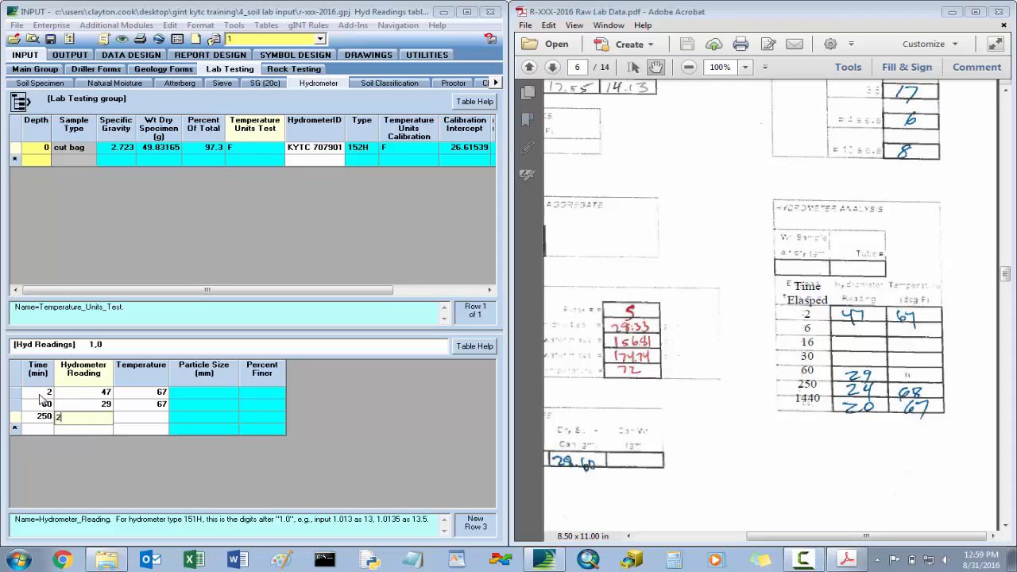
key("Tab")
type("68")
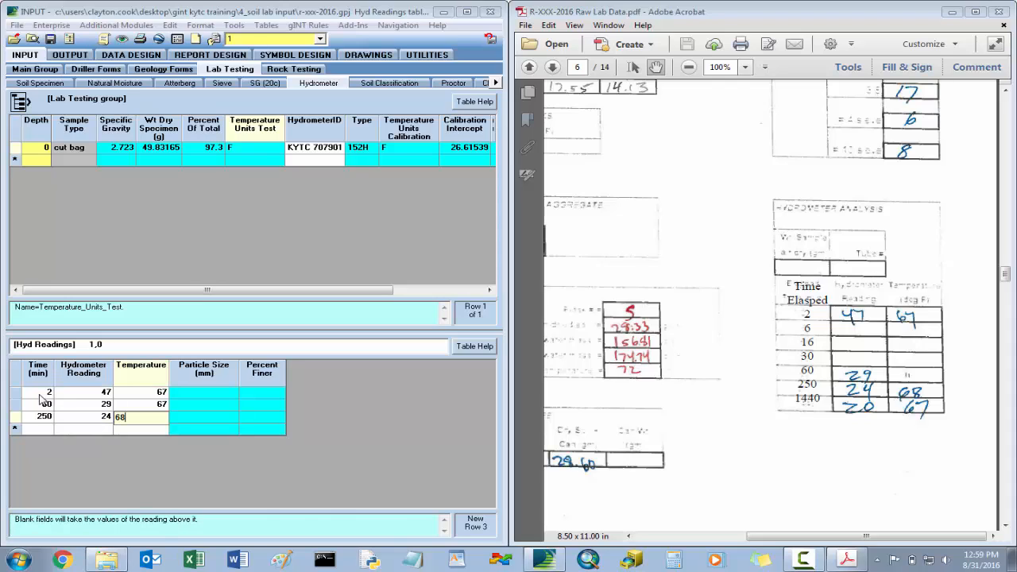
key("Tab")
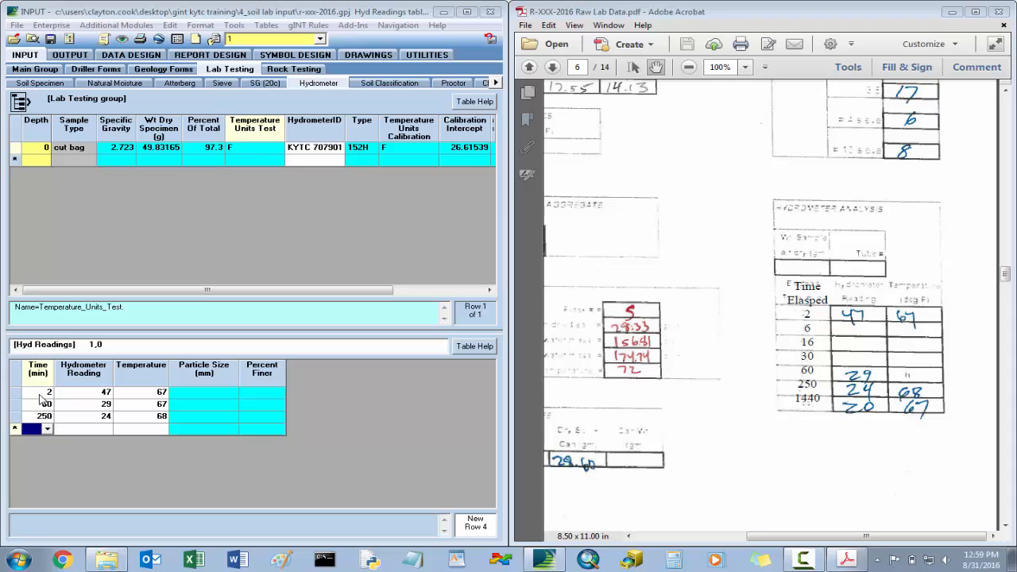
Step: Add the 1440-minute reading with hydrometer reading 20 and temperature 67, and save the hydrometer readings
type("1440")
key("Tab")
type("2")
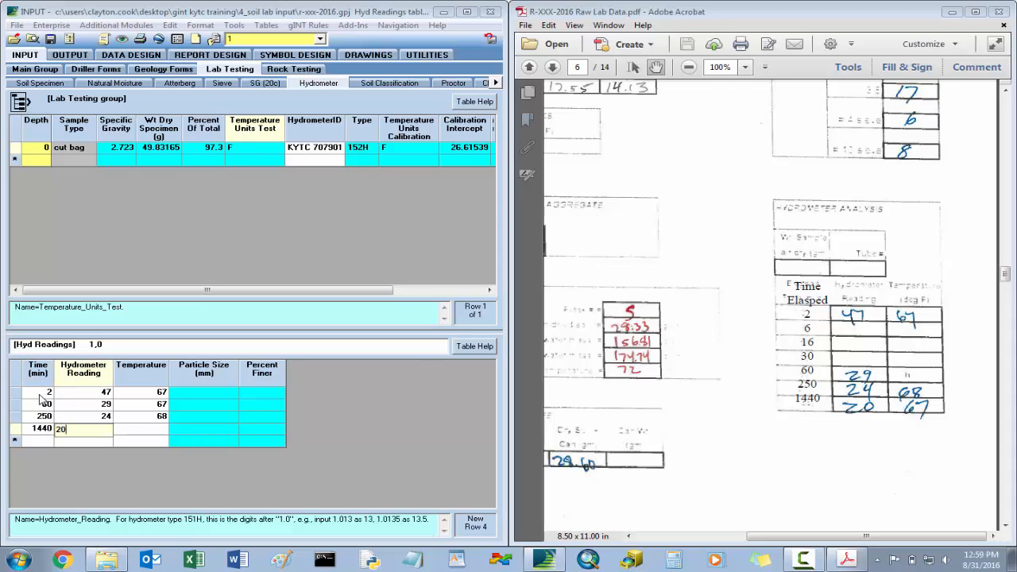
key("Tab")
type("67")
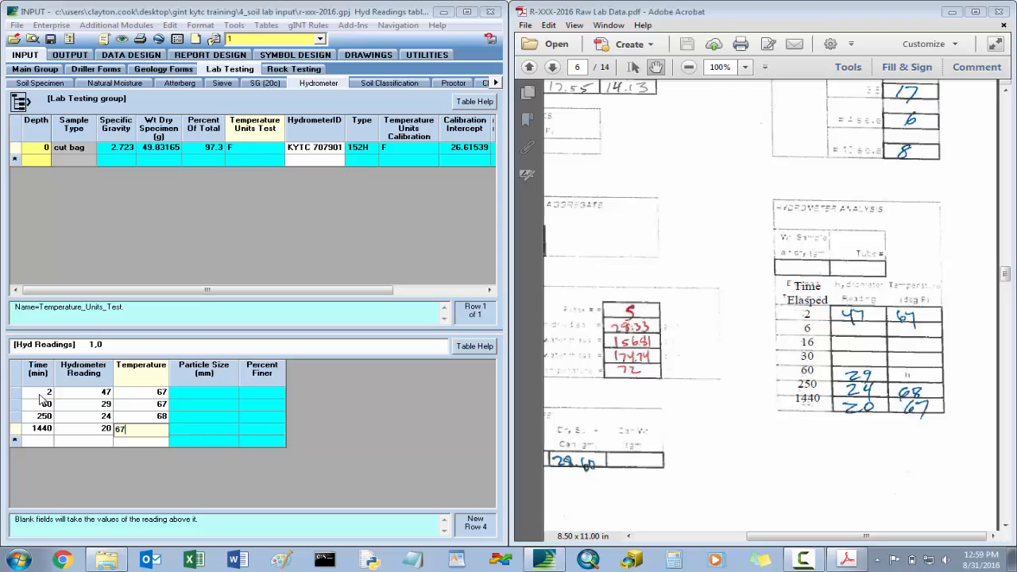
key("Up")
left_click(50, 38)
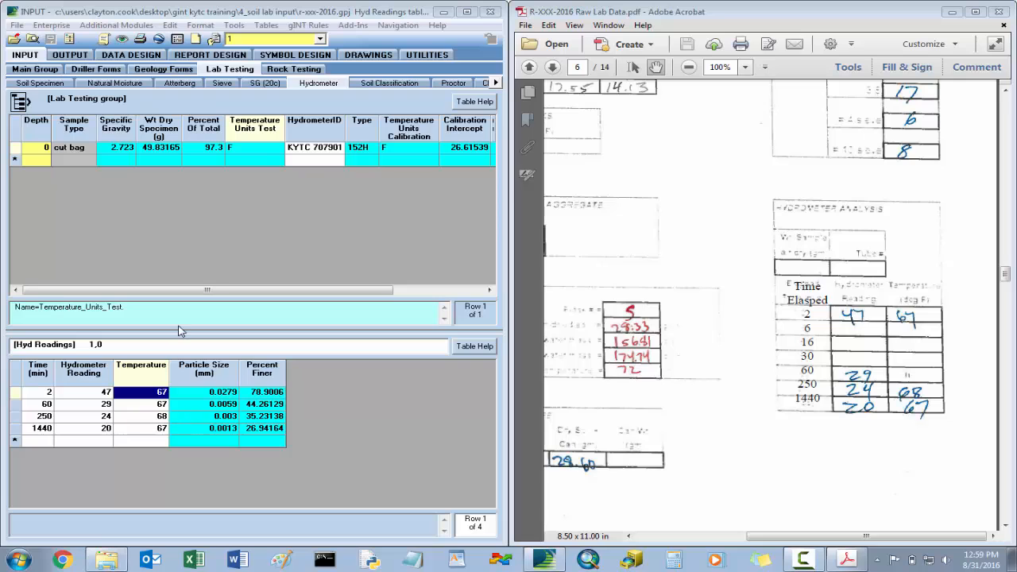
Step: Review the depth 0 sample's percent-passing values in the Soil Classification table
left_click(391, 84)
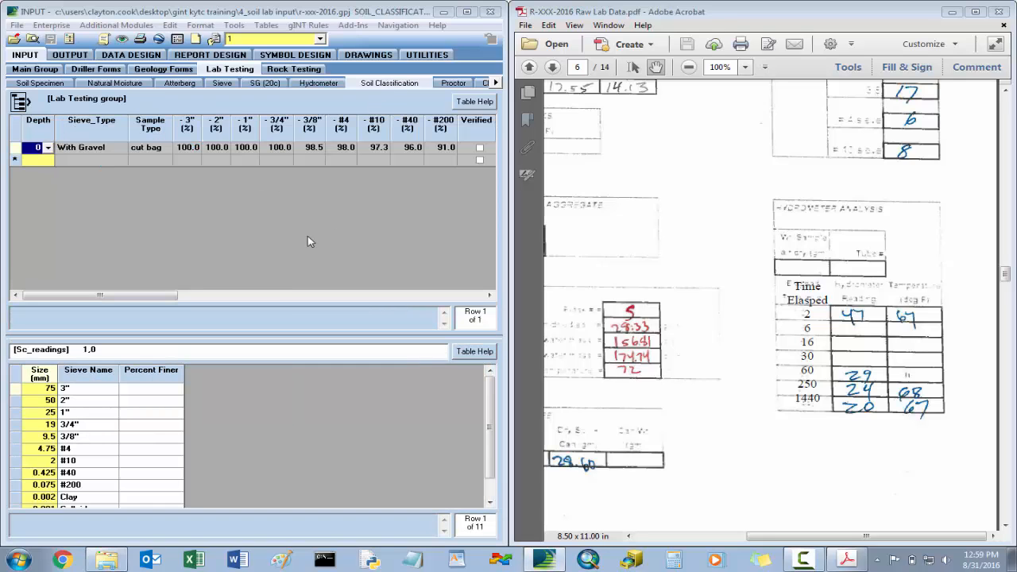
mouse_move(166, 298)
left_mouse_down()
mouse_move(485, 294)
mouse_move(176, 294)
left_mouse_up()
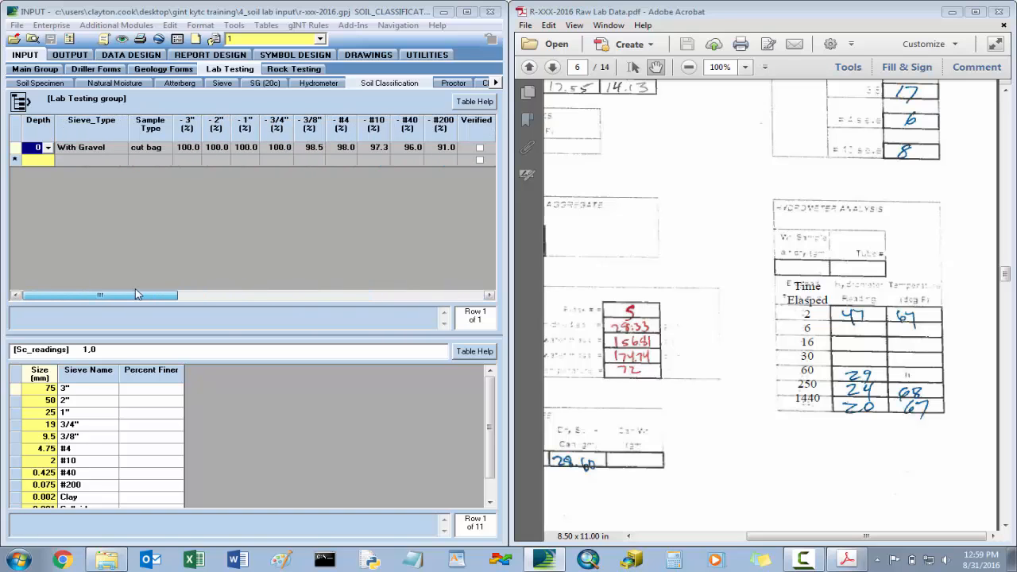
left_click(707, 213)
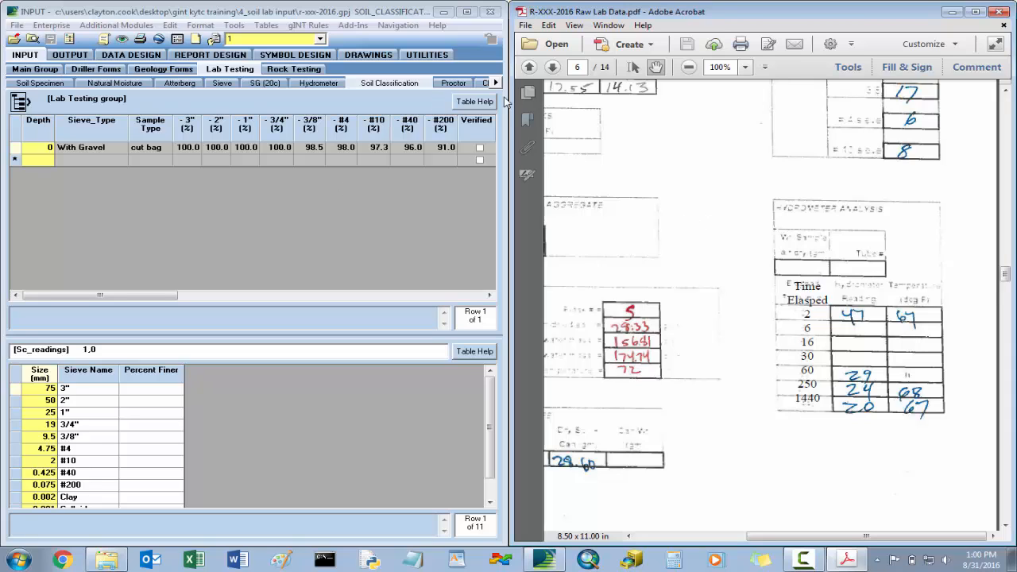
Step: Open the Proctor table and find the Proctor test sheet for tracking number 1024 in the raw lab data PDF
left_click(496, 83)
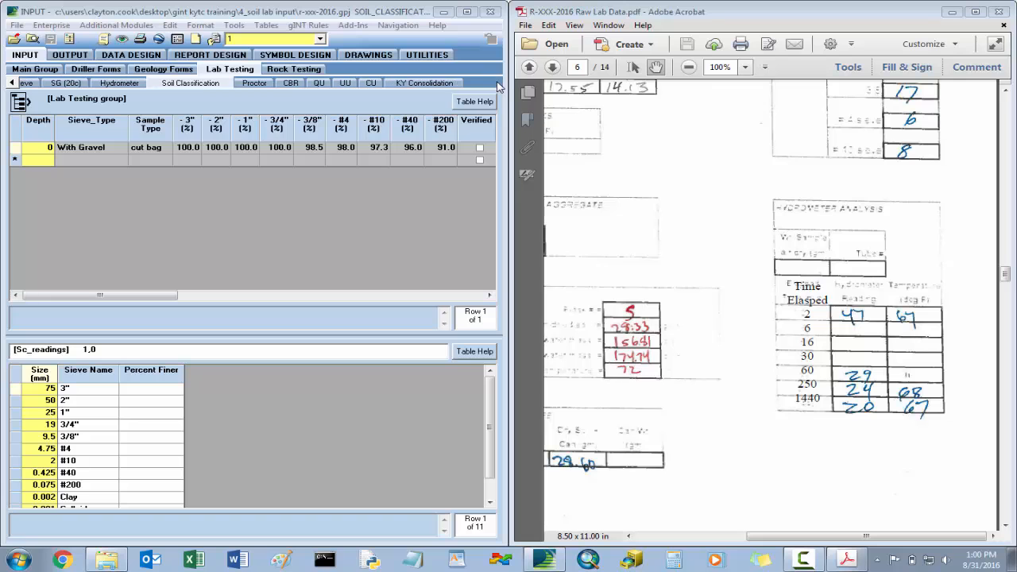
left_click(265, 87)
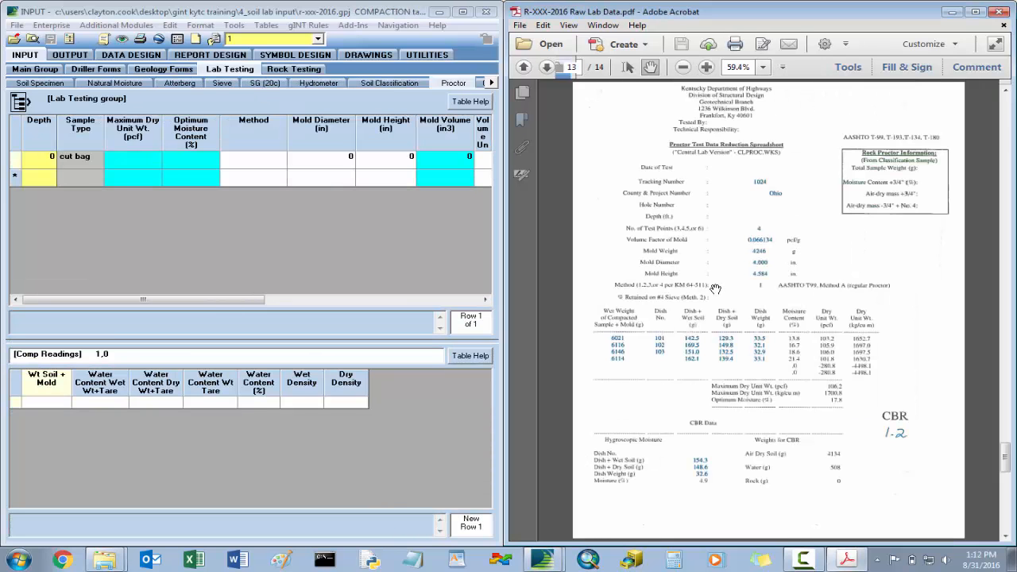
scroll(709, 290, "up", 12)
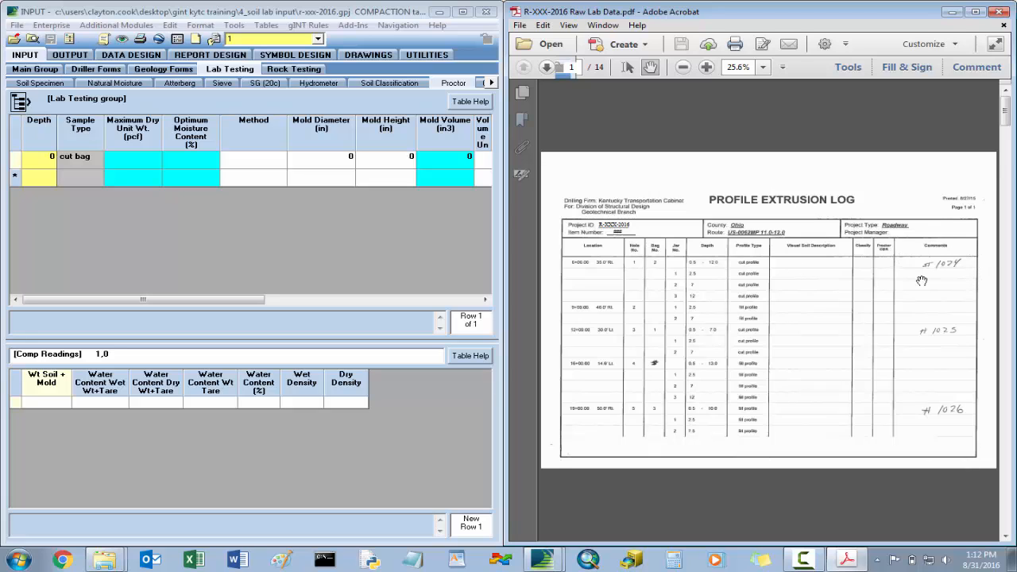
scroll(841, 232, "down", 1)
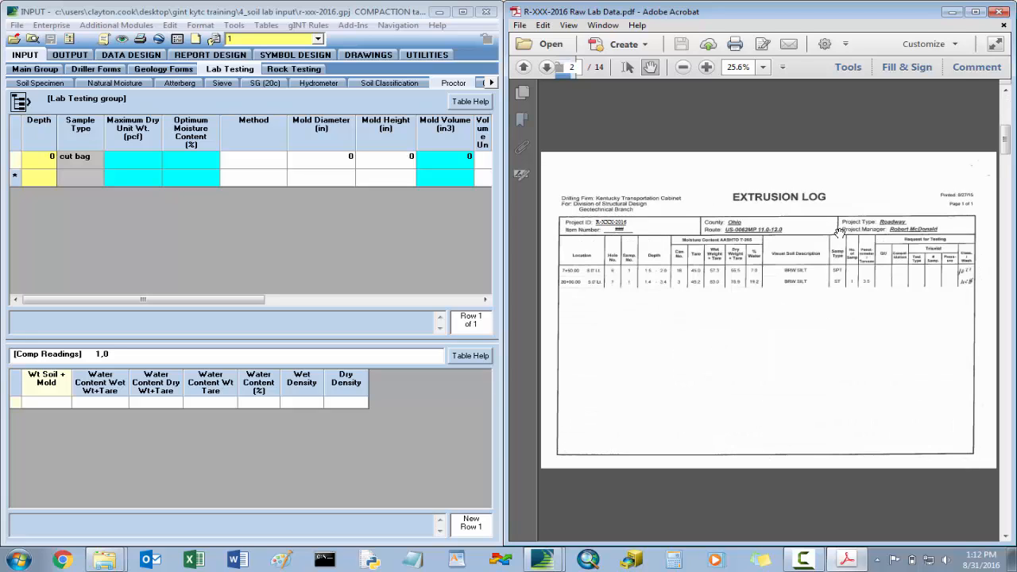
scroll(841, 232, "down", 1)
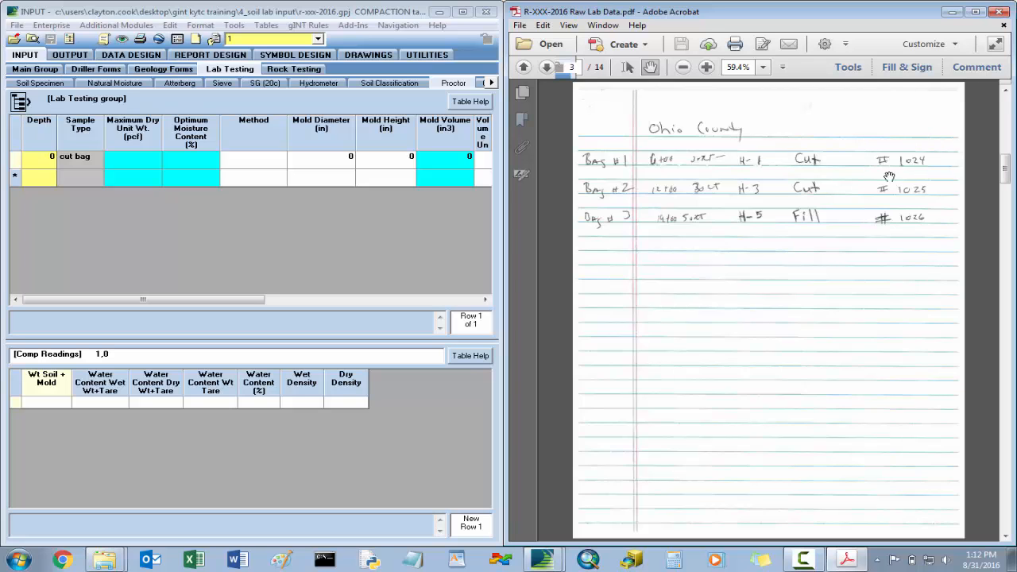
scroll(855, 207, "down", 4)
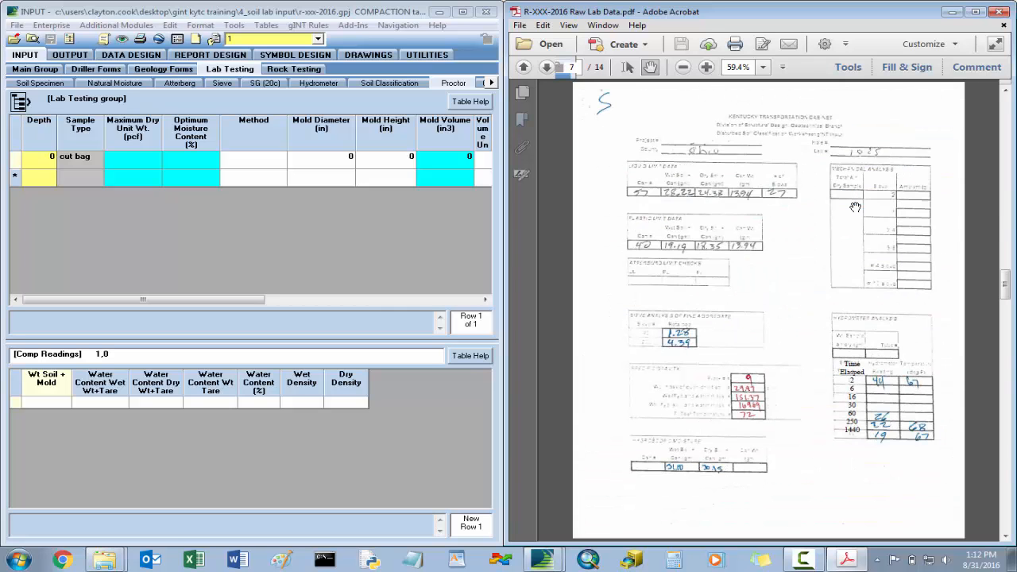
scroll(855, 207, "down", 7)
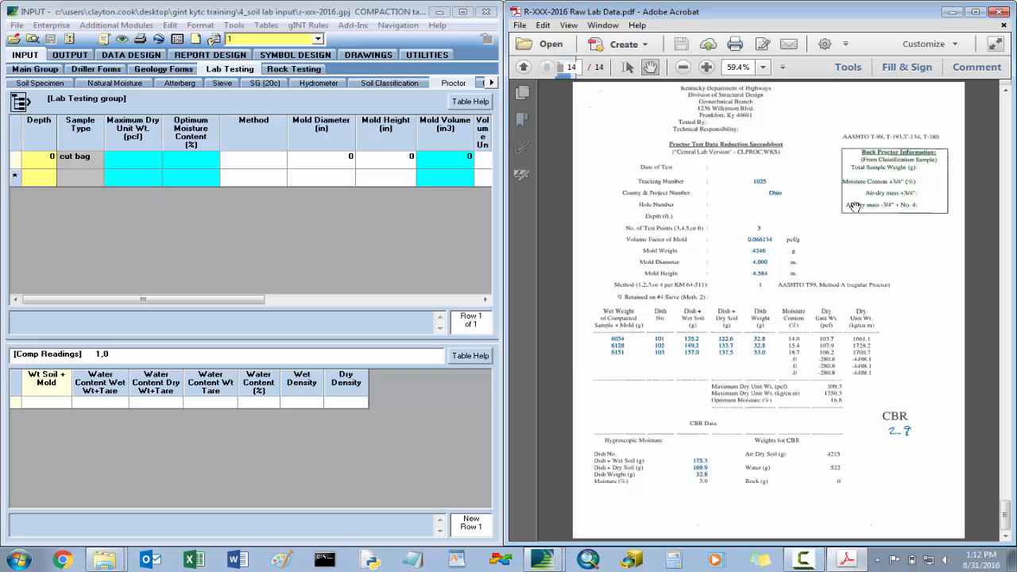
scroll(855, 207, "up", 1)
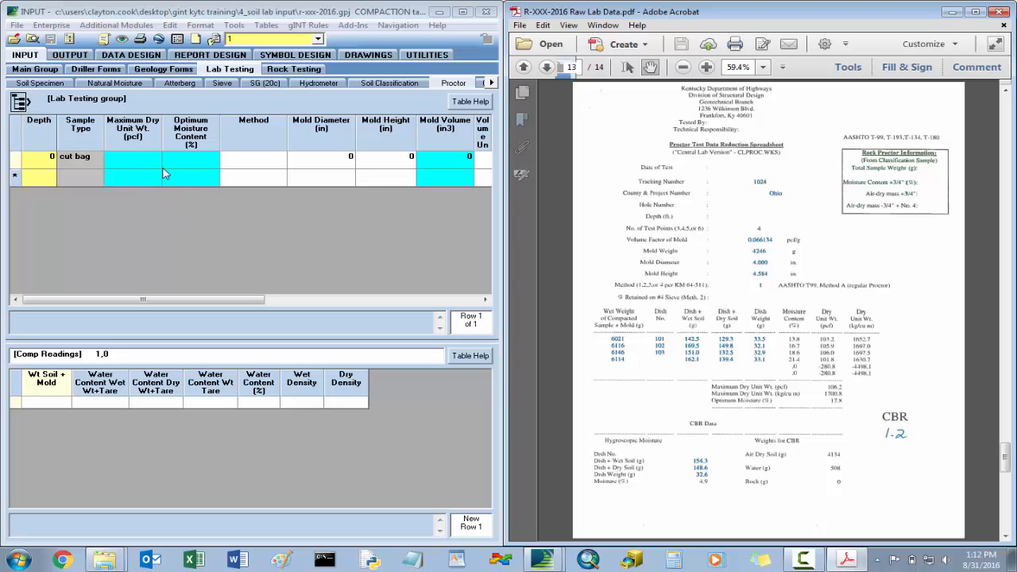
Step: Set the depth 0 sample's Proctor method to T99A (AASHTO T 99 Method A)
left_click(256, 167)
left_click(280, 162)
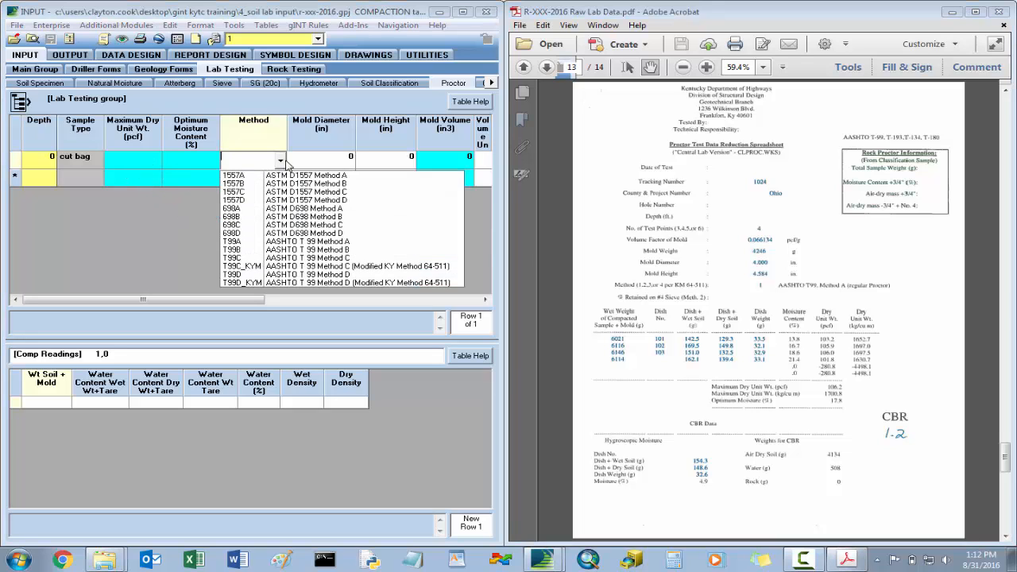
left_click(283, 241)
key("Tab")
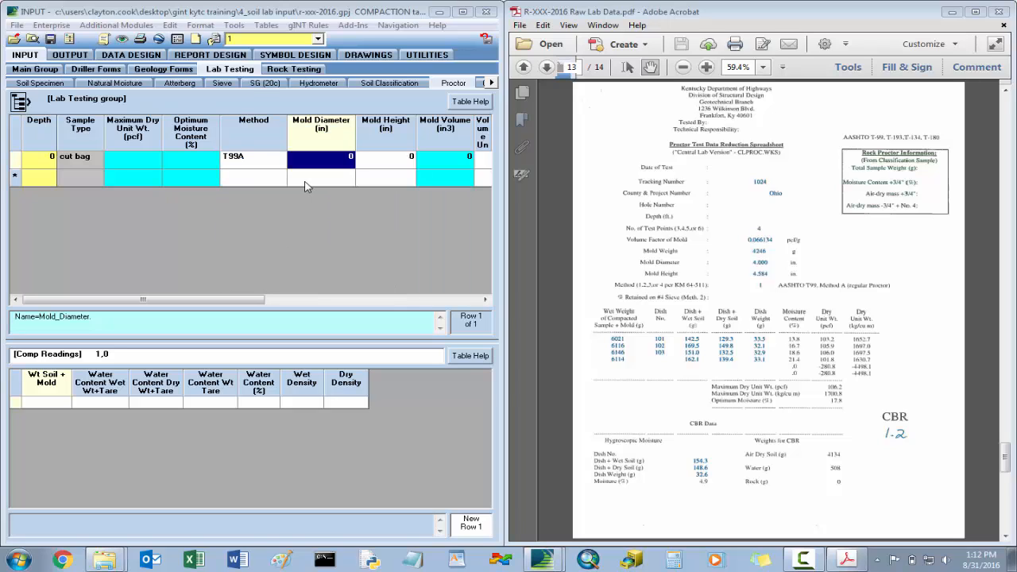
Step: Enter the mold dimensions from the PDF's Proctor sheet: mold diameter 4 in and mold height 4.584 in
left_click(704, 70)
left_click(704, 68)
left_click(704, 68)
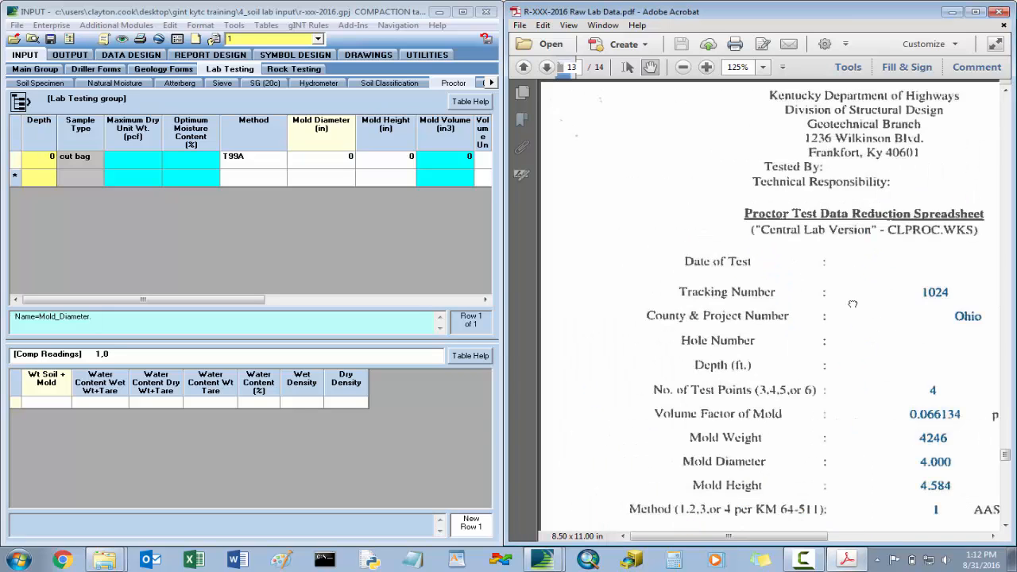
left_click(704, 68)
scroll(737, 202, "down", 1)
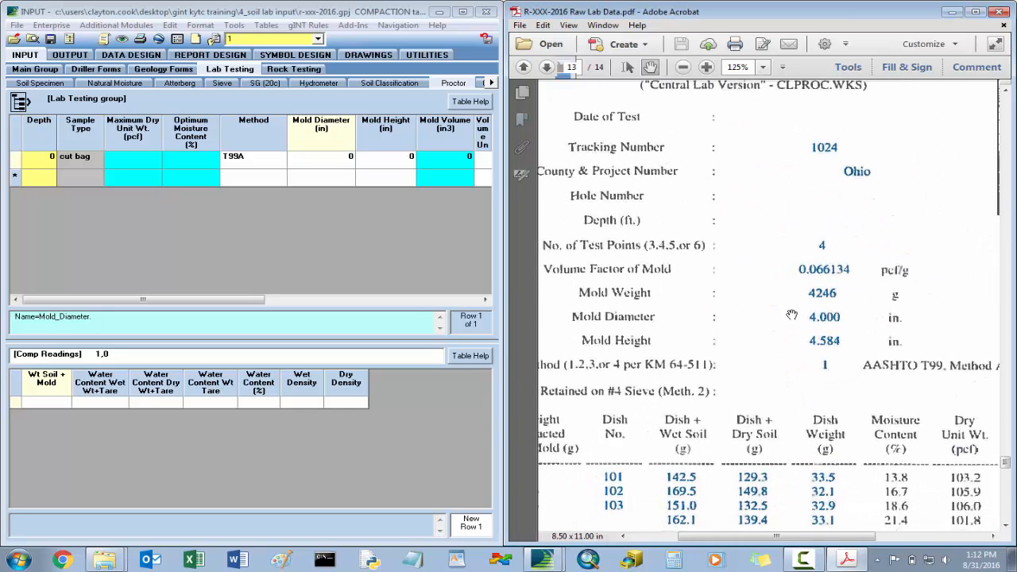
scroll(802, 294, "down", 2)
left_click(342, 164)
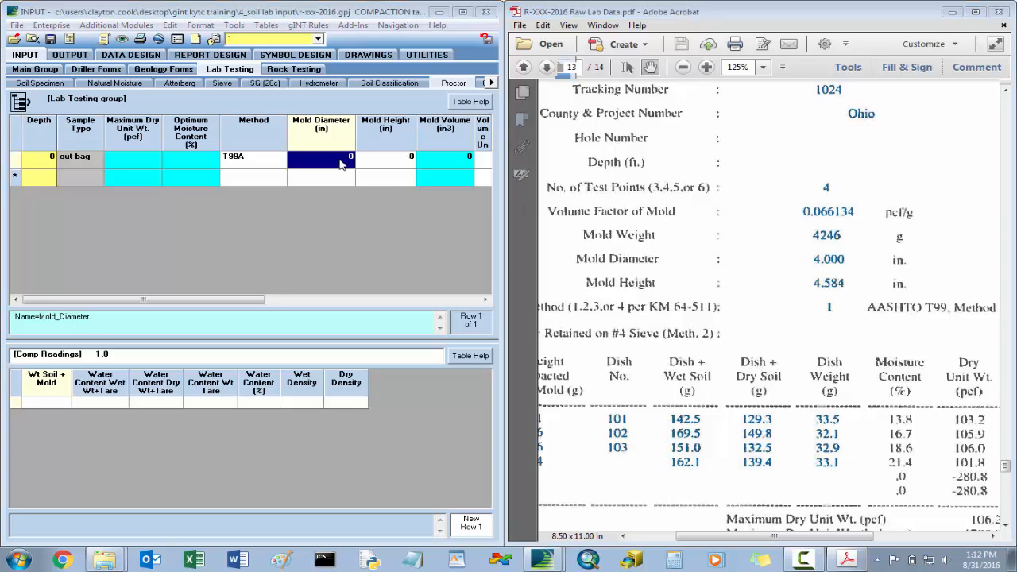
type("4")
key("Tab")
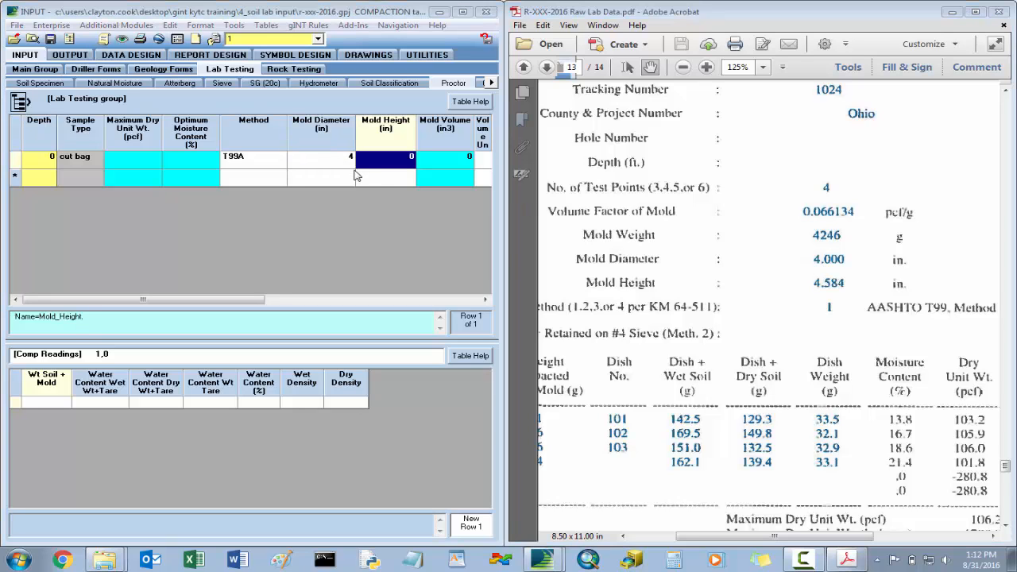
type("4.584")
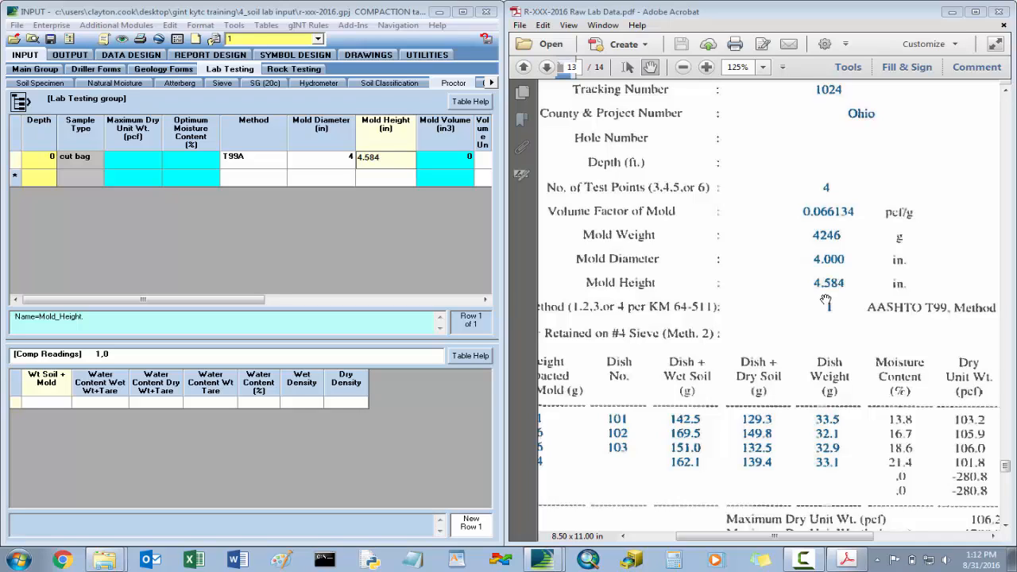
key("Tab")
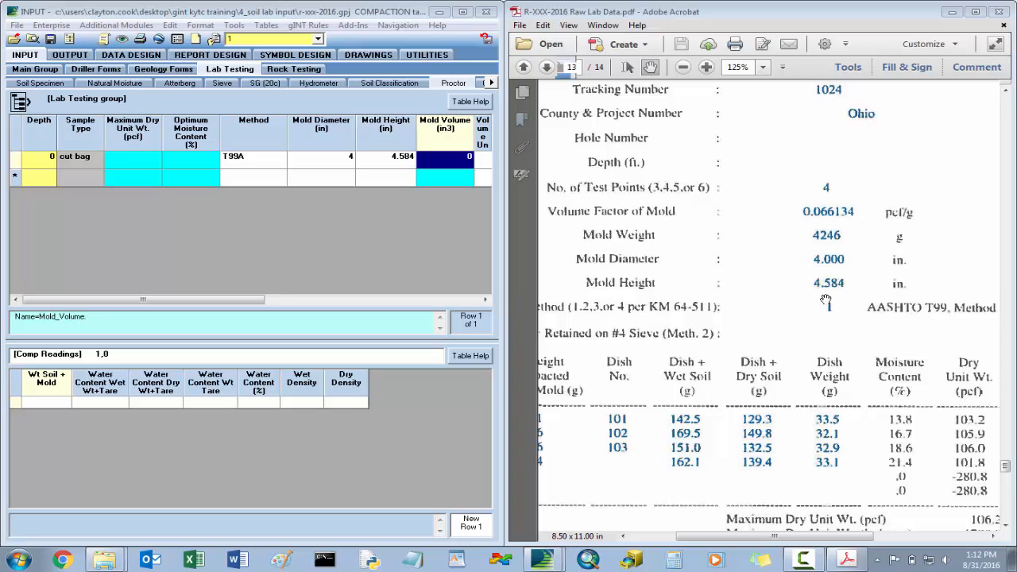
Step: Set the Proctor record's mold volume units to In
key("Tab")
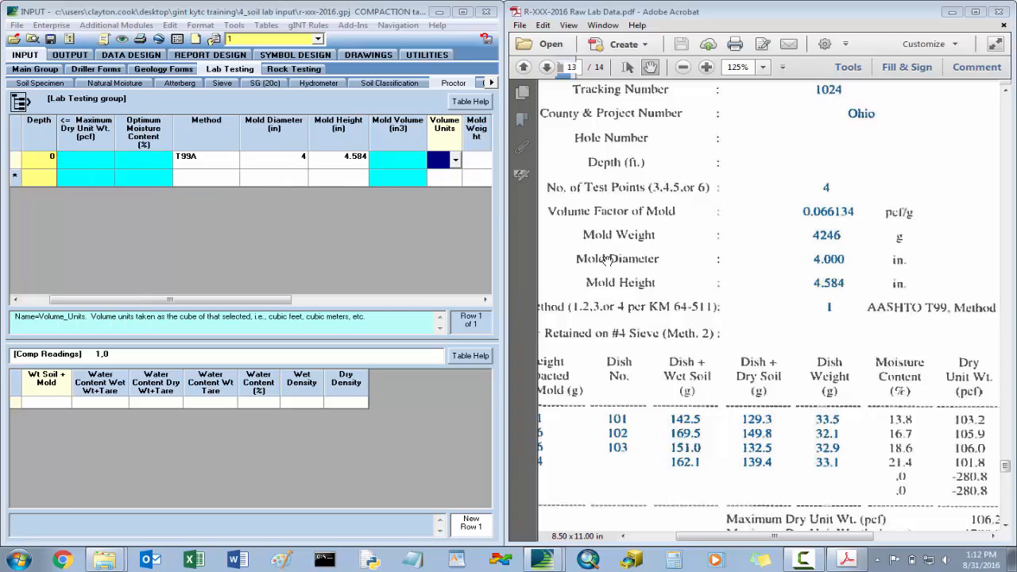
key("Tab")
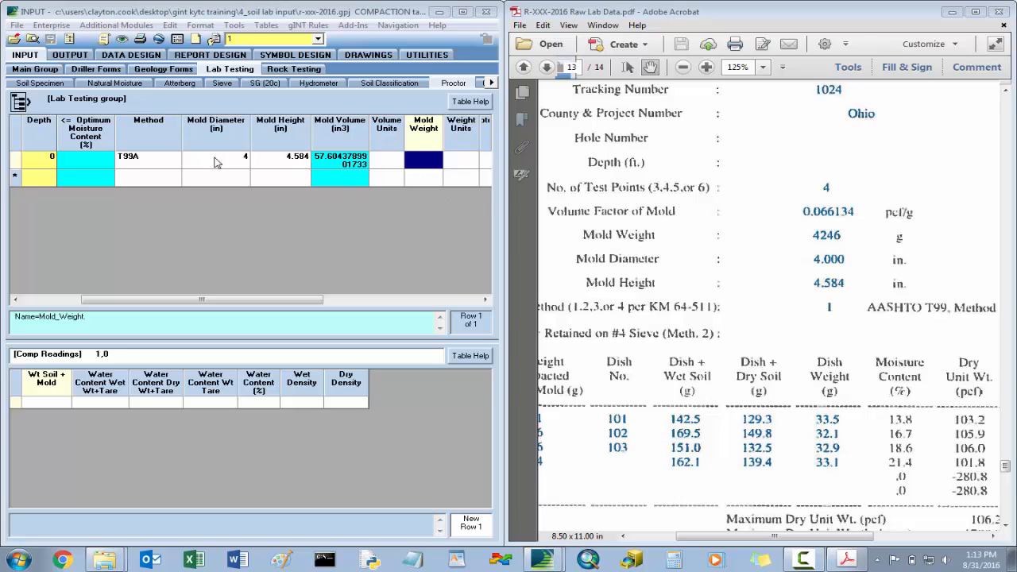
left_click(175, 161)
left_click(398, 163)
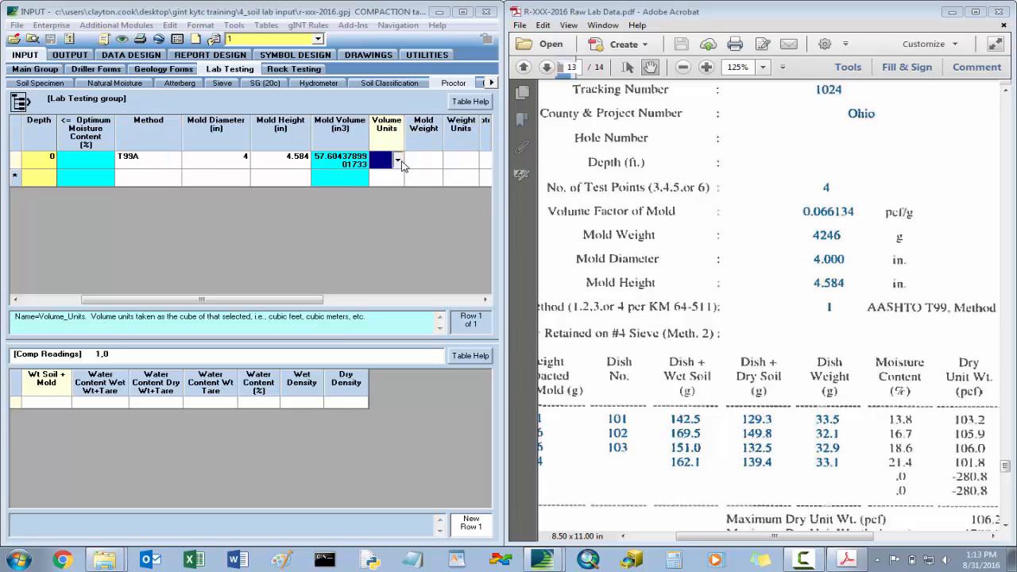
left_click(399, 161)
left_click(398, 191)
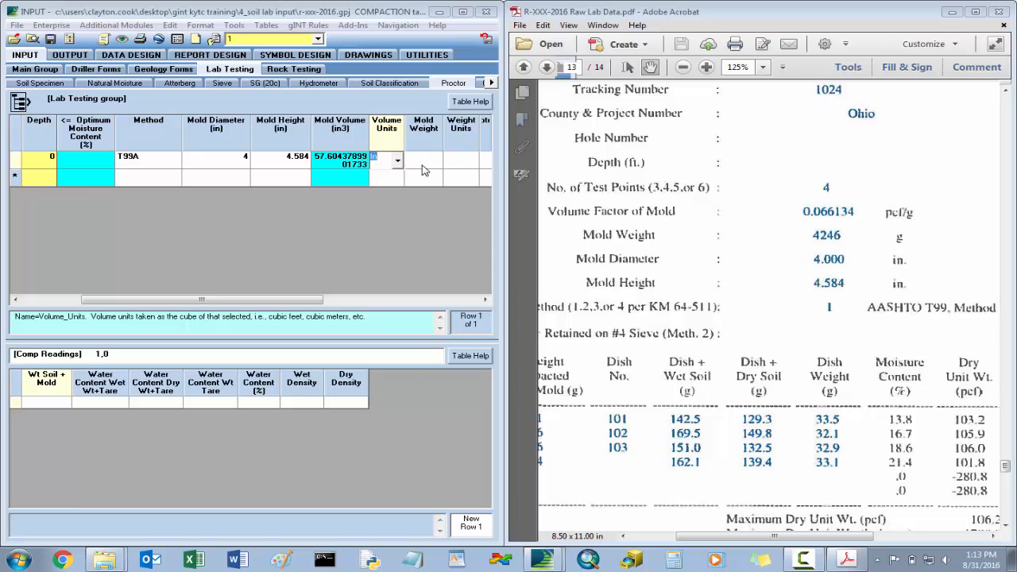
key("Tab")
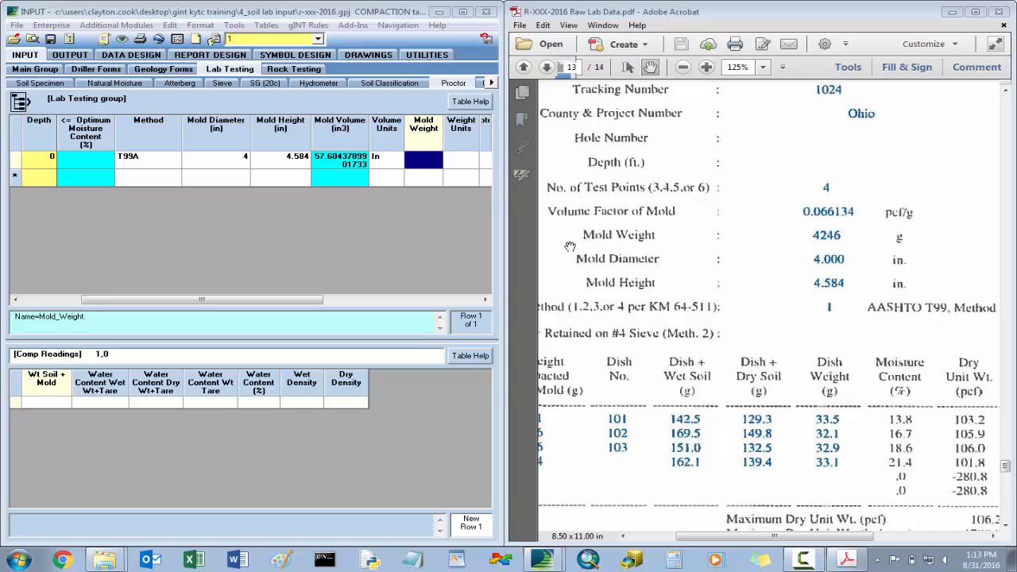
Step: Set the depth 0 Proctor record's mold weight to 4246 with weight units G (Grams), and save the record
type("4246")
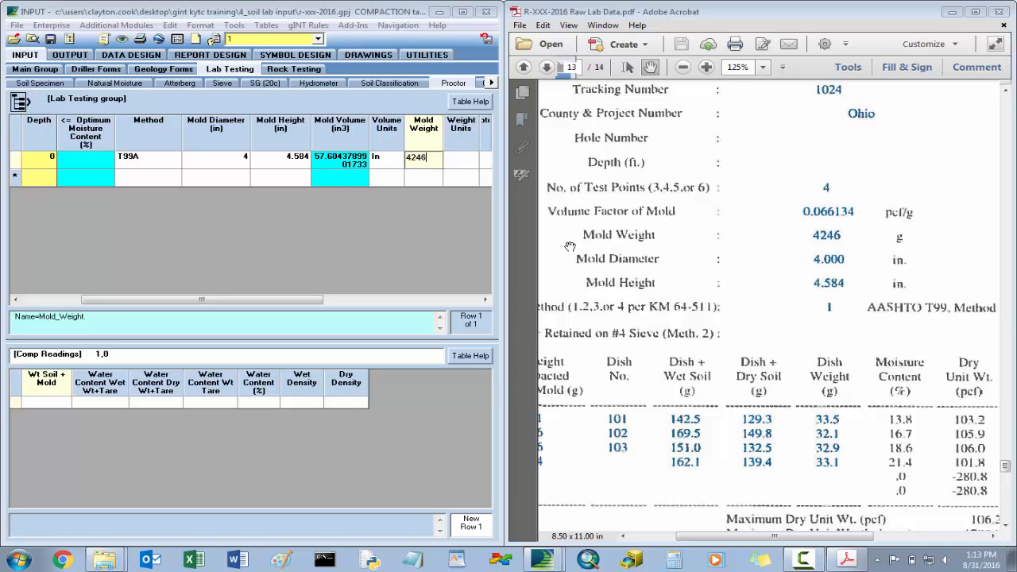
key("Tab")
left_click(270, 161)
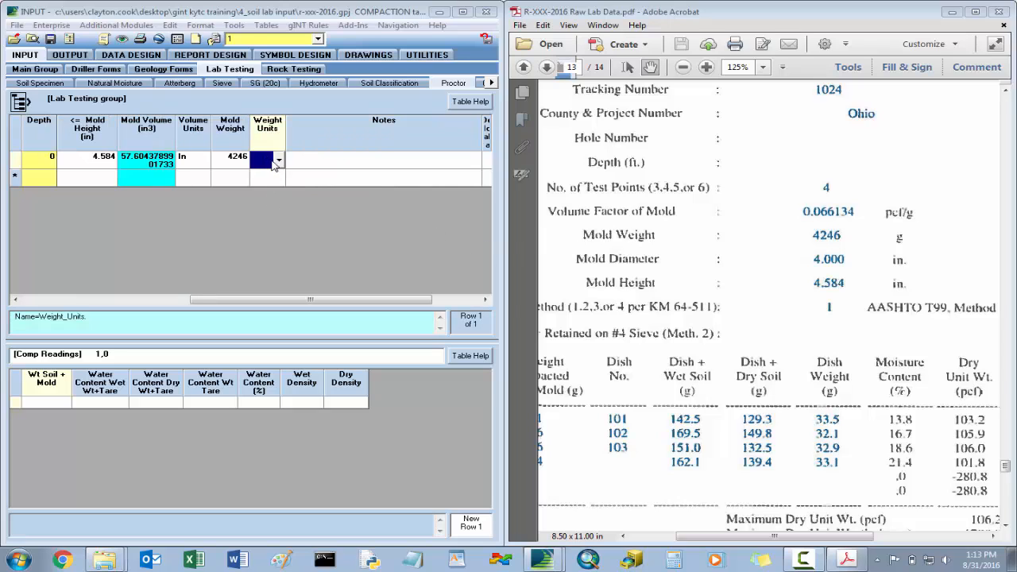
left_click(277, 162)
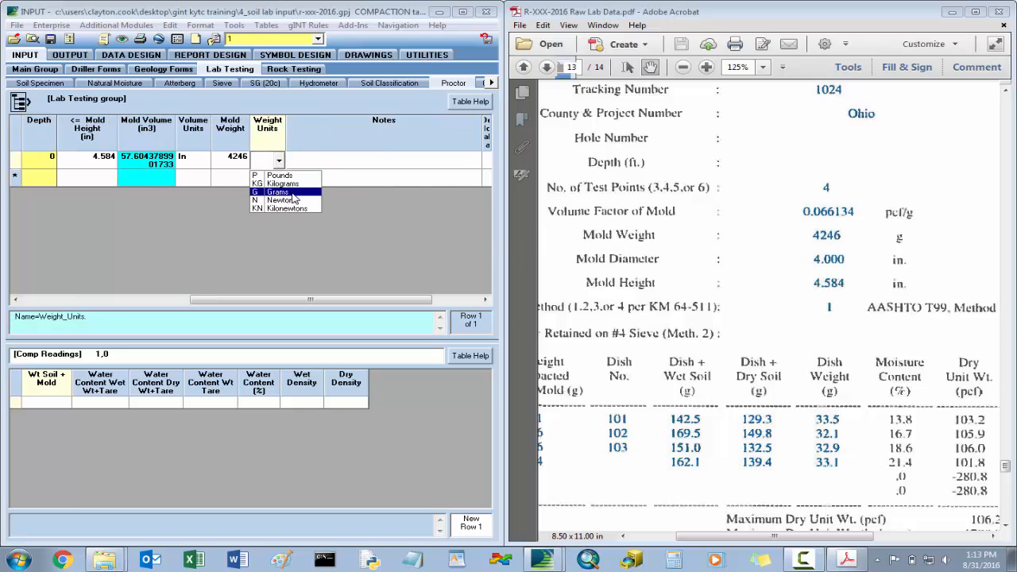
left_click(293, 193)
left_click_drag(374, 299, 167, 294)
left_click(53, 38)
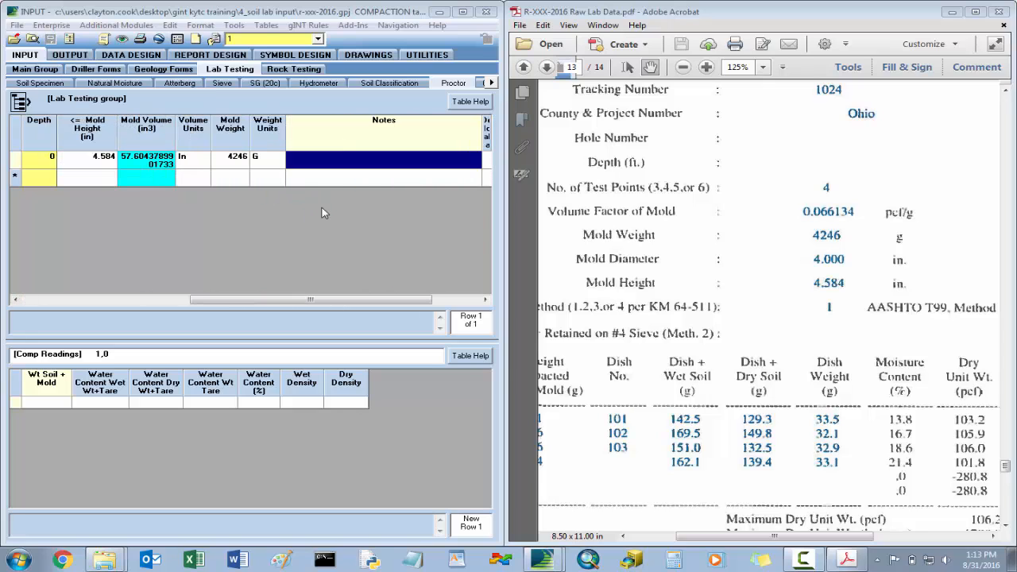
Step: Enter the first compaction reading from the PDF: soil plus mold 6021, wet weight plus tare 142.5, dry weight plus tare 129.3, tare 33.5
left_click_drag(318, 300, 106, 292)
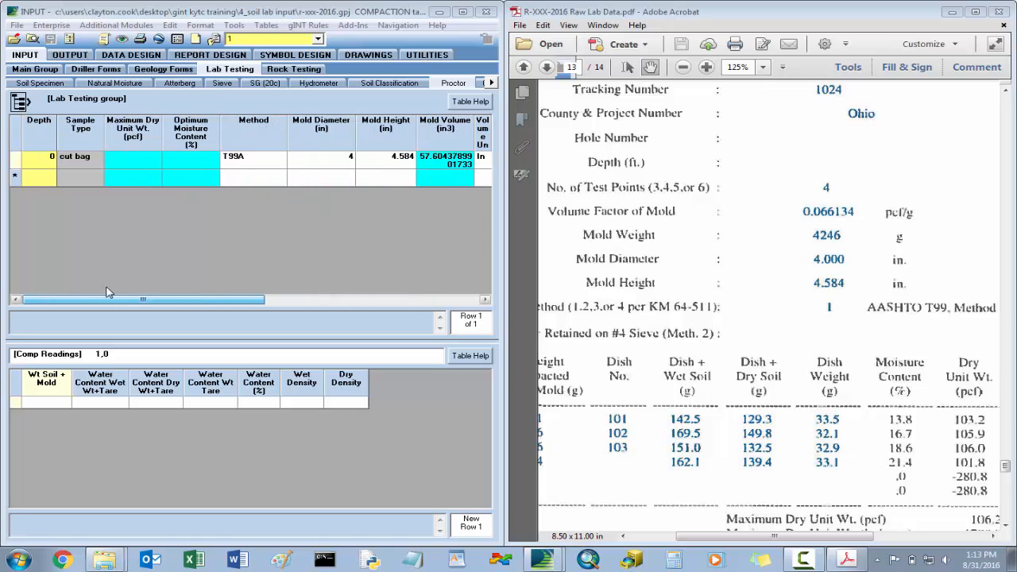
left_click(233, 156)
left_click(59, 402)
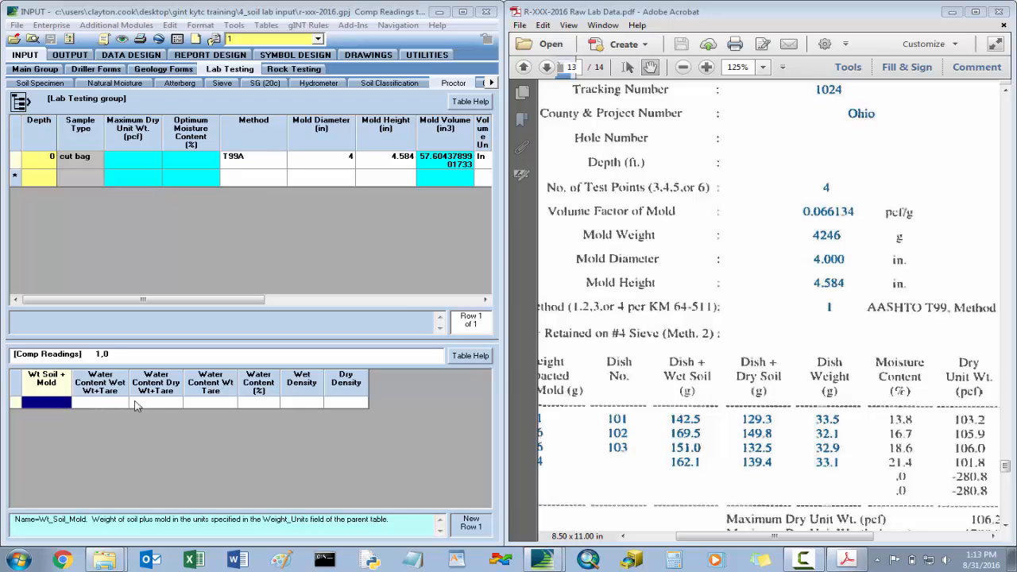
left_click_drag(648, 402, 726, 329)
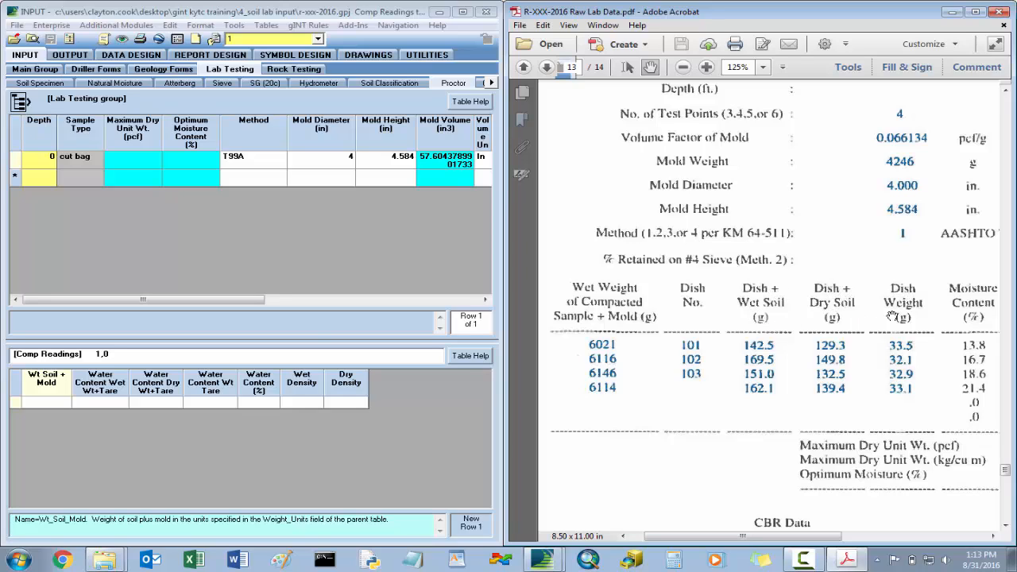
left_click(60, 404)
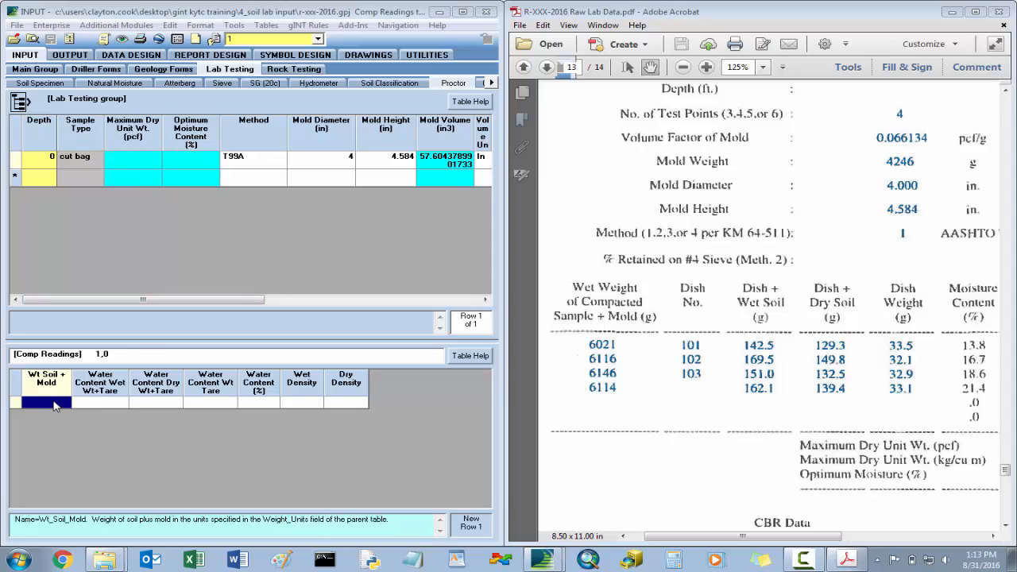
type("6021")
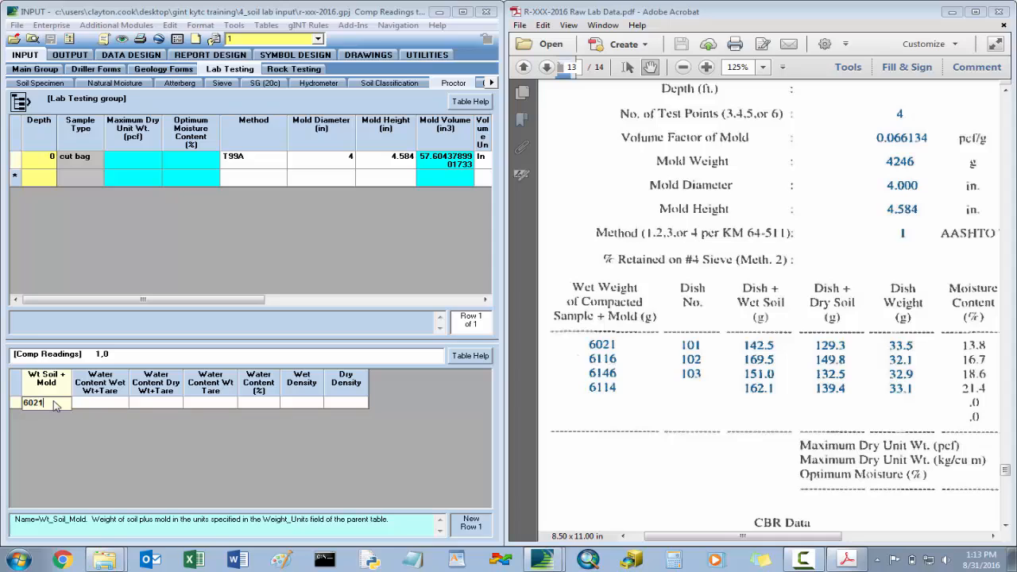
key("Tab")
type("1")
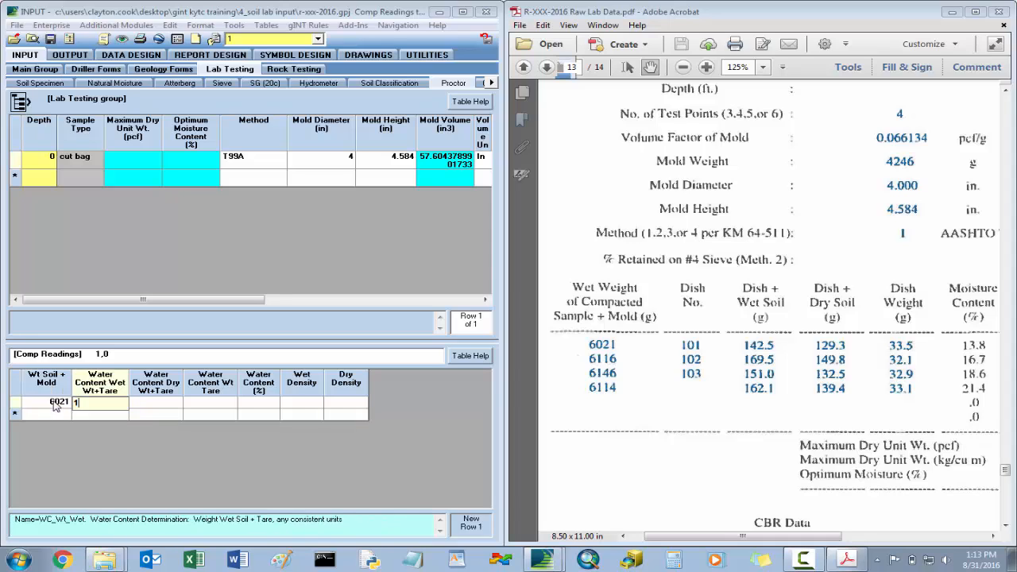
type("42.5")
key("Tab")
type("1")
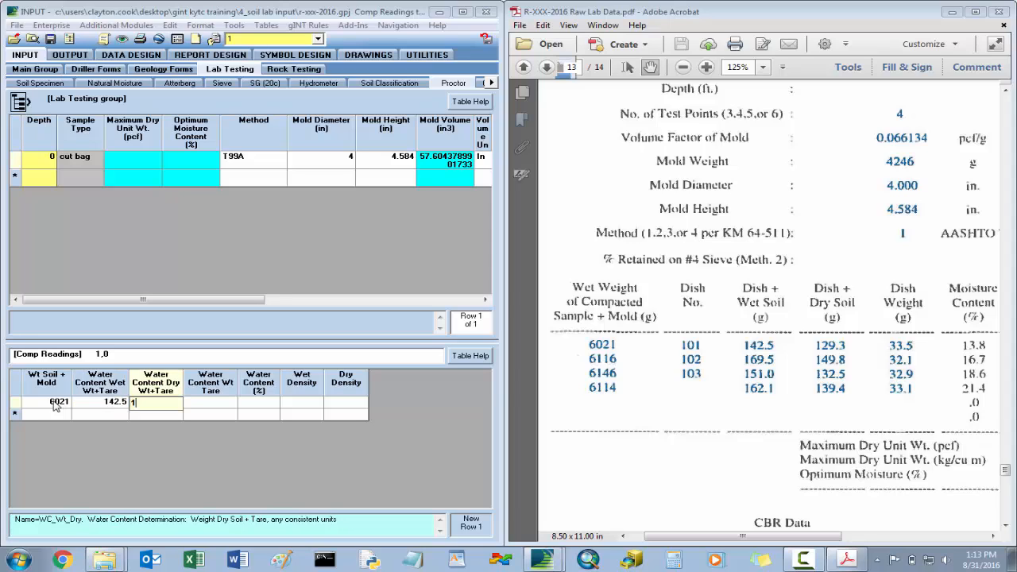
type("29.3")
key("Tab")
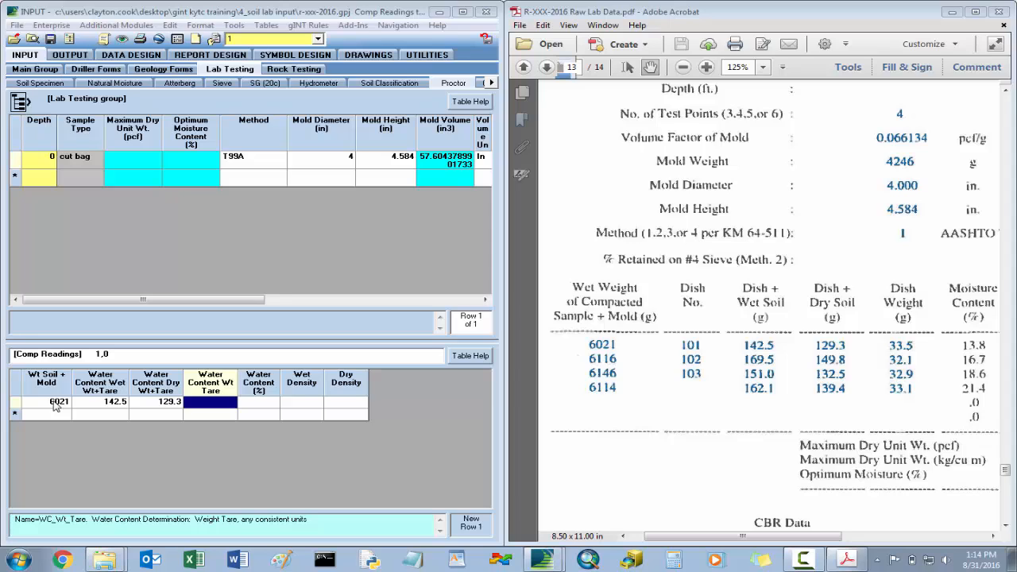
type("33.5")
Step: Add the second compaction reading: soil plus mold 6116, wet weight plus tare 169.5, dry weight plus tare 149.8, tare 32.1
key("Down")
key("Left")
key("Left")
key("Left")
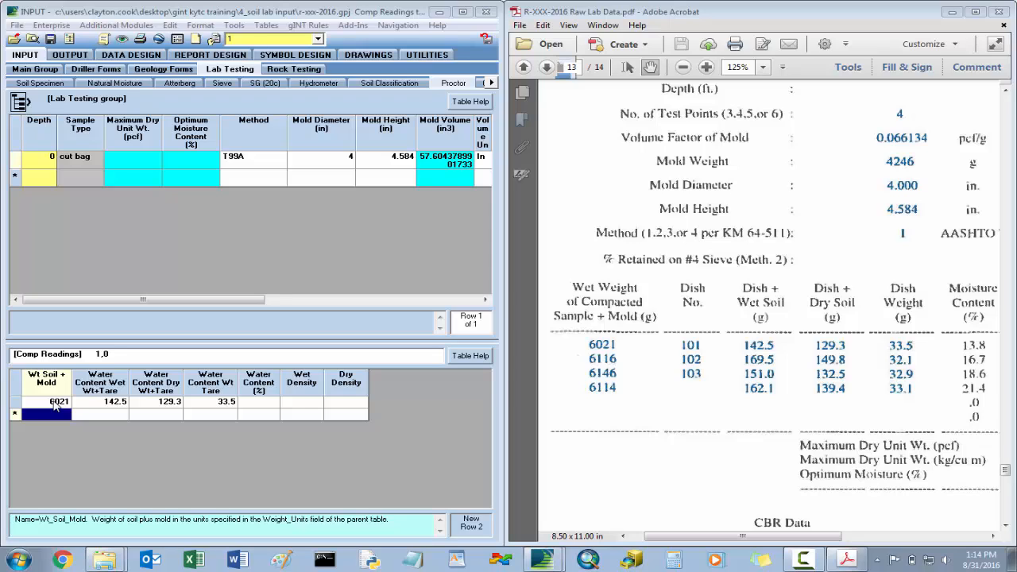
type("6116")
key("Tab")
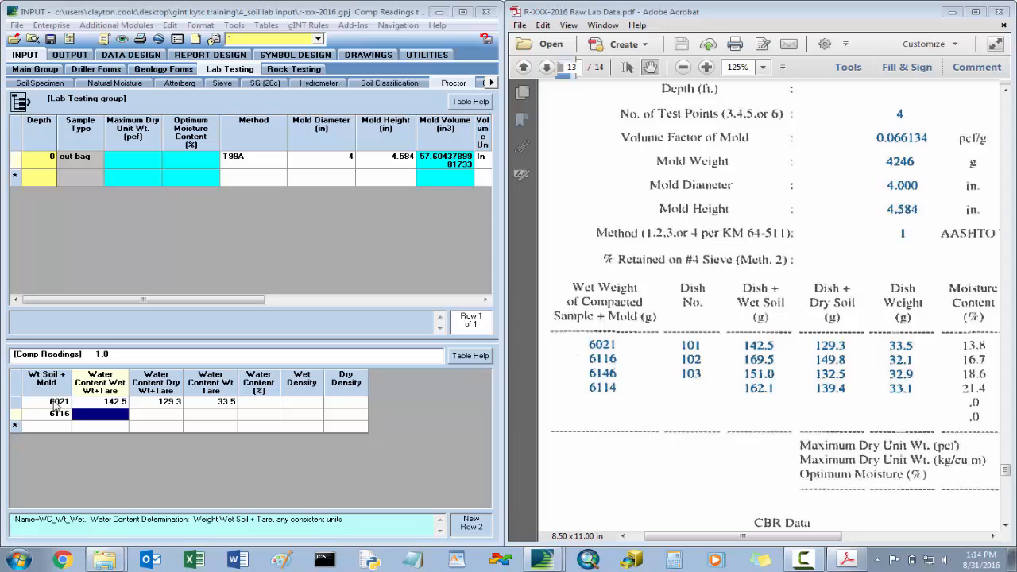
type("169")
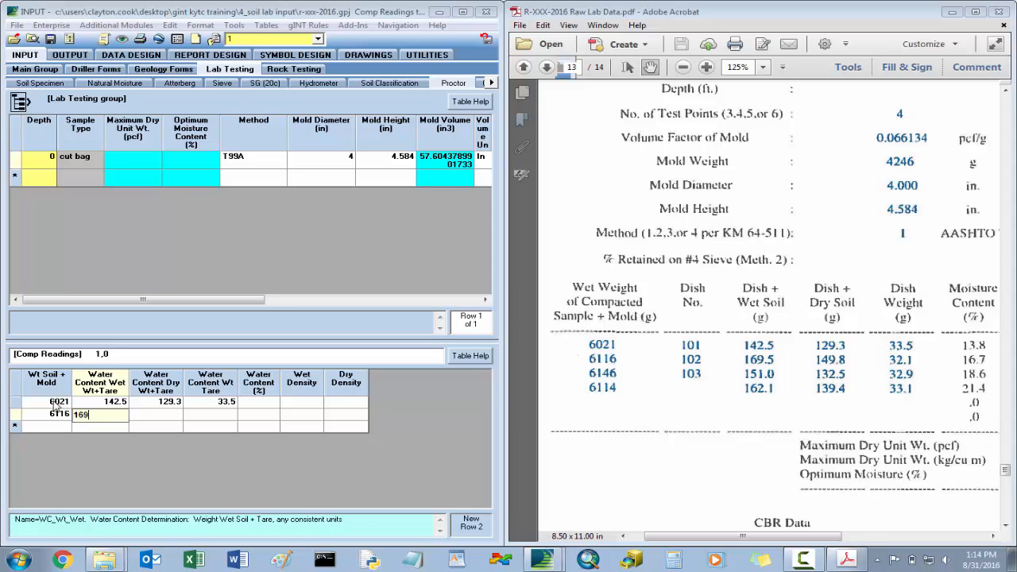
type(".5")
key("Tab")
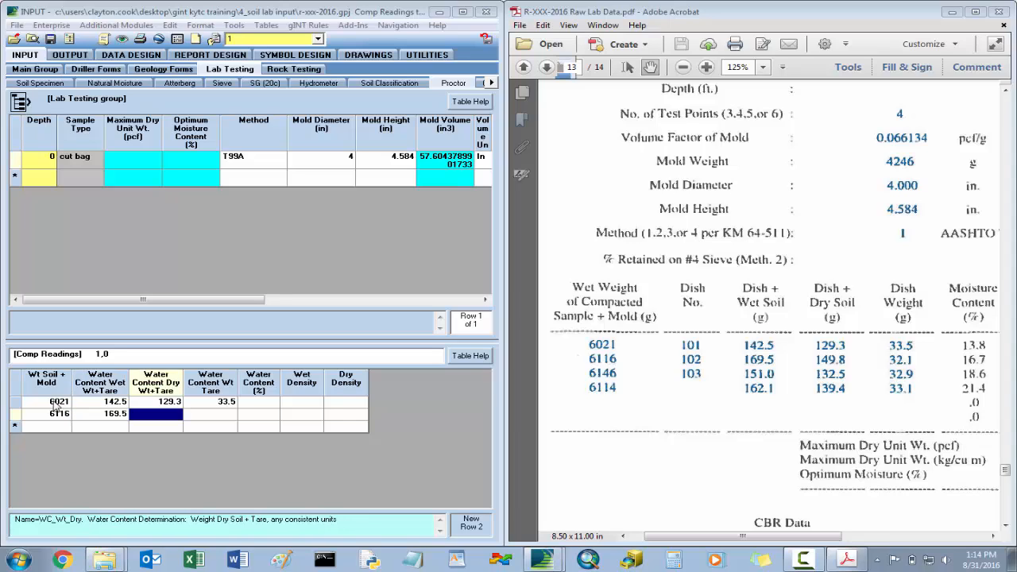
type("149")
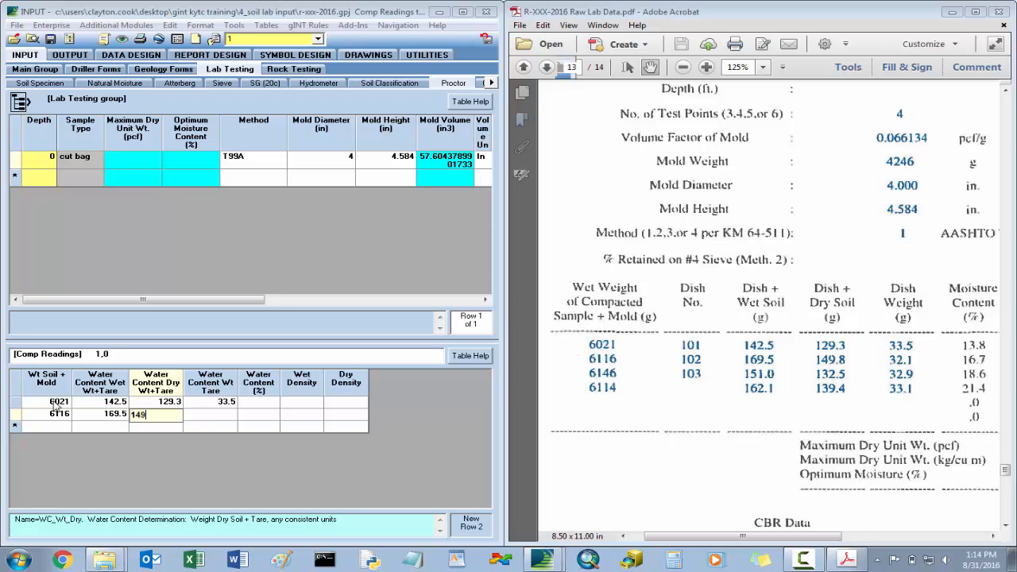
type(".8")
key("Tab")
type("32.1")
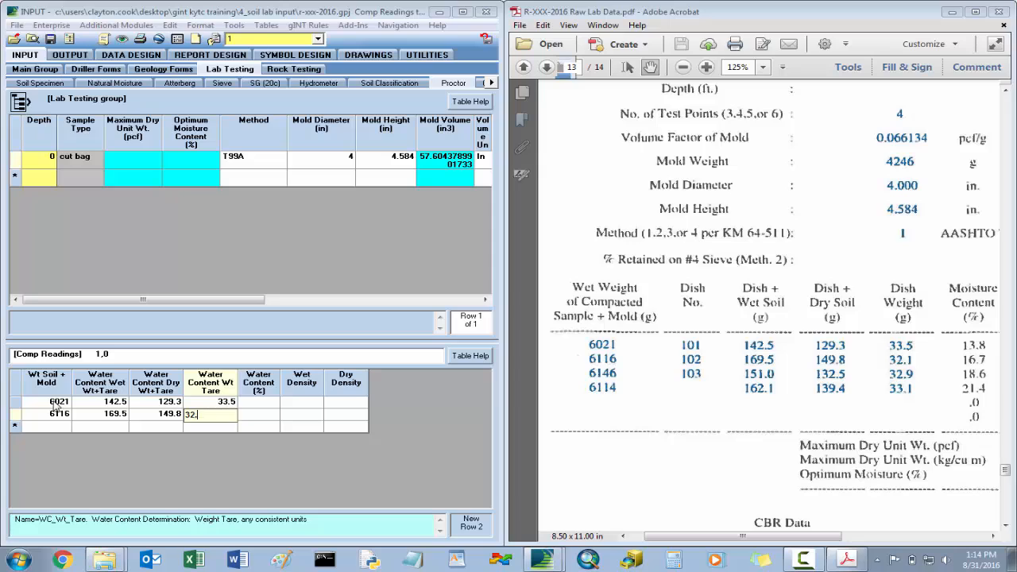
Step: Add the third compaction reading: soil plus mold 6146, wet weight plus tare 151, dry weight plus tare 132.5, tare 32.9
key("Tab")
key("Tab")
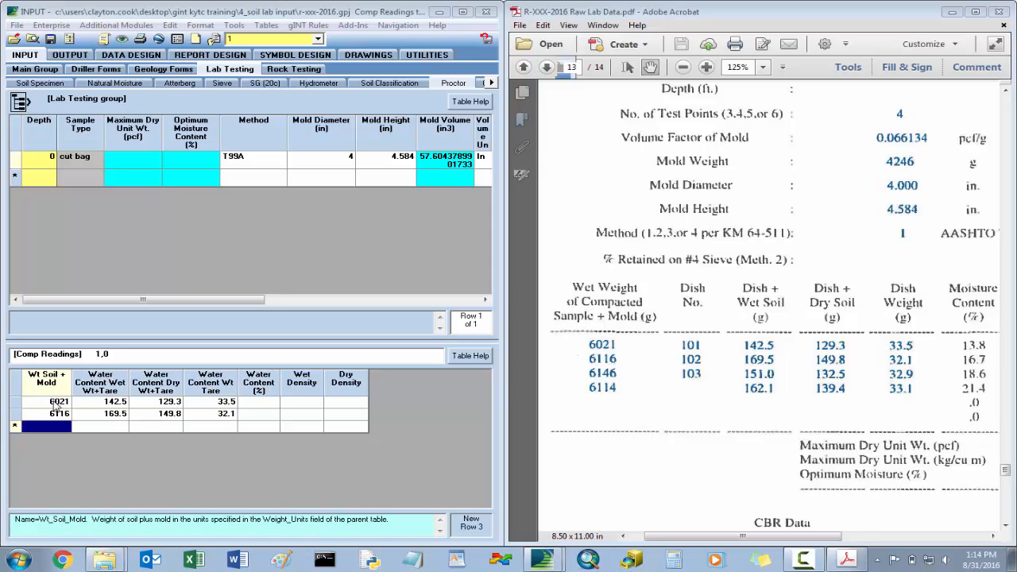
type("61")
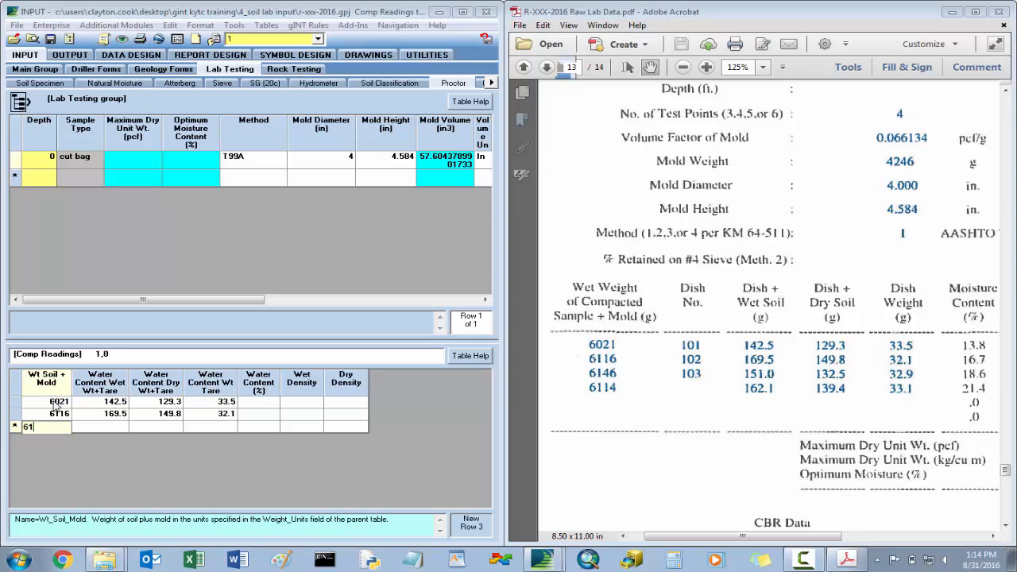
type("46")
key("Tab")
type("151")
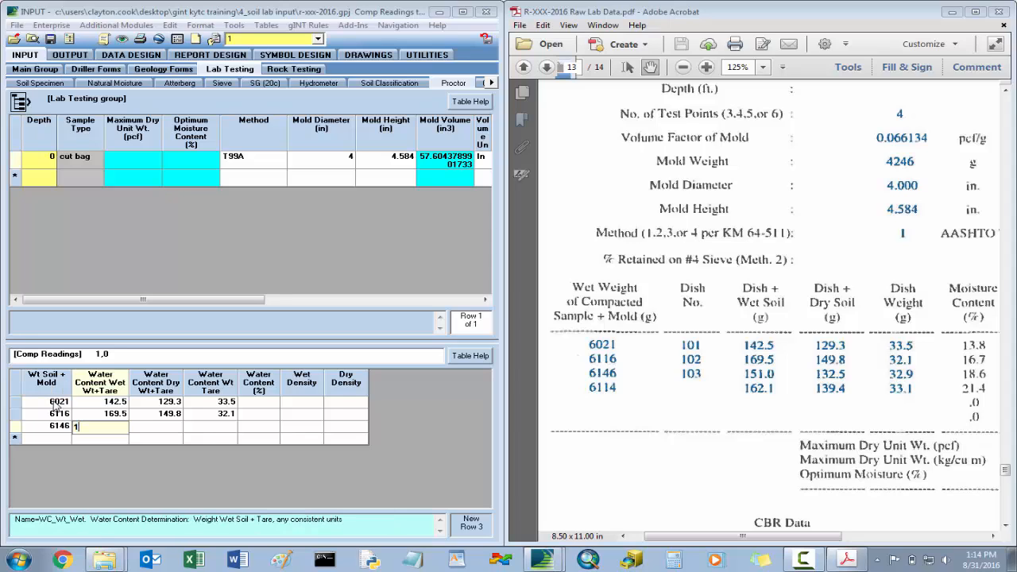
key("Tab")
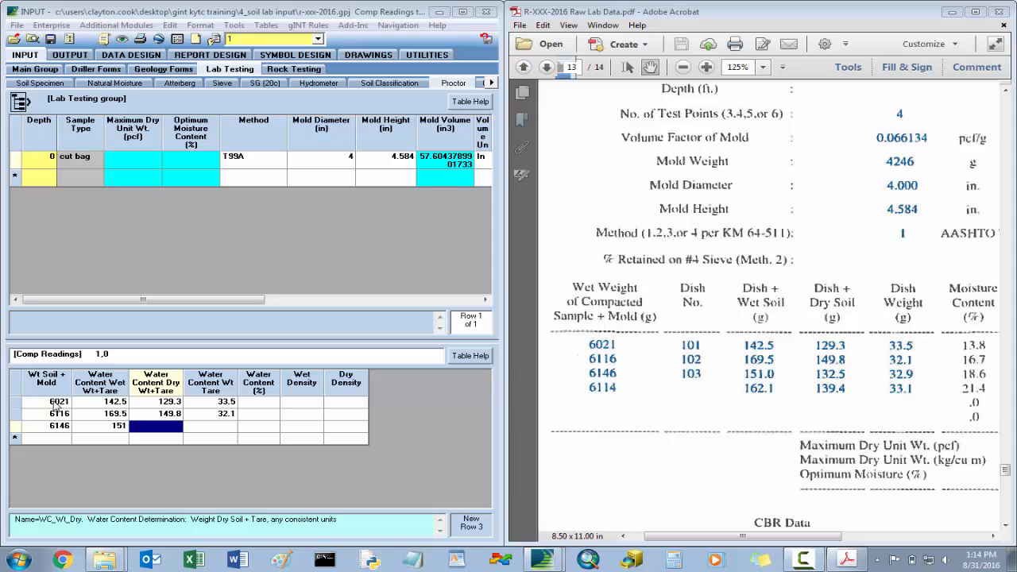
type("132")
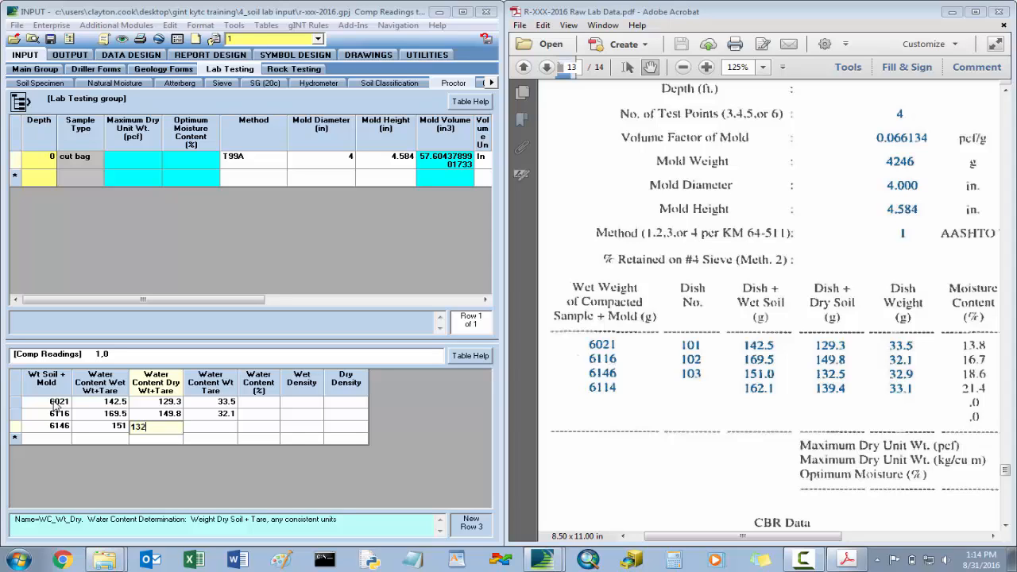
type(".5")
key("Tab")
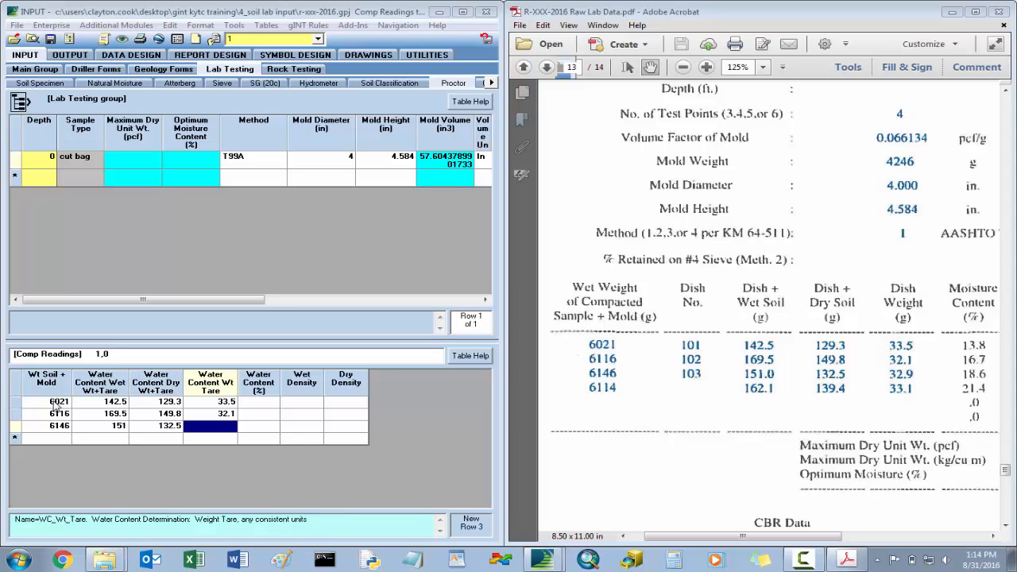
type("32.9")
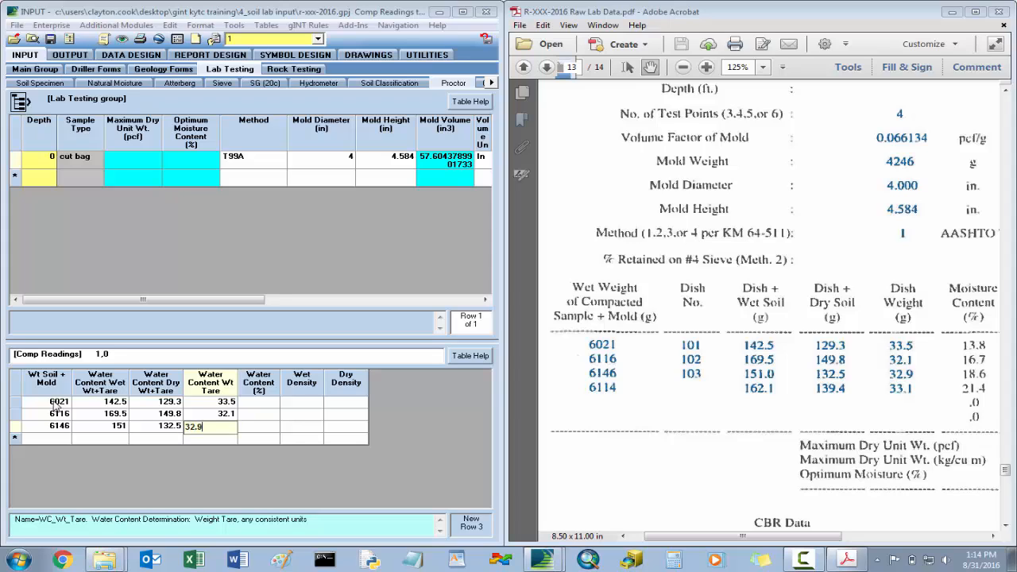
Step: Add the fourth compaction reading (soil plus mold 6114, wet plus tare 162.1, dry plus tare 139.4, tare 33.1) and save the Proctor data
key("Tab")
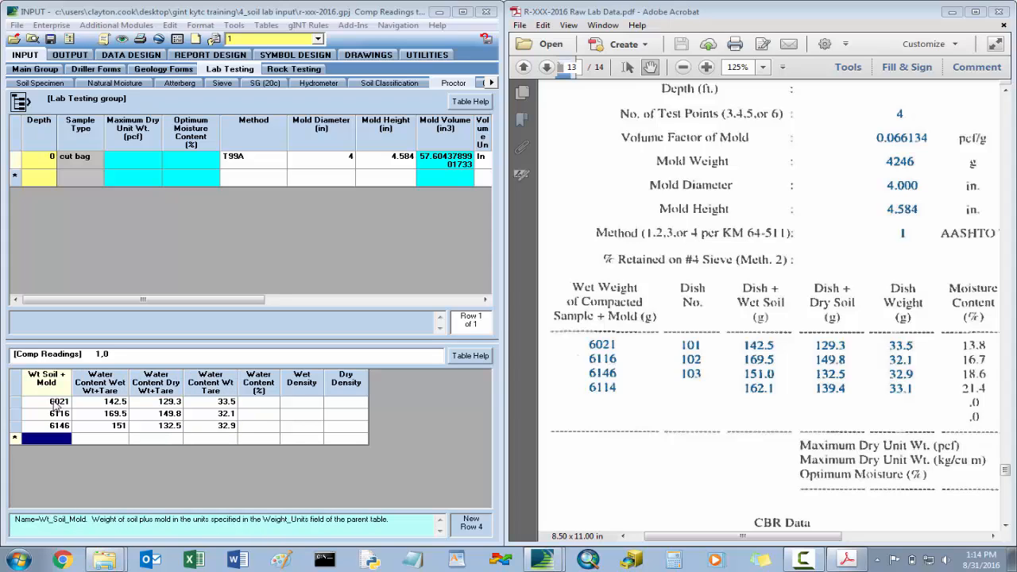
type("61")
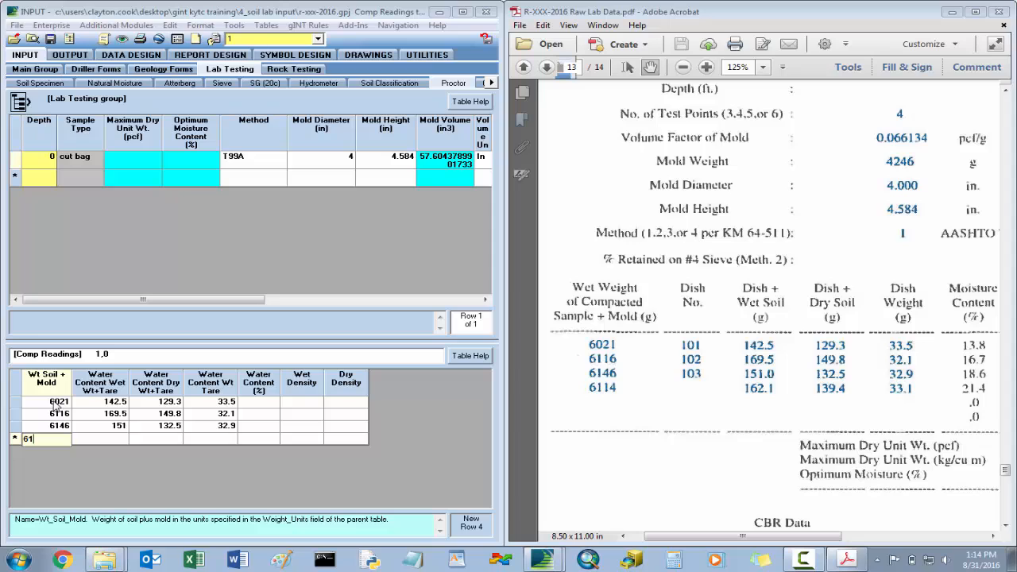
type("14")
key("Tab")
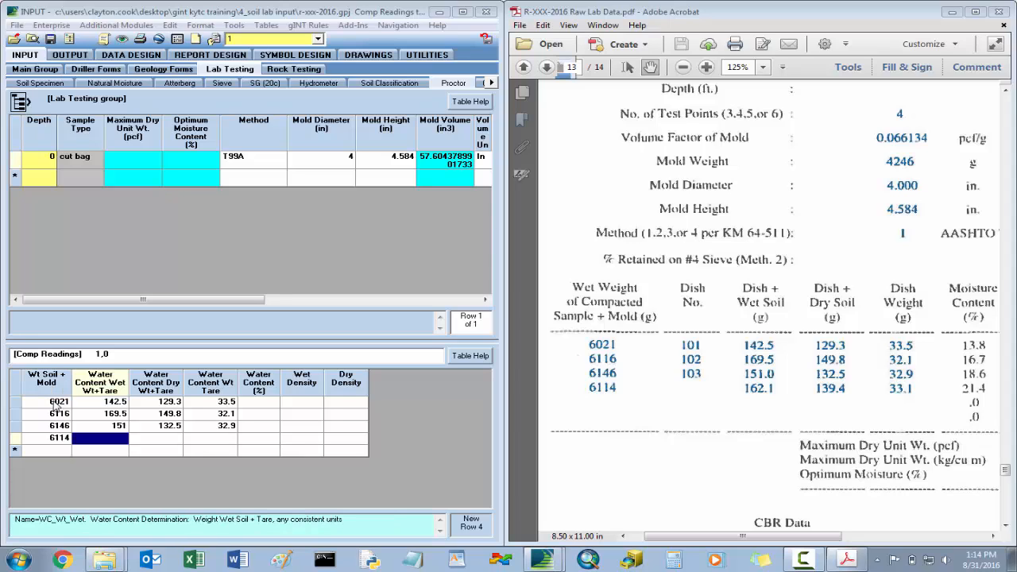
type("16")
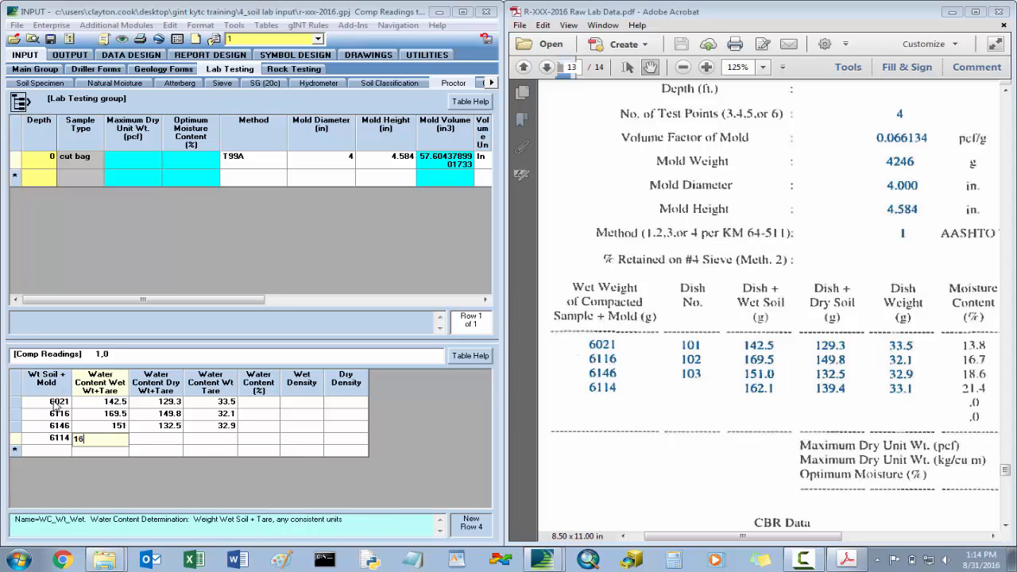
type("2.1")
key("Tab")
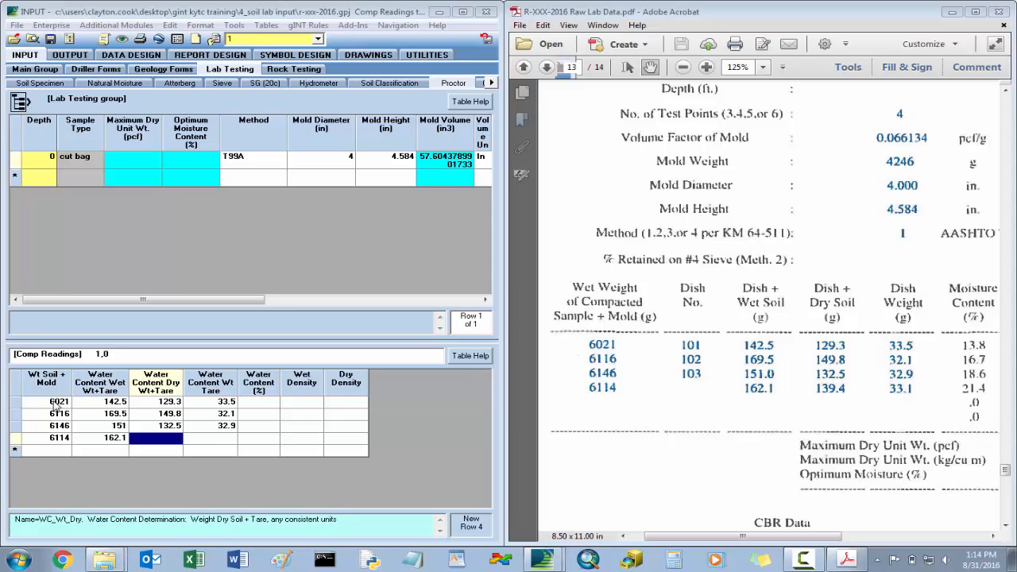
type("139.")
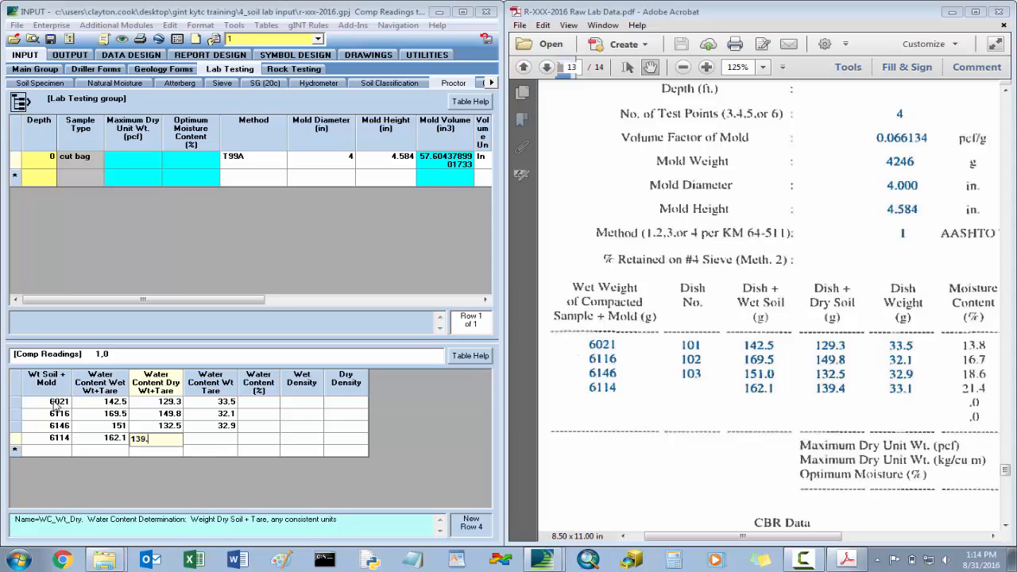
type("4")
key("Tab")
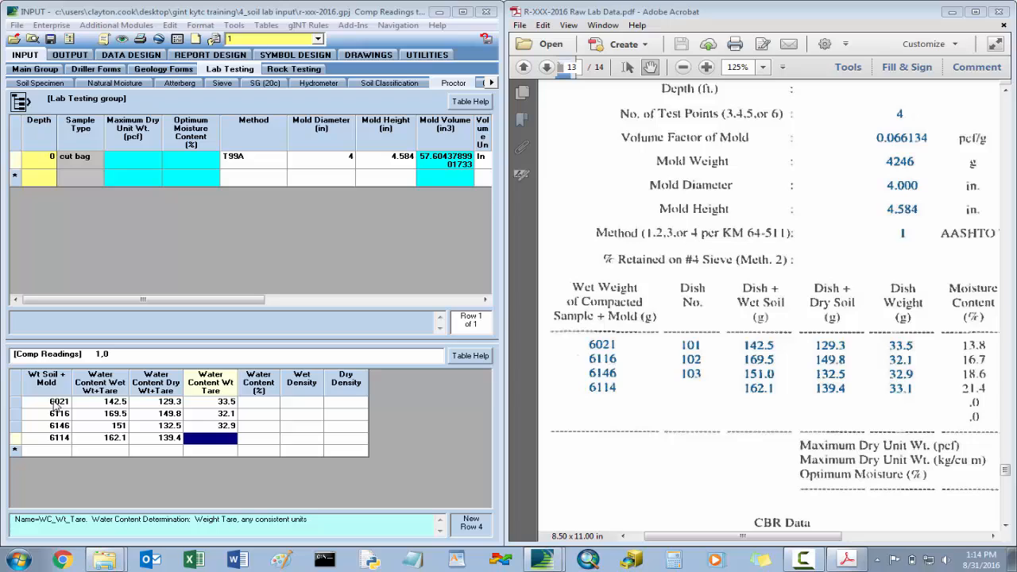
type("33.")
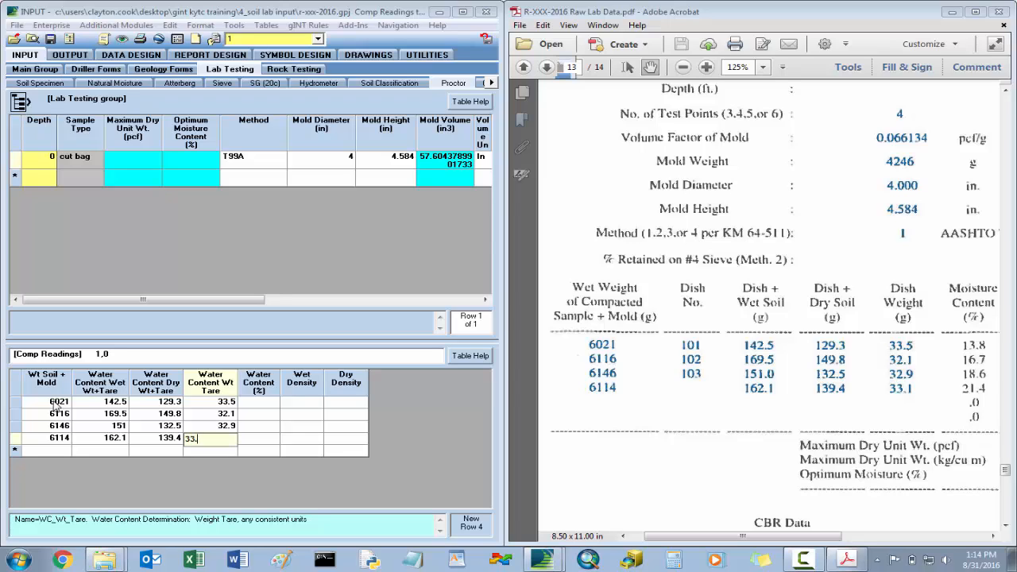
type("1")
key("Up")
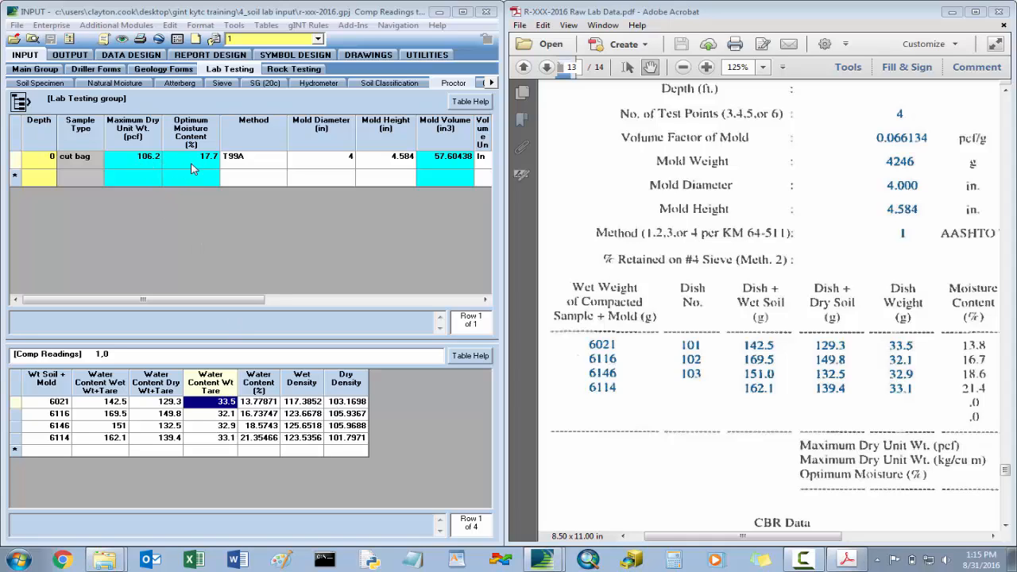
left_click_drag(253, 299, 216, 291)
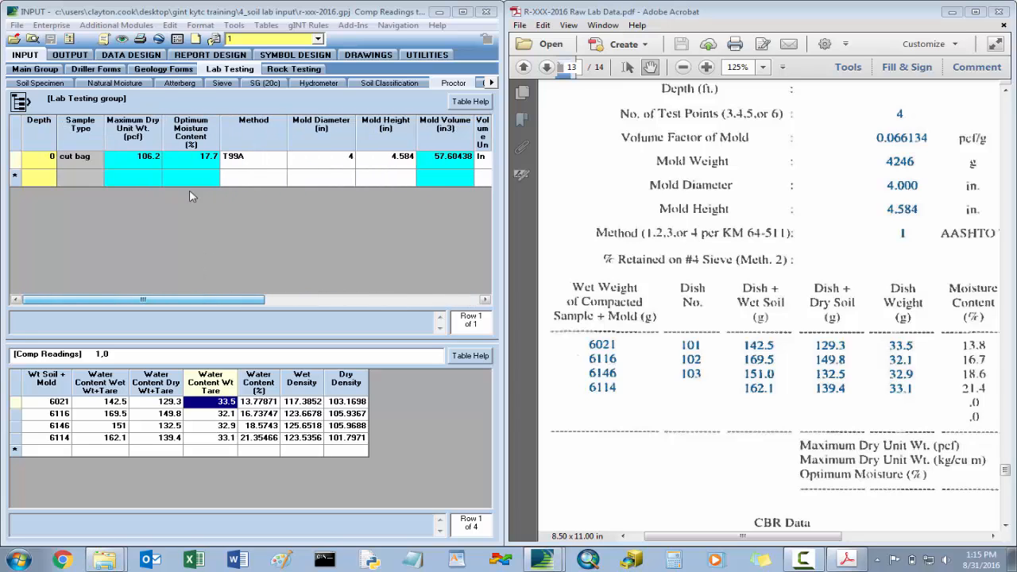
Step: Start a CBR record for the sample at depth 0 with 0 percent plus No. 4
left_click(491, 82)
left_click(491, 83)
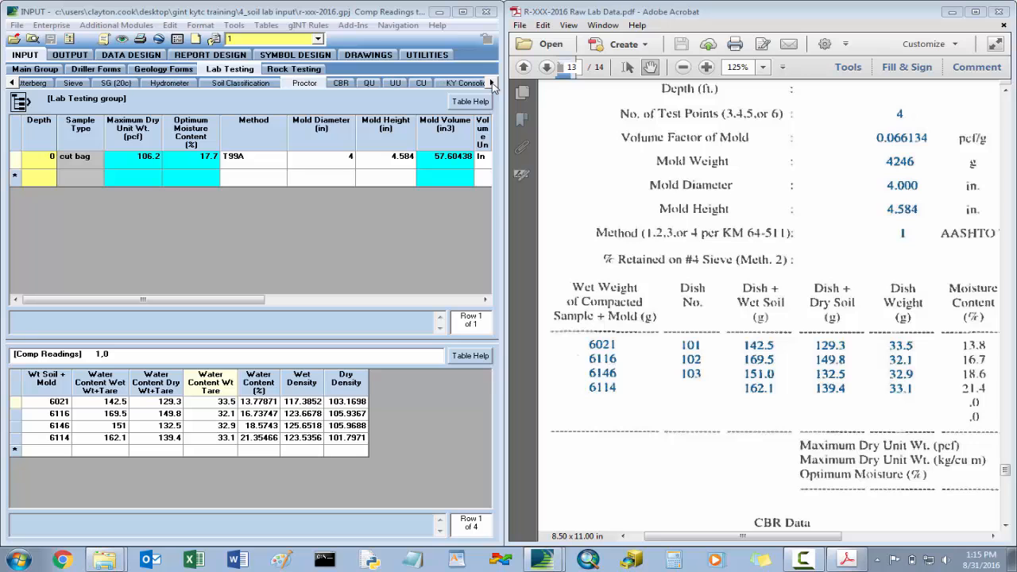
left_click(352, 83)
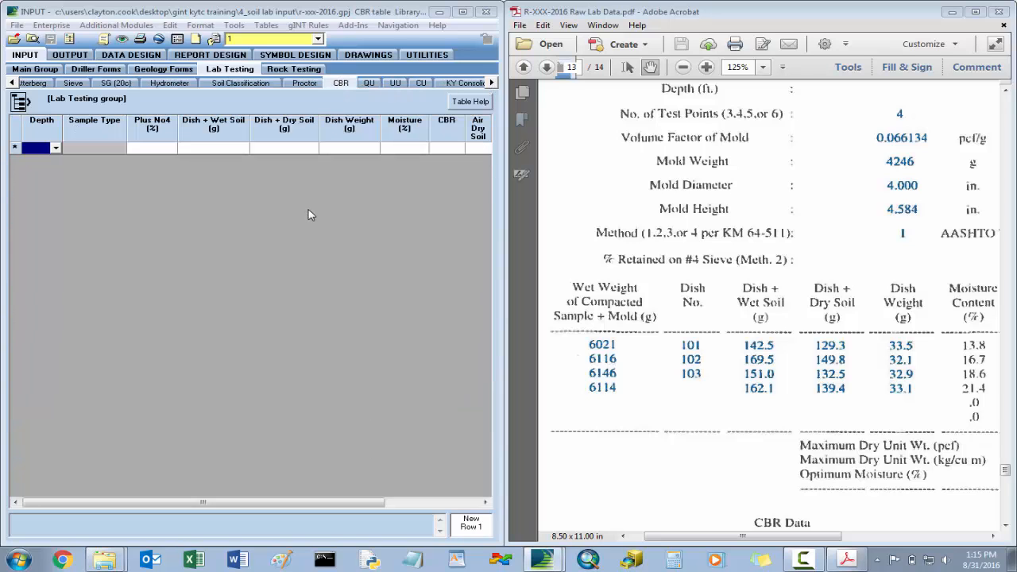
left_click_drag(864, 392, 696, 350)
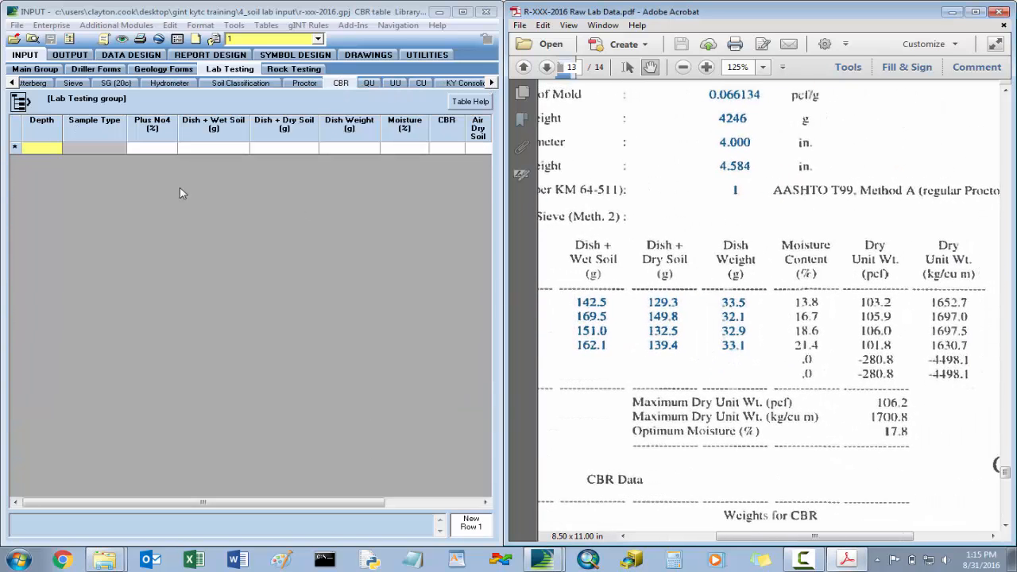
left_click(44, 154)
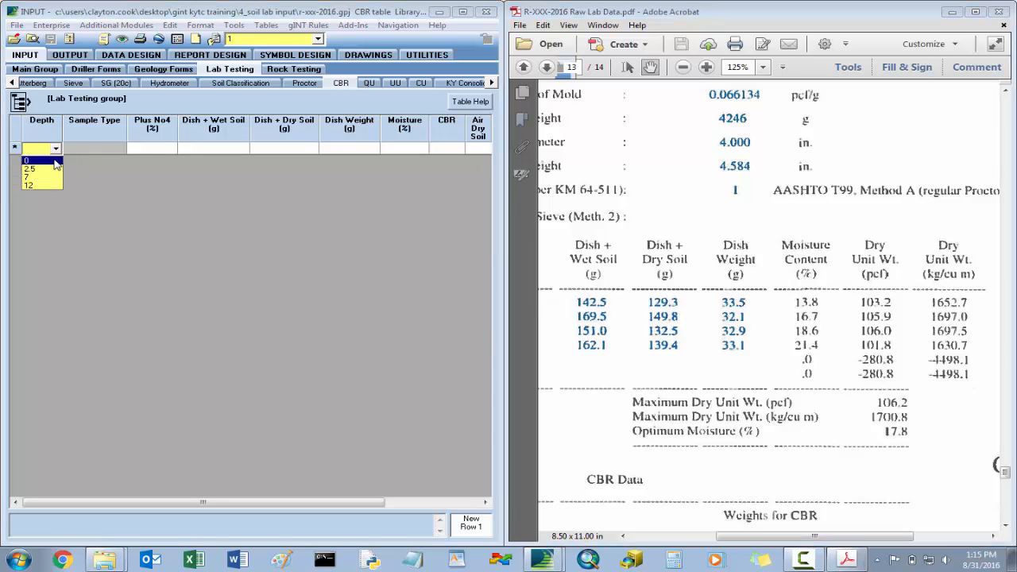
left_click(153, 150)
left_click(164, 150)
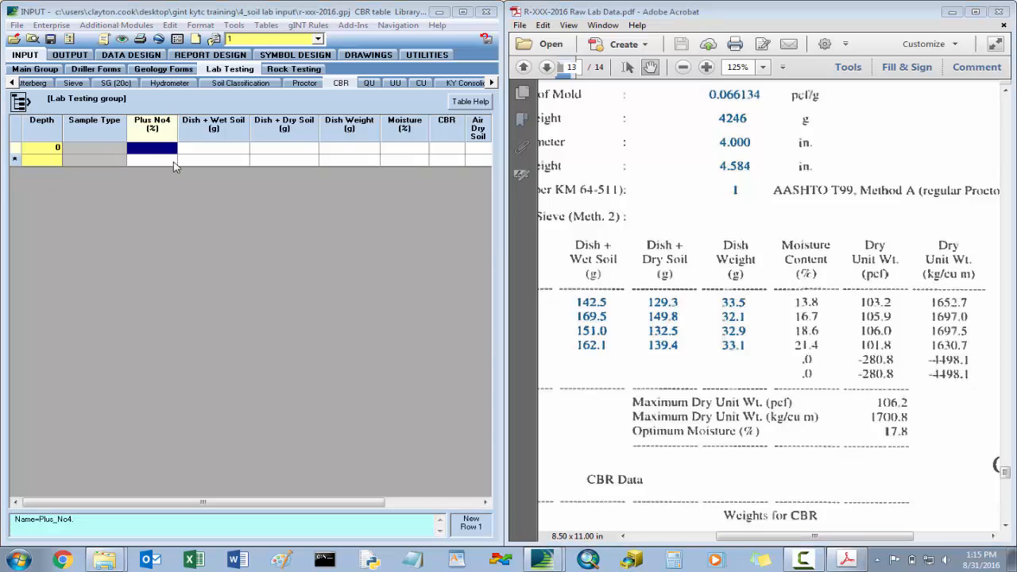
type("0")
key("Tab")
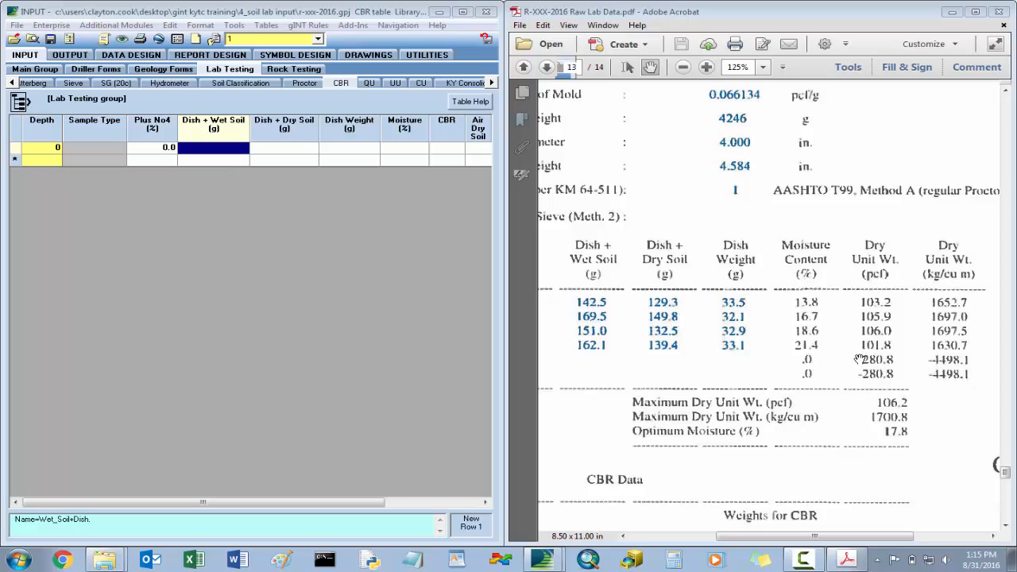
Step: Enter the CBR hygroscopic moisture weights from the PDF: dish plus wet soil 154.3 g and dish plus dry soil 148.6 g
left_click_drag(826, 390, 846, 334)
left_click_drag(792, 396, 852, 326)
left_click_drag(763, 380, 862, 309)
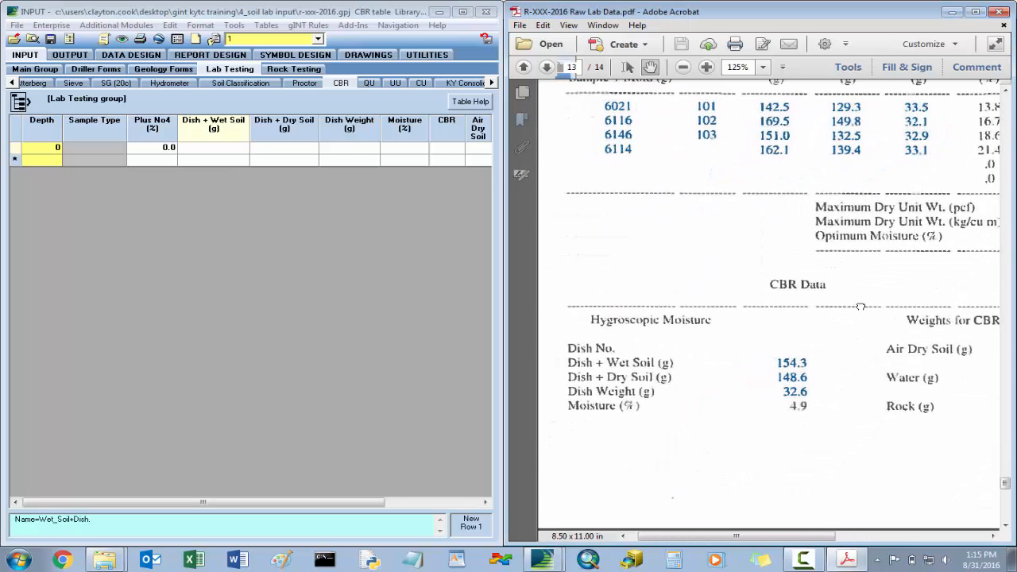
left_click(229, 152)
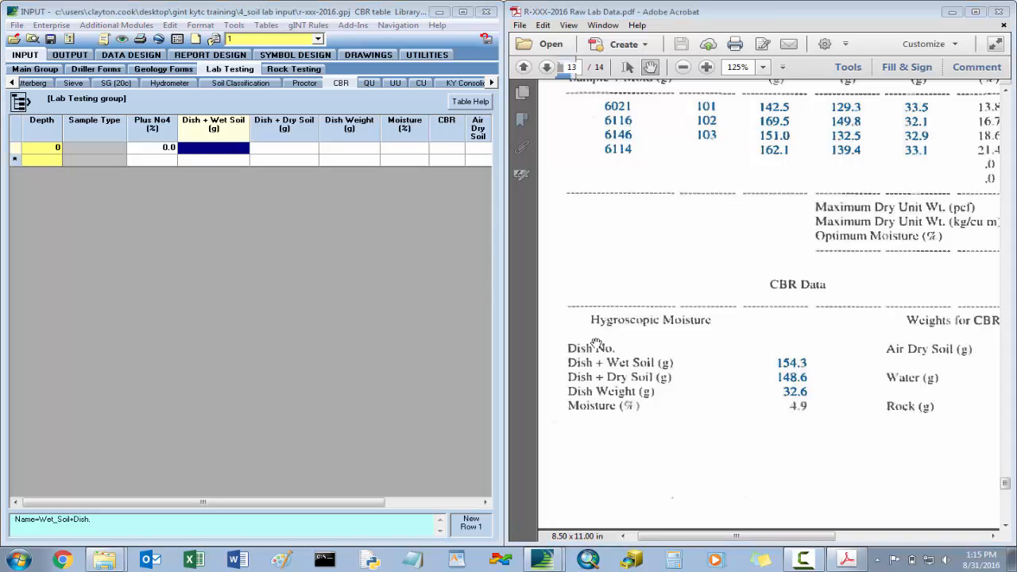
type("1")
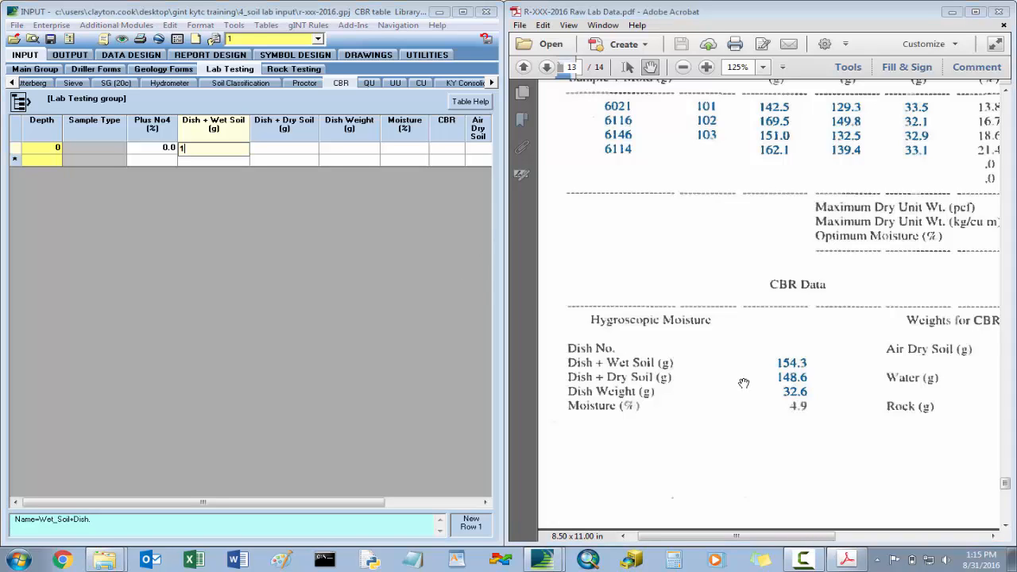
type("54.3")
key("Tab")
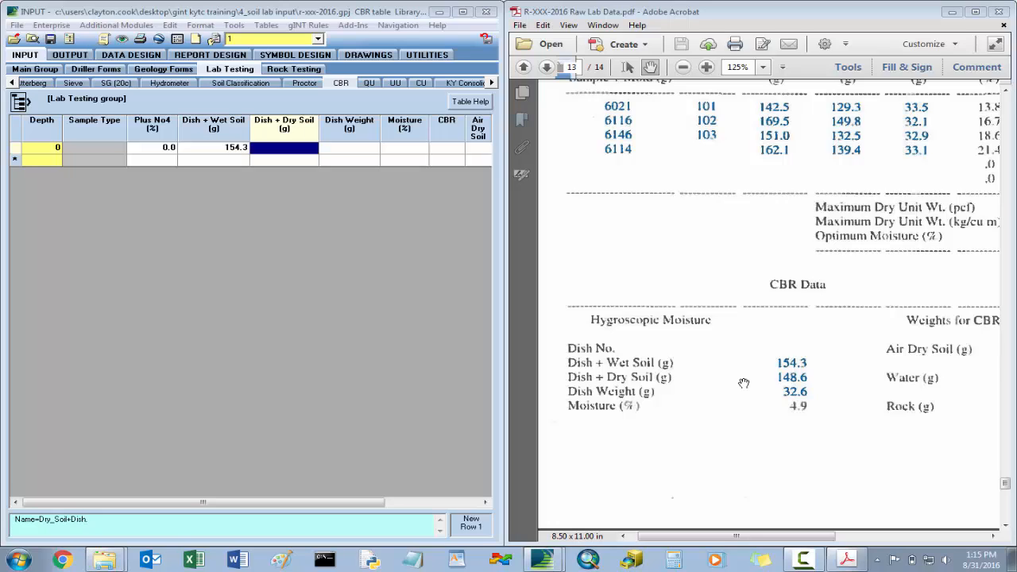
type("148")
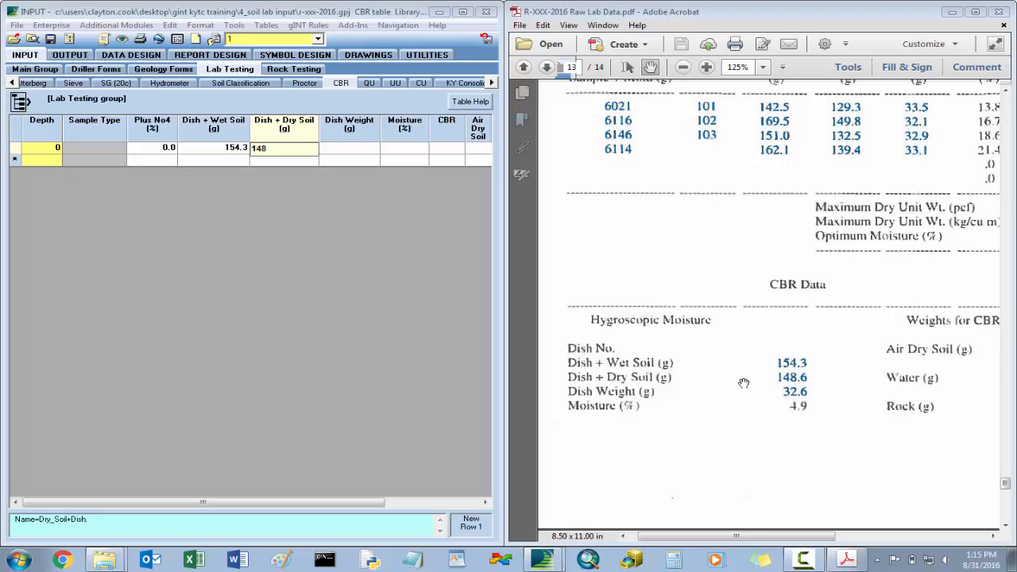
type(".6")
key("Tab")
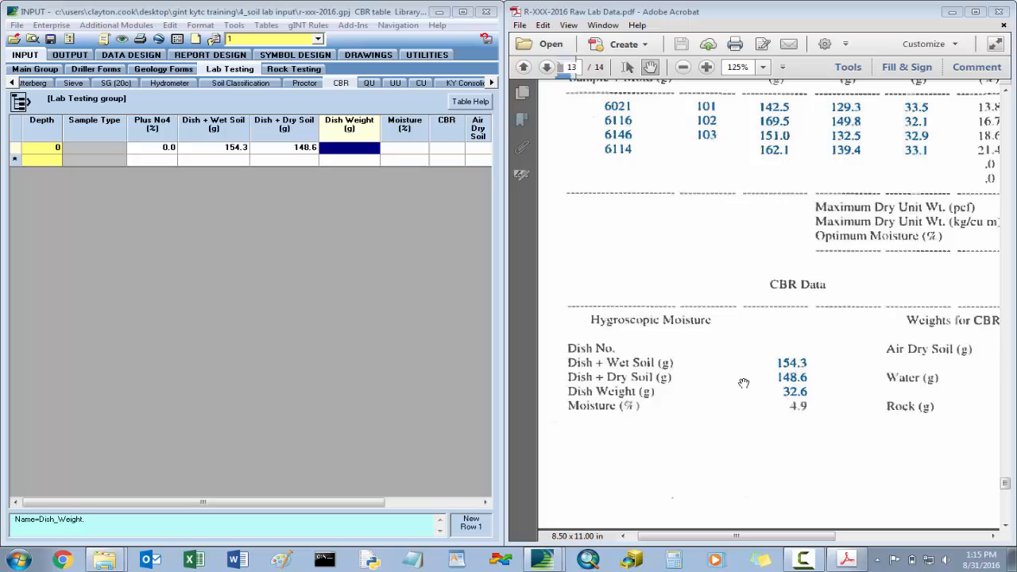
Step: Set the CBR record's dish weight to 32.6 g and its moisture to 4.9 percent
type("32.6")
key("Tab")
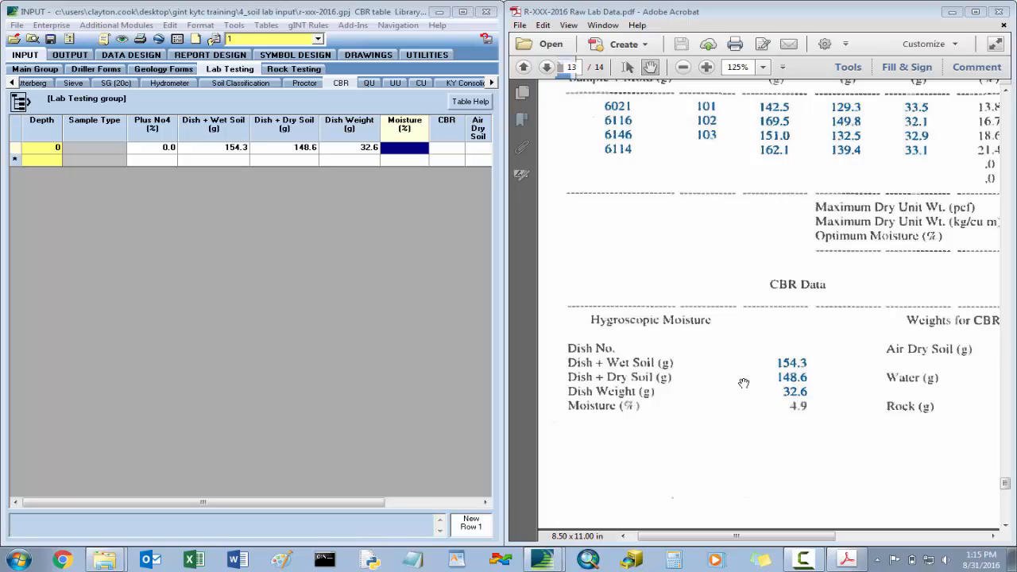
type("4.9")
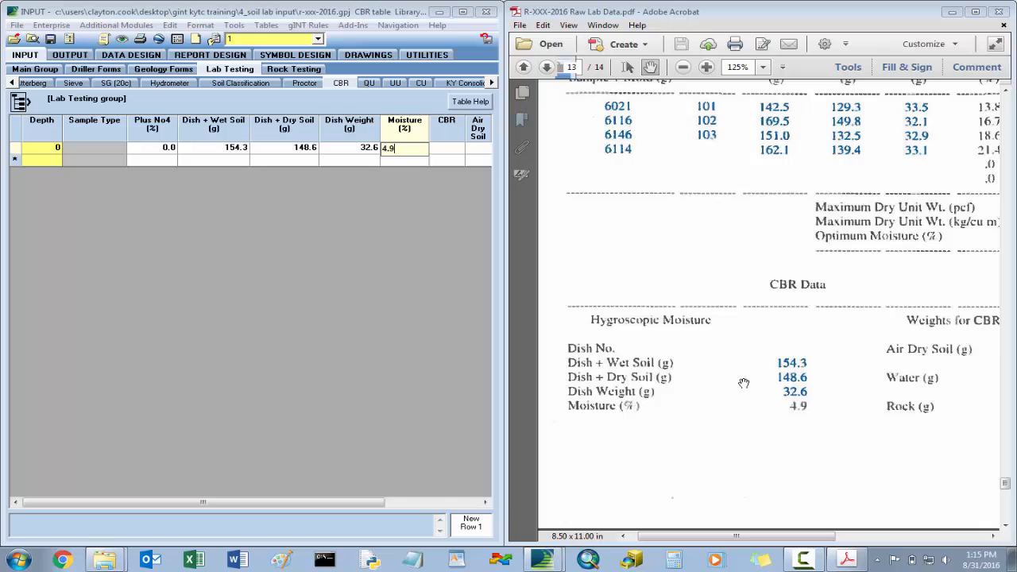
key("Tab")
Step: Enter the handwritten CBR value 1.2 from the PDF in the depth 0 record
key("Tab")
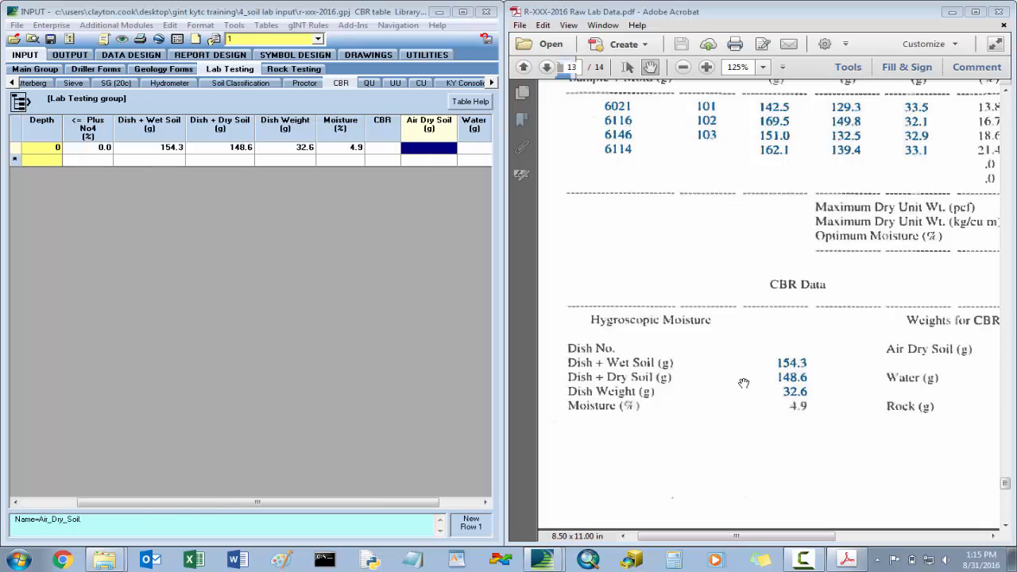
key("Left")
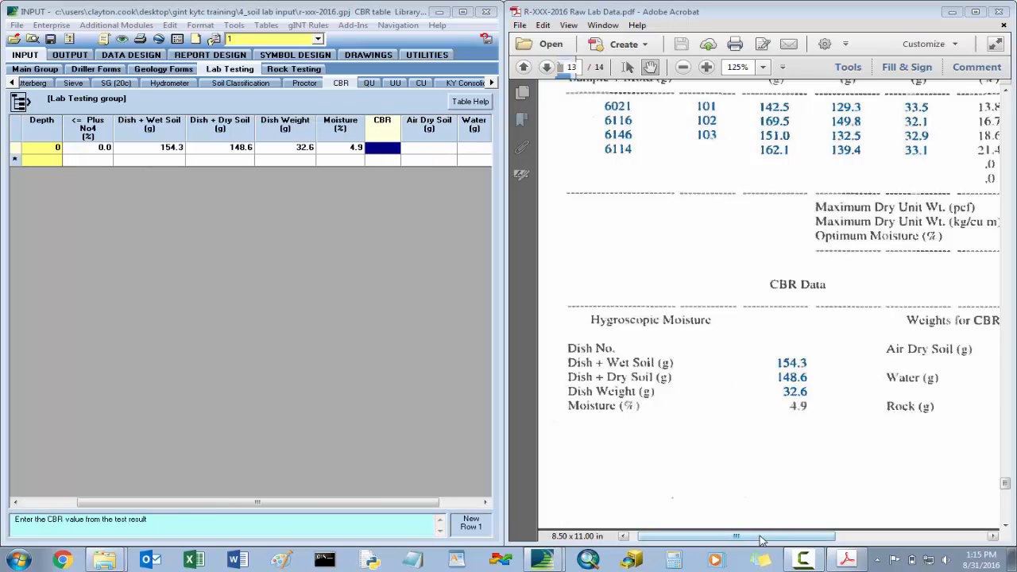
left_click_drag(761, 536, 912, 537)
left_click(393, 149)
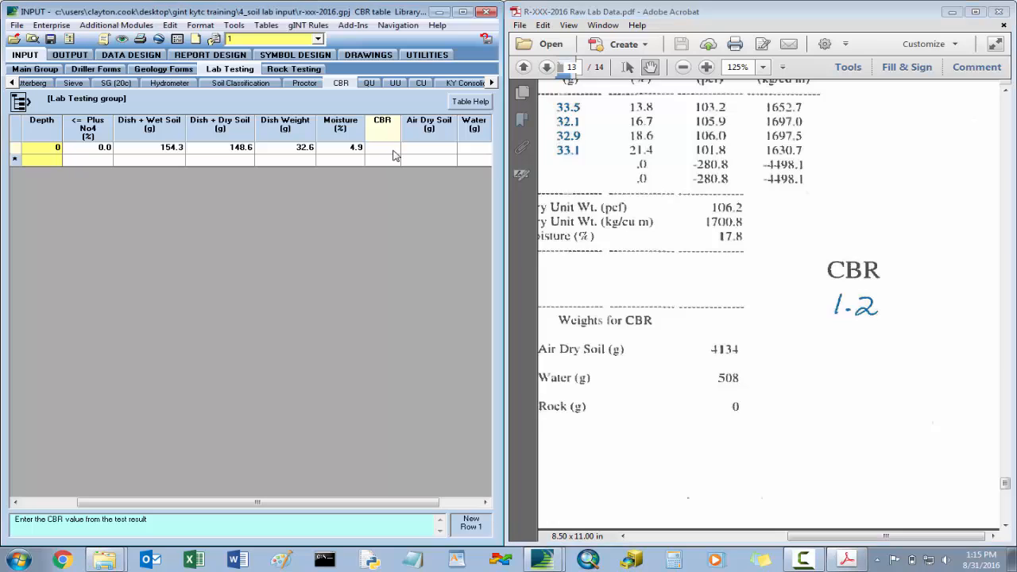
type("1.2")
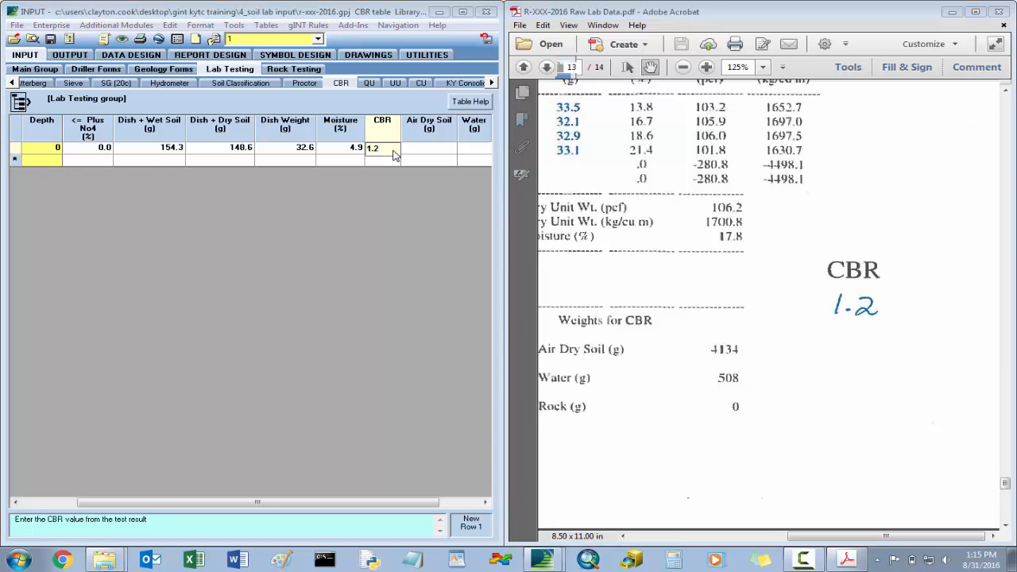
key("Tab")
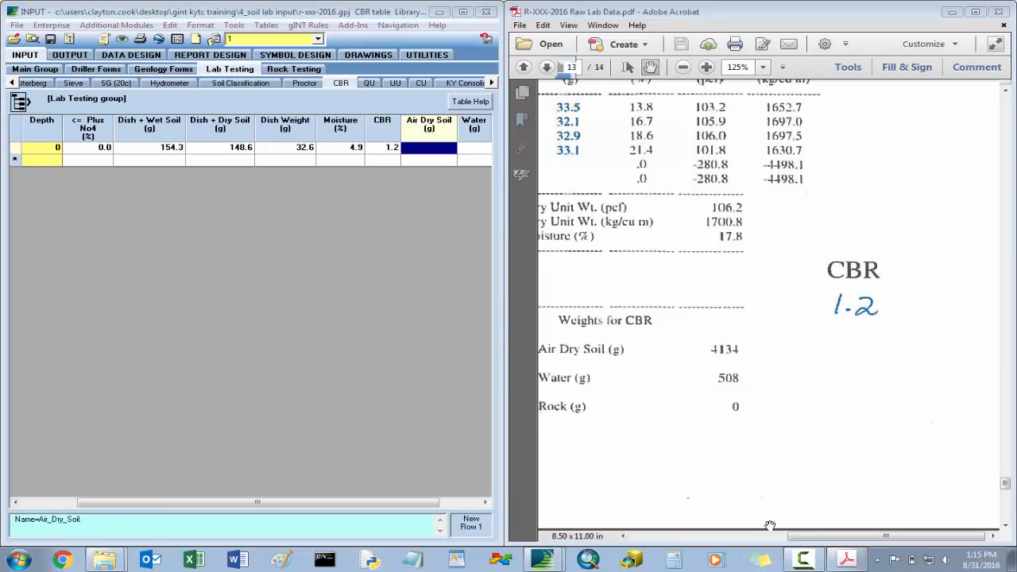
Step: Enter the weights for CBR: air dry soil 4134 g, water 506 g and rock 0 g
left_click_drag(804, 537, 791, 540)
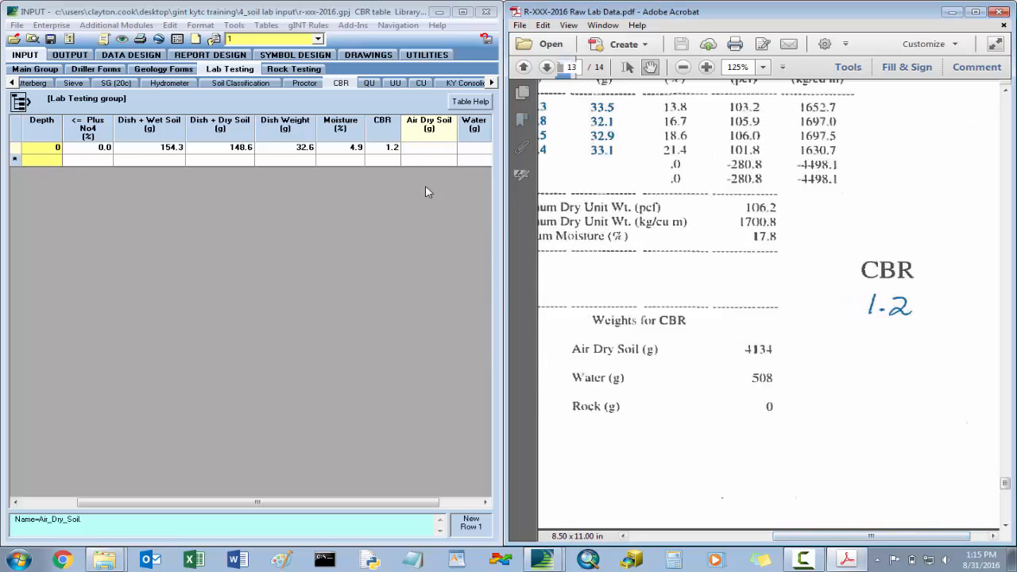
left_click(430, 151)
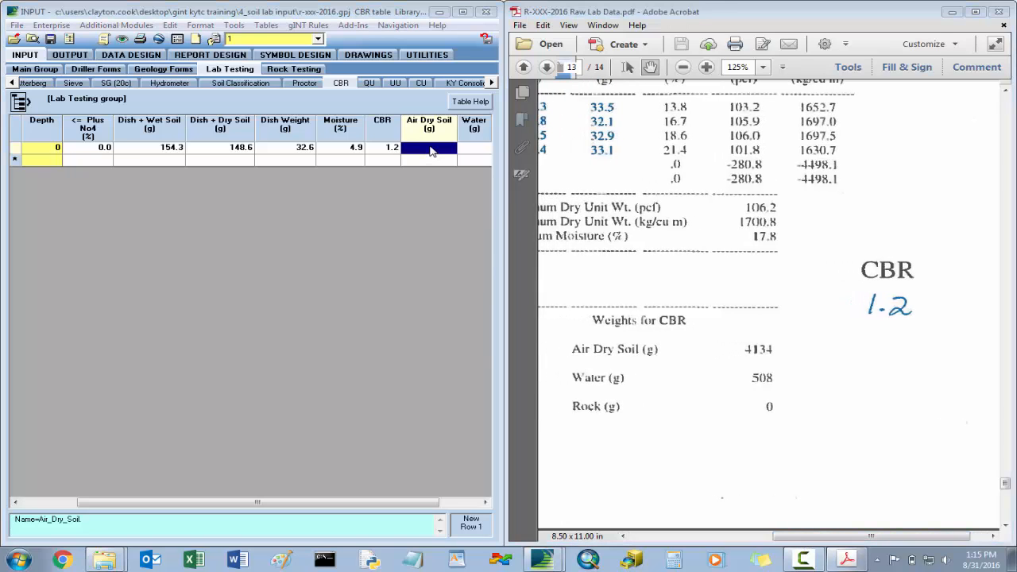
type("4134")
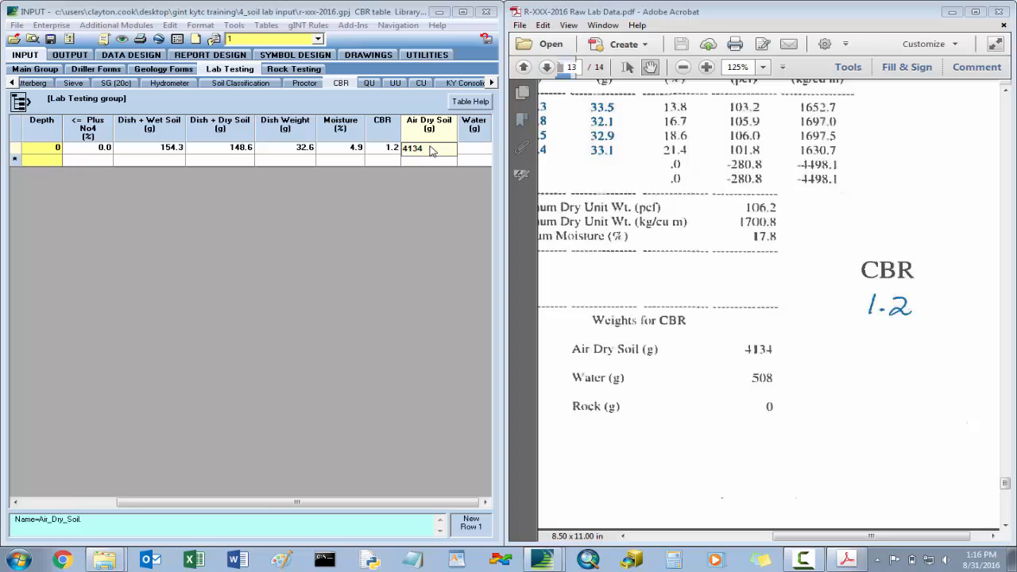
key("Tab")
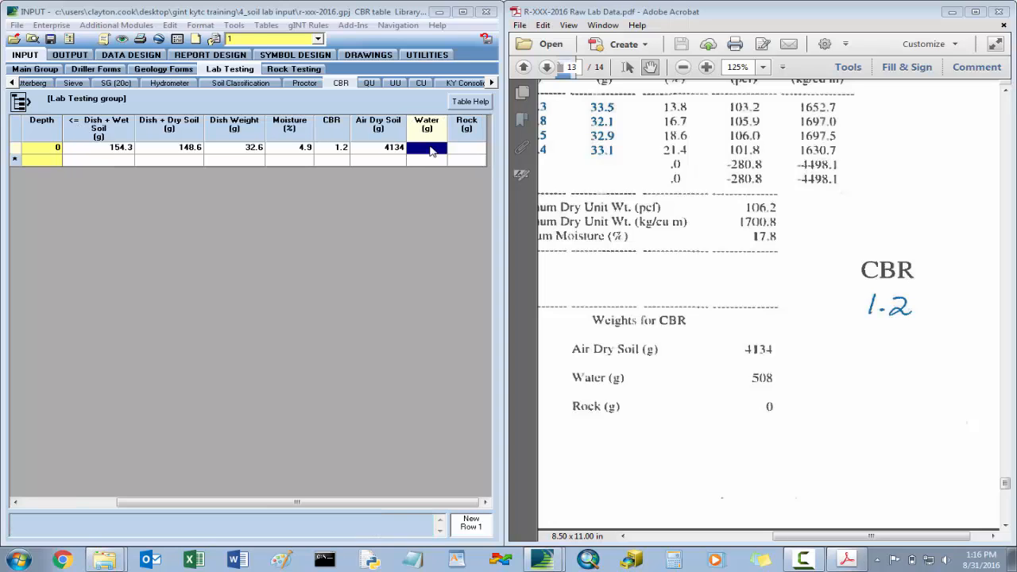
type("506")
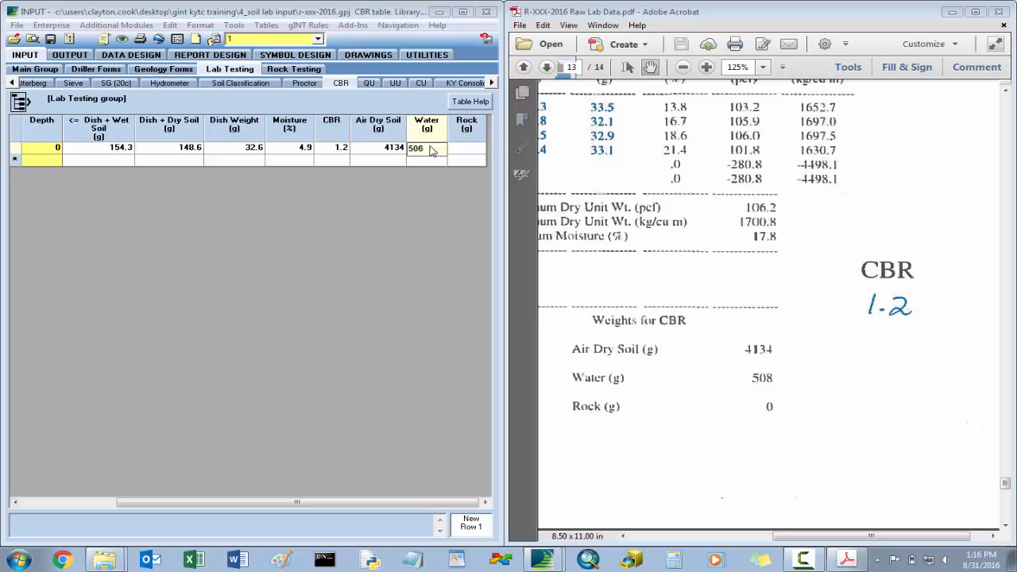
key("Tab")
type("0")
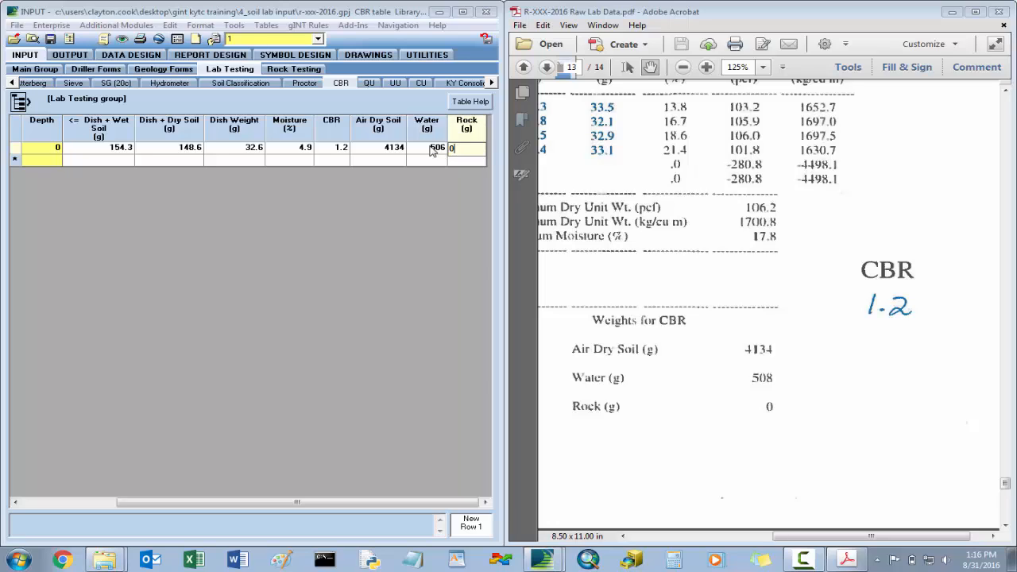
key("Return")
Step: Save the CBR data and return to the record's first columns
key("Left")
key("Left")
key("Left")
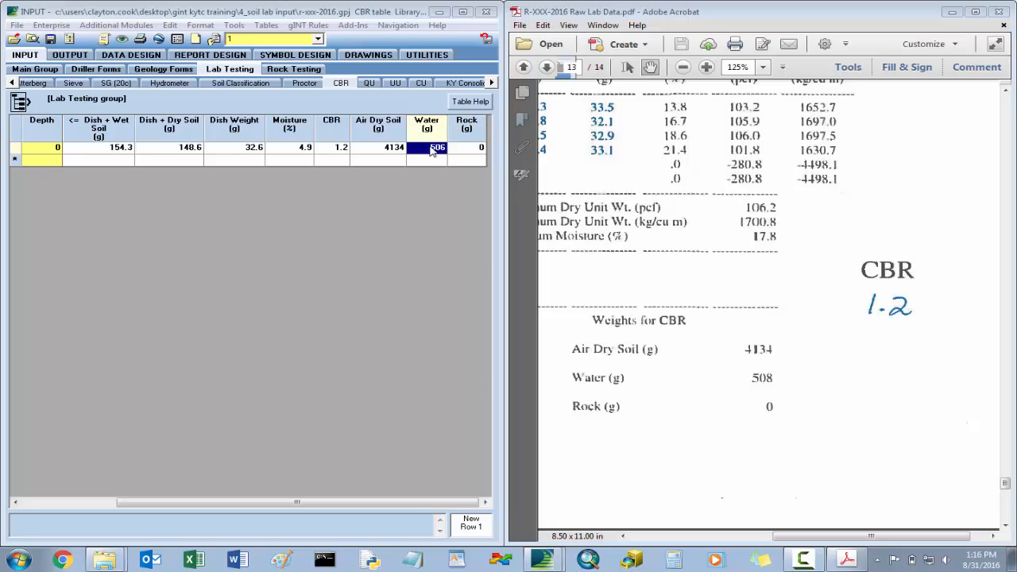
left_click(50, 39)
left_click_drag(356, 505, 263, 503)
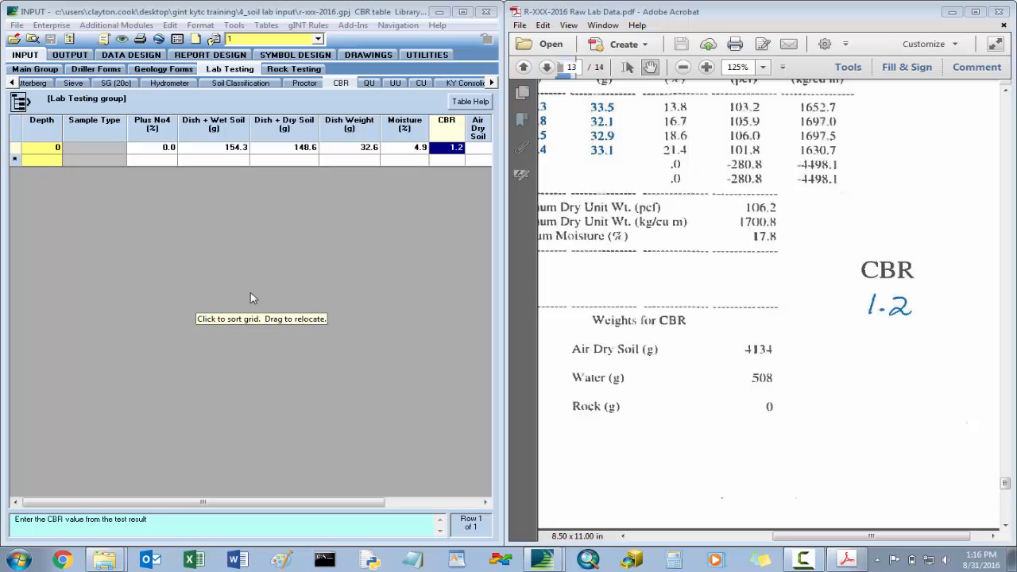
Step: Return to the soil specimen table and display the specimens of hole 2
left_click(11, 83)
left_click(12, 83)
left_click(38, 84)
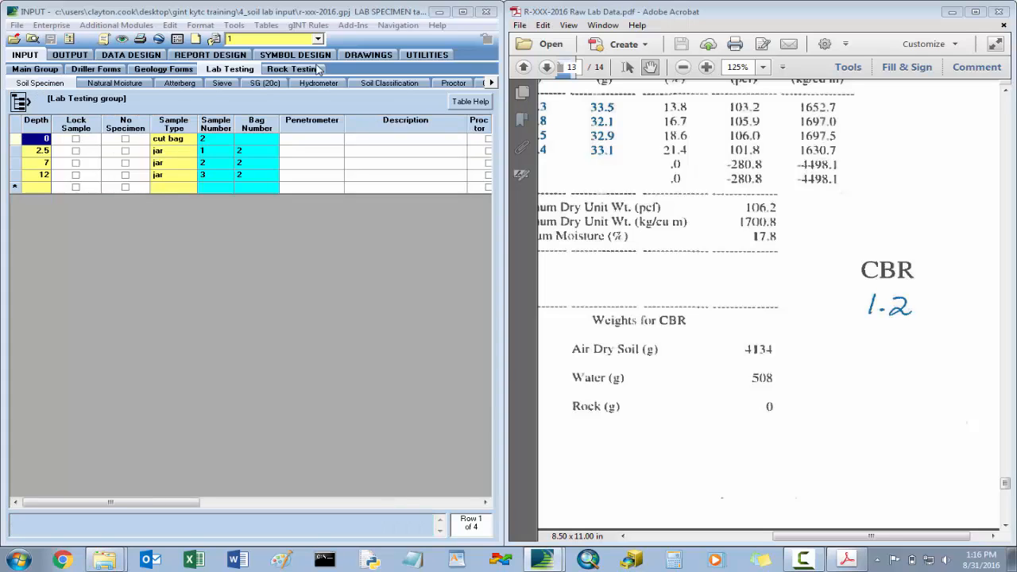
left_click(318, 39)
left_click(255, 74)
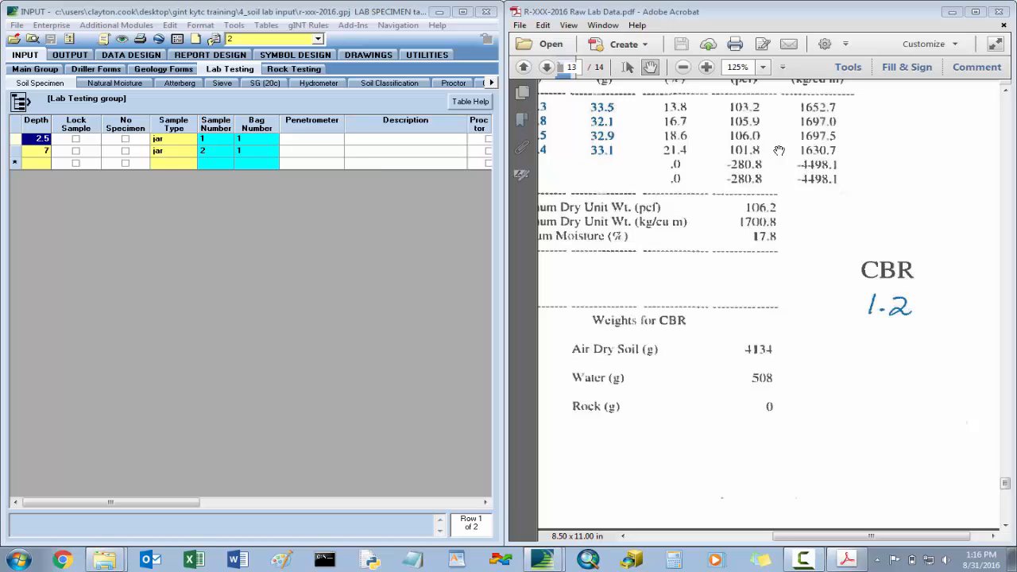
Step: Examine the handwritten moisture weights for holes H-2 to H-4 on page 4 of the raw lab data PDF
left_click_drag(1007, 486, 1003, 217)
left_click_drag(825, 225, 888, 167)
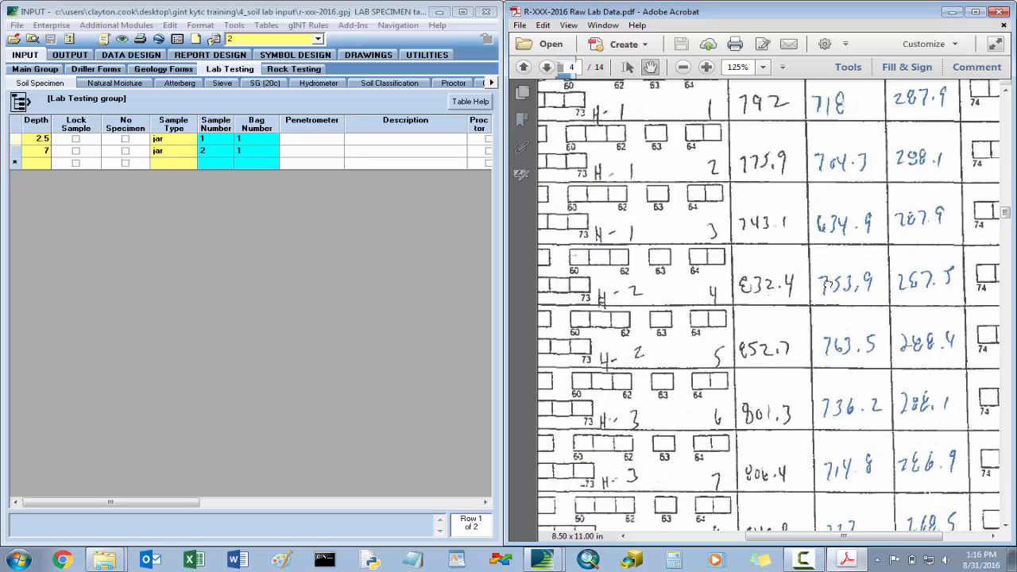
left_click_drag(819, 313, 827, 193)
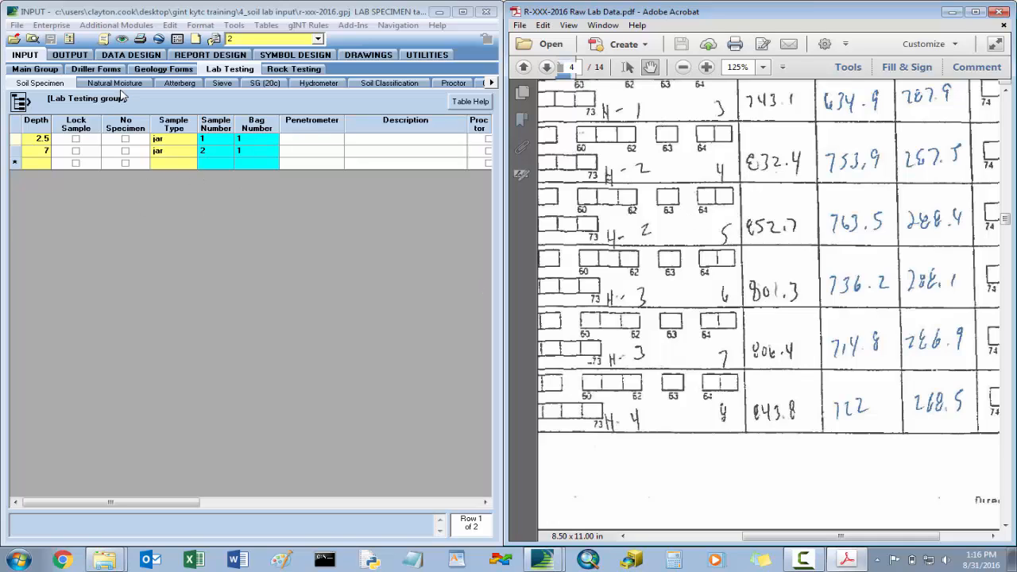
Step: Display hole 3's soil specimens, check its Profile Holes entry in the driller forms, and return to the lab specimens
left_click(321, 39)
left_click(236, 92)
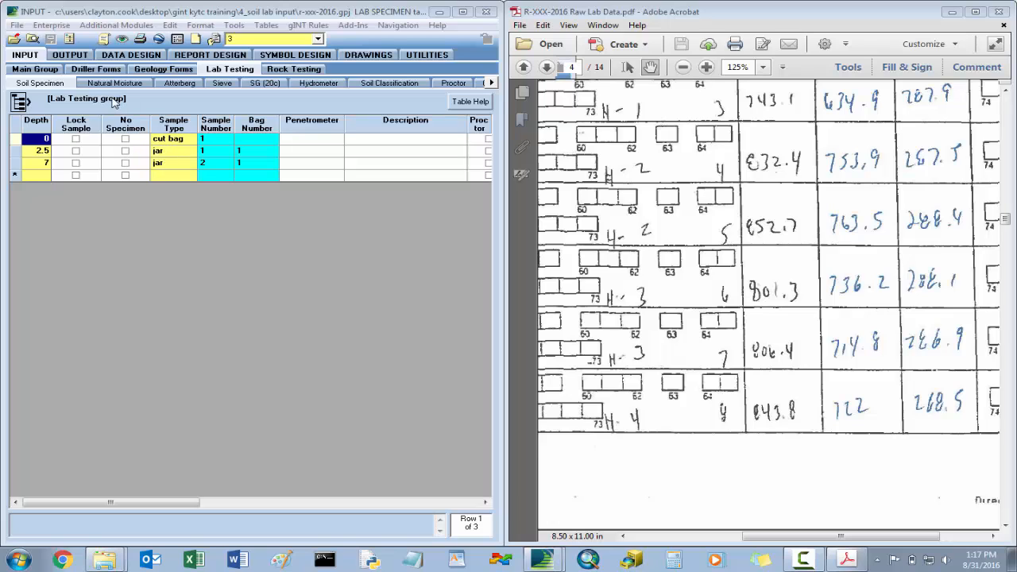
left_click(96, 70)
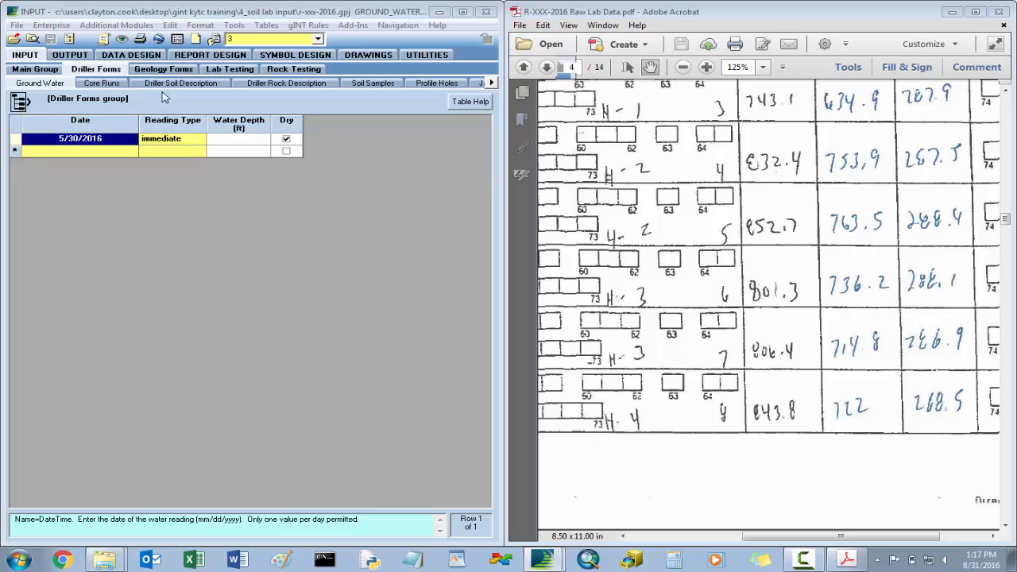
left_click(438, 83)
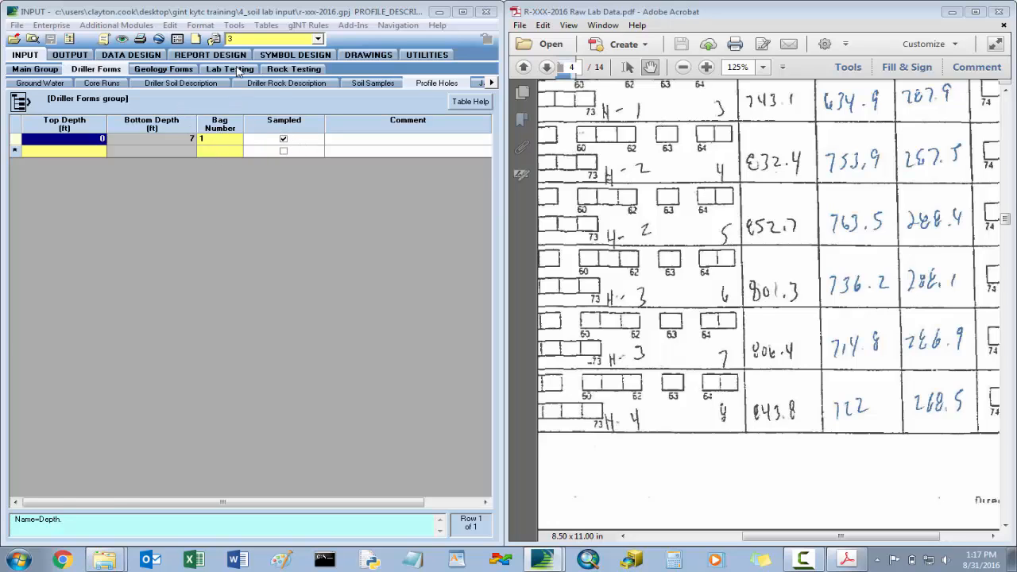
left_click(238, 70)
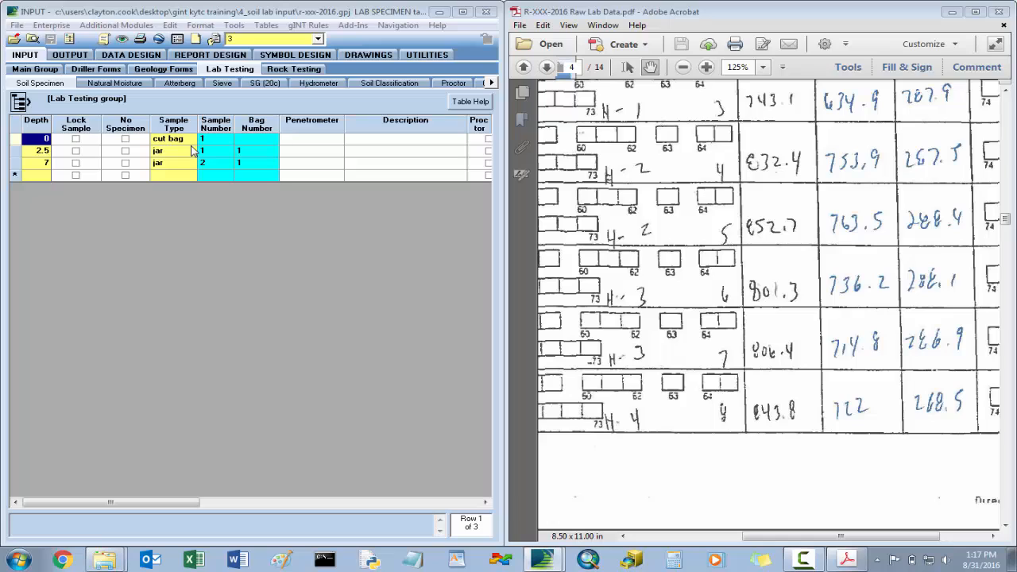
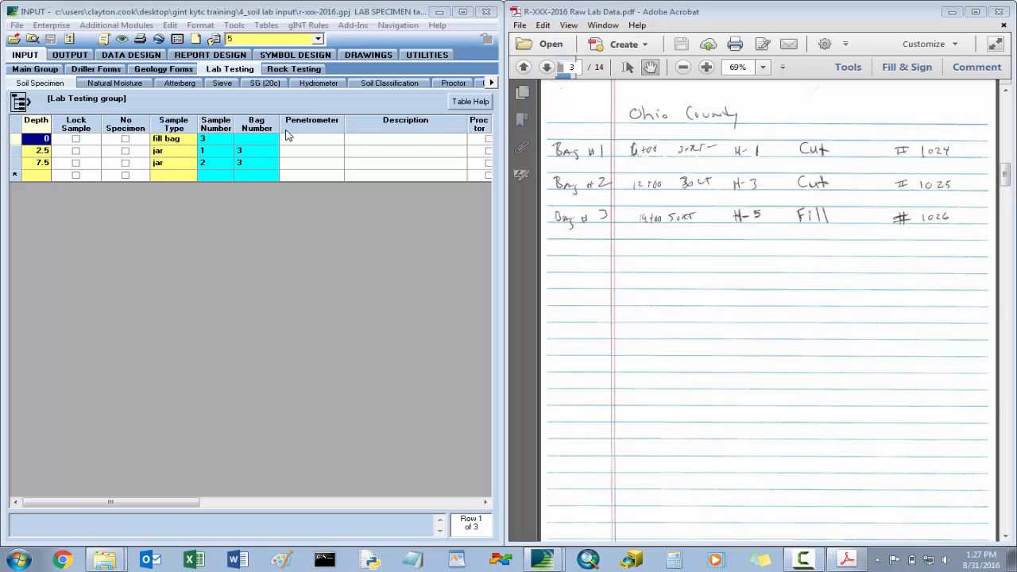
Step: Display the natural moisture table for hole 5 and bring the H-5 moisture weights on page 5 of the raw lab data PDF into view
left_click(318, 39)
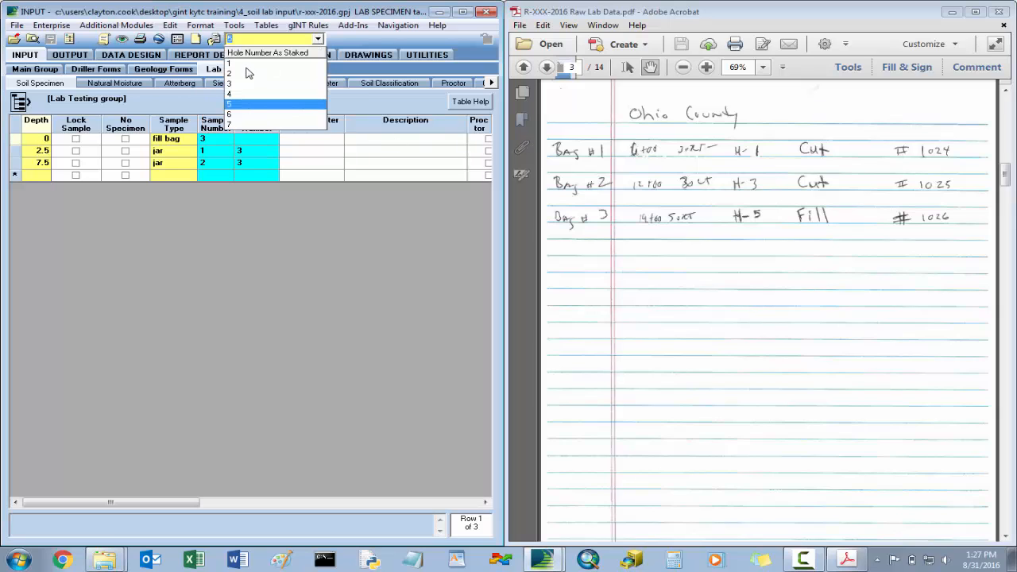
left_click(248, 106)
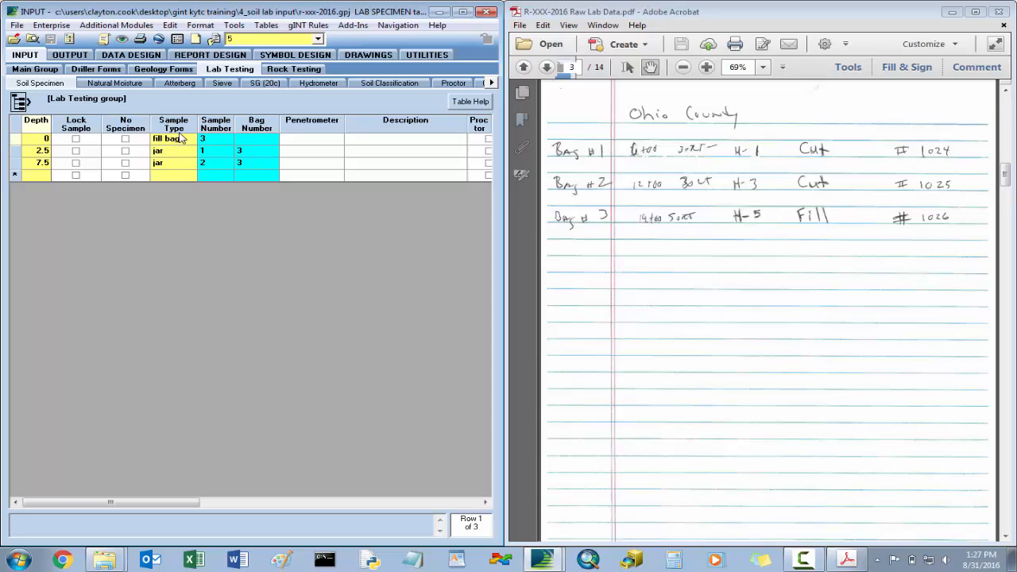
left_click(113, 85)
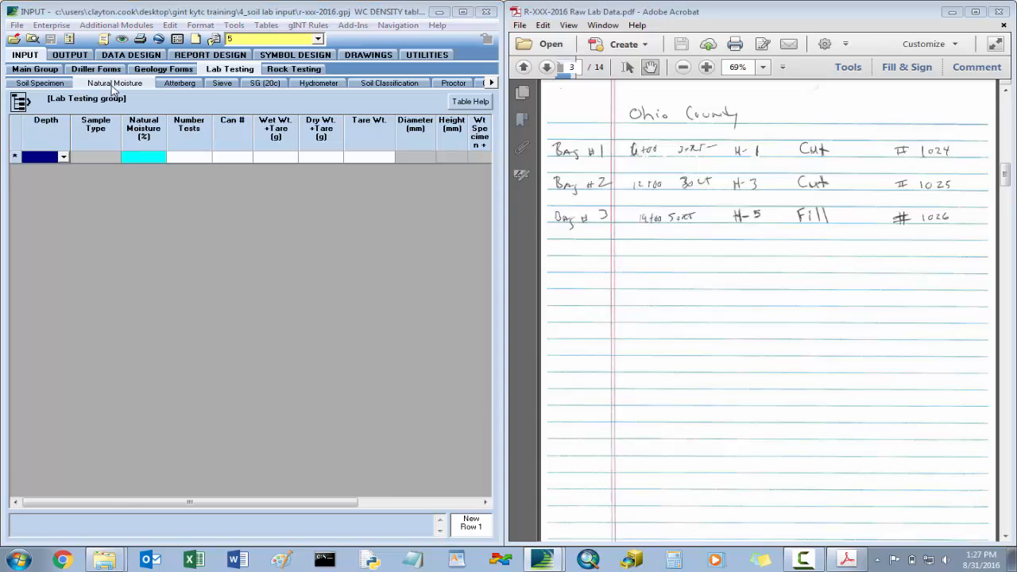
left_click(637, 208)
scroll(741, 243, "down", 10)
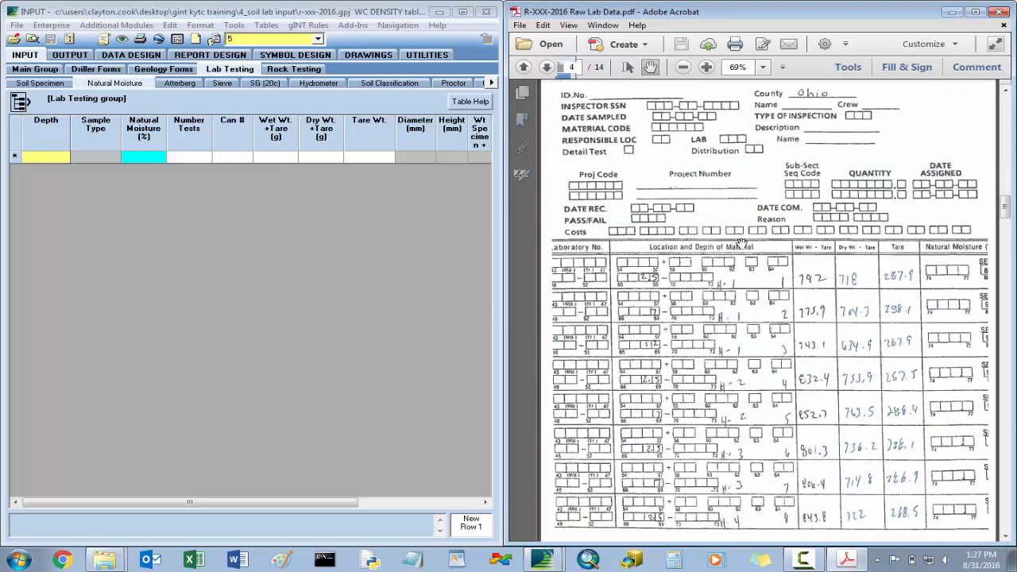
scroll(740, 243, "up", 3)
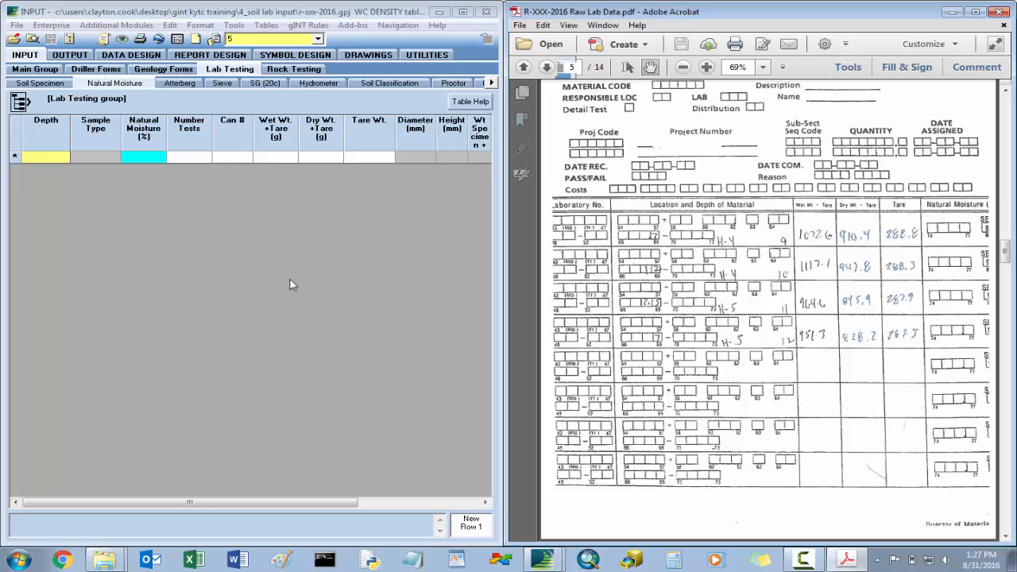
Step: Add a natural moisture record at depth 2.5 with wet weight 964.6 g, dry weight 845.9 g and tare weight 287.9
left_click(43, 157)
left_click(64, 157)
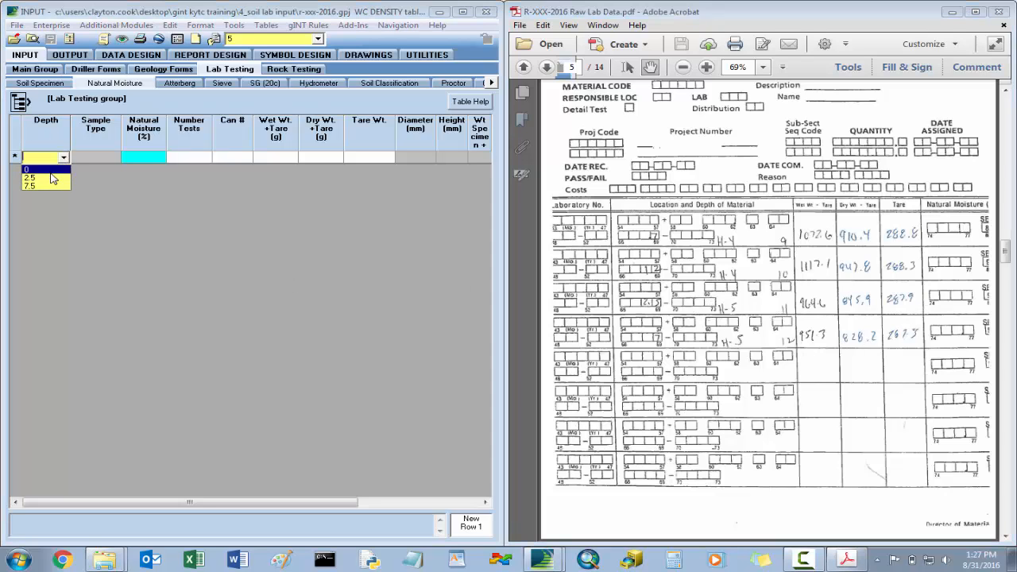
left_click(59, 175)
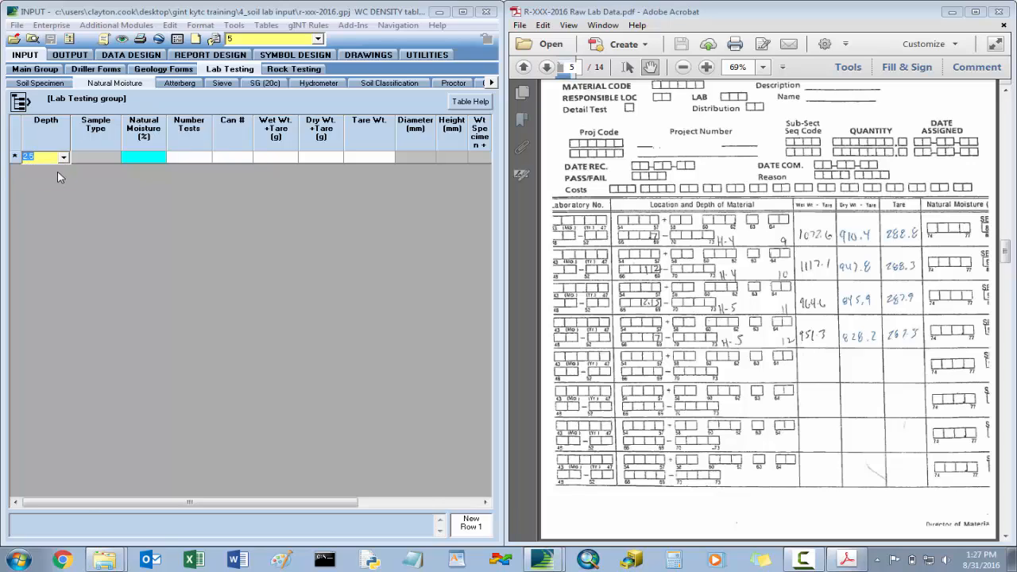
key("Tab")
key("Tab")
key("Tab")
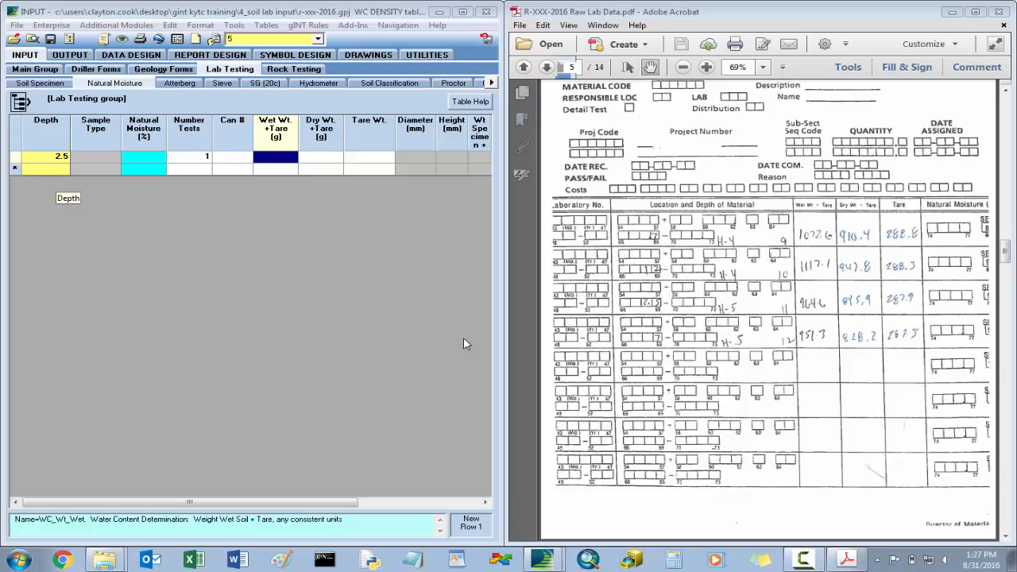
type("964.6")
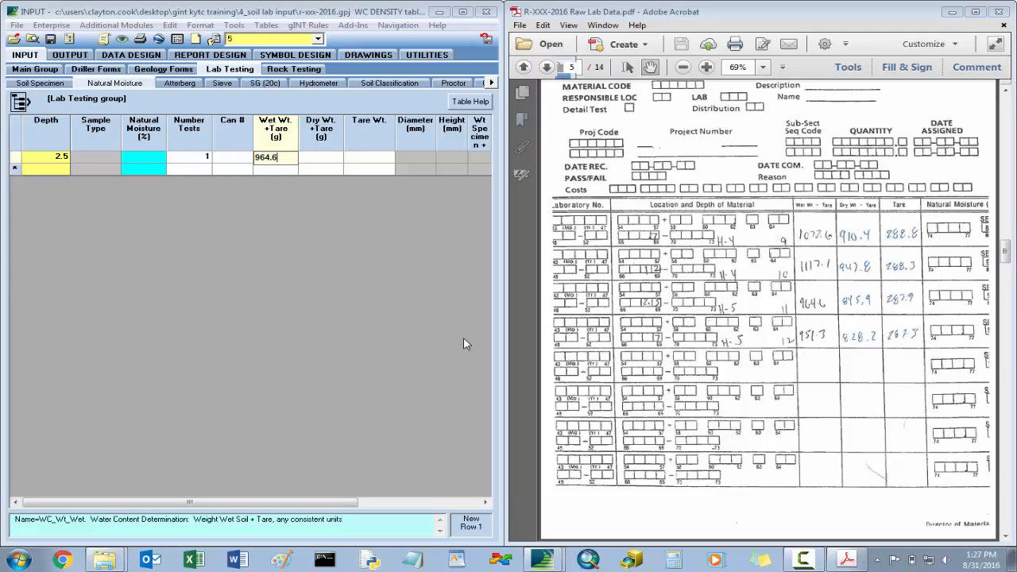
key("Tab")
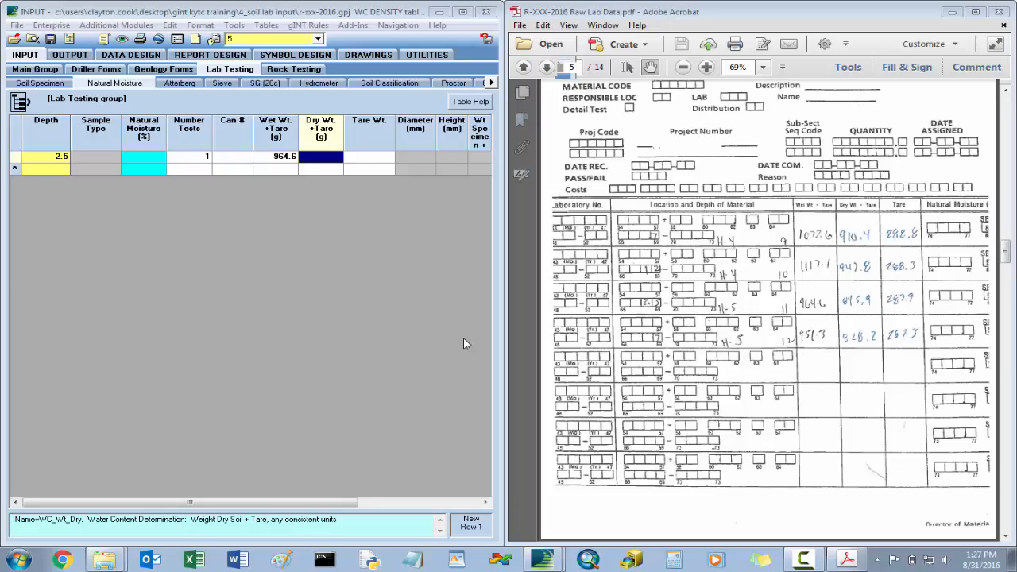
type("845.9")
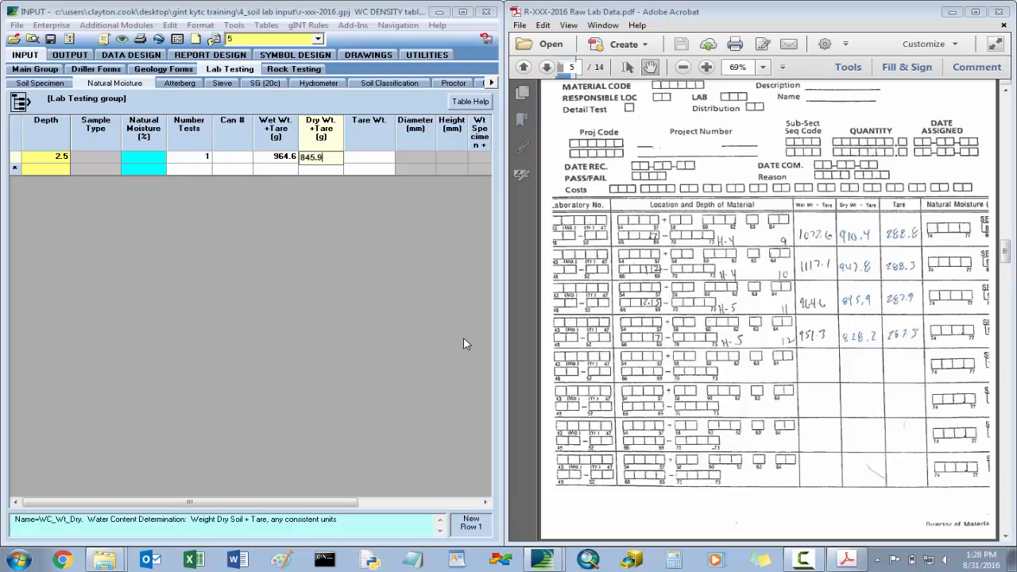
key("Tab")
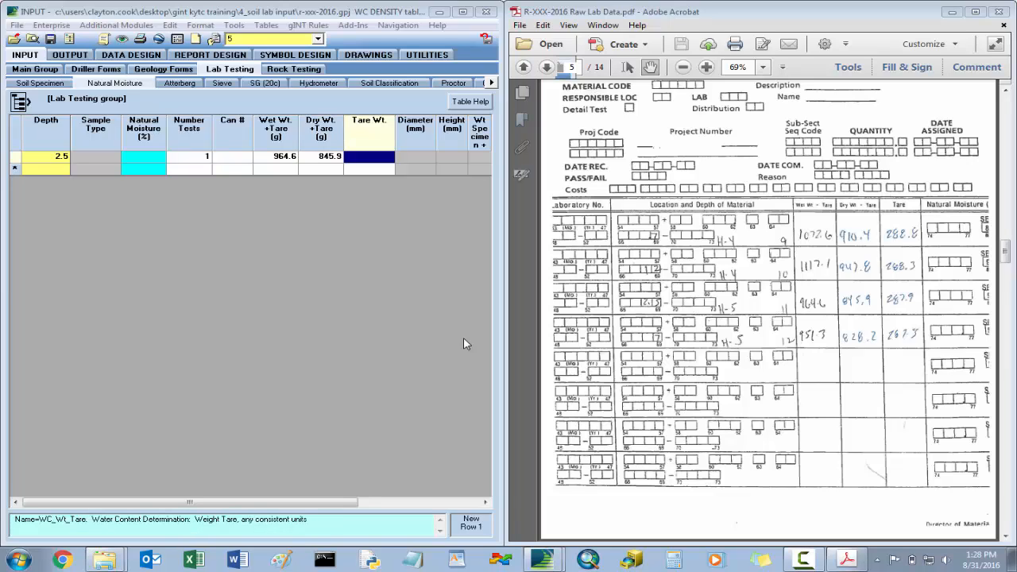
type("287")
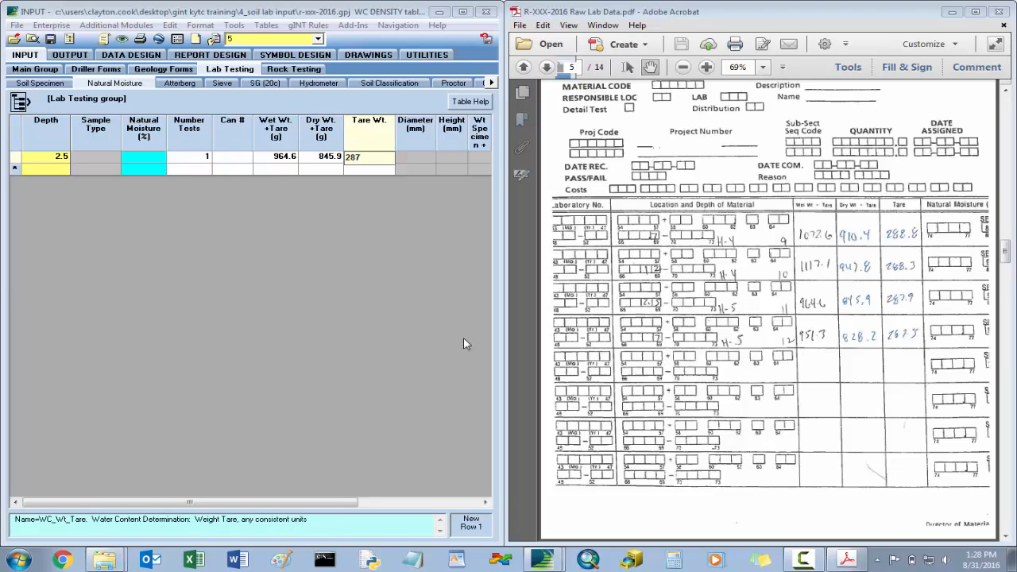
type(".9")
key("Return")
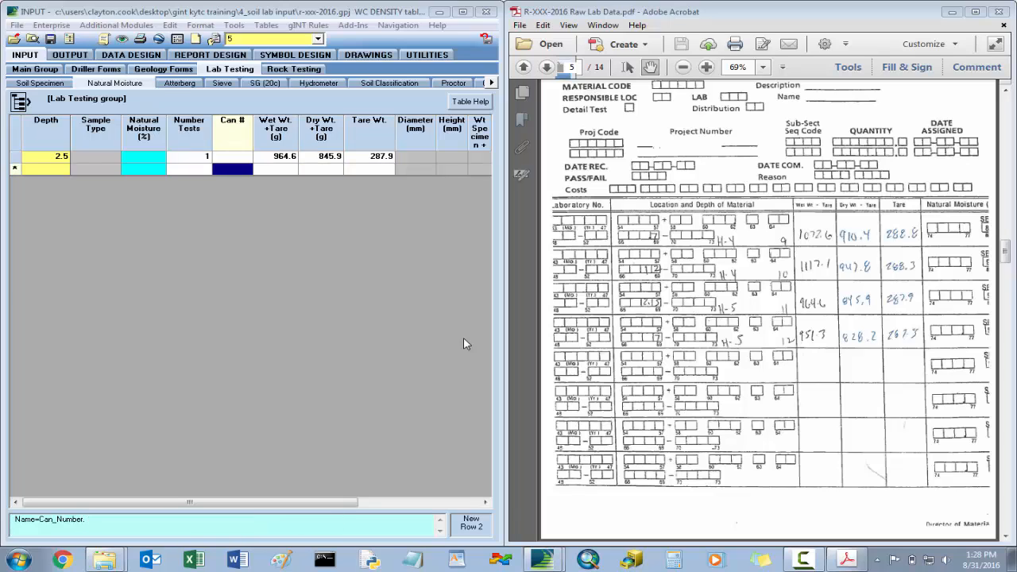
Step: Add a natural moisture record at depth 7.5 with wet weight 951.3 g and dry weight 828.2 g
type("7.5")
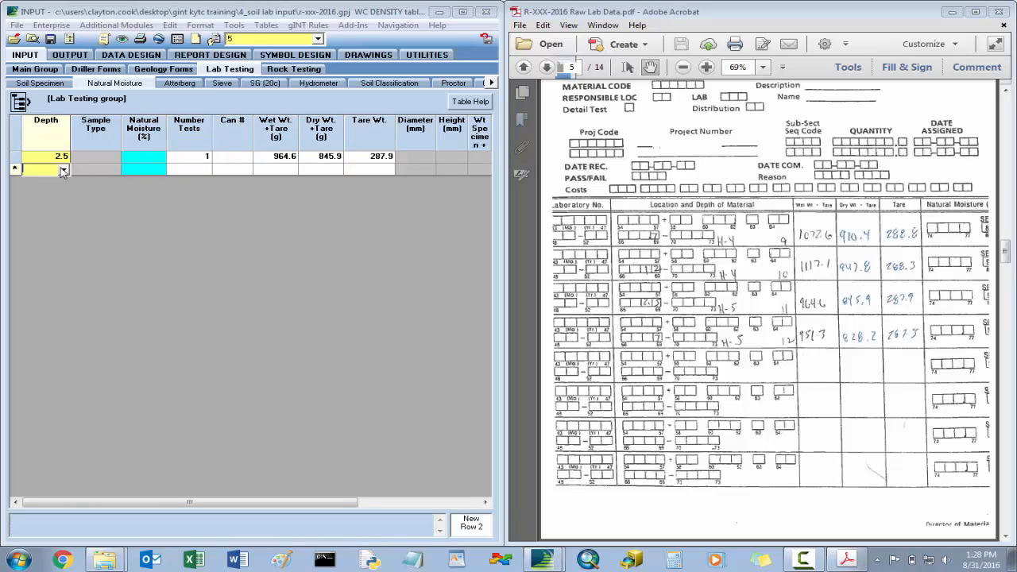
key("Return")
key("Return")
key("Return")
key("Return")
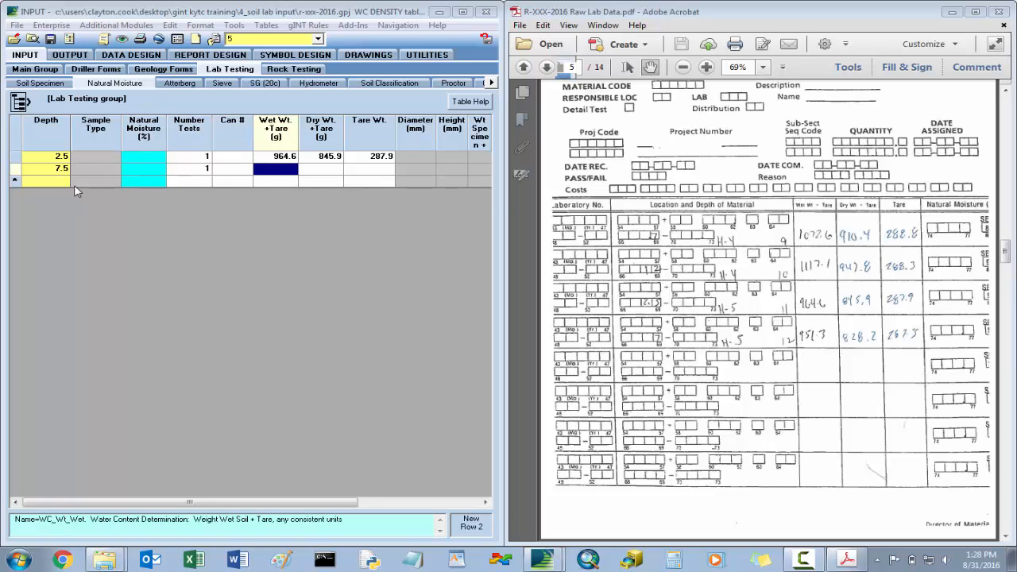
type("951")
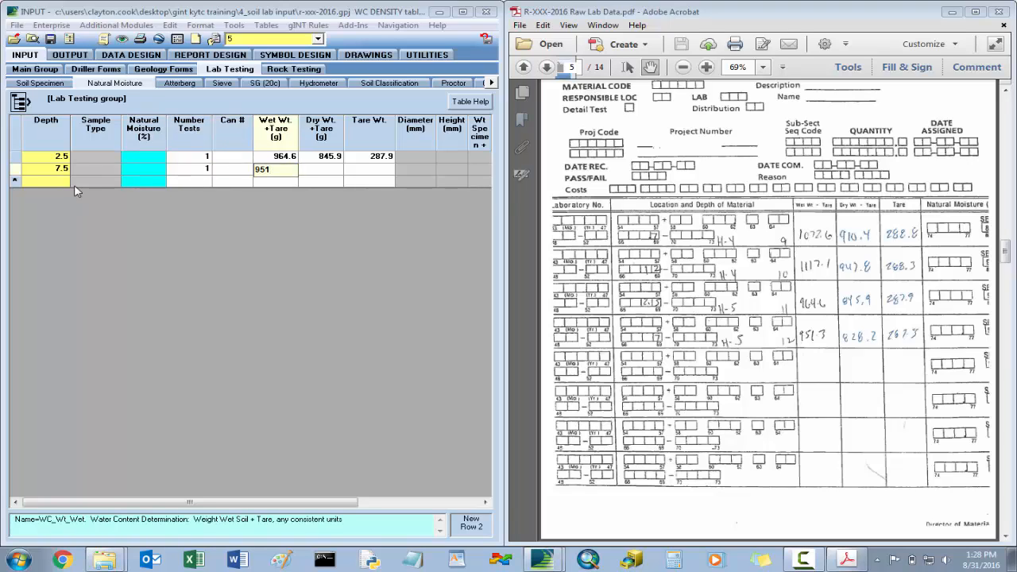
type(".3")
key("Return")
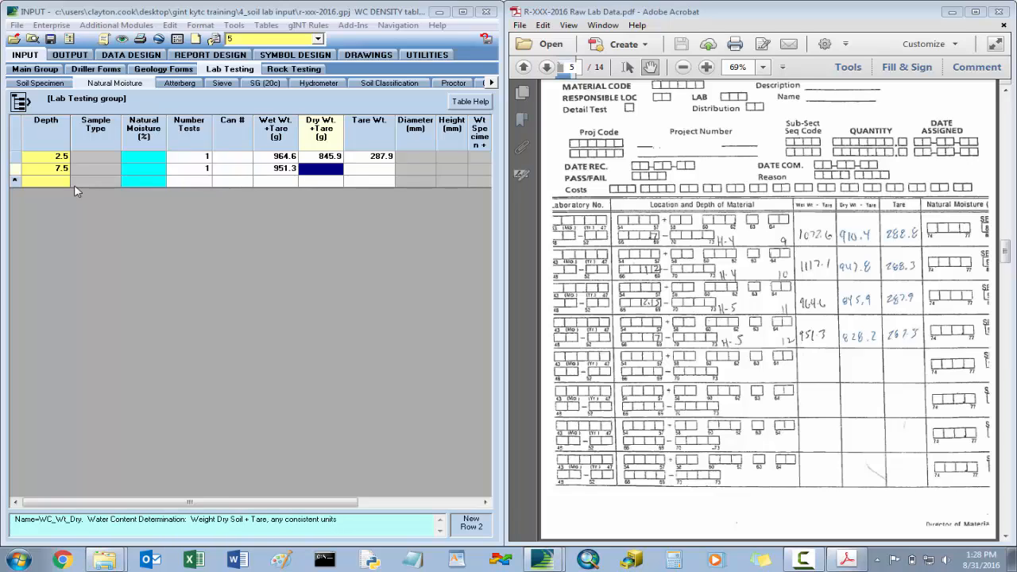
type("8")
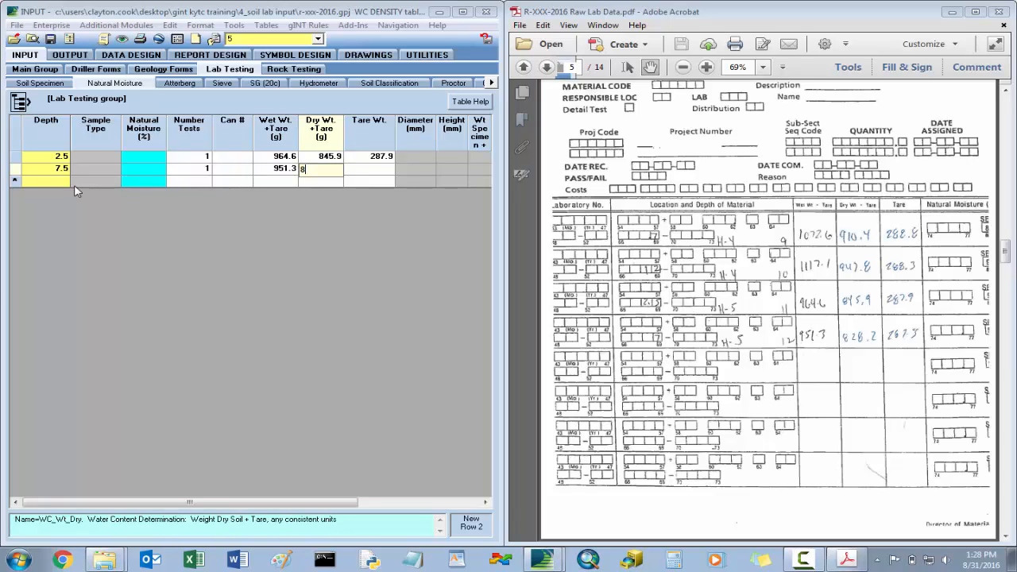
type("28.2")
key("Return")
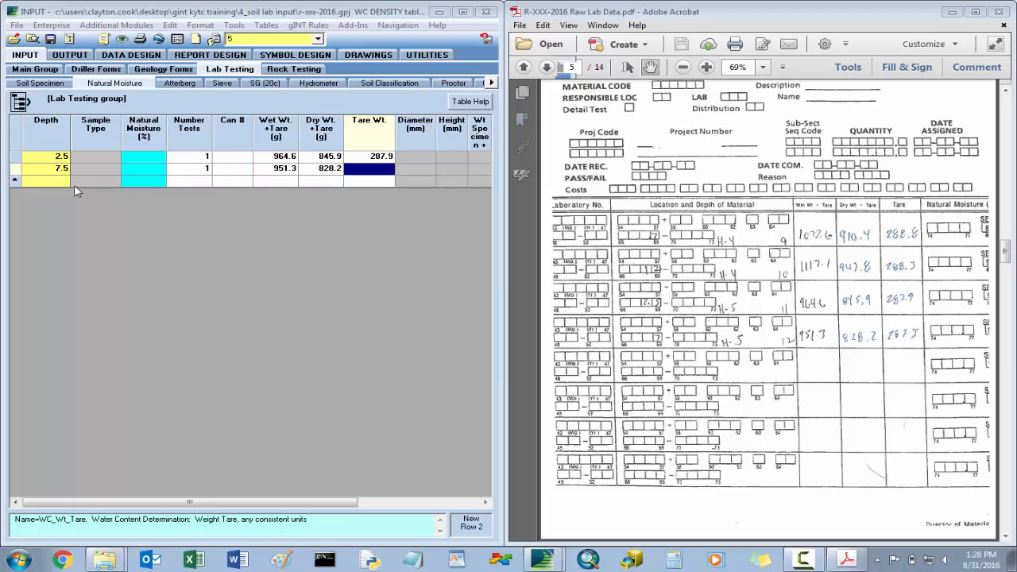
Step: Enlarge the H-5 weights in the PDF and set the depth 7.5 record's tare weight to 287.3
left_click(707, 67)
left_click(707, 67)
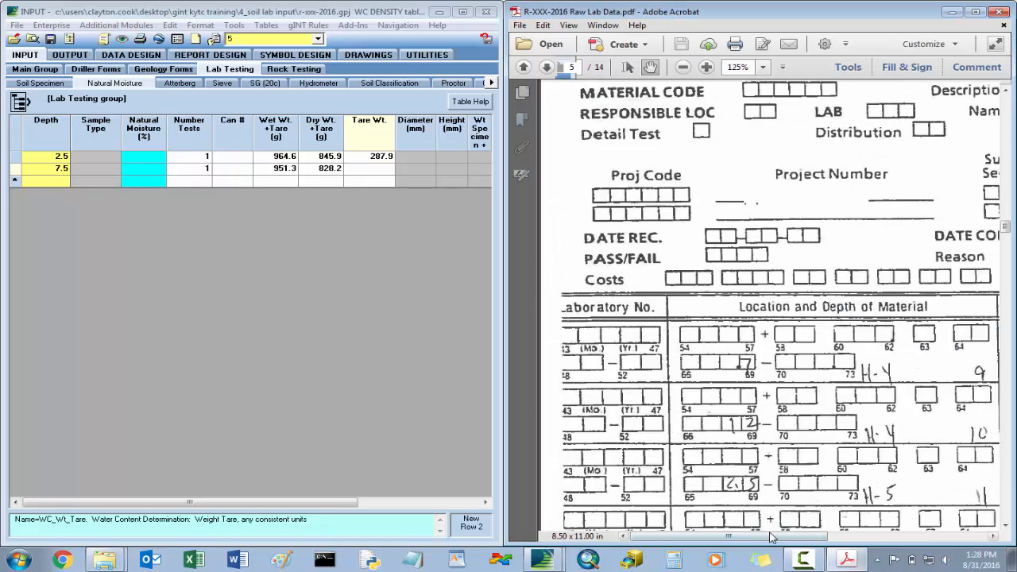
left_click_drag(982, 528, 615, 306)
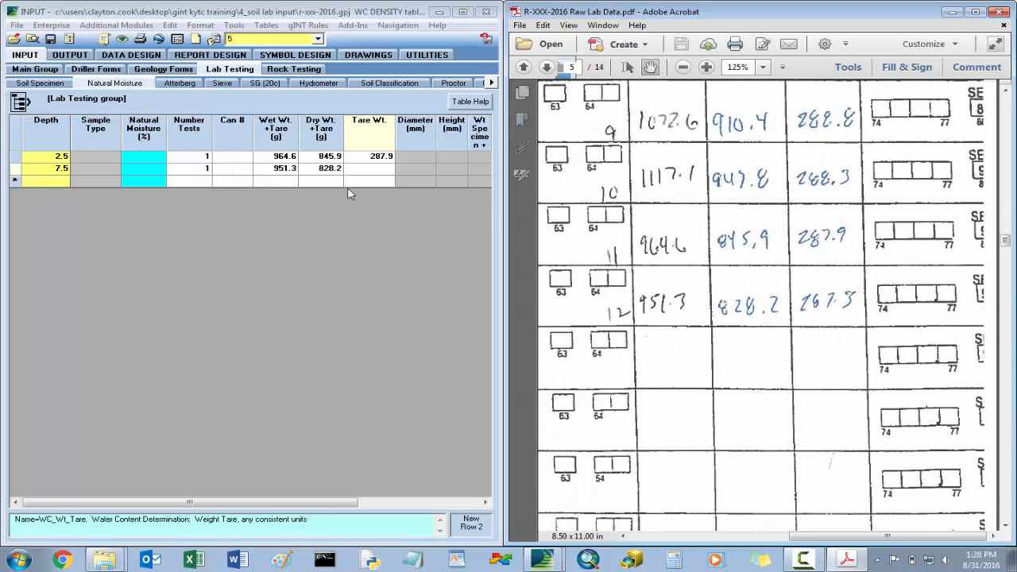
left_click(371, 169)
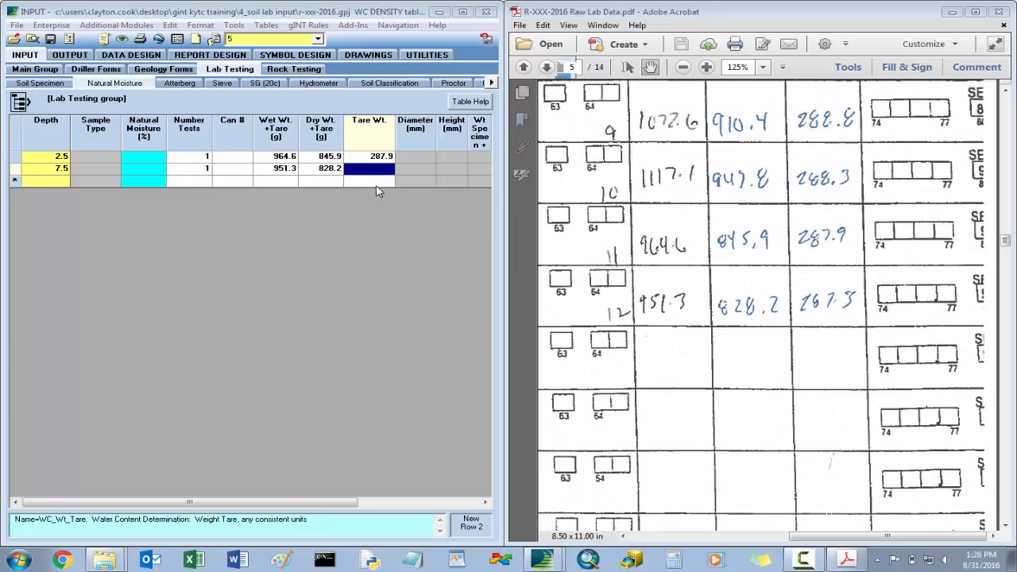
type("287.3")
Step: Save the natural moisture data and sort the records by depth
left_click(293, 168)
left_click(49, 39)
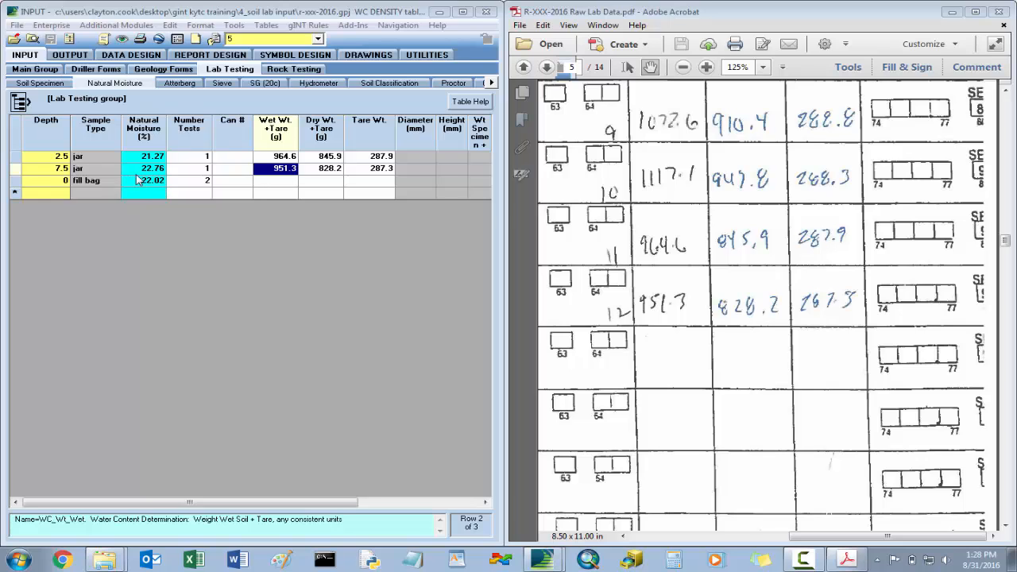
double_click(58, 133)
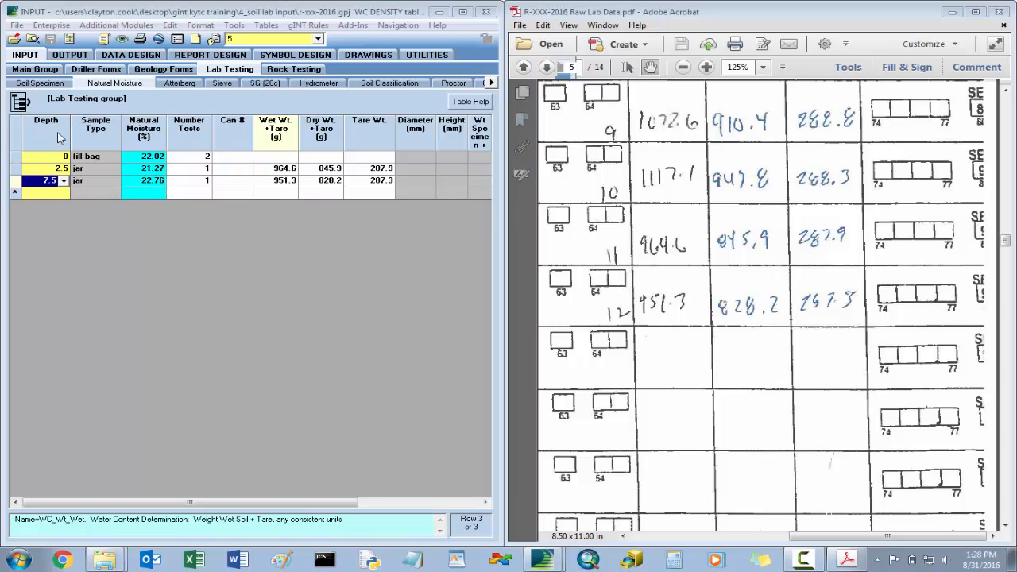
Step: Display hole 5's Atterberg table and bring the liquid and plastic limit data on page 8 of the PDF into readable view
left_click(180, 83)
left_click(738, 204)
left_click(682, 66)
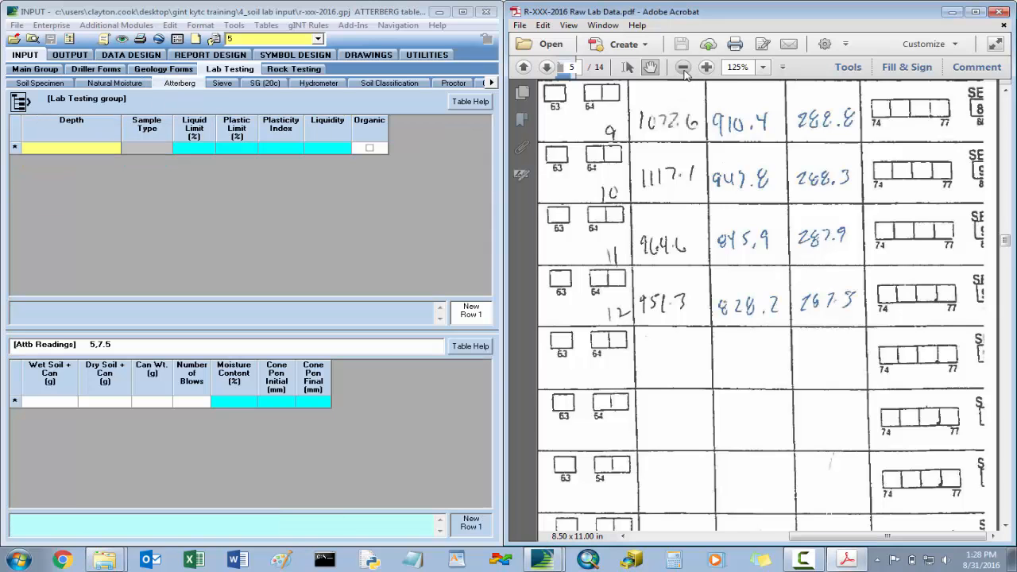
left_click(682, 66)
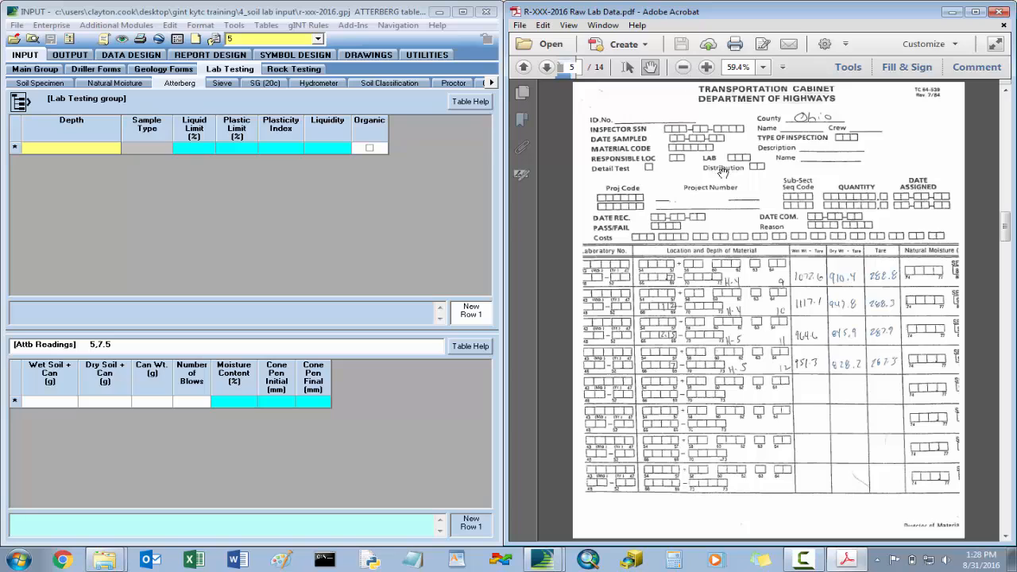
scroll(723, 173, "up", 2)
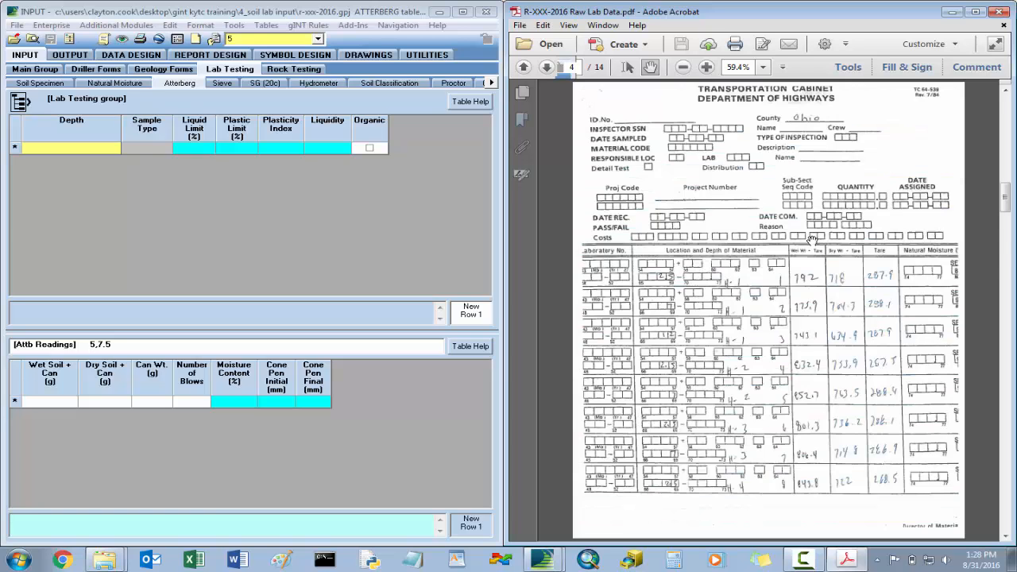
scroll(813, 241, "down", 15)
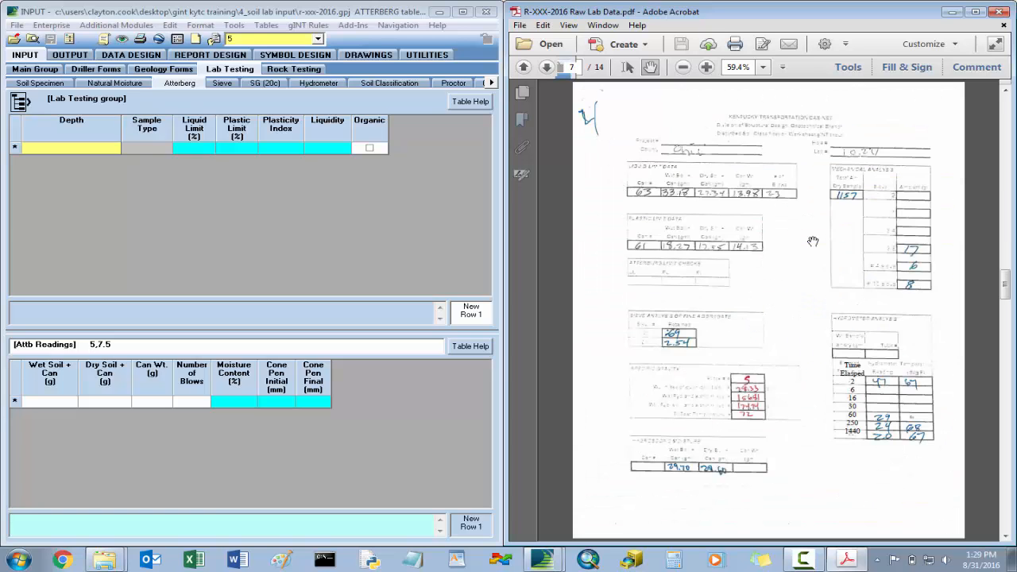
left_click(705, 67)
left_click(706, 67)
left_click(706, 67)
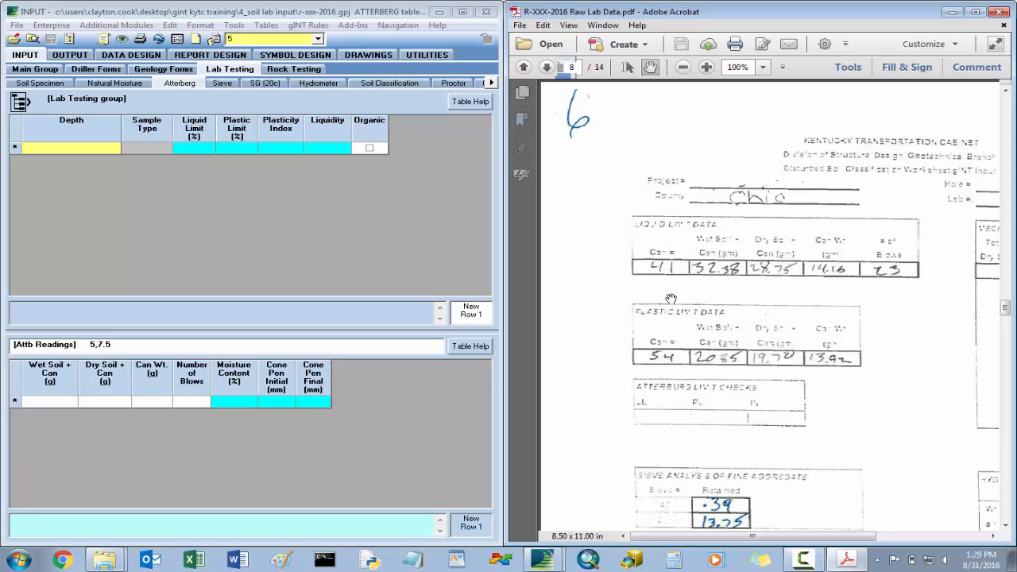
left_click_drag(671, 299, 628, 225)
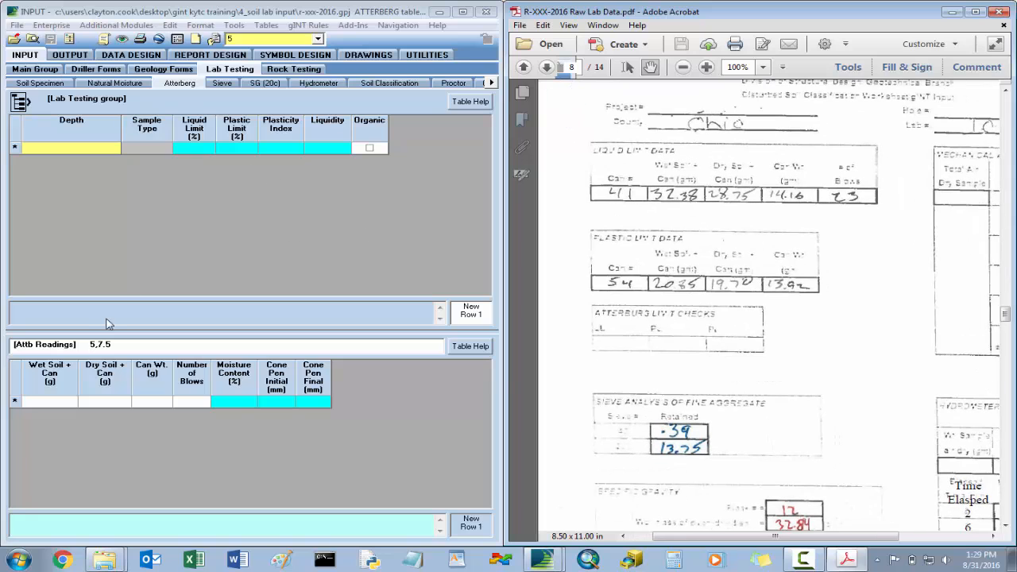
Step: Add an Atterberg record at depth 0 with a liquid limit reading of 32.38 g wet, 28.75 g dry, 14.16 g can and 23 blows
left_click(79, 147)
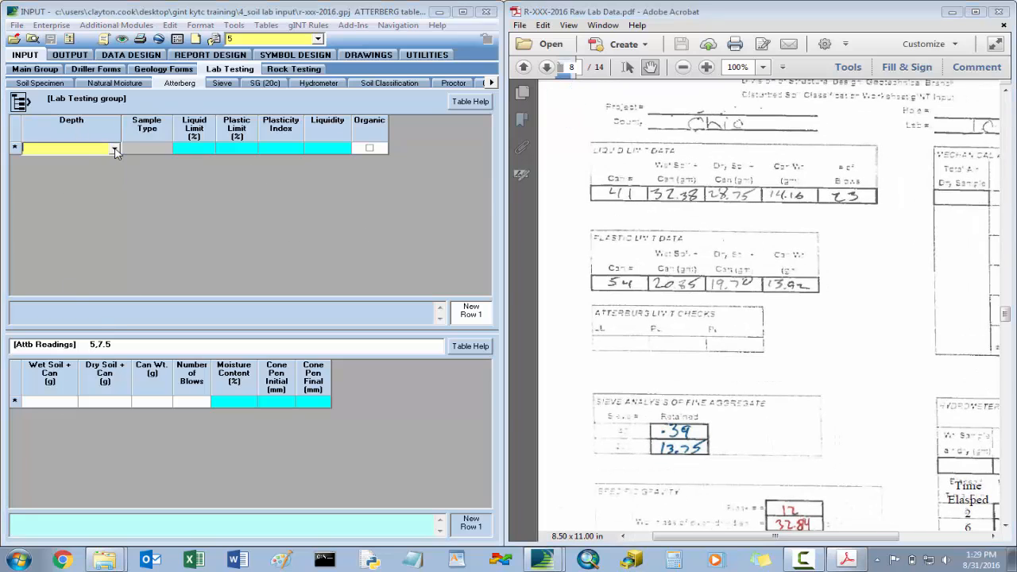
left_click(67, 403)
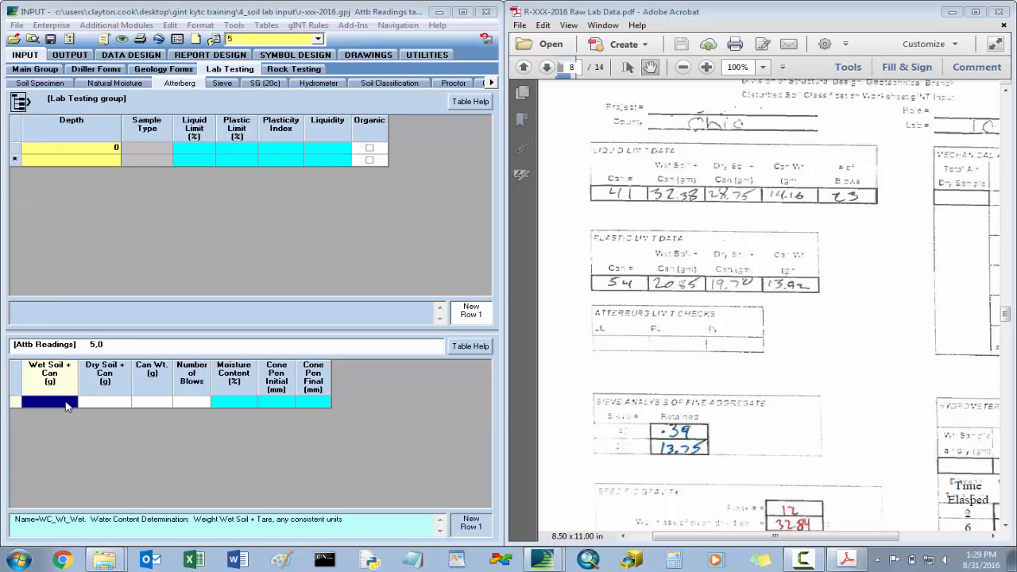
type("32.38")
key("Tab")
type("28")
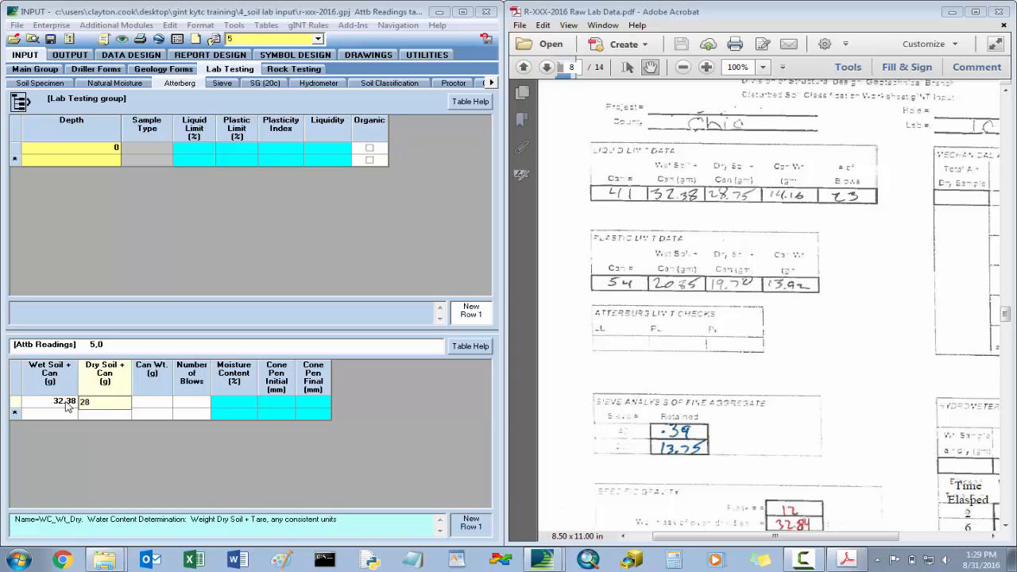
key("Tab")
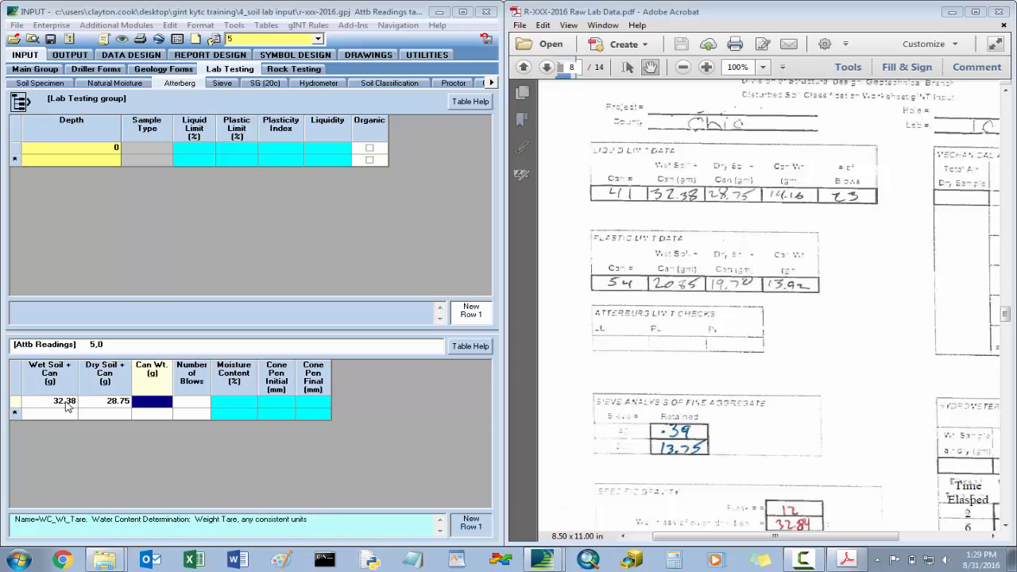
type("14.16")
key("Tab")
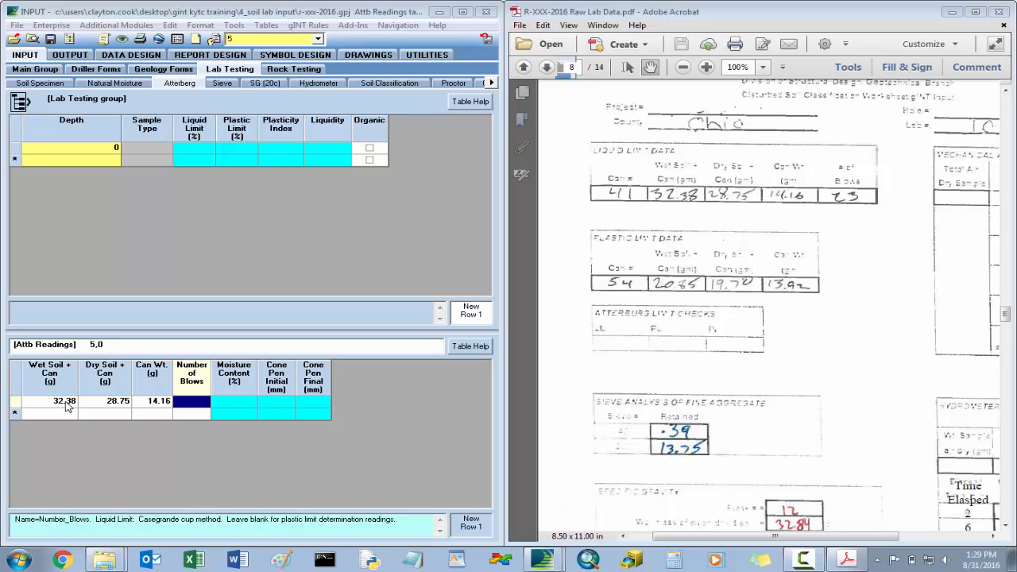
type("23")
key("Tab")
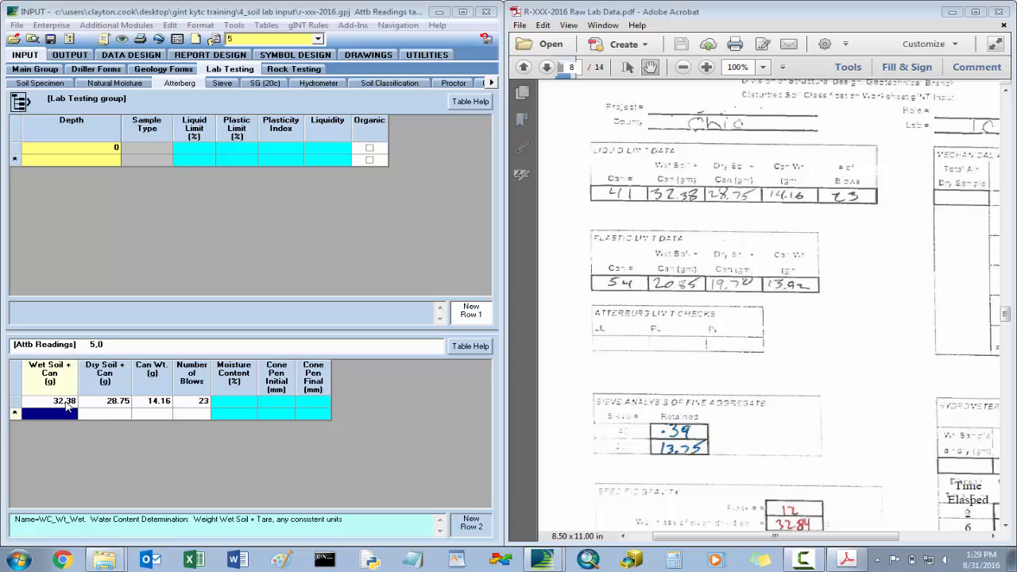
Step: Add the plastic limit reading of 20.85 g wet, 19.7 g dry and 13.92 g can weight, and save the Atterberg data
type("20.")
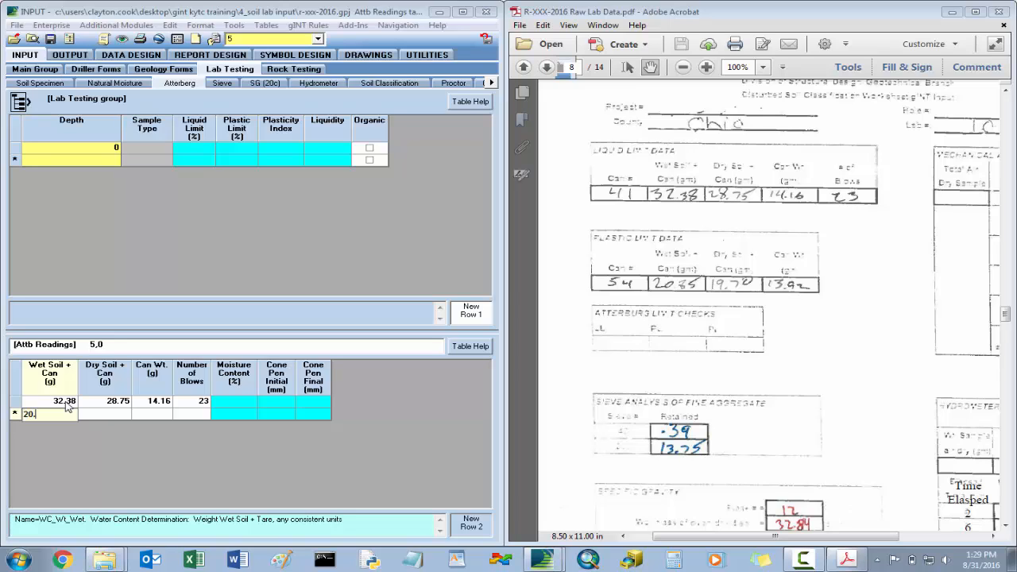
type("85")
key("Tab")
type("19")
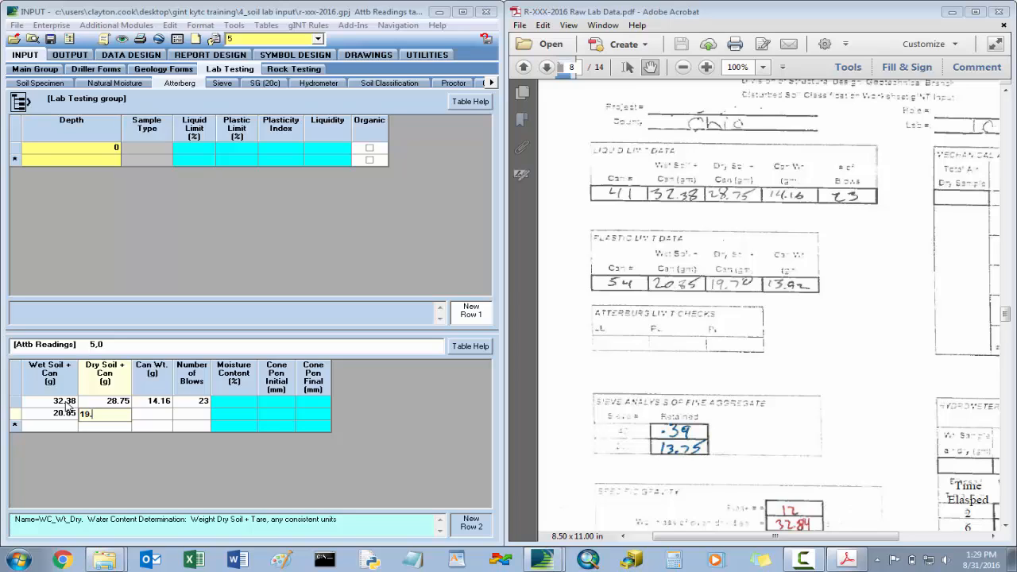
type(".7")
key("Tab")
type("1")
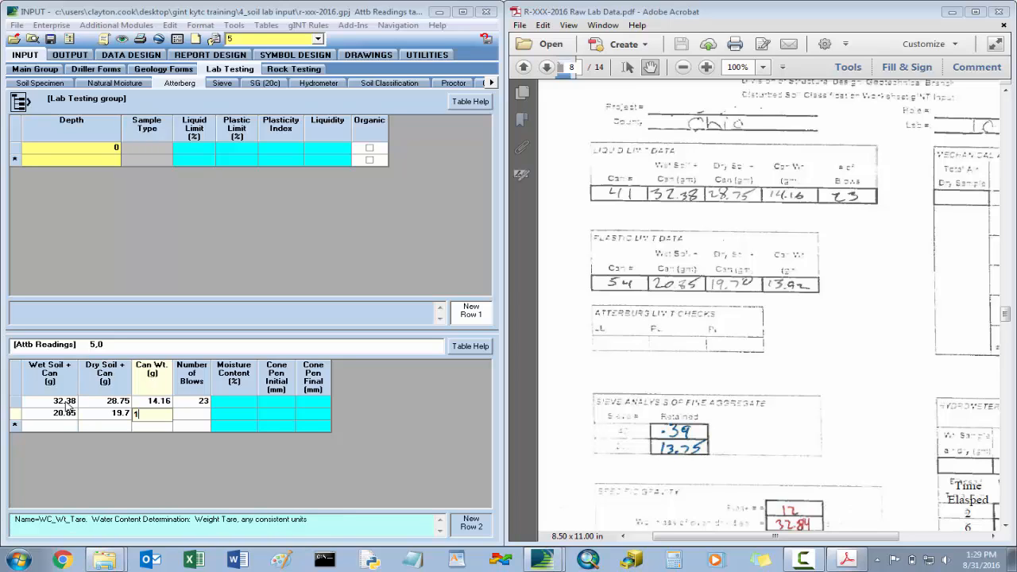
type("3.92")
key("Tab")
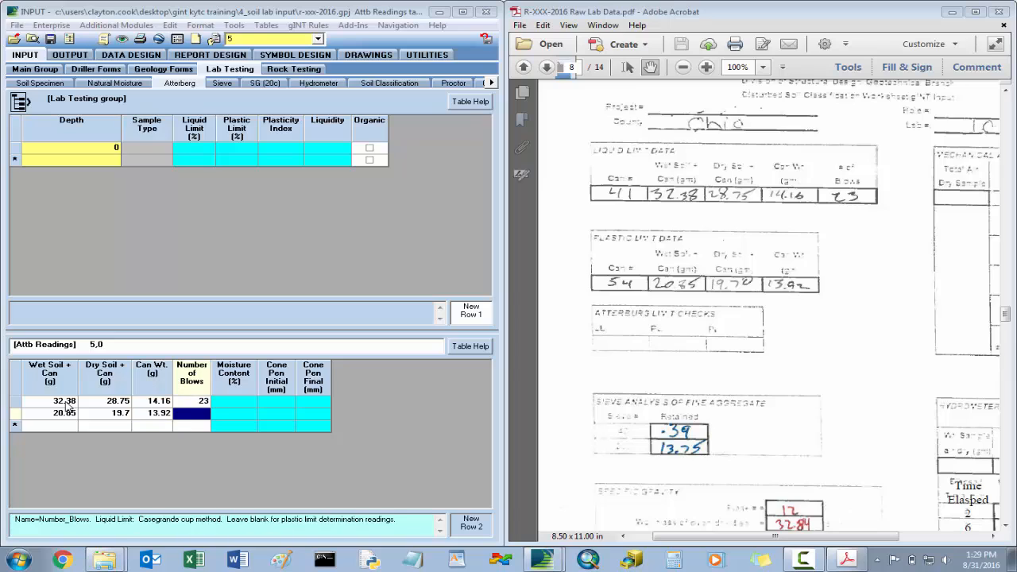
left_click(51, 39)
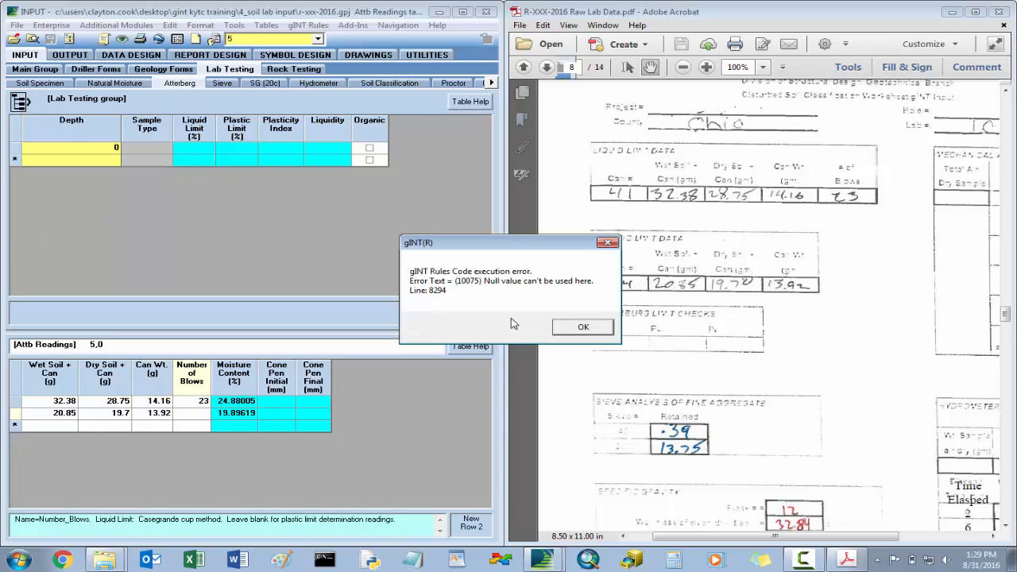
left_click(584, 327)
Step: Set the Sieve option of hole 5's depth 0 soil specimen to No Gravel and save the specimen table
left_click(223, 84)
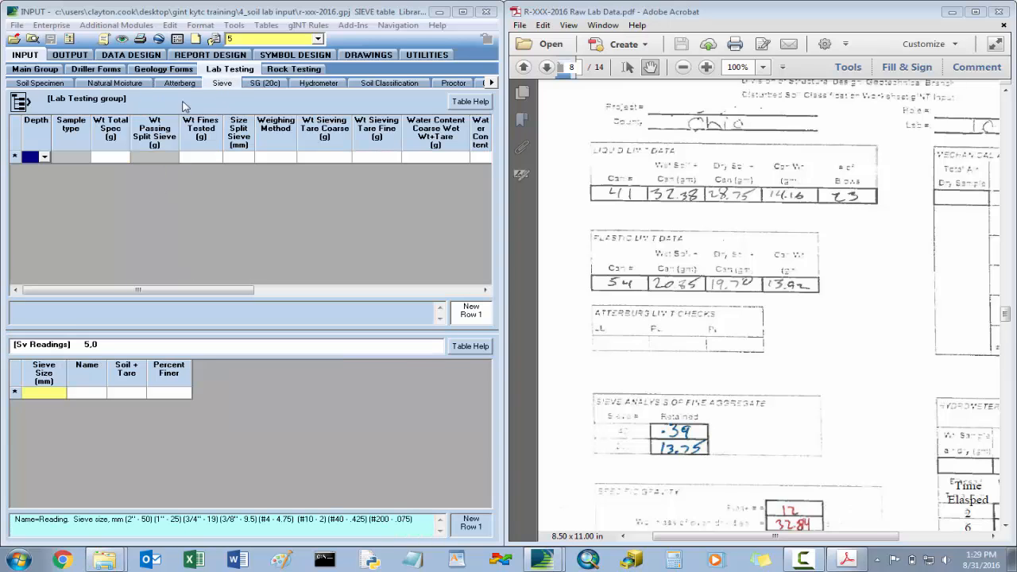
left_click(54, 87)
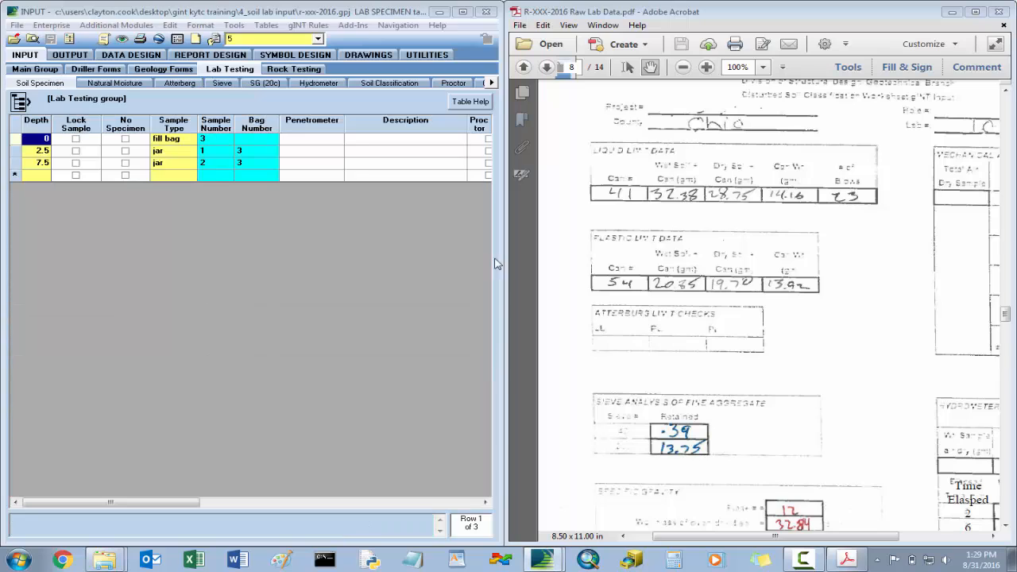
left_click_drag(872, 247, 675, 236)
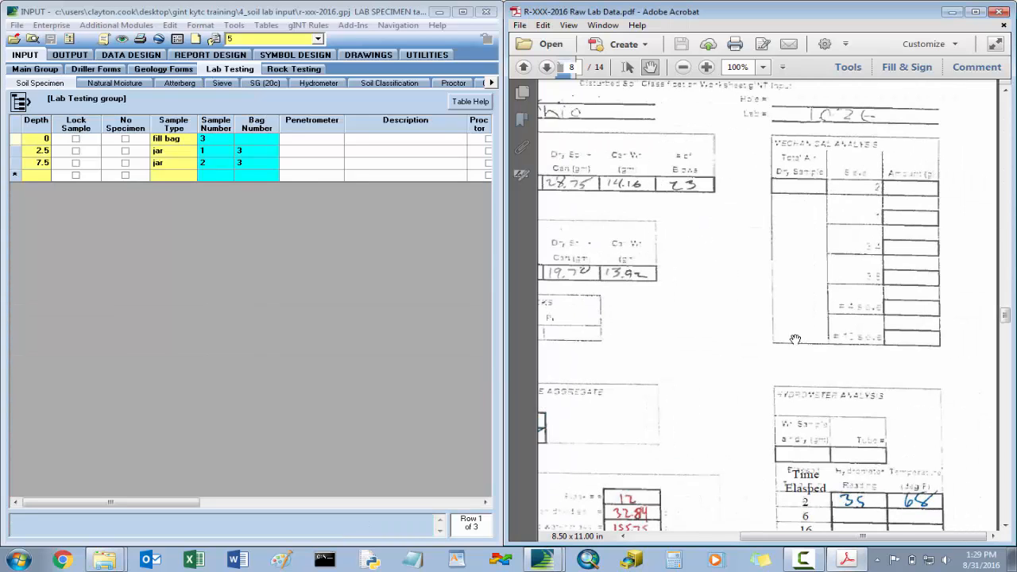
left_click(485, 502)
left_click(377, 139)
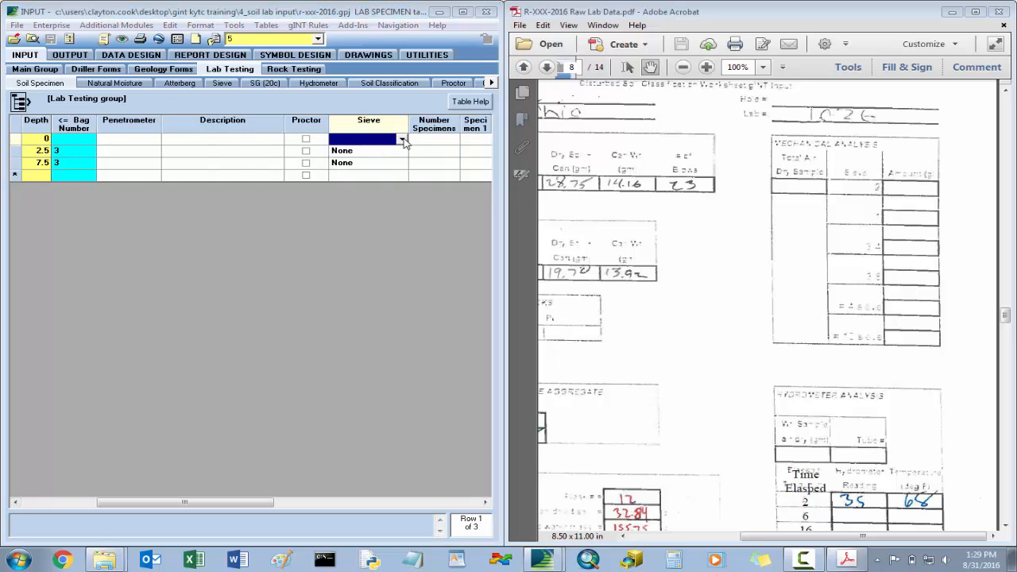
left_click(402, 139)
left_click(379, 164)
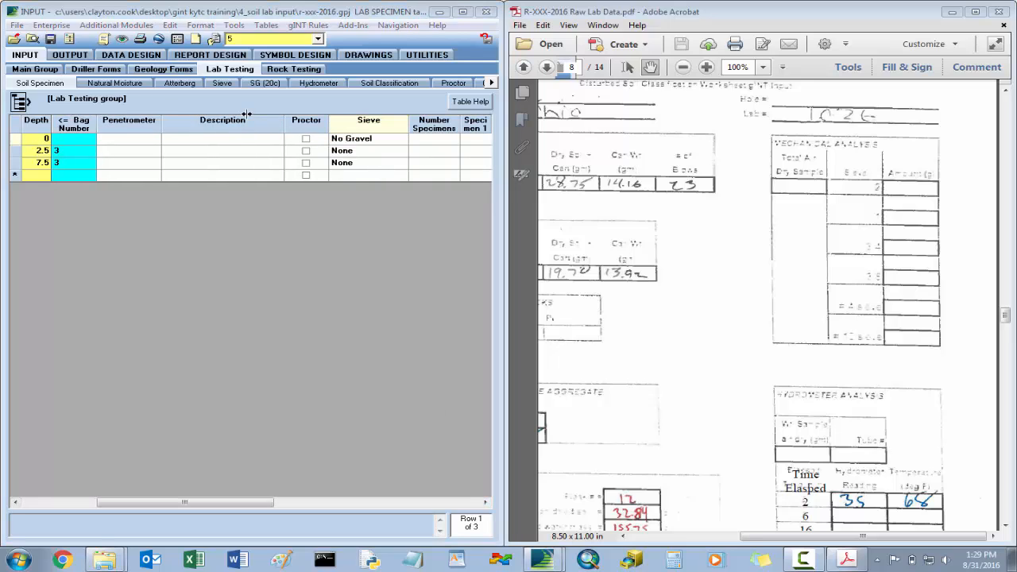
left_click(52, 39)
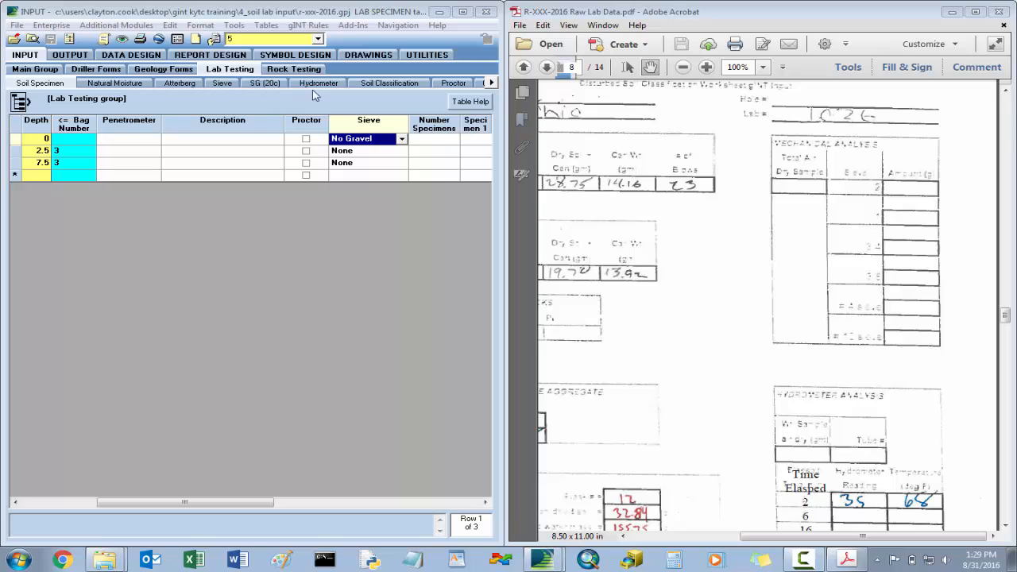
Step: Set the weight of fines tested to 50 g in the depth 0 sieve record
left_click(224, 84)
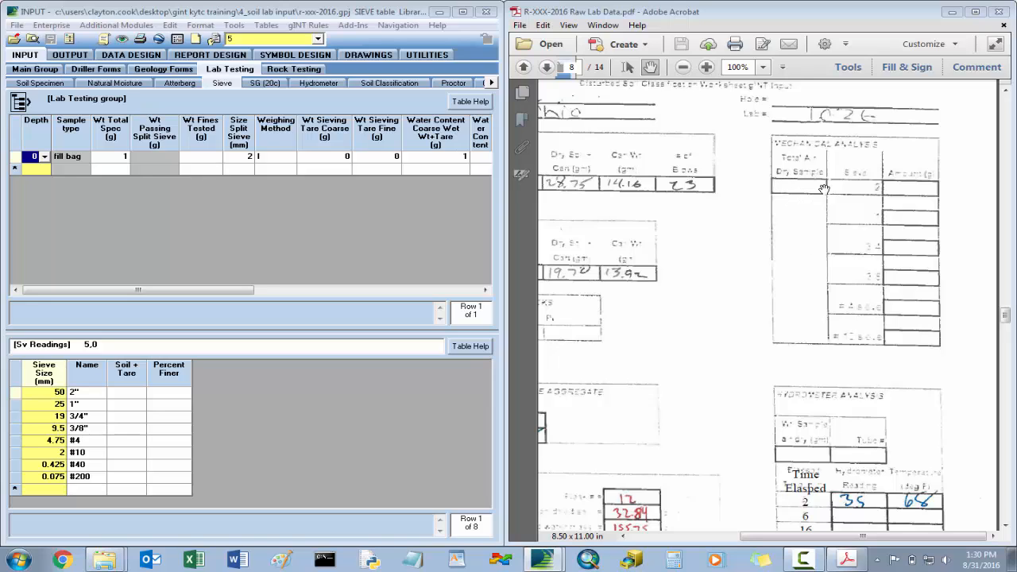
left_click(201, 160)
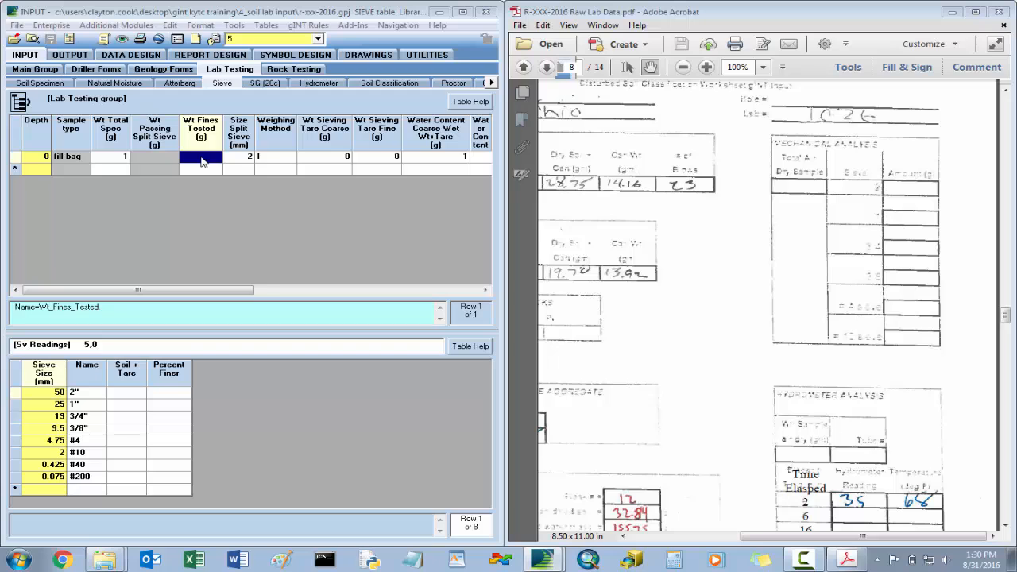
type("50")
key("Tab")
Step: Enter the hygroscopic moisture from the PDF as the sieve record's fine water content: 33.39 g wet and 32.91 g dry weight with tare
key("Tab")
key("Tab")
key("Tab")
key("Tab")
key("Tab")
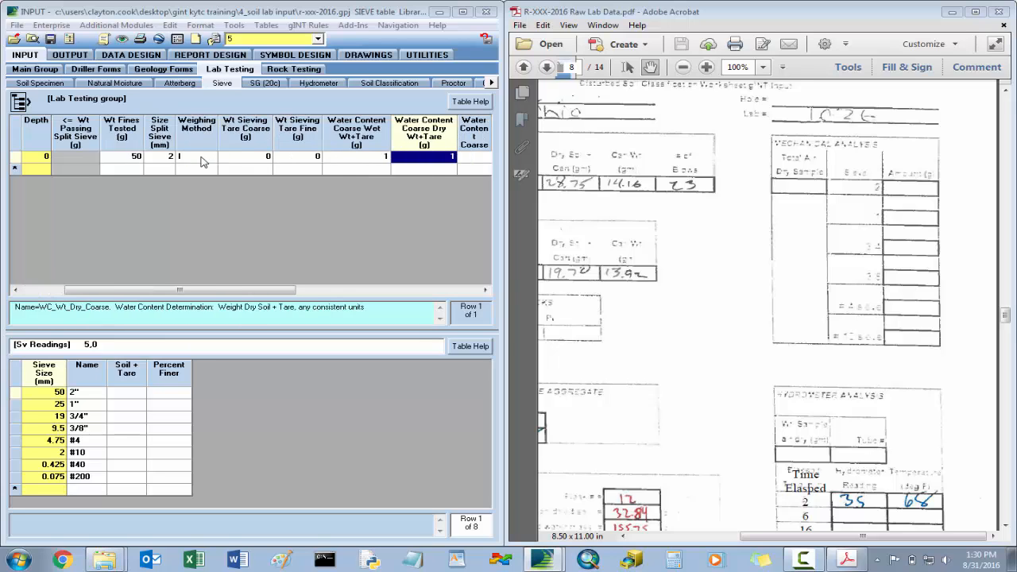
key("Tab")
key("Tab")
key("Tab")
key("Tab")
key("shift+Tab")
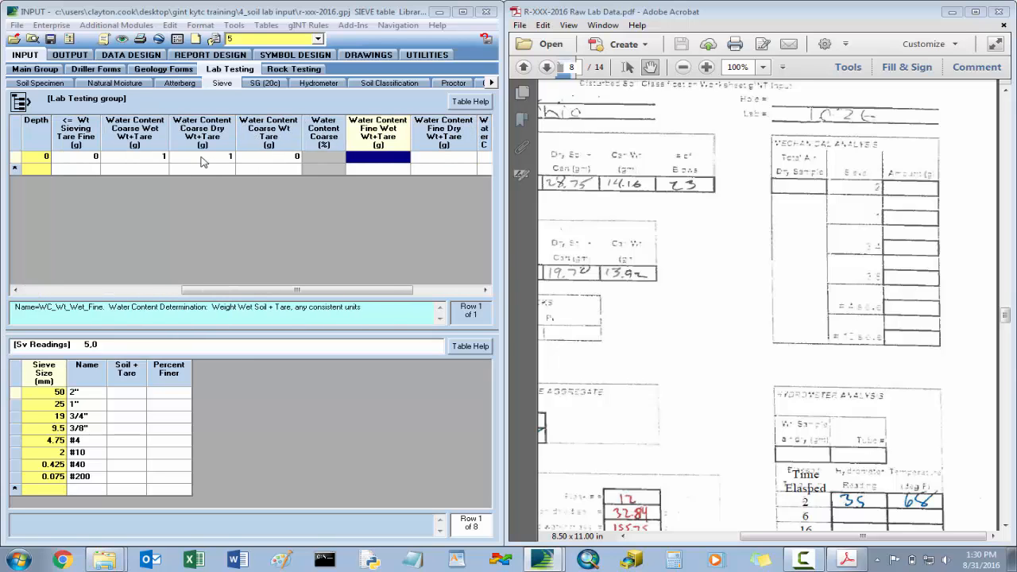
left_click(656, 350)
scroll(657, 350, "down", 5)
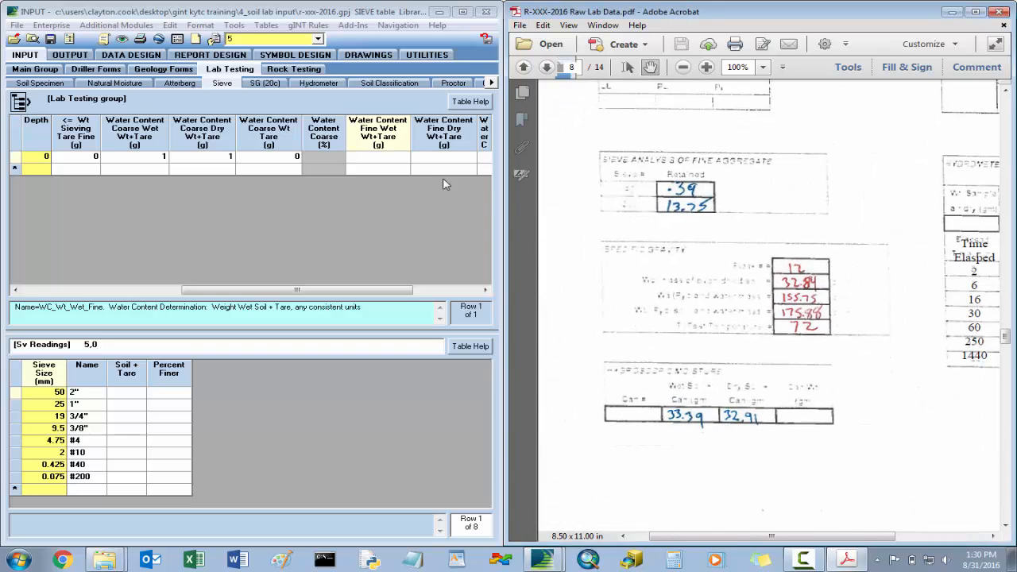
left_click(382, 159)
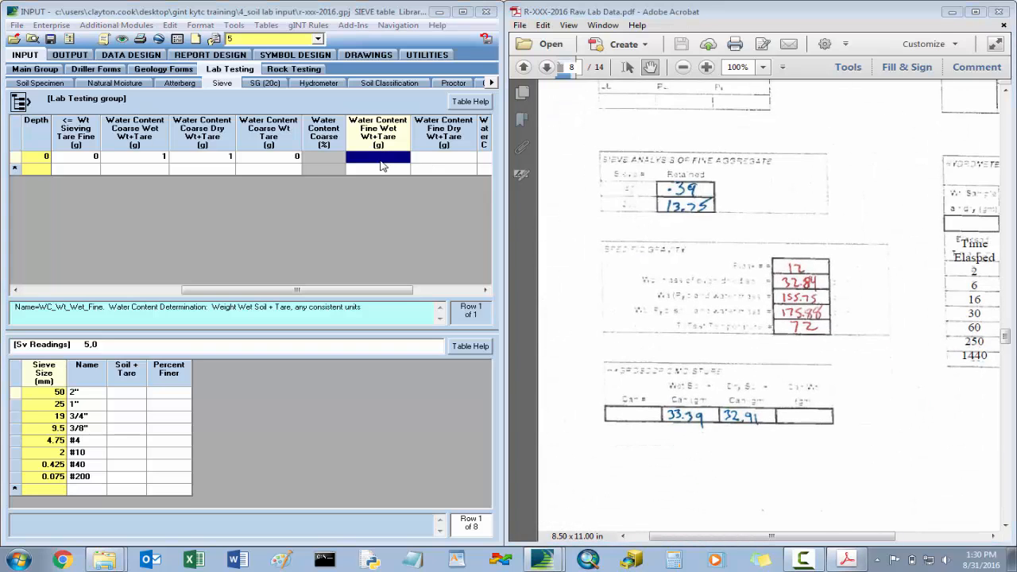
type("33.39")
key("Tab")
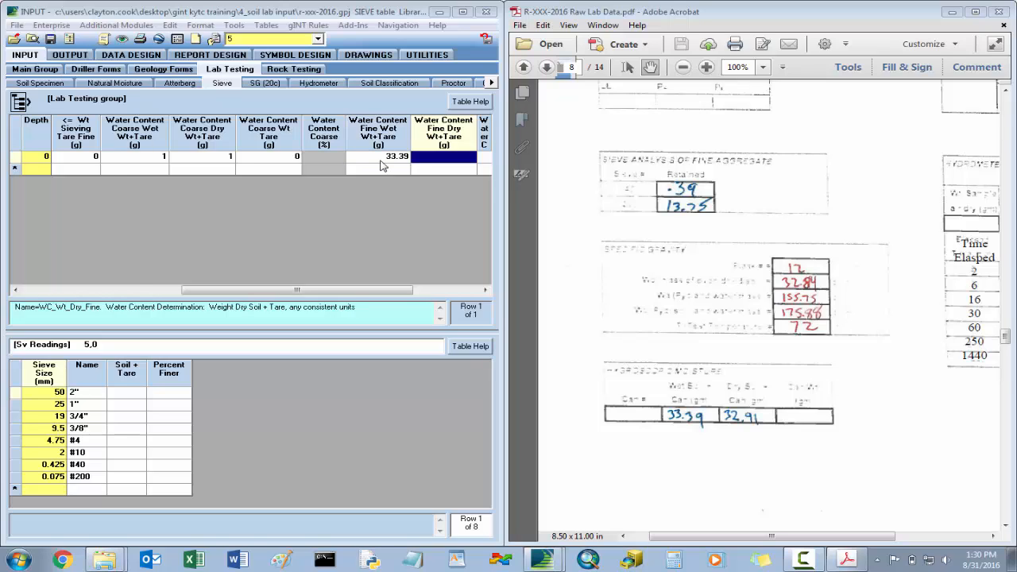
type("32.91")
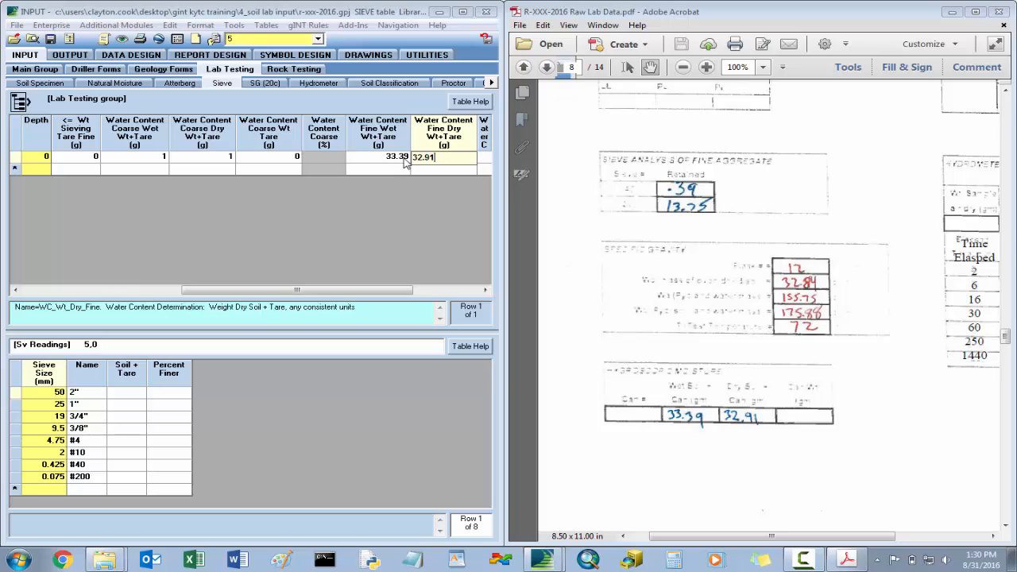
left_click(404, 159)
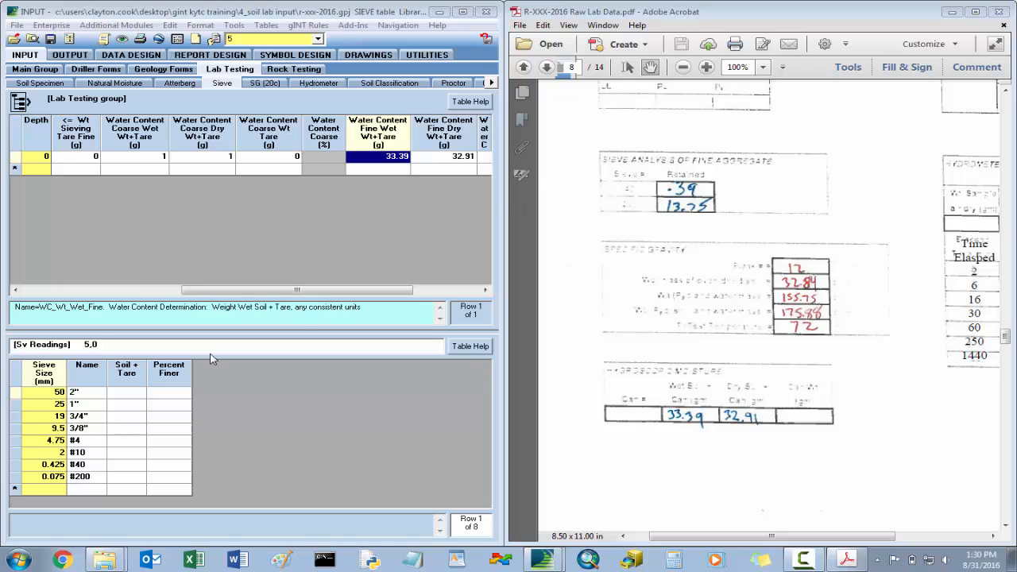
Step: Enter sieve Soil + Tare readings of 0 for #10, 0.39 for #40 and 13.75 for #200, and save them
left_click(116, 443)
left_click(113, 453)
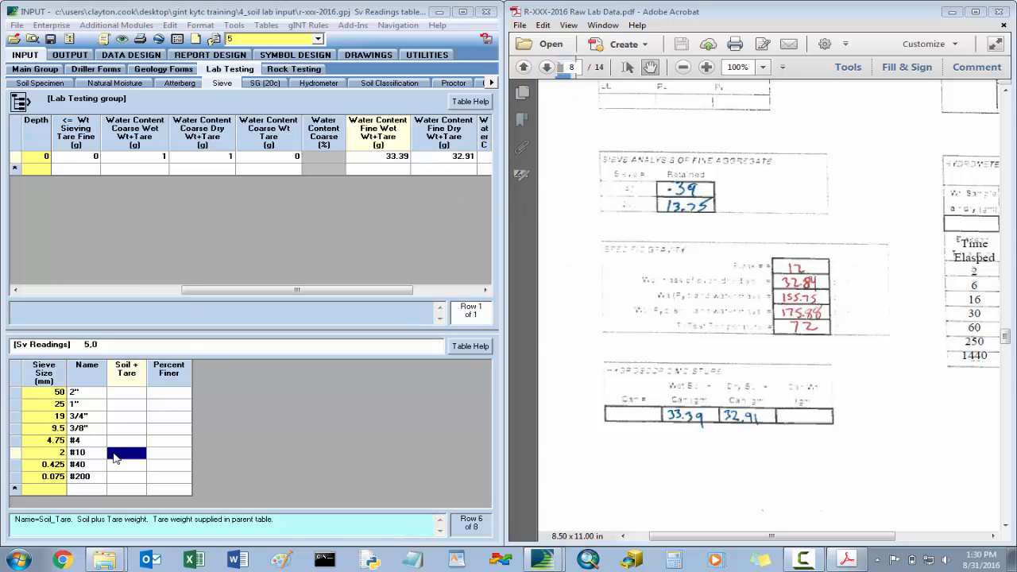
type("0")
key("Return")
key("Down")
key("Left")
left_click(113, 458)
key("Return")
key("Down")
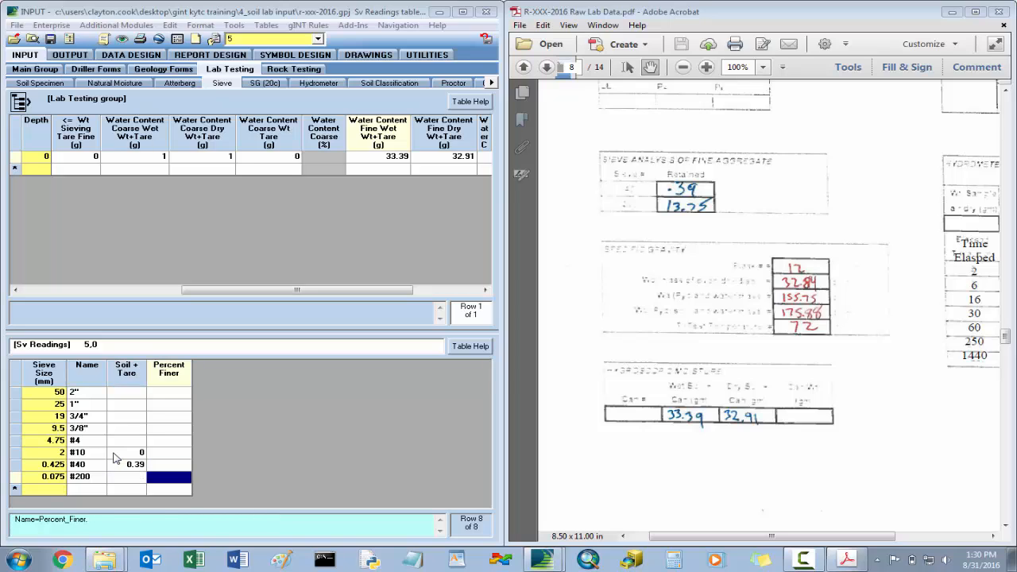
key("Left")
type("13")
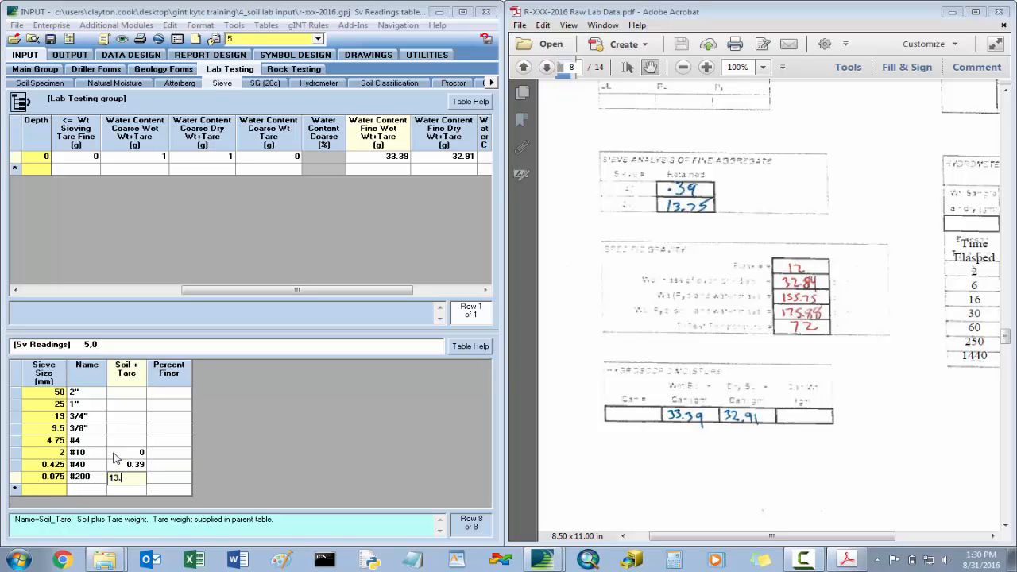
key("Up")
left_click(51, 39)
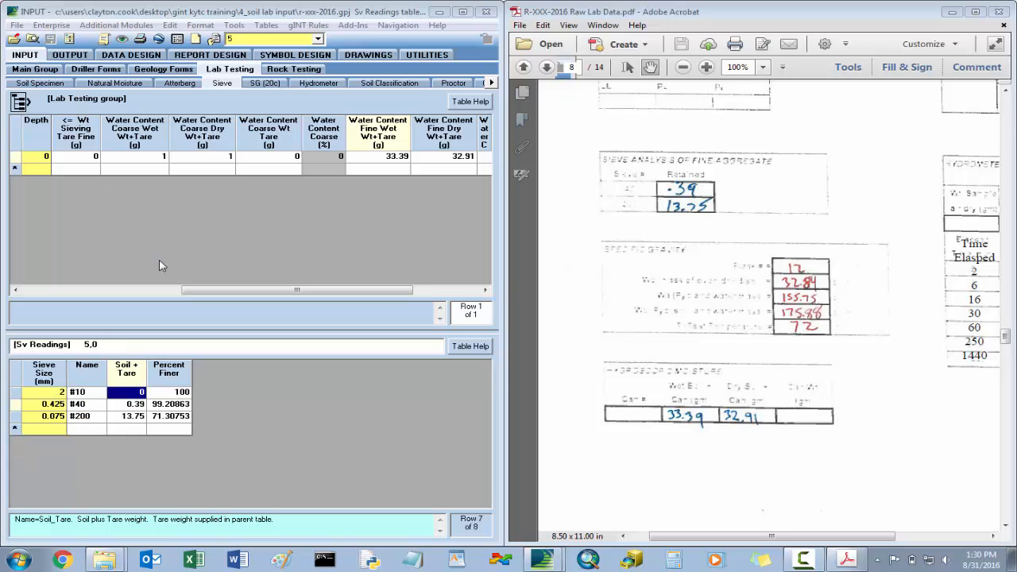
Step: Add a depth 0 specific gravity record for hole 5 with a test temperature of 72 °F
left_click(279, 86)
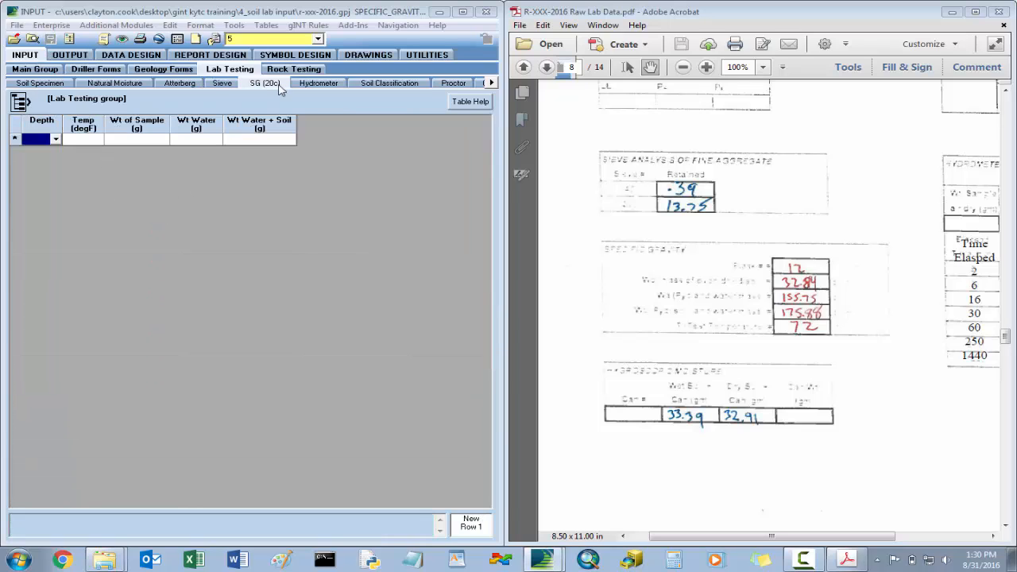
left_click(56, 140)
left_click(53, 149)
left_click(90, 140)
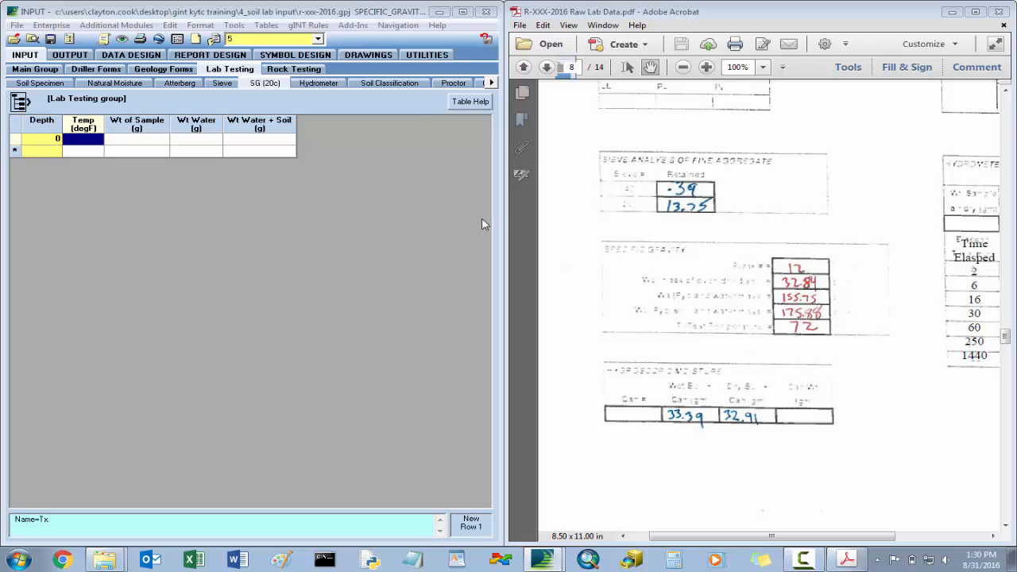
type("72")
key("Tab")
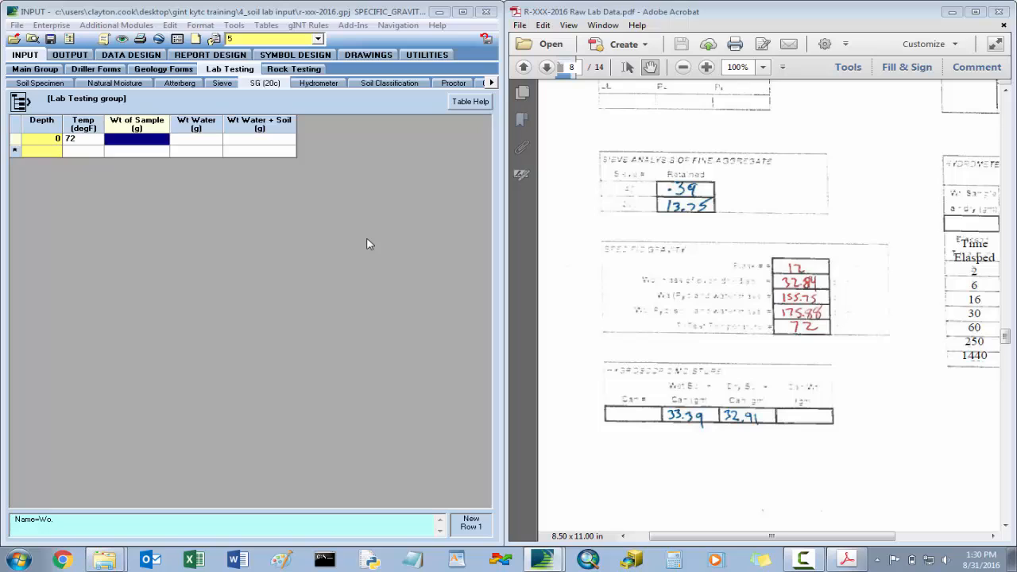
Step: Enter the depth 0 specific gravity weights of 32.84 g sample, 155.75 g water and 175.88 g water plus soil, and save
type("32.84")
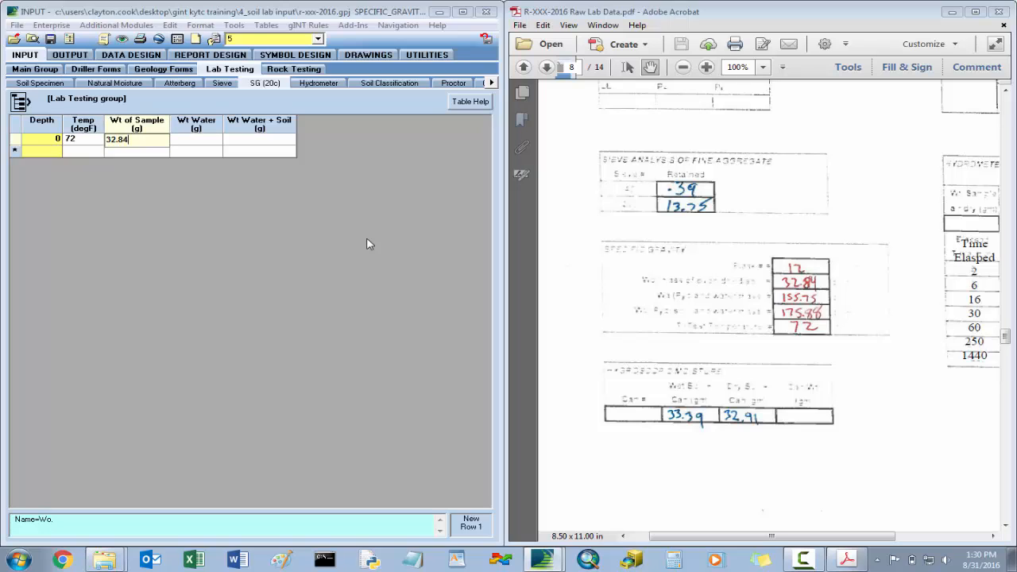
key("Tab")
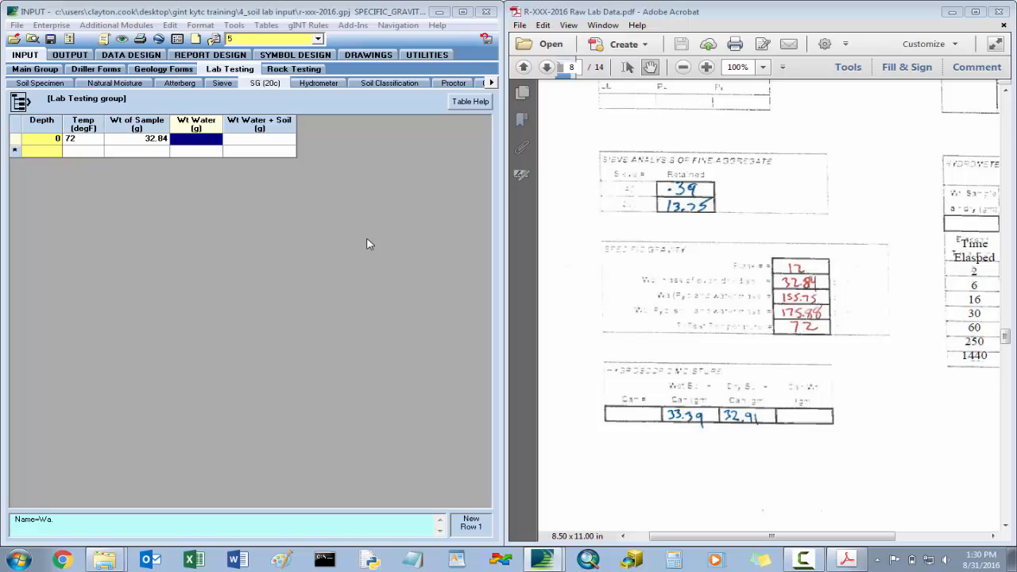
type("155")
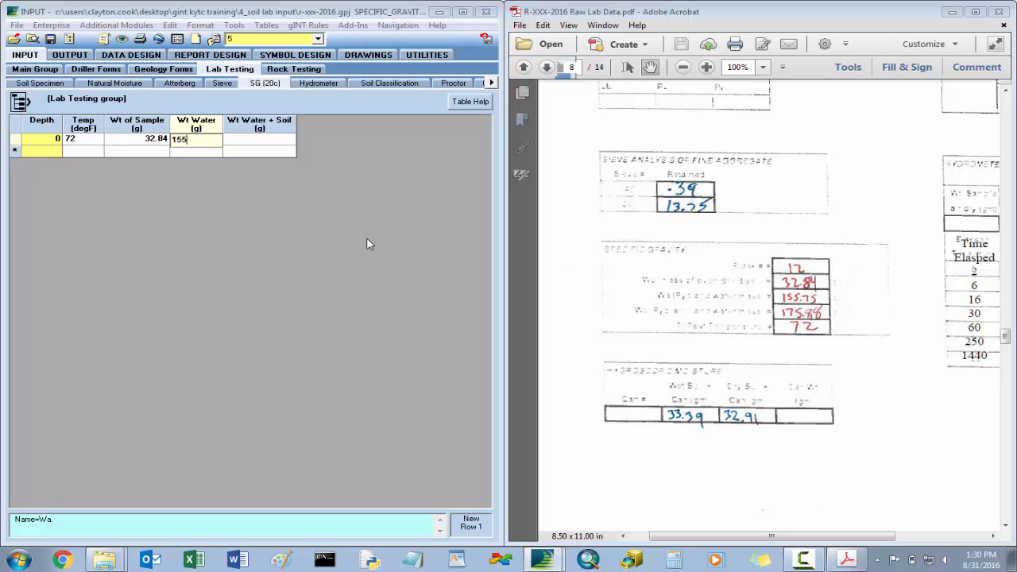
type(".75")
key("Tab")
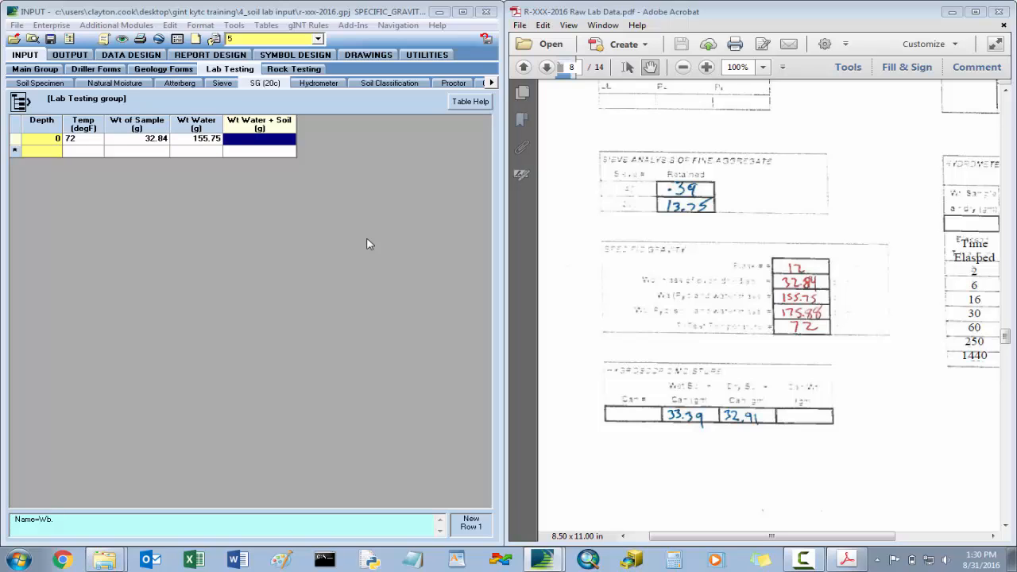
type("175.88")
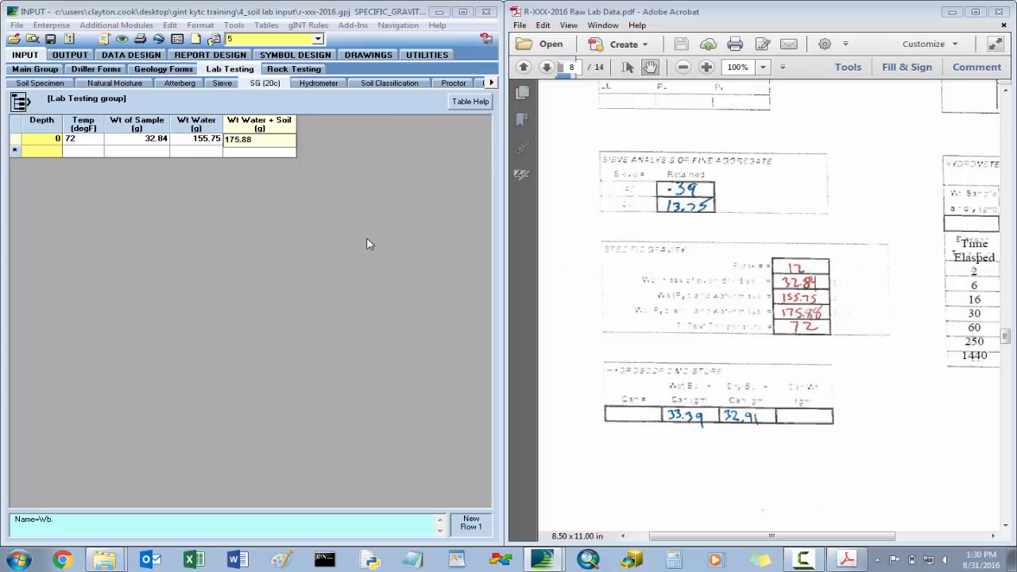
key("Return")
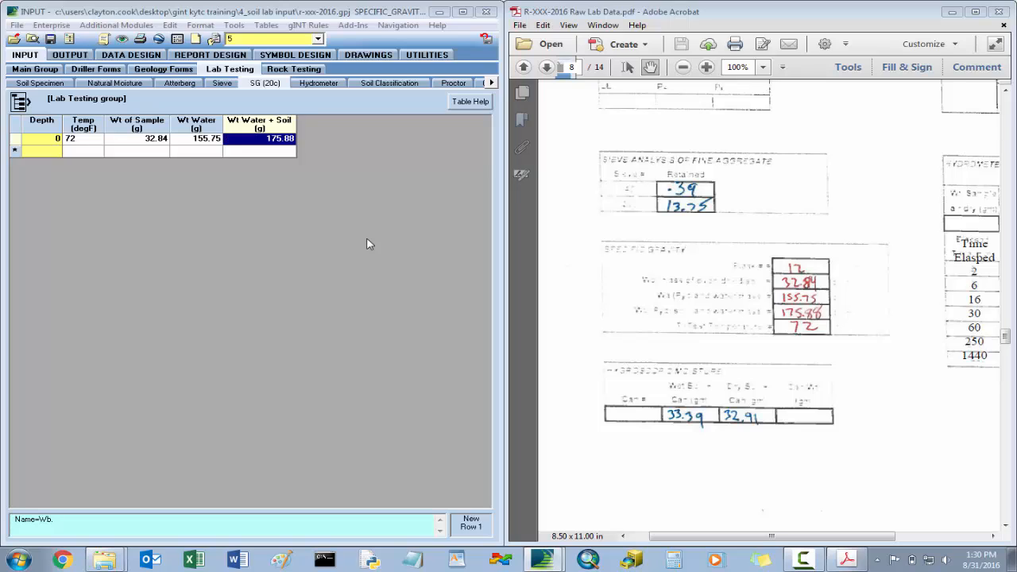
left_click(50, 39)
Step: Set the hydrometer ID of hole 5's depth 0 hydrometer record to KYTC 707901 and save it
left_click(328, 85)
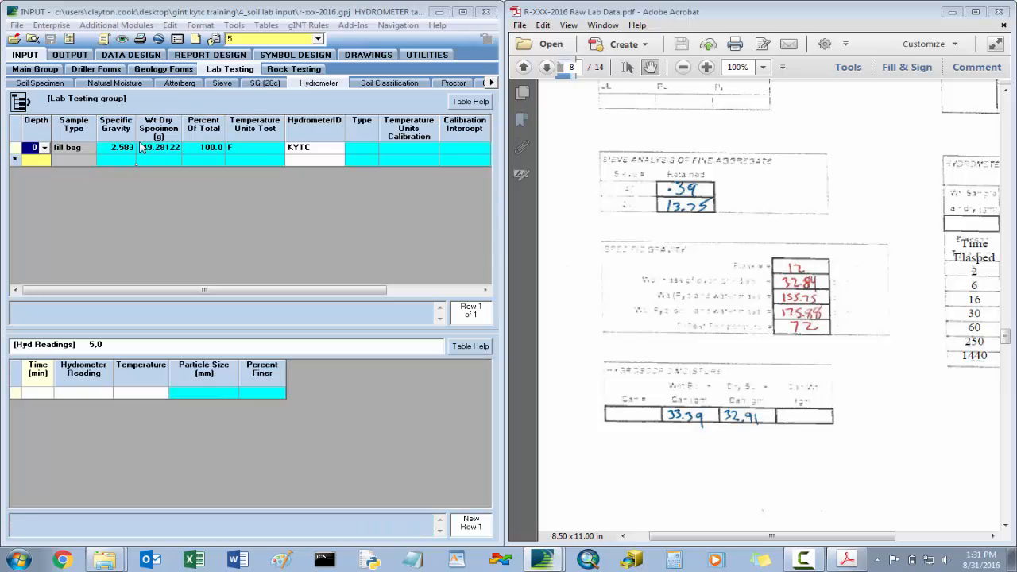
left_click(327, 150)
left_click(338, 147)
left_click(310, 169)
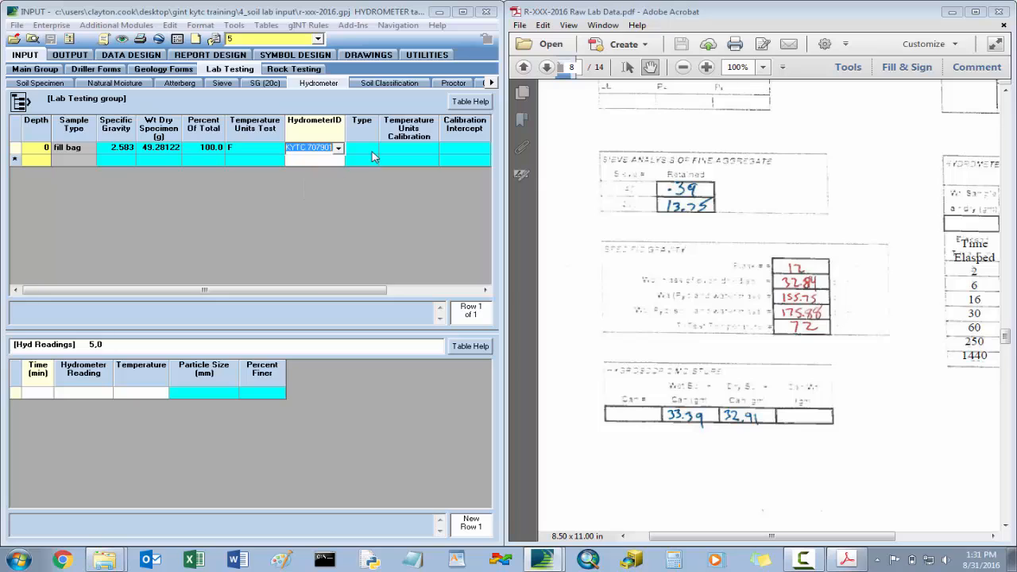
key("Tab")
left_click(50, 39)
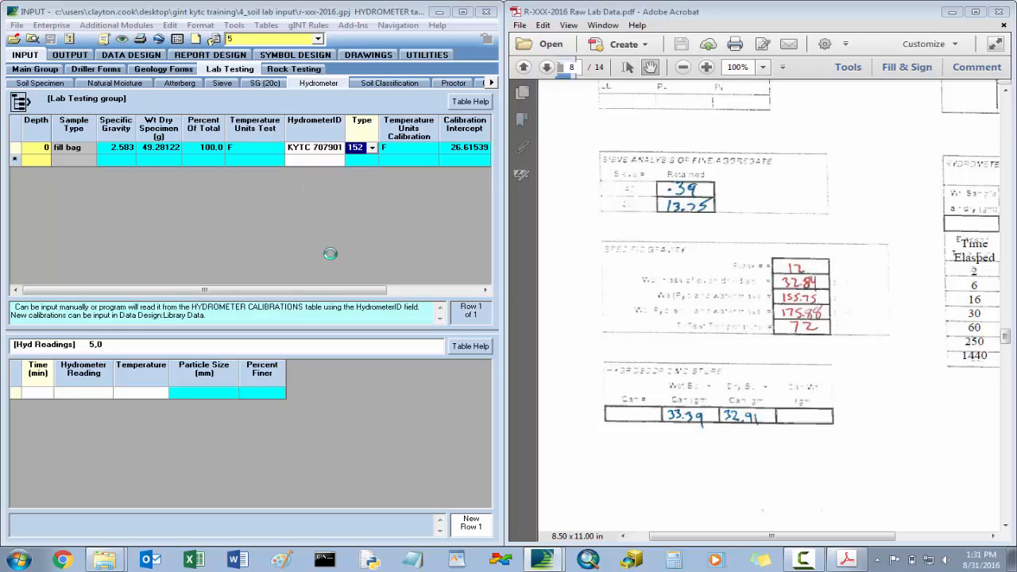
Step: Bring the PDF's hydrometer analysis into view and enter the 2-minute reading of 35 at temperature 68
left_click(47, 394)
left_click(37, 395)
left_click_drag(841, 539, 932, 540)
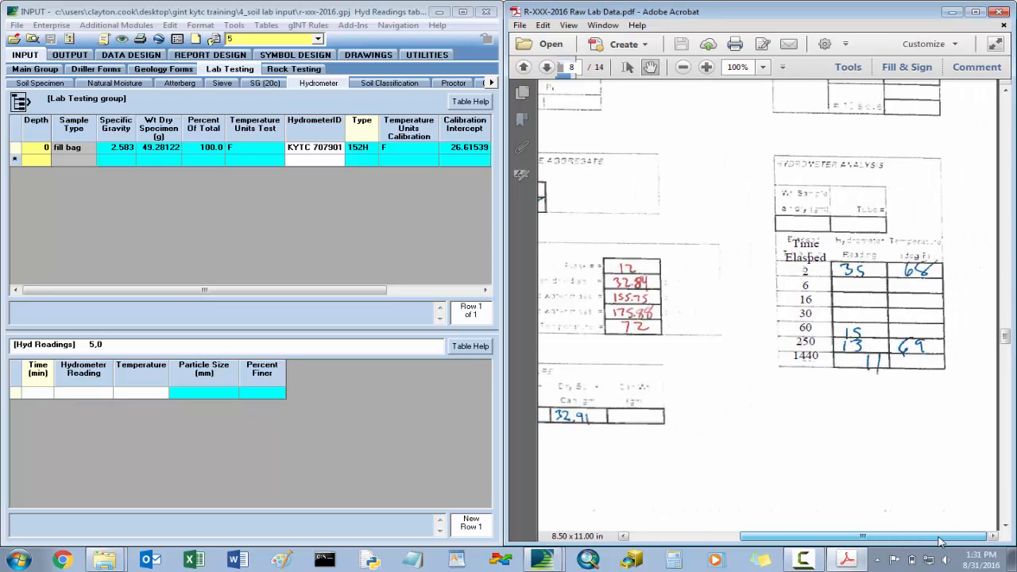
left_click(45, 397)
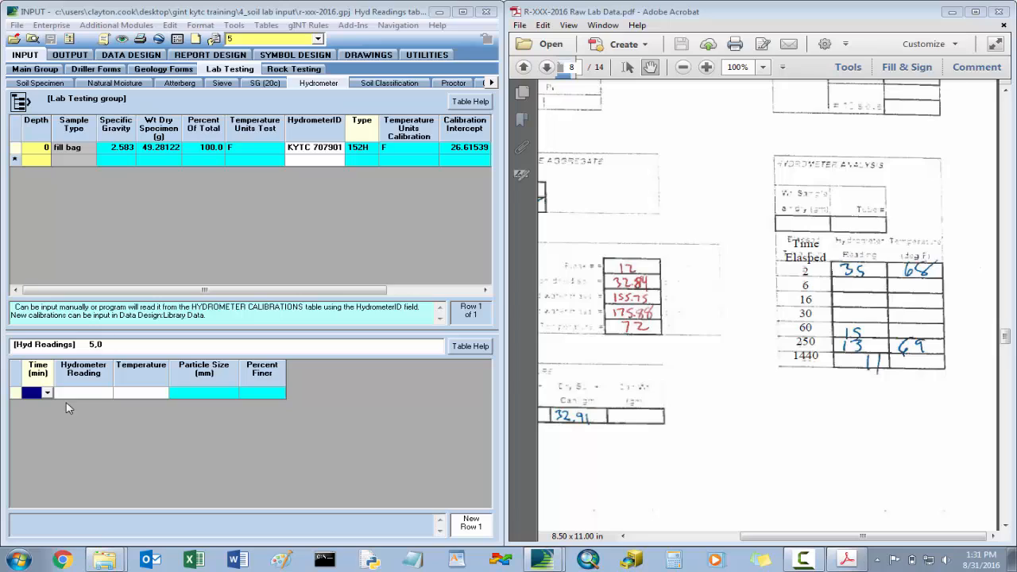
type("2")
key("Tab")
type("35")
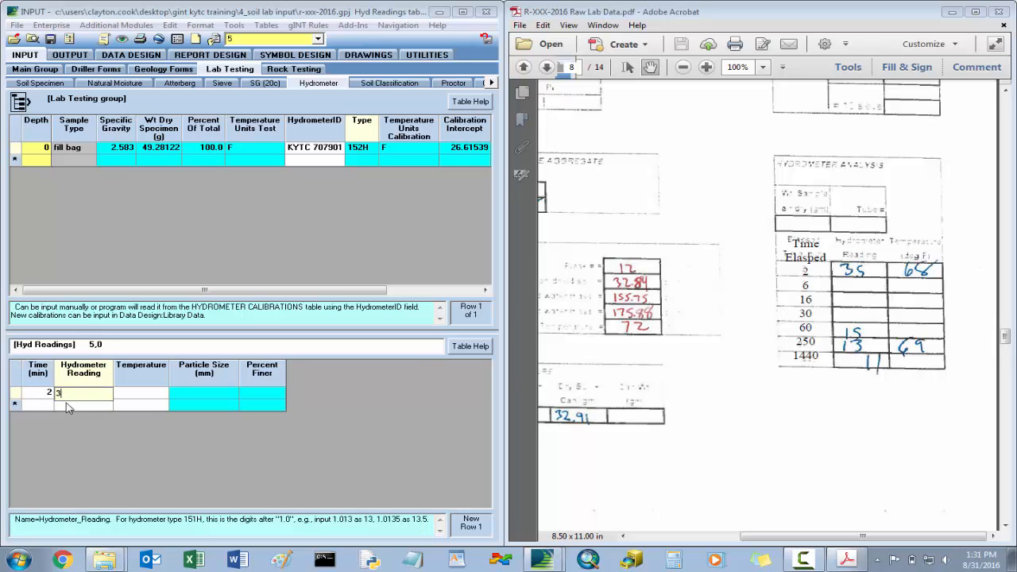
key("Tab")
type("68")
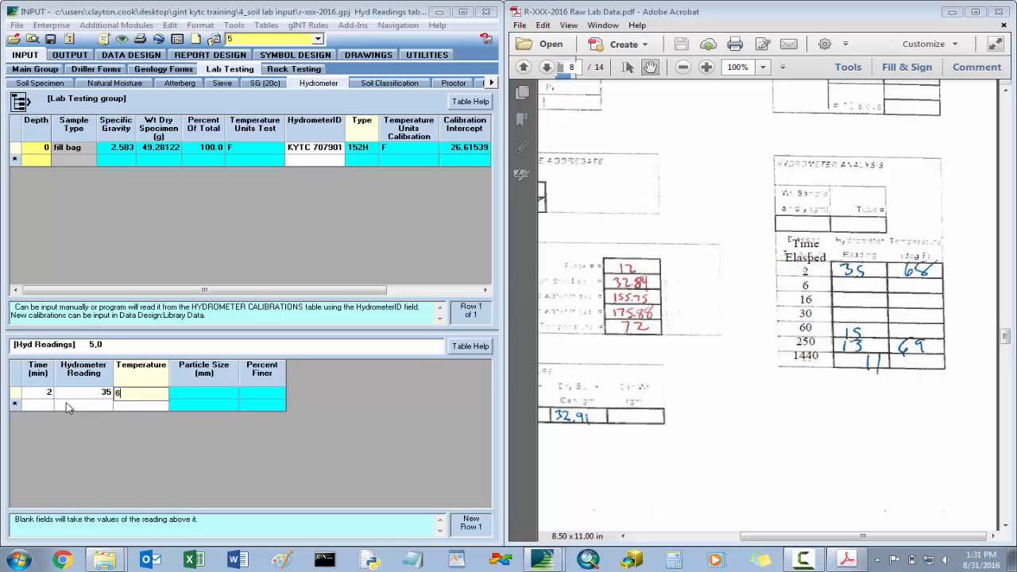
key("Tab")
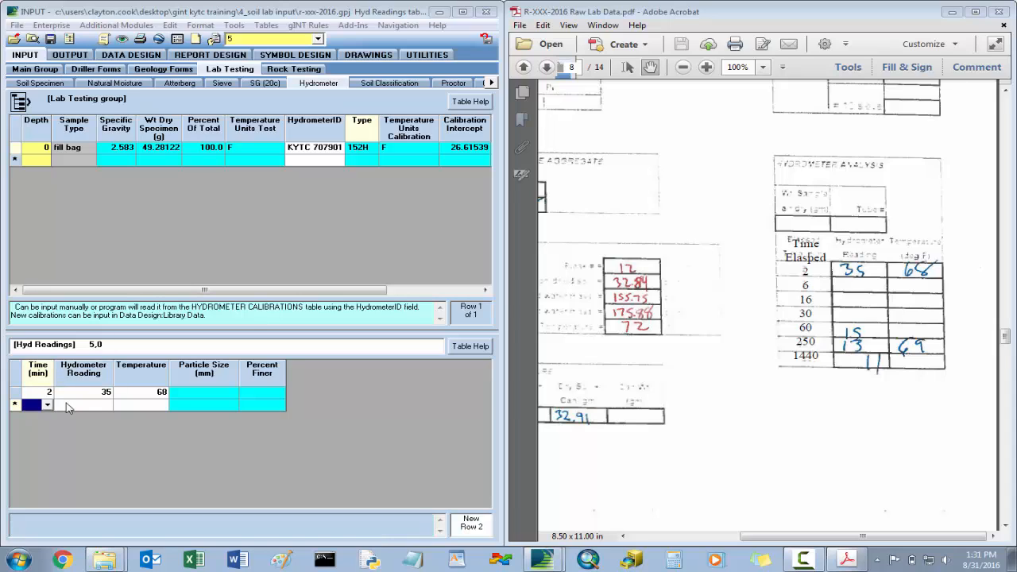
Step: Add the 60-minute hydrometer reading of 15 at temperature 68
type("60")
key("Tab")
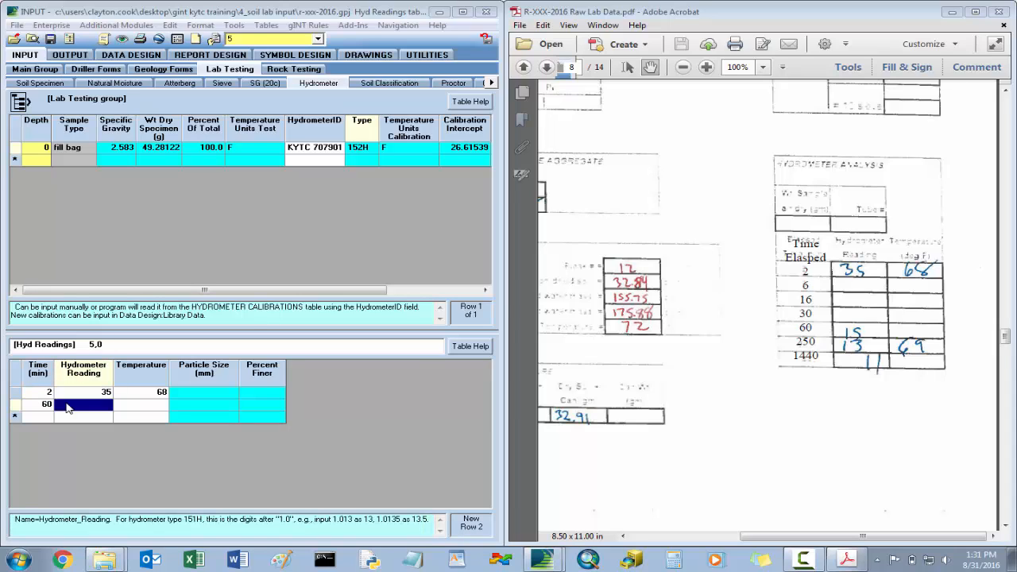
type("15")
key("Tab")
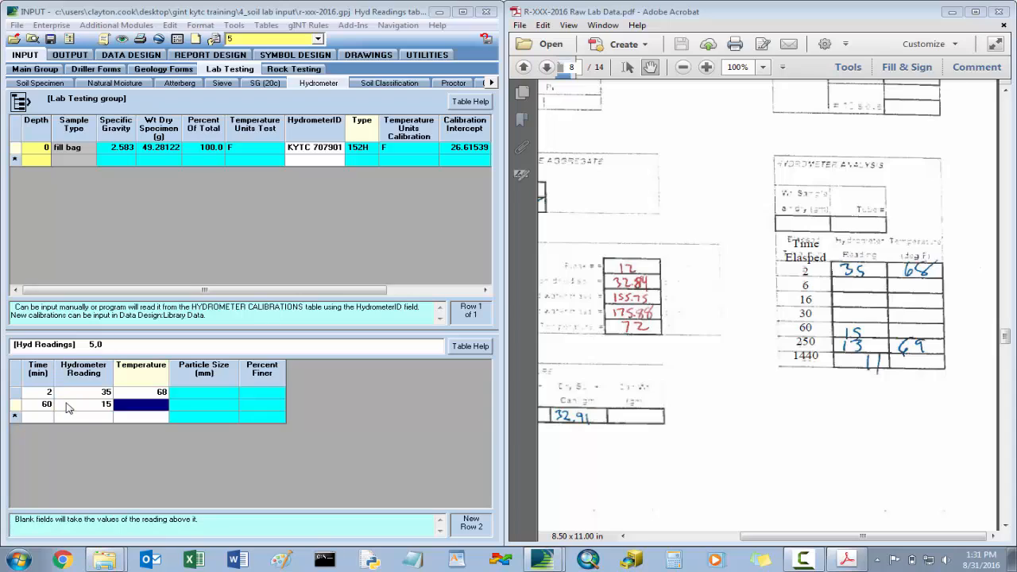
type("68")
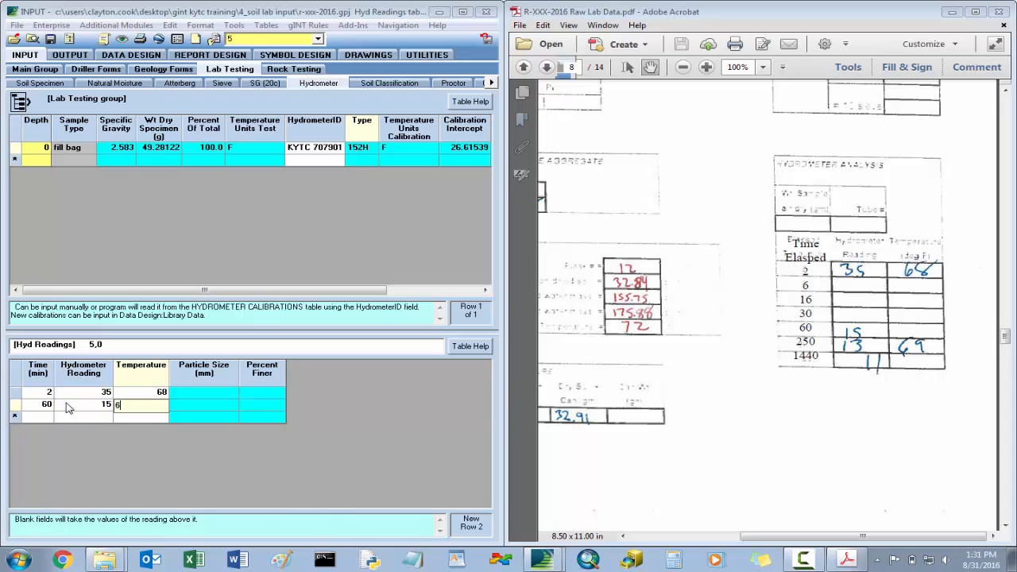
key("Tab")
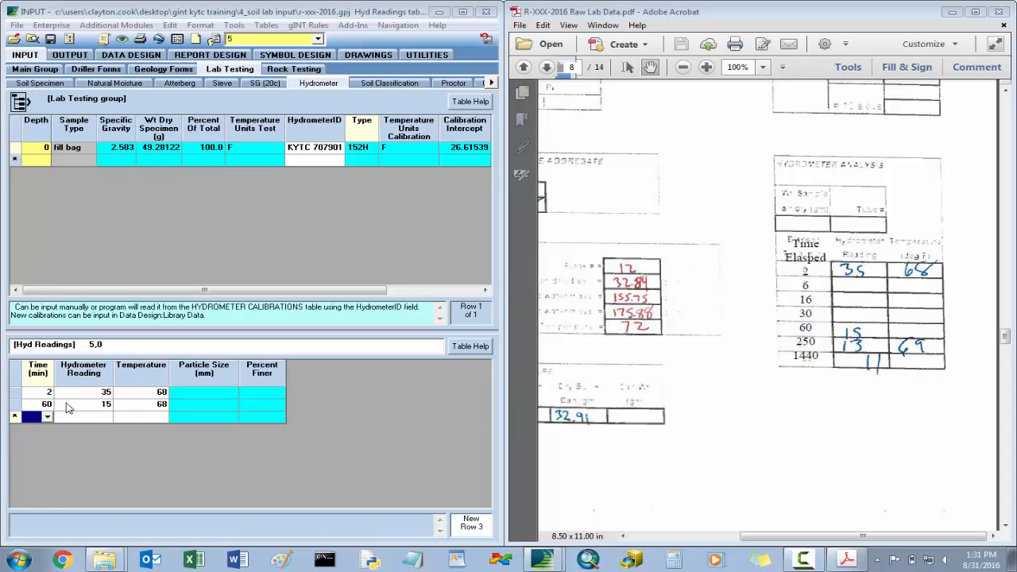
Step: Add the 250-minute hydrometer reading of 13 at temperature 69
type("250")
key("Tab")
type("13")
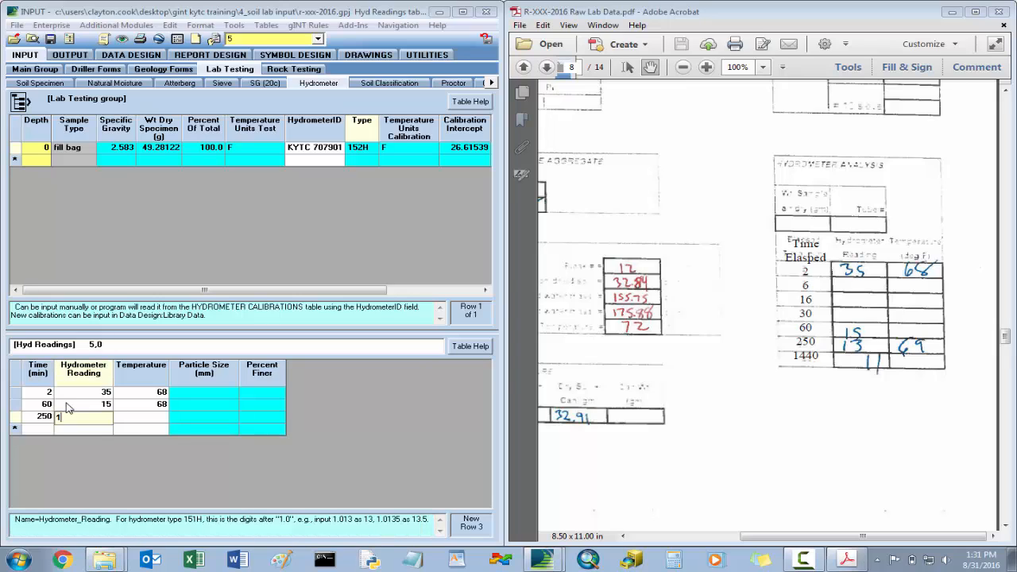
key("Tab")
type("69")
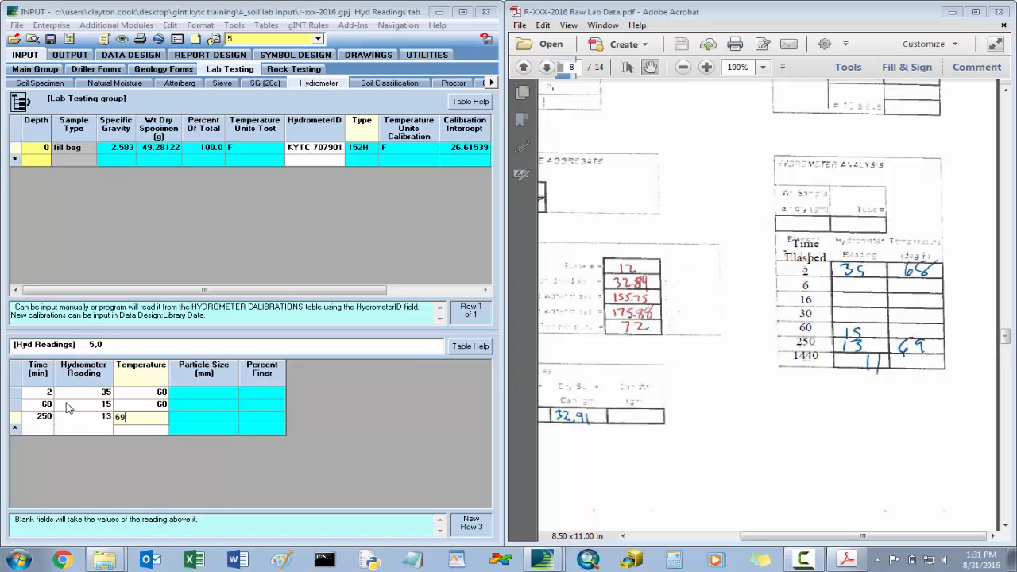
key("Tab")
Step: Add the 1440-minute hydrometer reading of 11 at temperature 69 and save the hydrometer readings
type("1440")
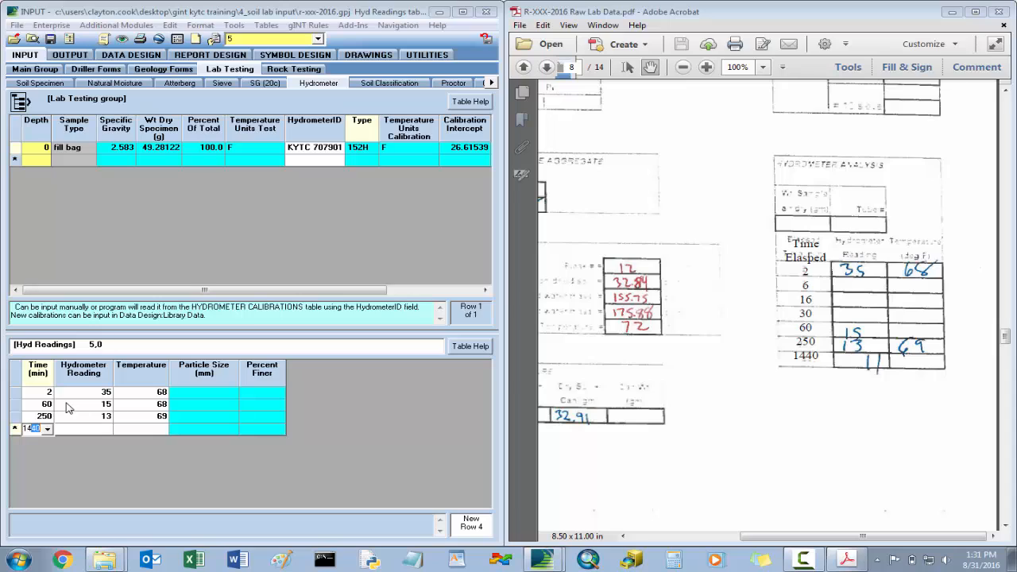
key("Tab")
key("Return")
type("1440")
key("Tab")
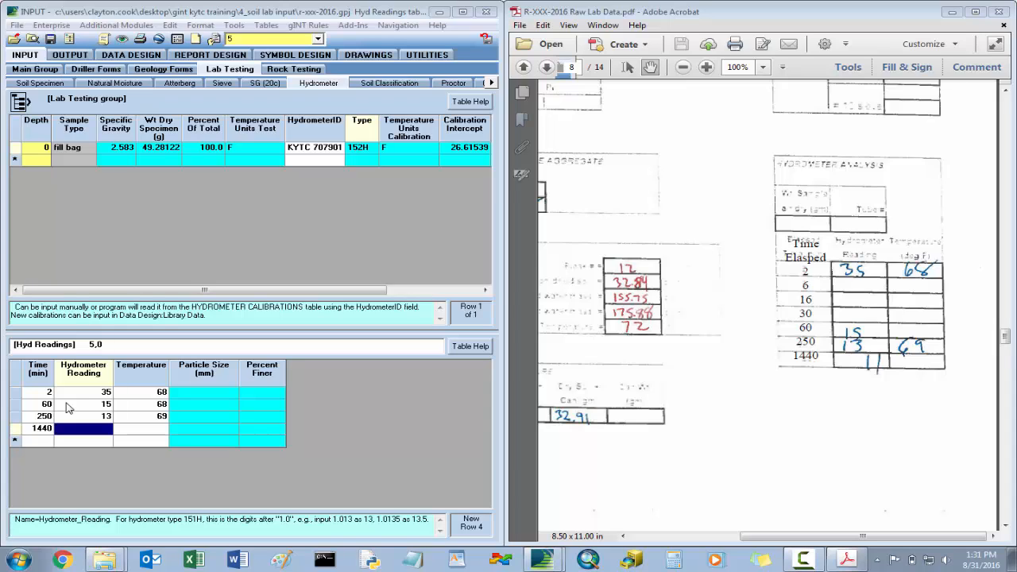
type("11")
key("Tab")
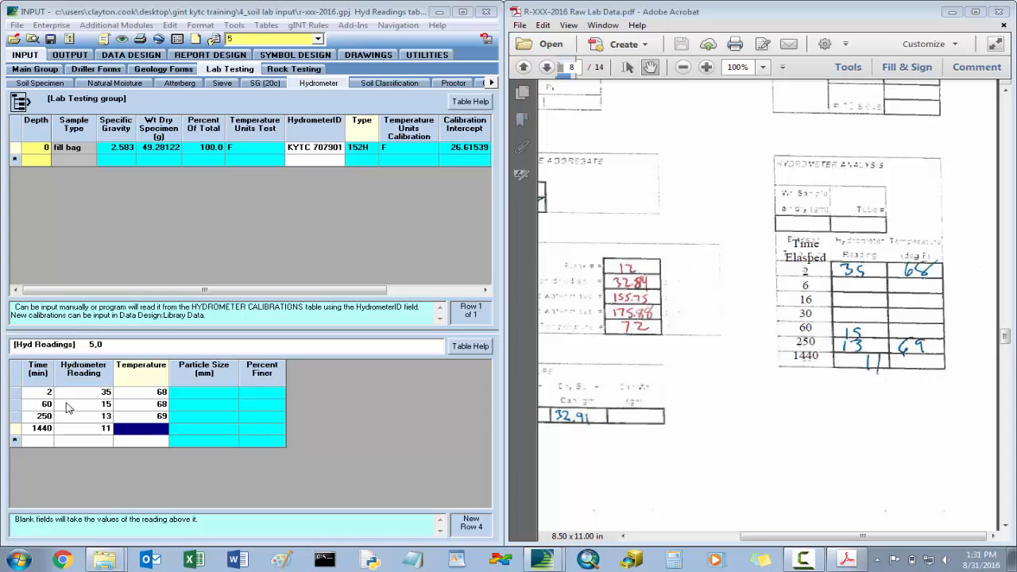
type("690")
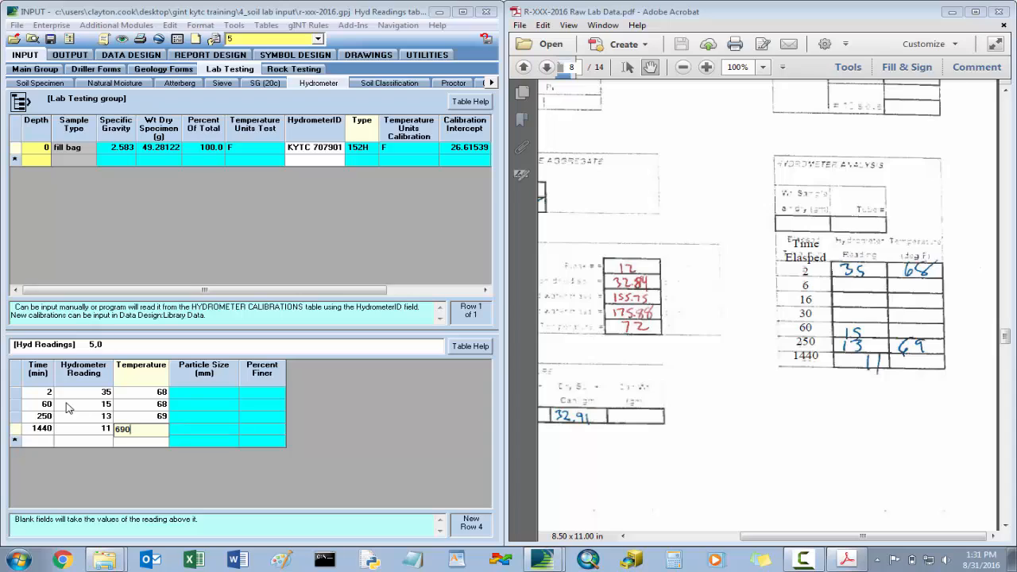
key("BackSpace")
key("Up")
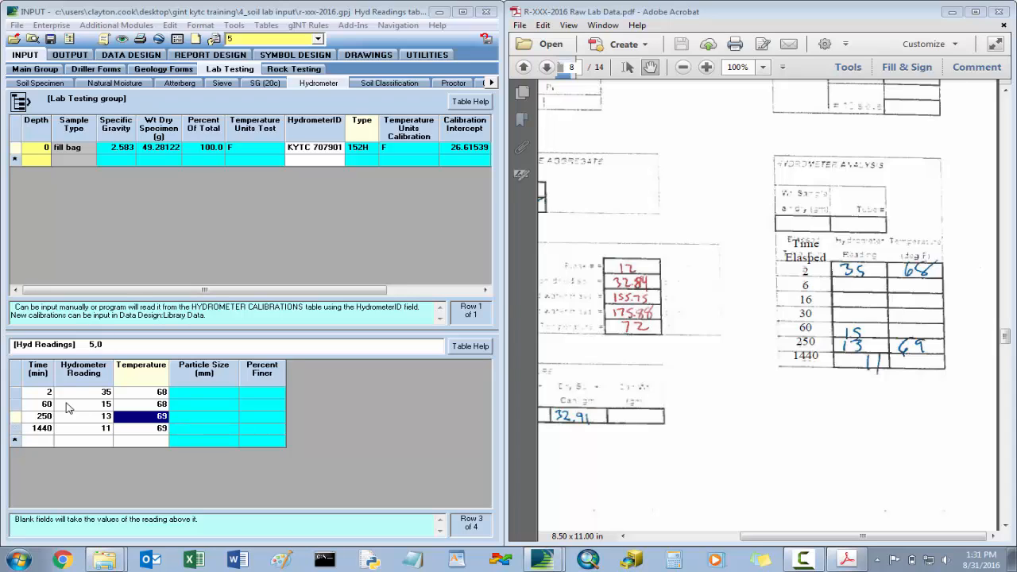
left_click(50, 39)
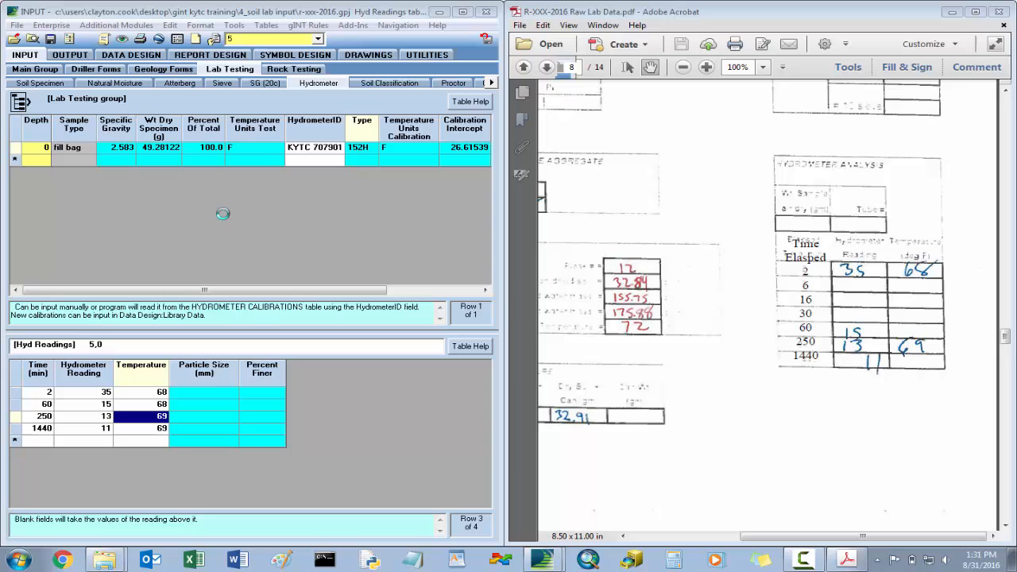
Step: Review hole 5's soil classification record, including its sieve percentages, AASHTO and USCS symbols, group name and specific gravity
left_click(378, 84)
left_click_drag(157, 296, 425, 295)
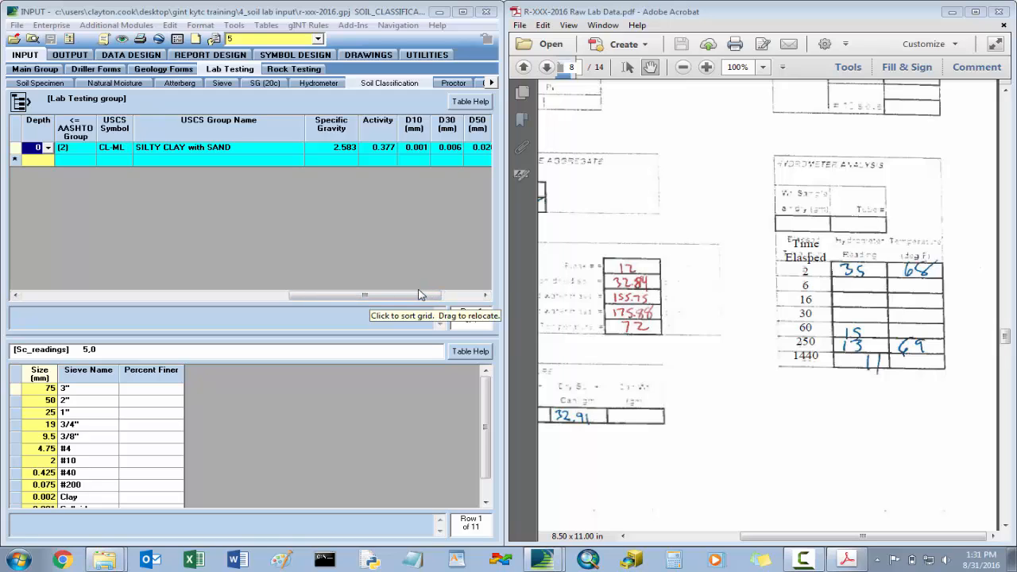
left_click_drag(384, 292, 338, 295)
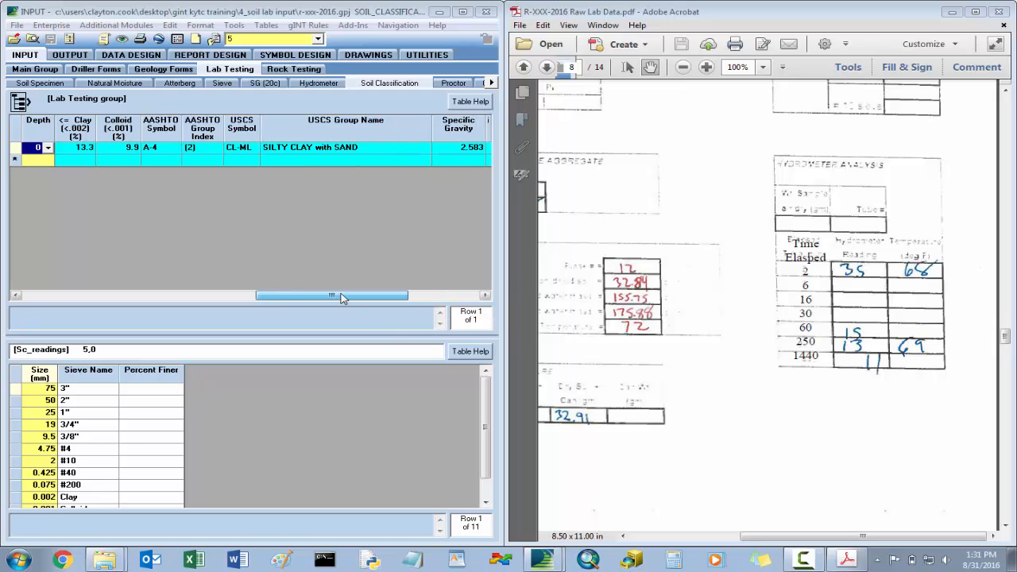
left_click(491, 83)
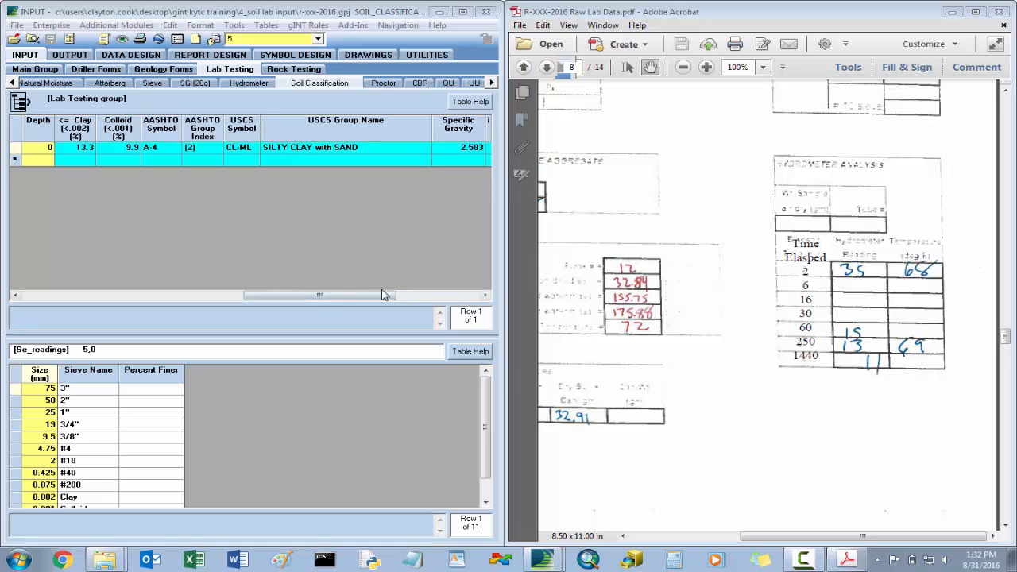
left_click_drag(386, 296, 145, 300)
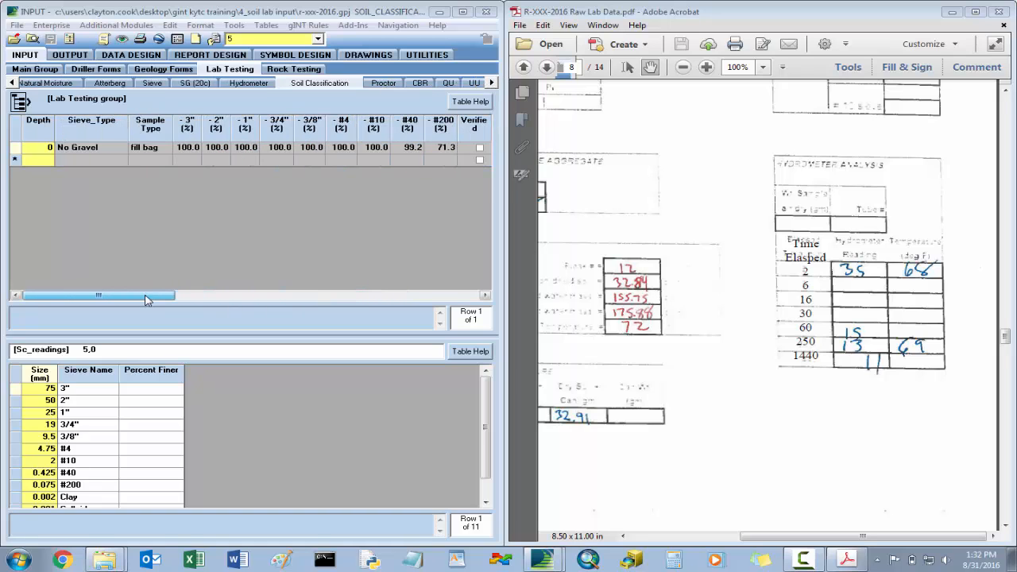
Step: Open the Soil Specimen table for hole 6
left_click(11, 83)
left_click(29, 85)
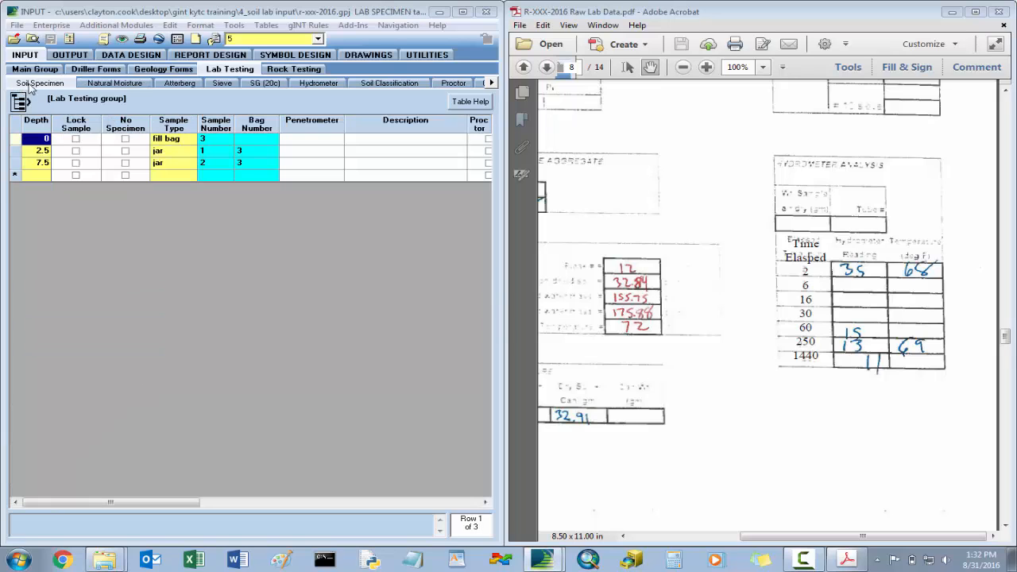
left_click(318, 39)
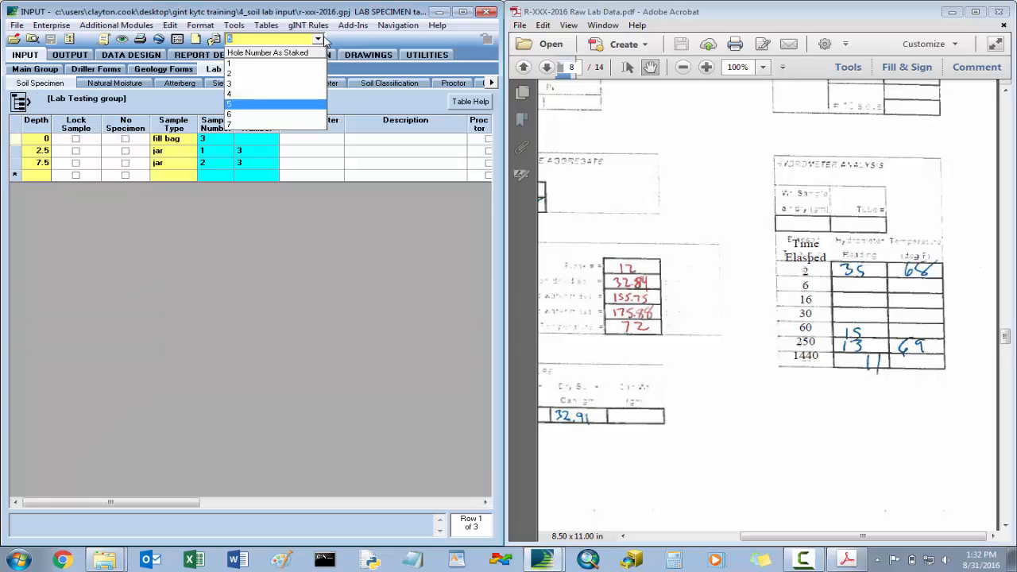
left_click(252, 114)
Step: Examine the Extrusion Log page of the lab data PDF for the SPT and ST samples' moisture, soil description and penetrometer entries
left_click(545, 176)
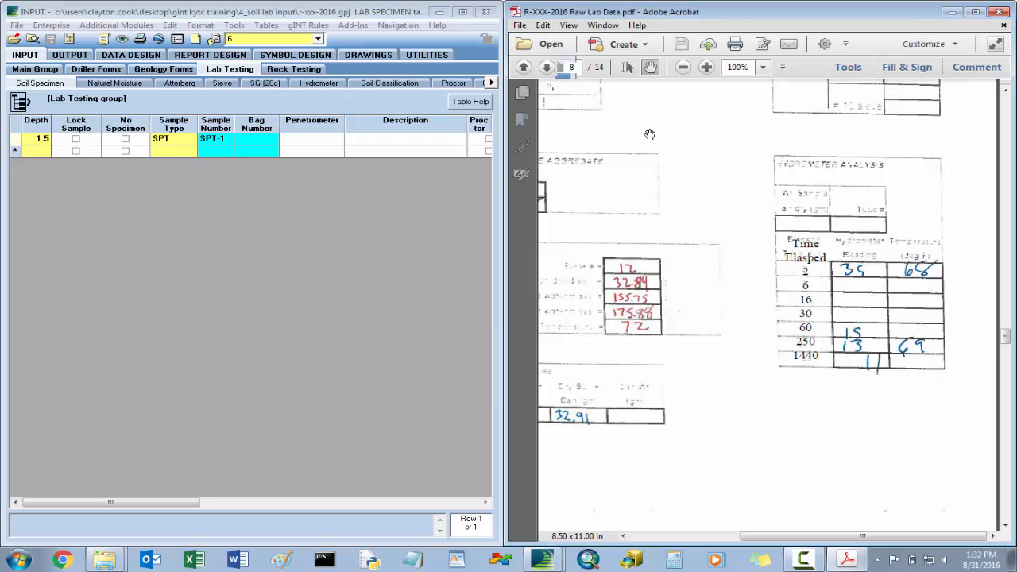
left_click(683, 67)
scroll(779, 286, "up", 10)
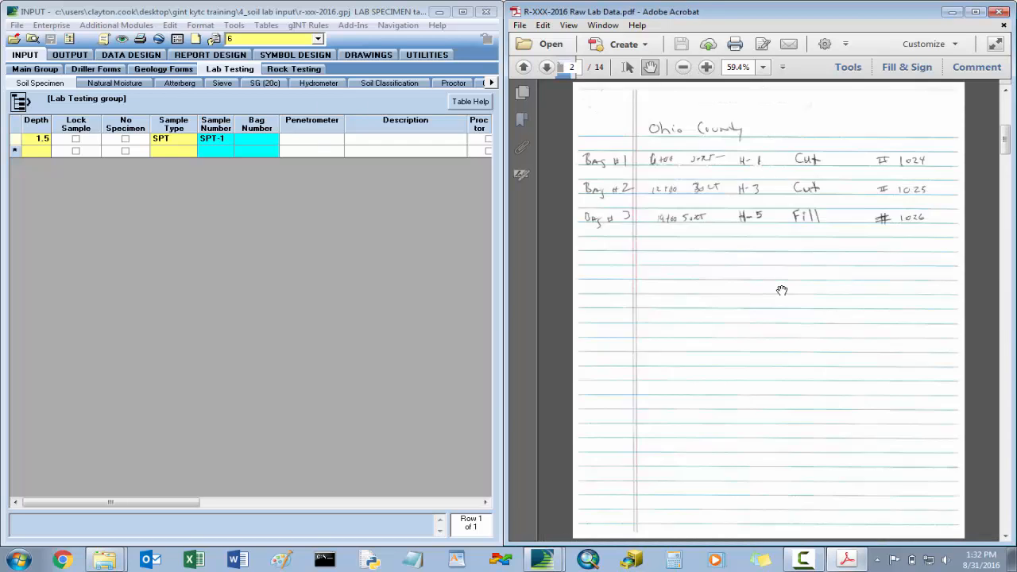
scroll(782, 290, "down", 2)
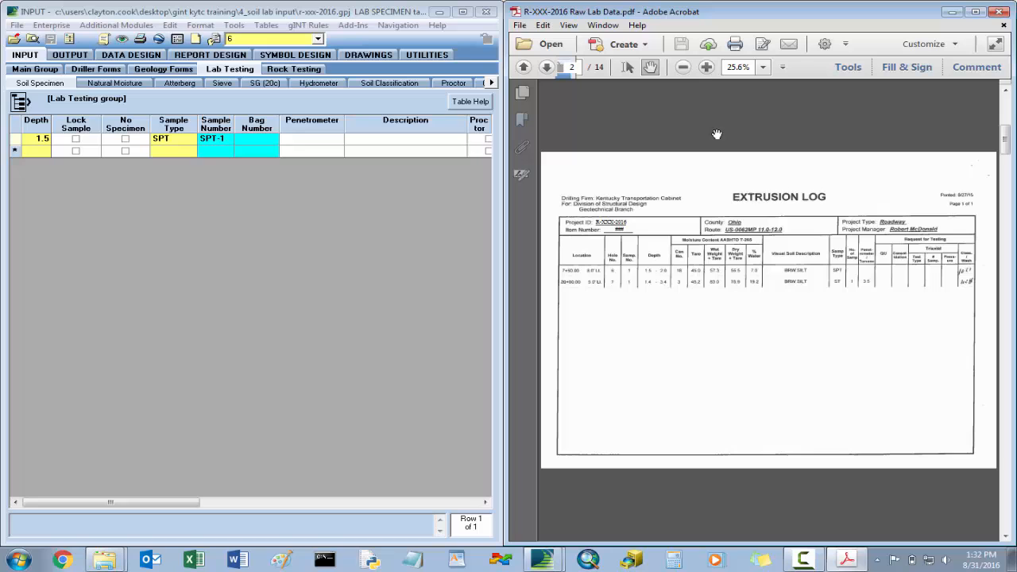
left_click(706, 67)
left_click_drag(931, 406, 660, 323)
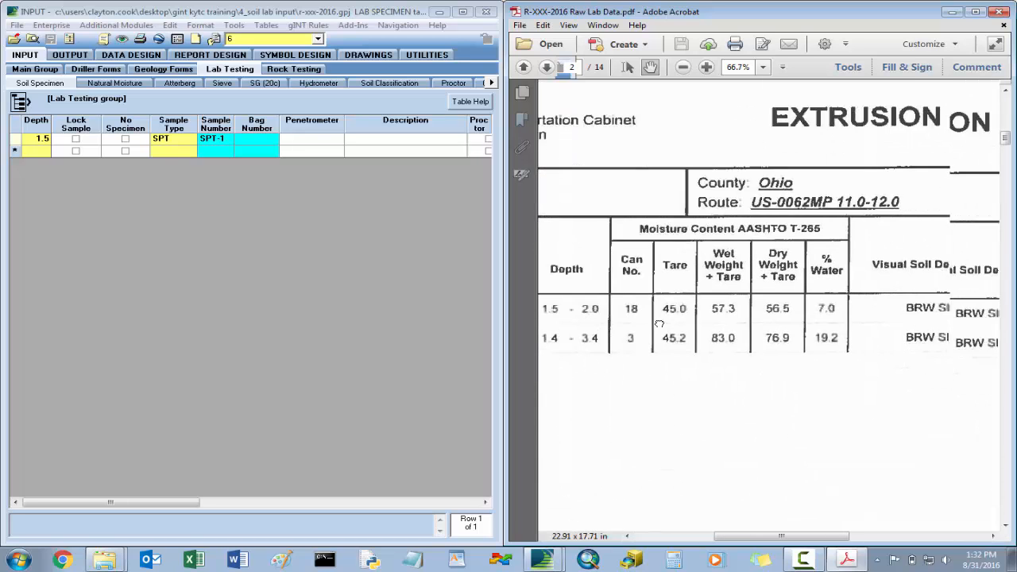
left_click_drag(860, 338, 627, 318)
left_click_drag(852, 320, 768, 318)
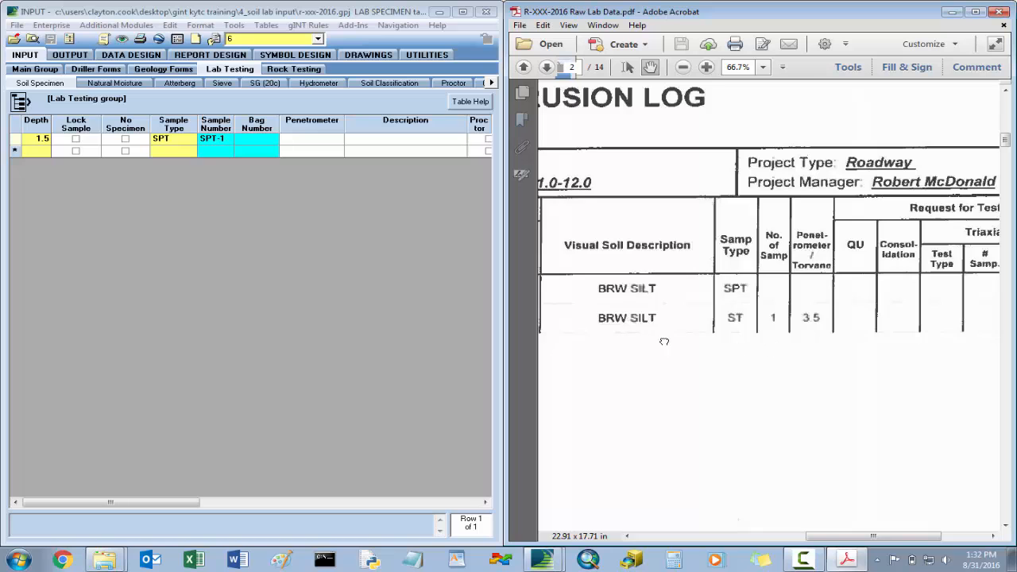
left_click_drag(665, 341, 968, 349)
mouse_move(713, 337)
left_mouse_down()
mouse_move(805, 337)
mouse_move(765, 325)
mouse_move(749, 295)
mouse_move(754, 275)
mouse_move(758, 285)
left_mouse_up()
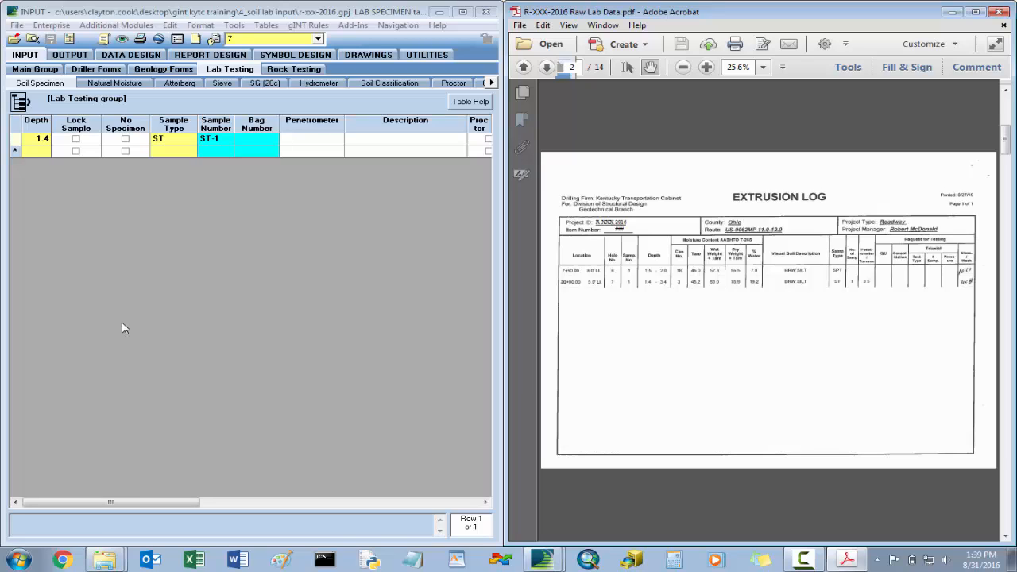
Step: Select the KY PROFILE EXTRUSION LOG report among the graphic table outputs
left_click(70, 55)
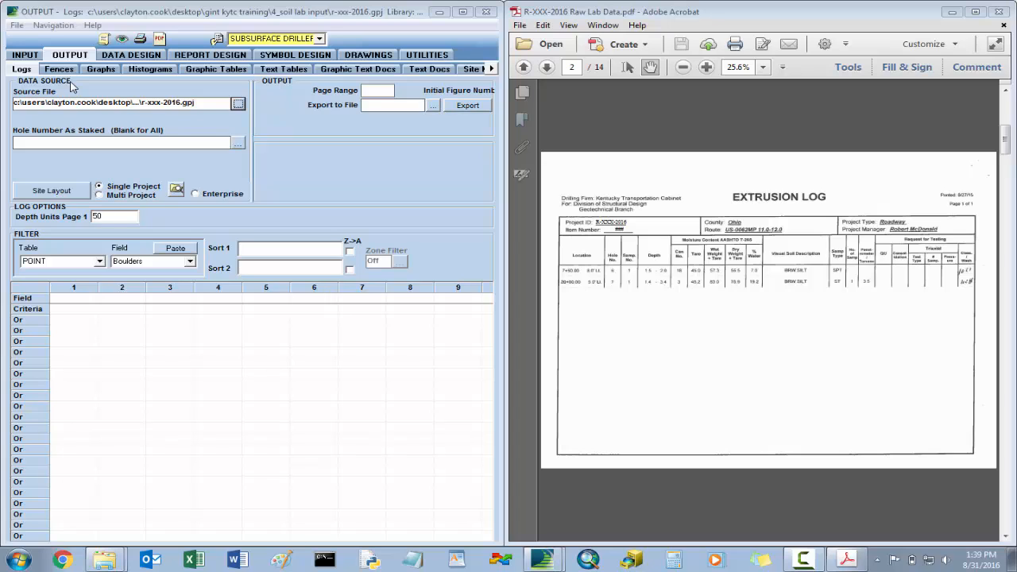
left_click(221, 73)
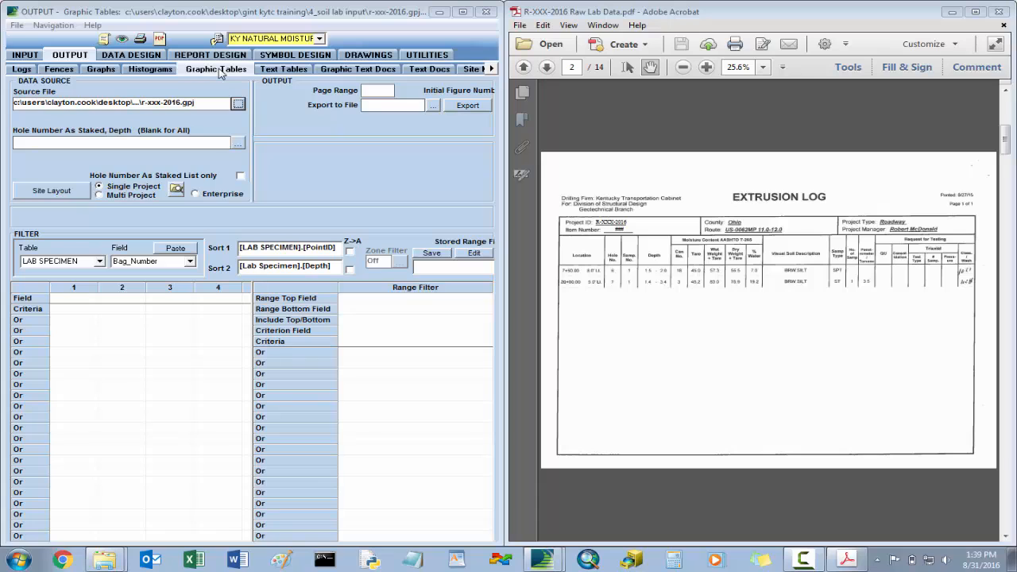
left_click(319, 39)
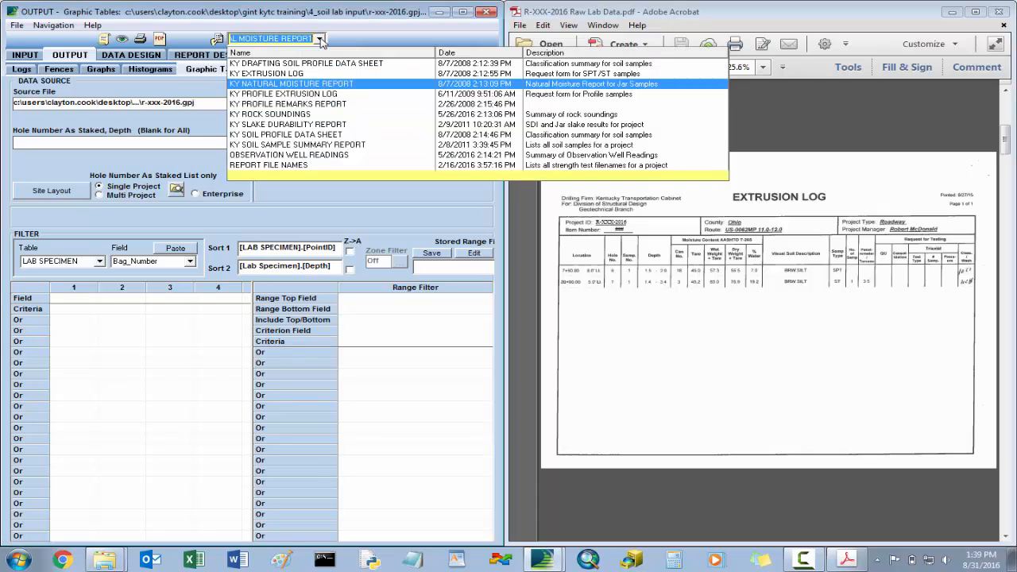
left_click(305, 94)
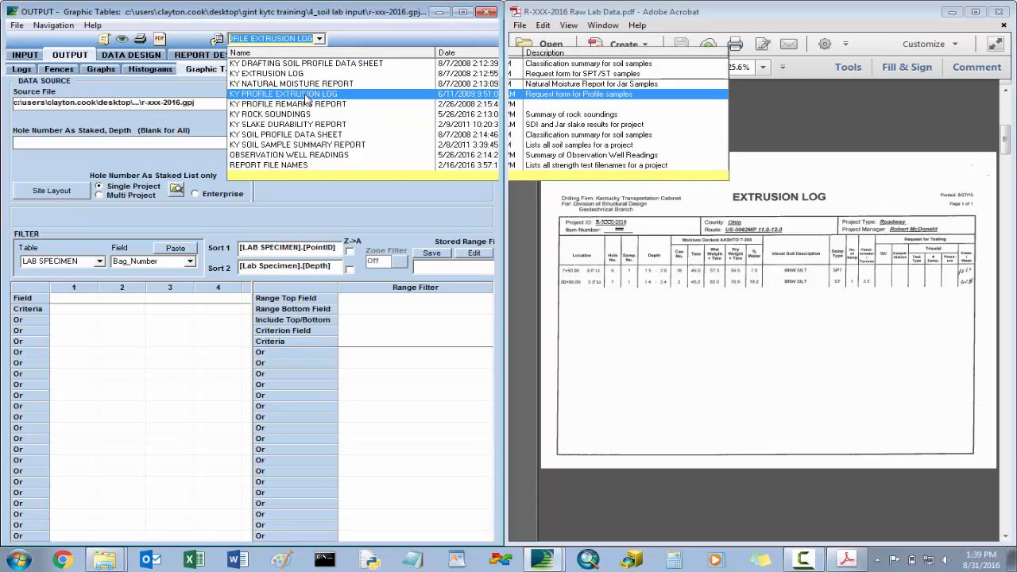
Step: Close the raw lab data PDF and preview the profile extrusion log in the maximized gINT window
left_click(648, 11)
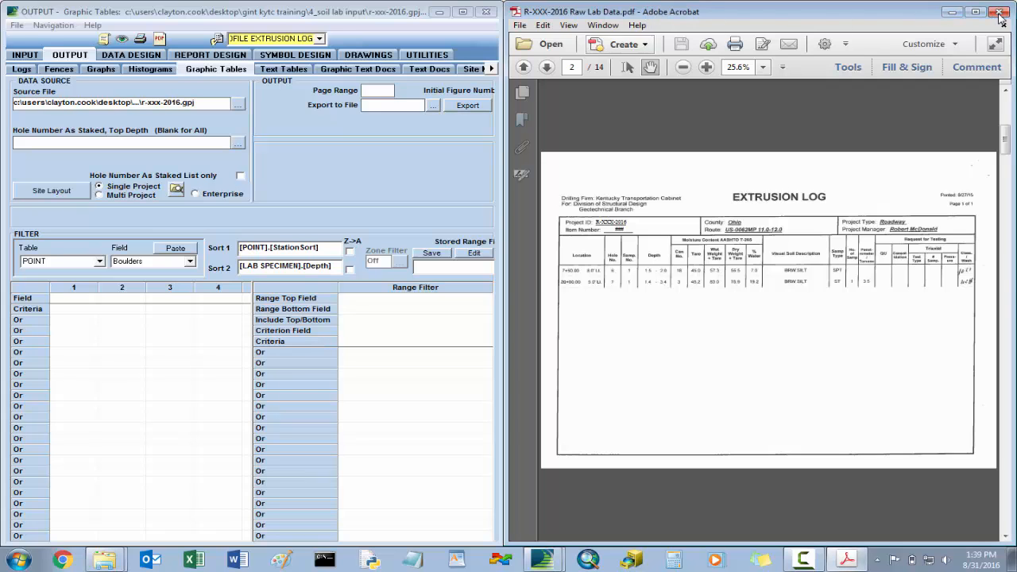
left_click(998, 12)
left_click(464, 13)
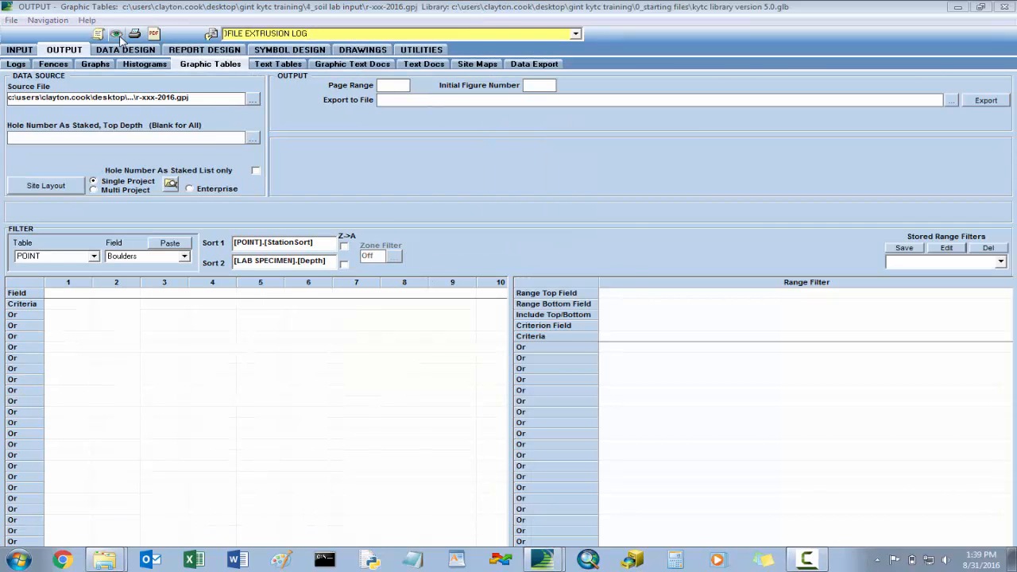
left_click(118, 35)
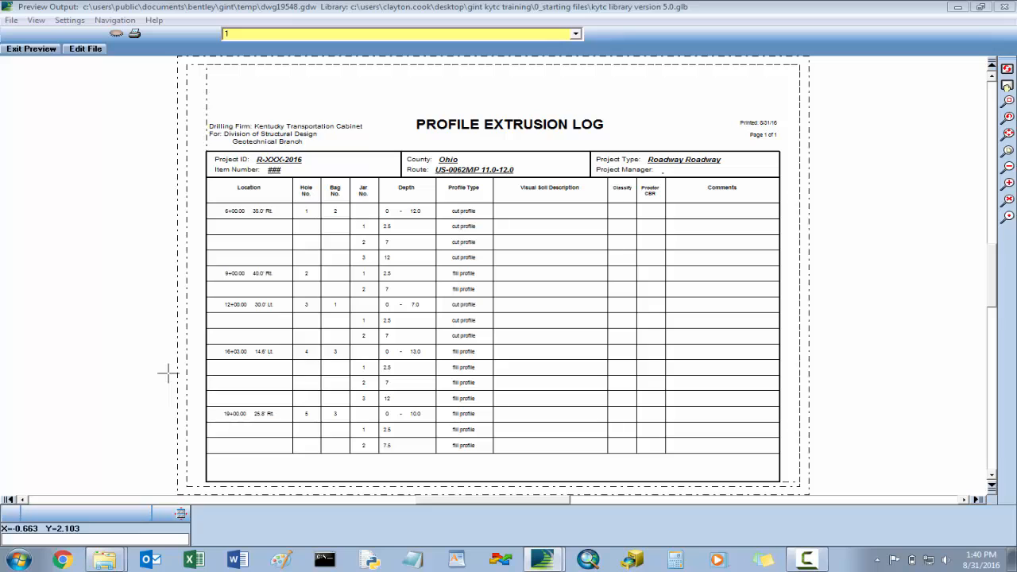
left_click(120, 35)
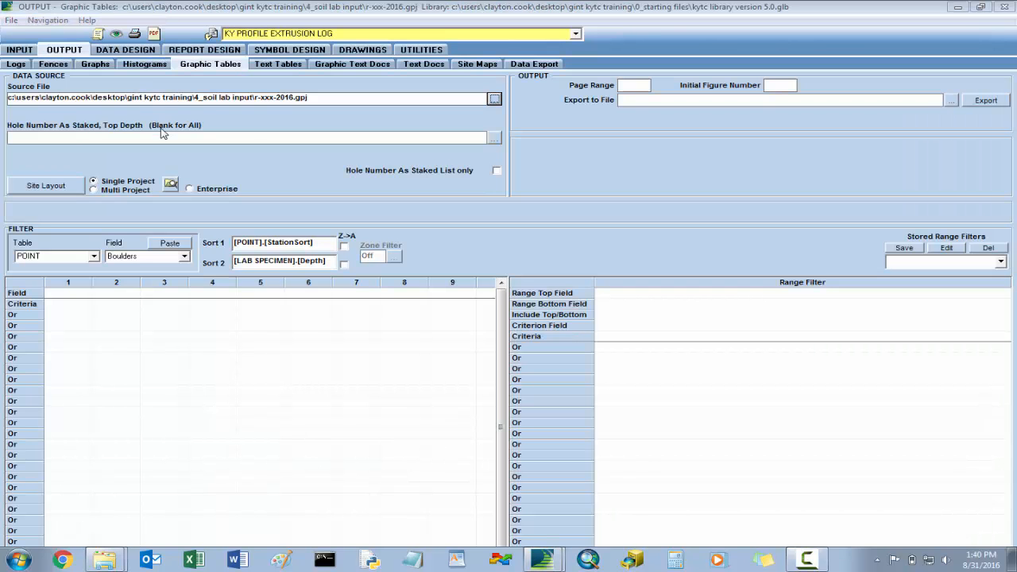
Step: Preview the KY PROCTOR graph report and view its second page
left_click(95, 70)
left_click(577, 34)
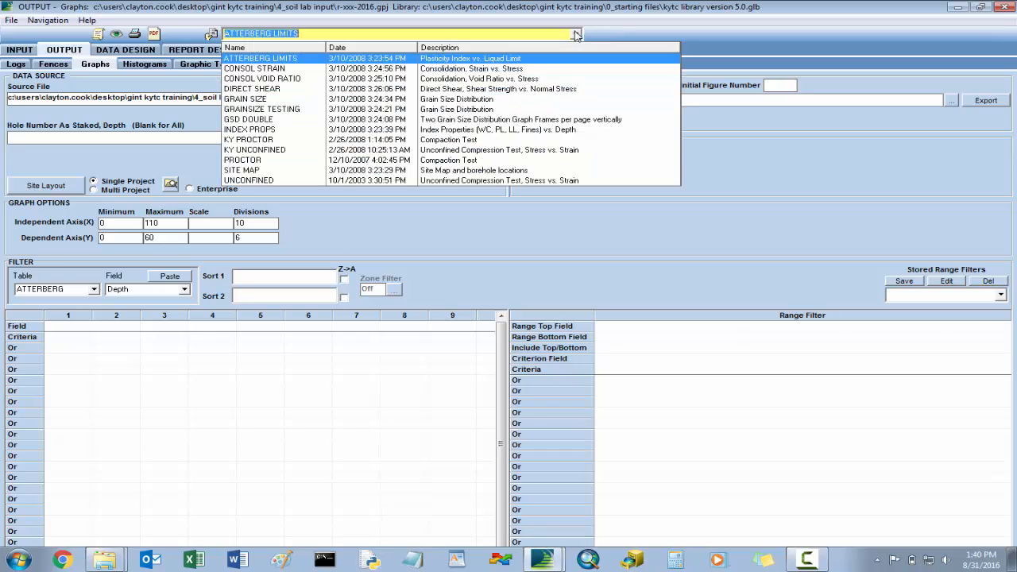
left_click(292, 141)
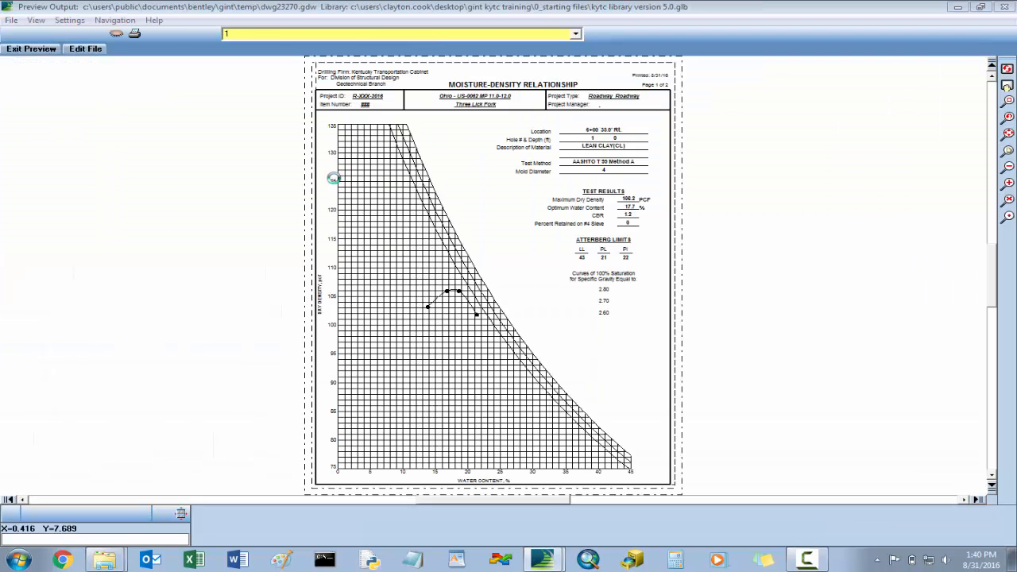
left_click(576, 34)
left_click(482, 69)
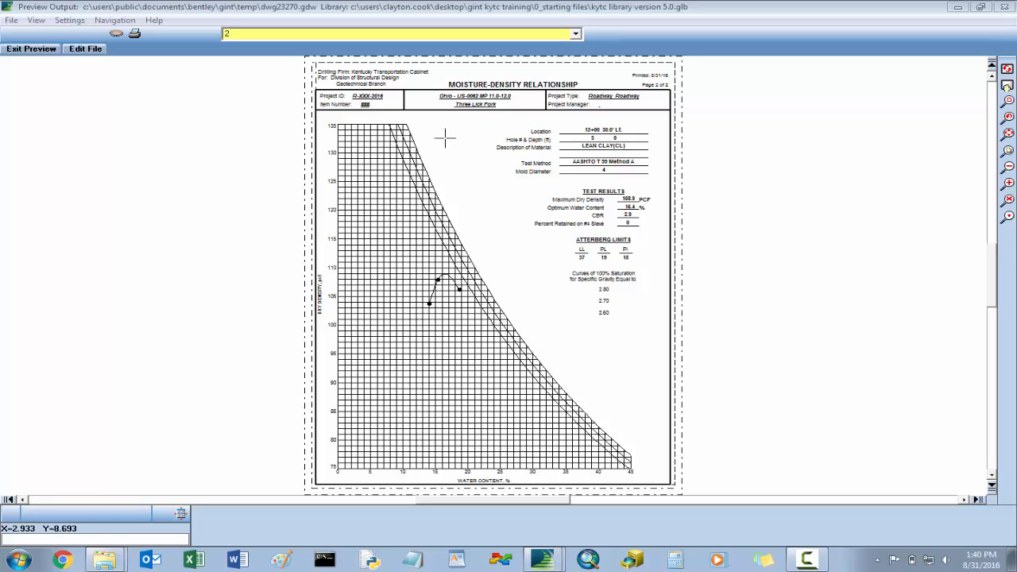
Step: Exit the Proctor graph preview and return to the project's input tables
left_click(120, 36)
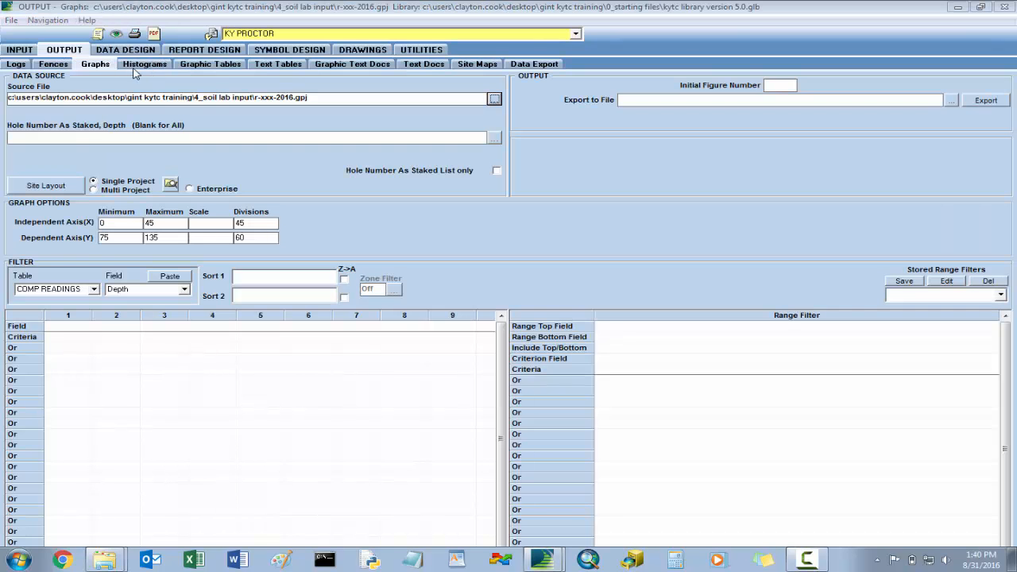
left_click(23, 54)
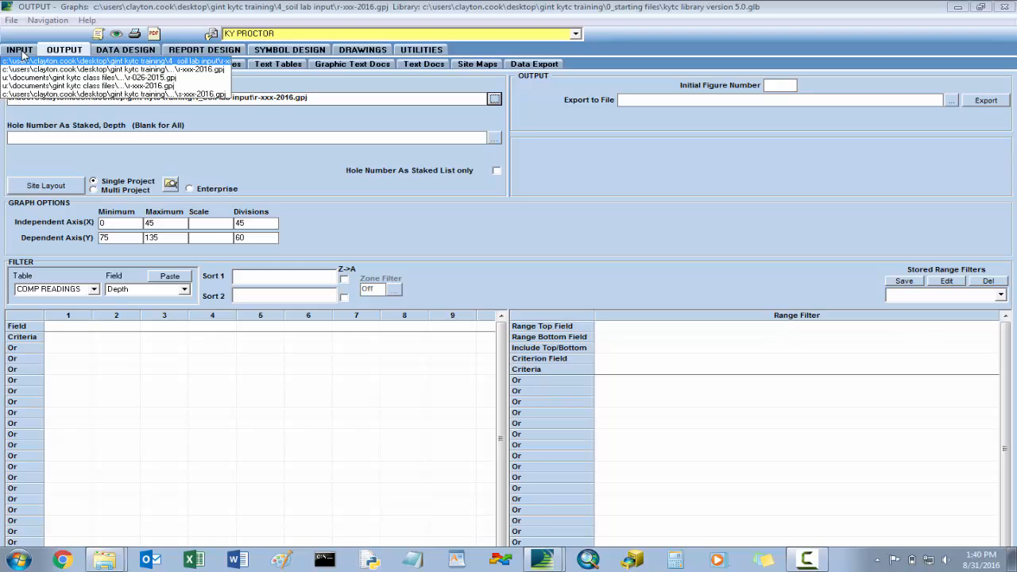
left_click(23, 53)
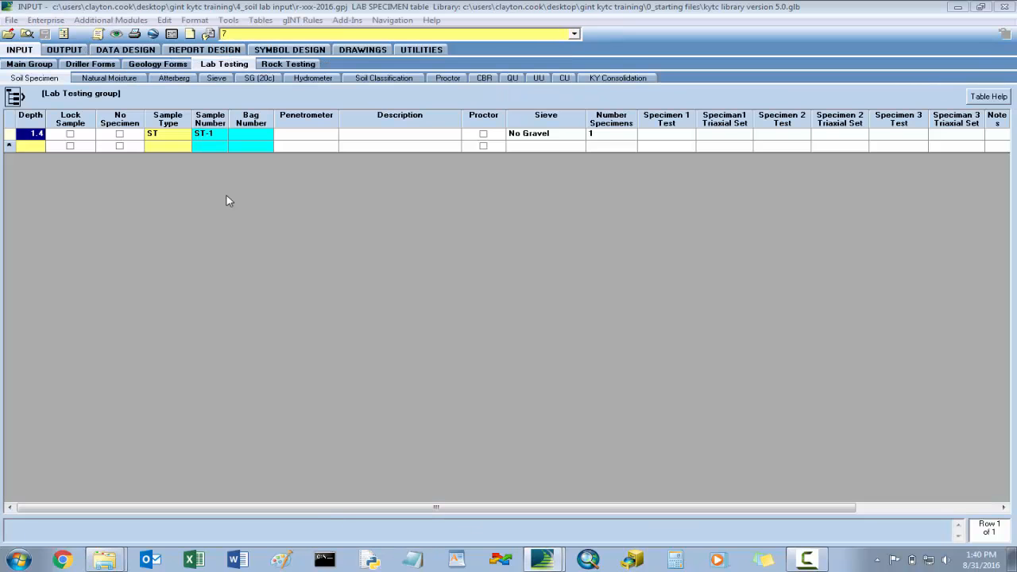